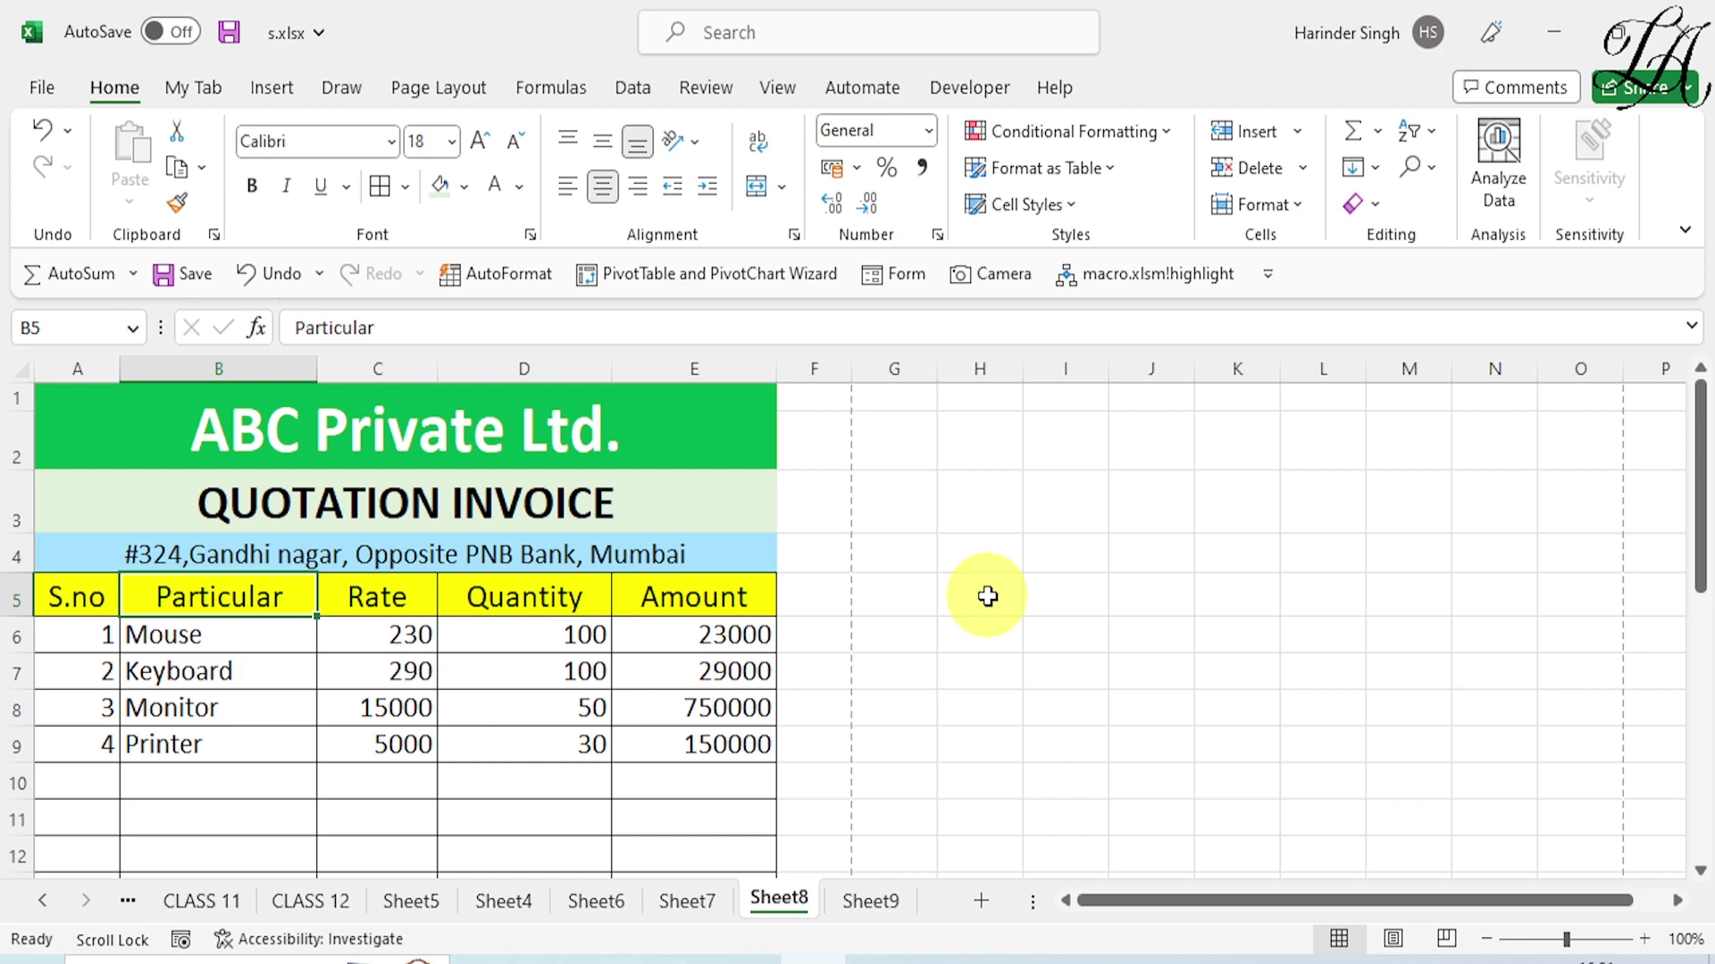
# Review the finished invoice on screen and in print preview.
pyautogui.scroll(-1, 986, 597)
pyautogui.scroll(-2, 651, 651)
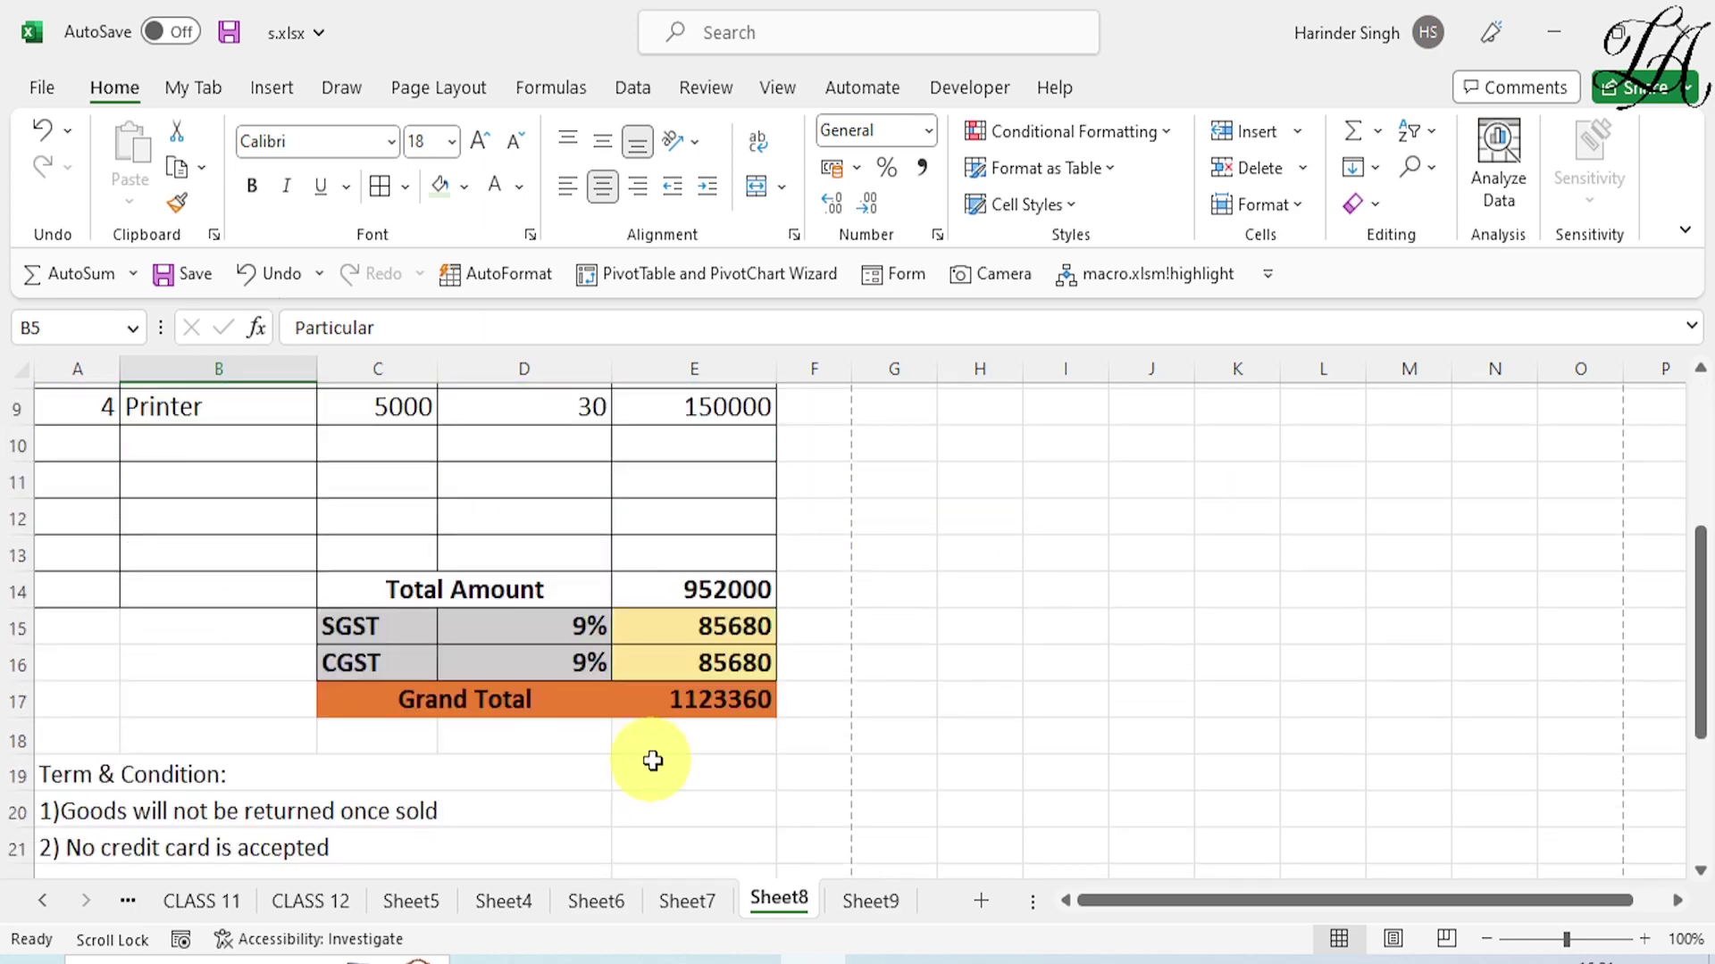
pyautogui.scroll(1, 917, 702)
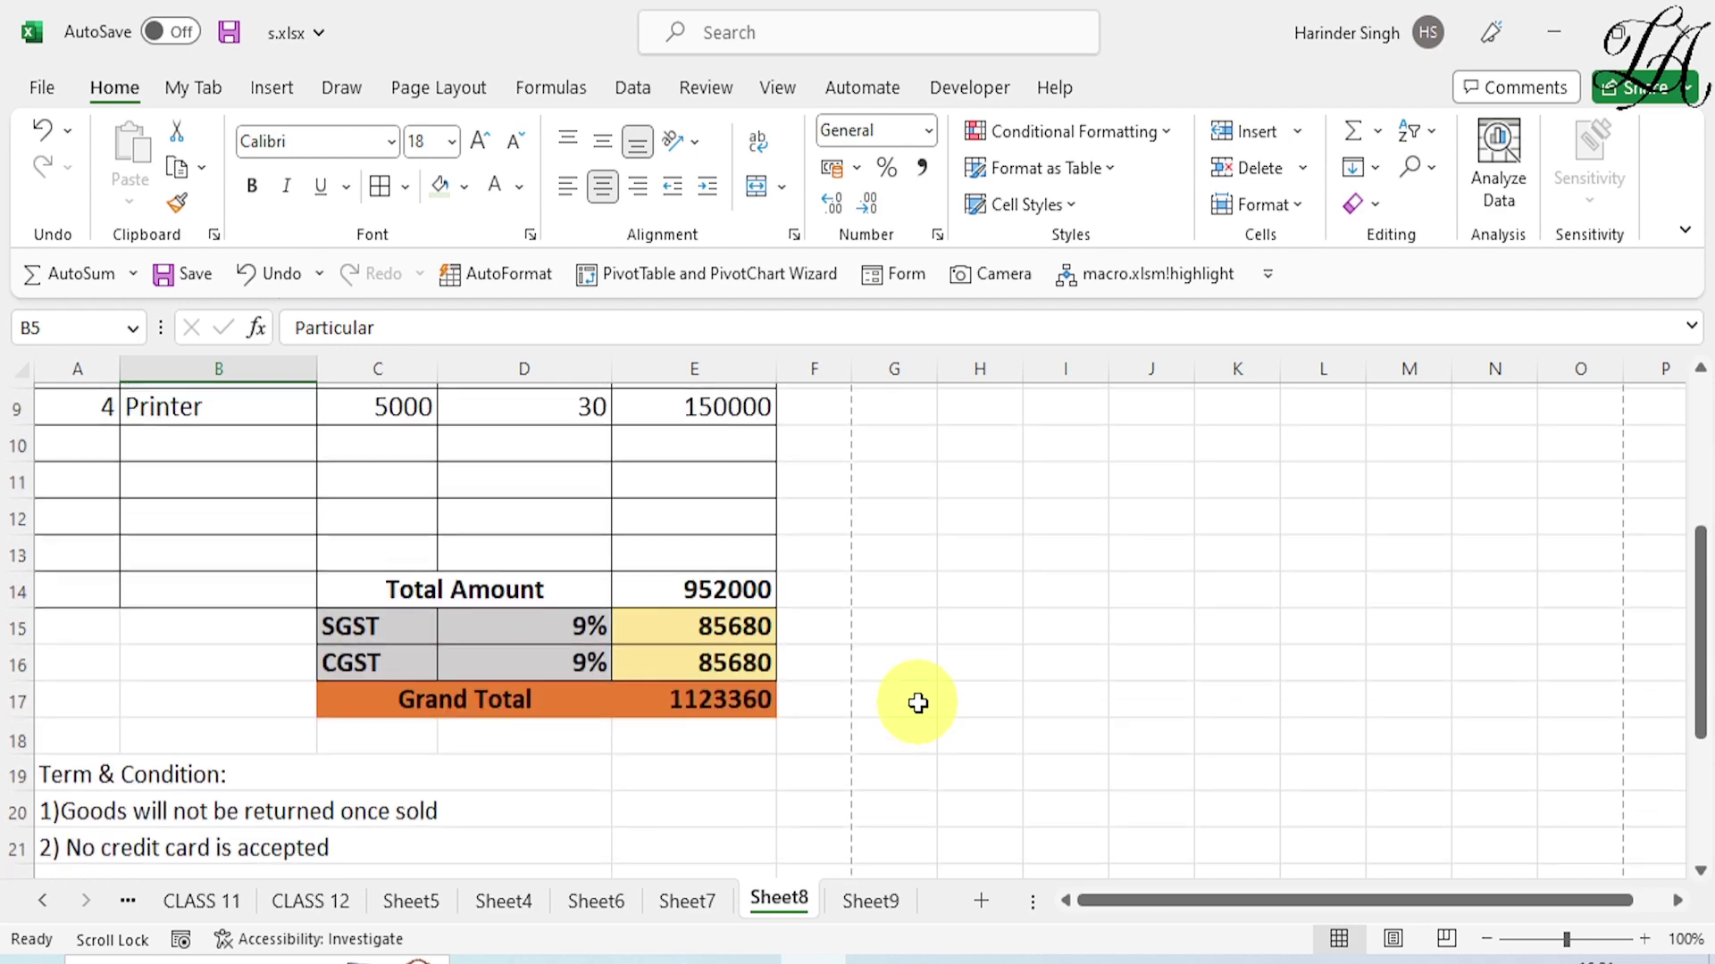
pyautogui.scroll(2, 917, 703)
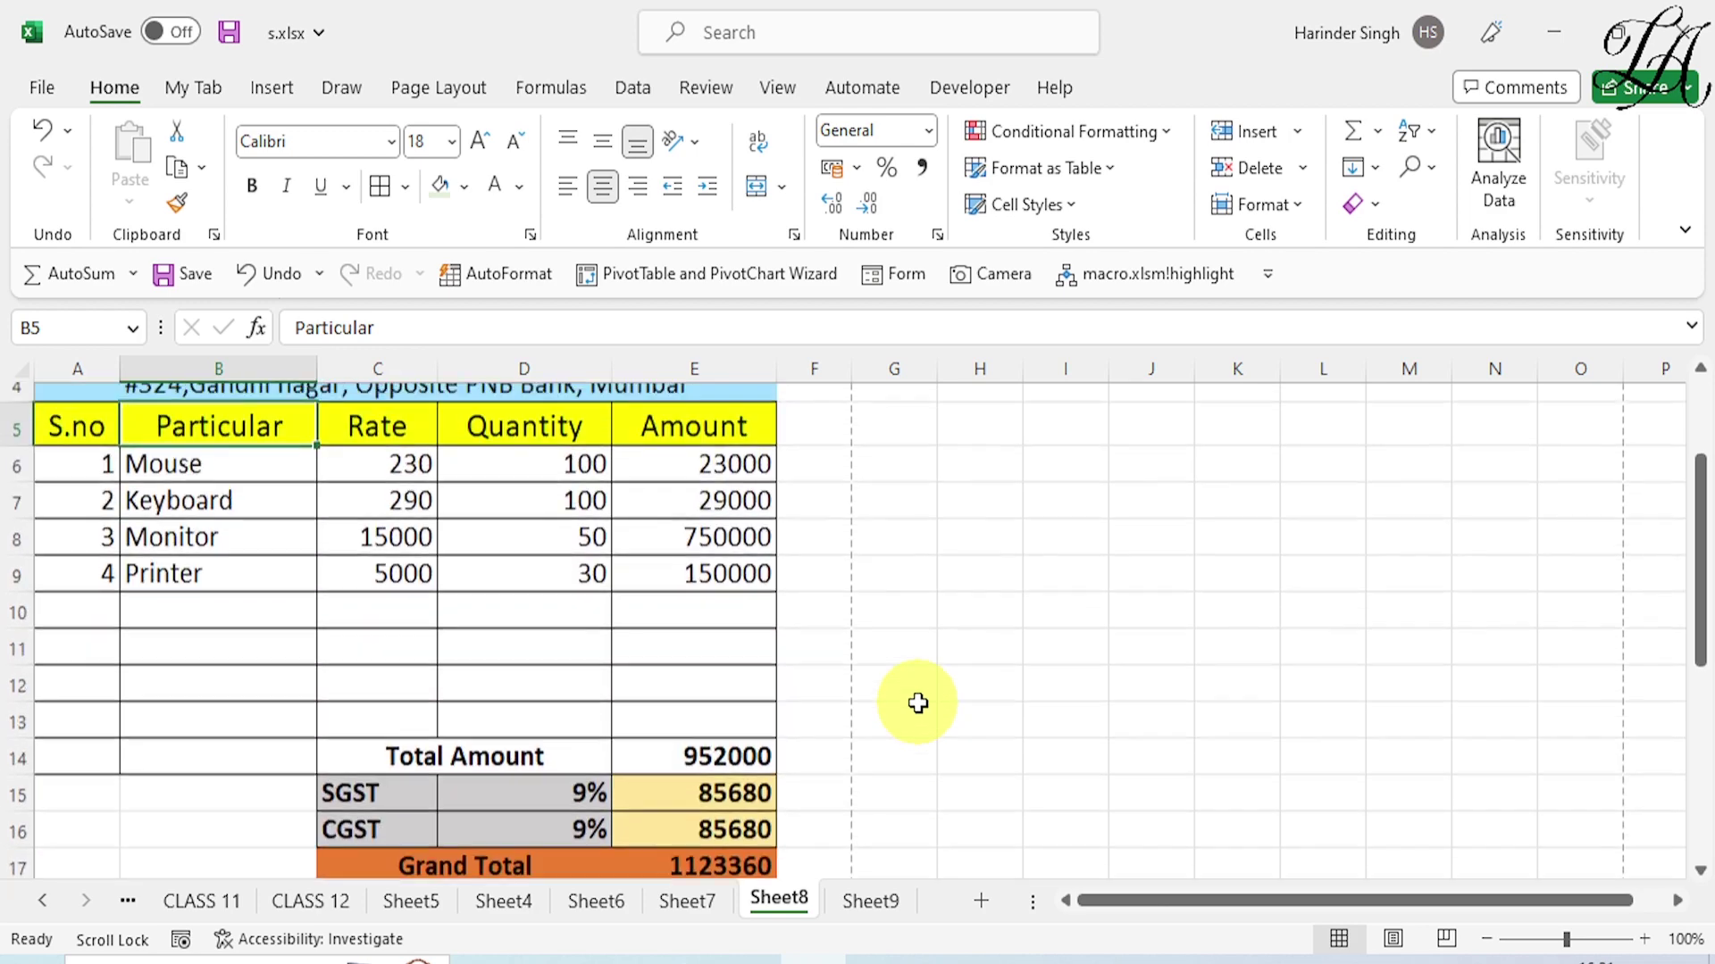
pyautogui.scroll(1, 918, 701)
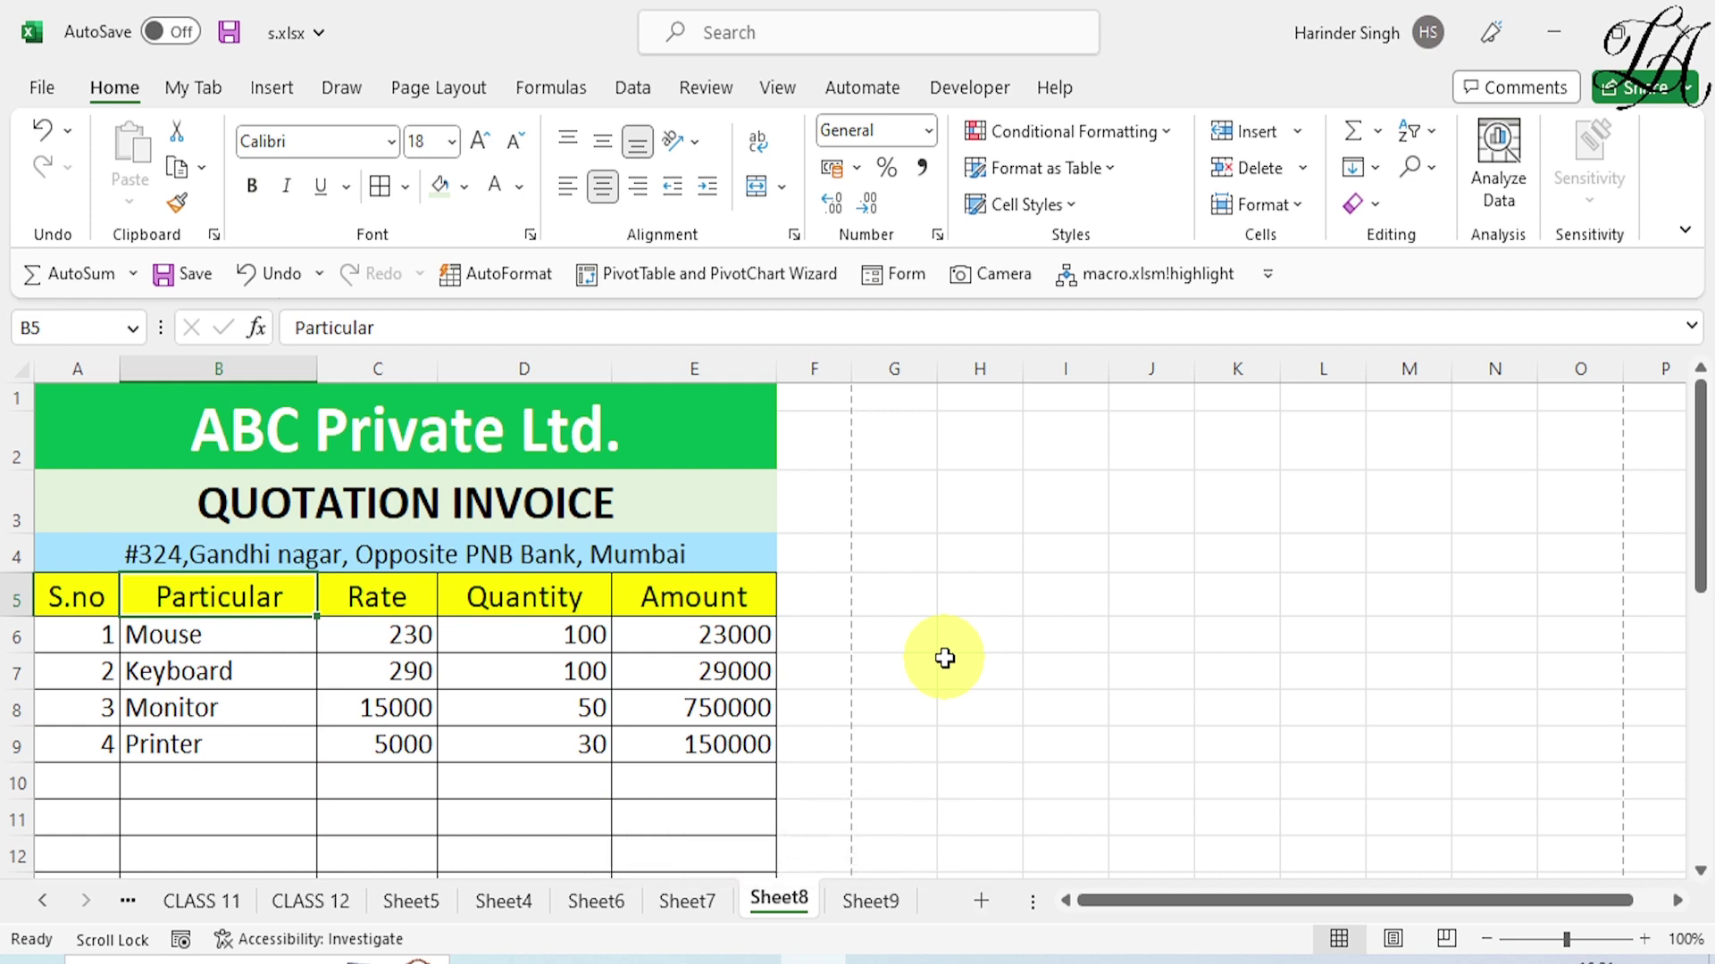
pyautogui.scroll(-3, 945, 658)
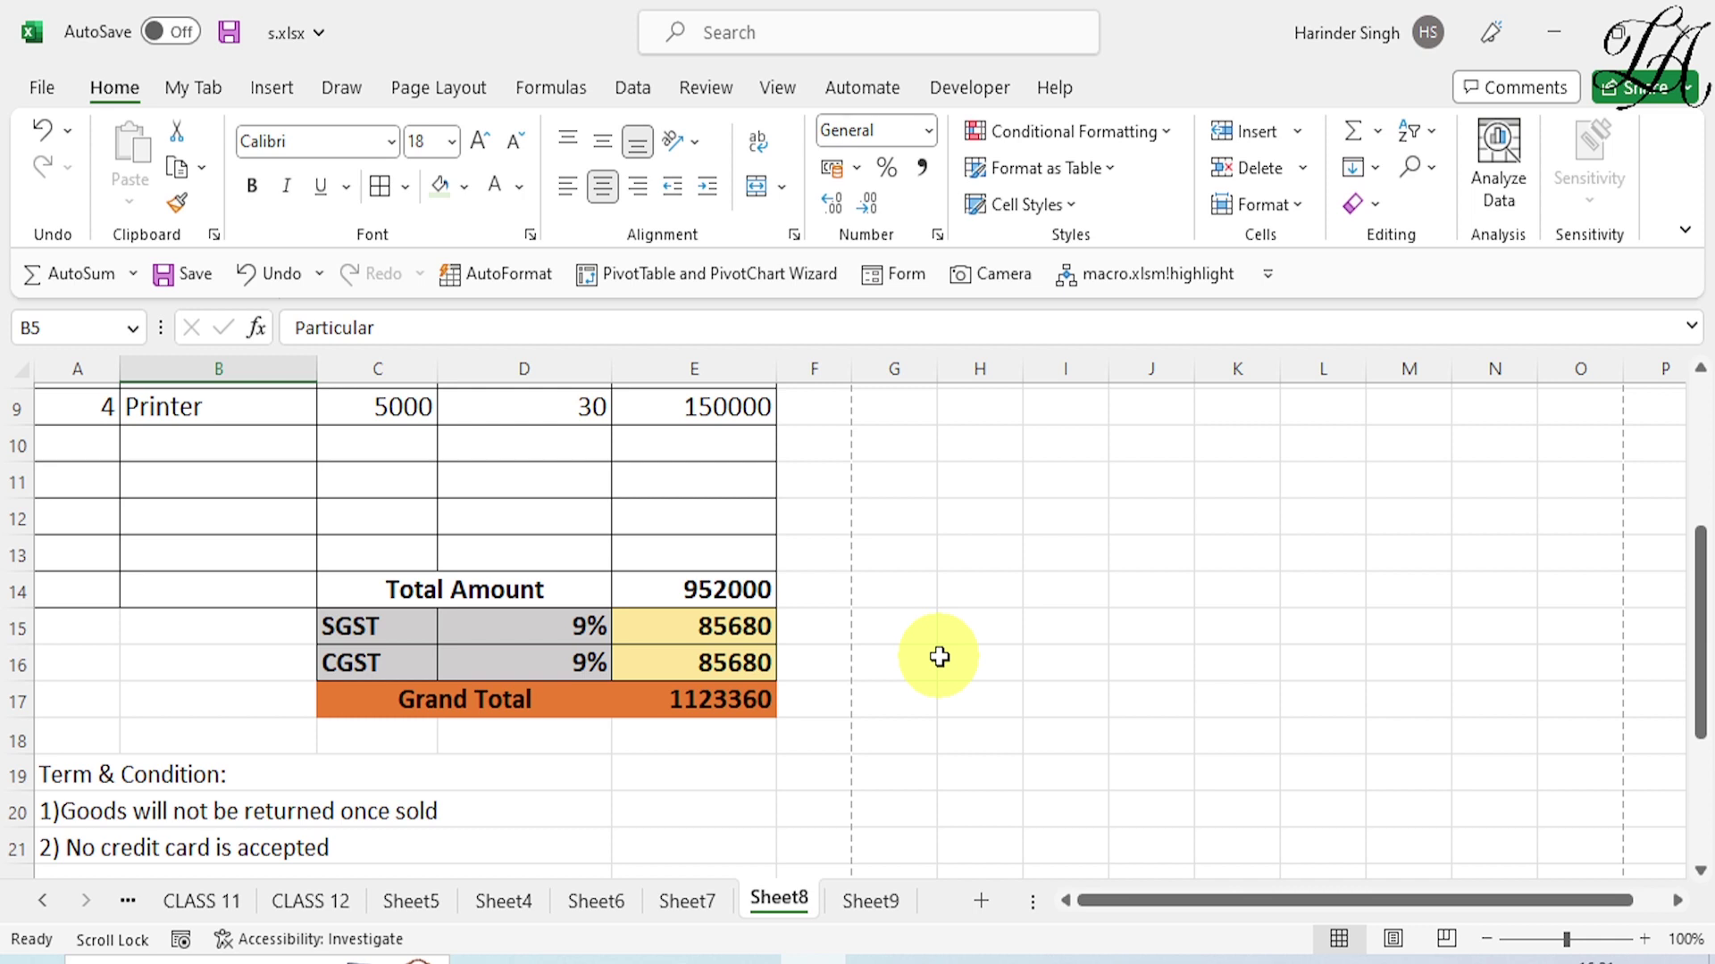
pyautogui.scroll(1, 940, 656)
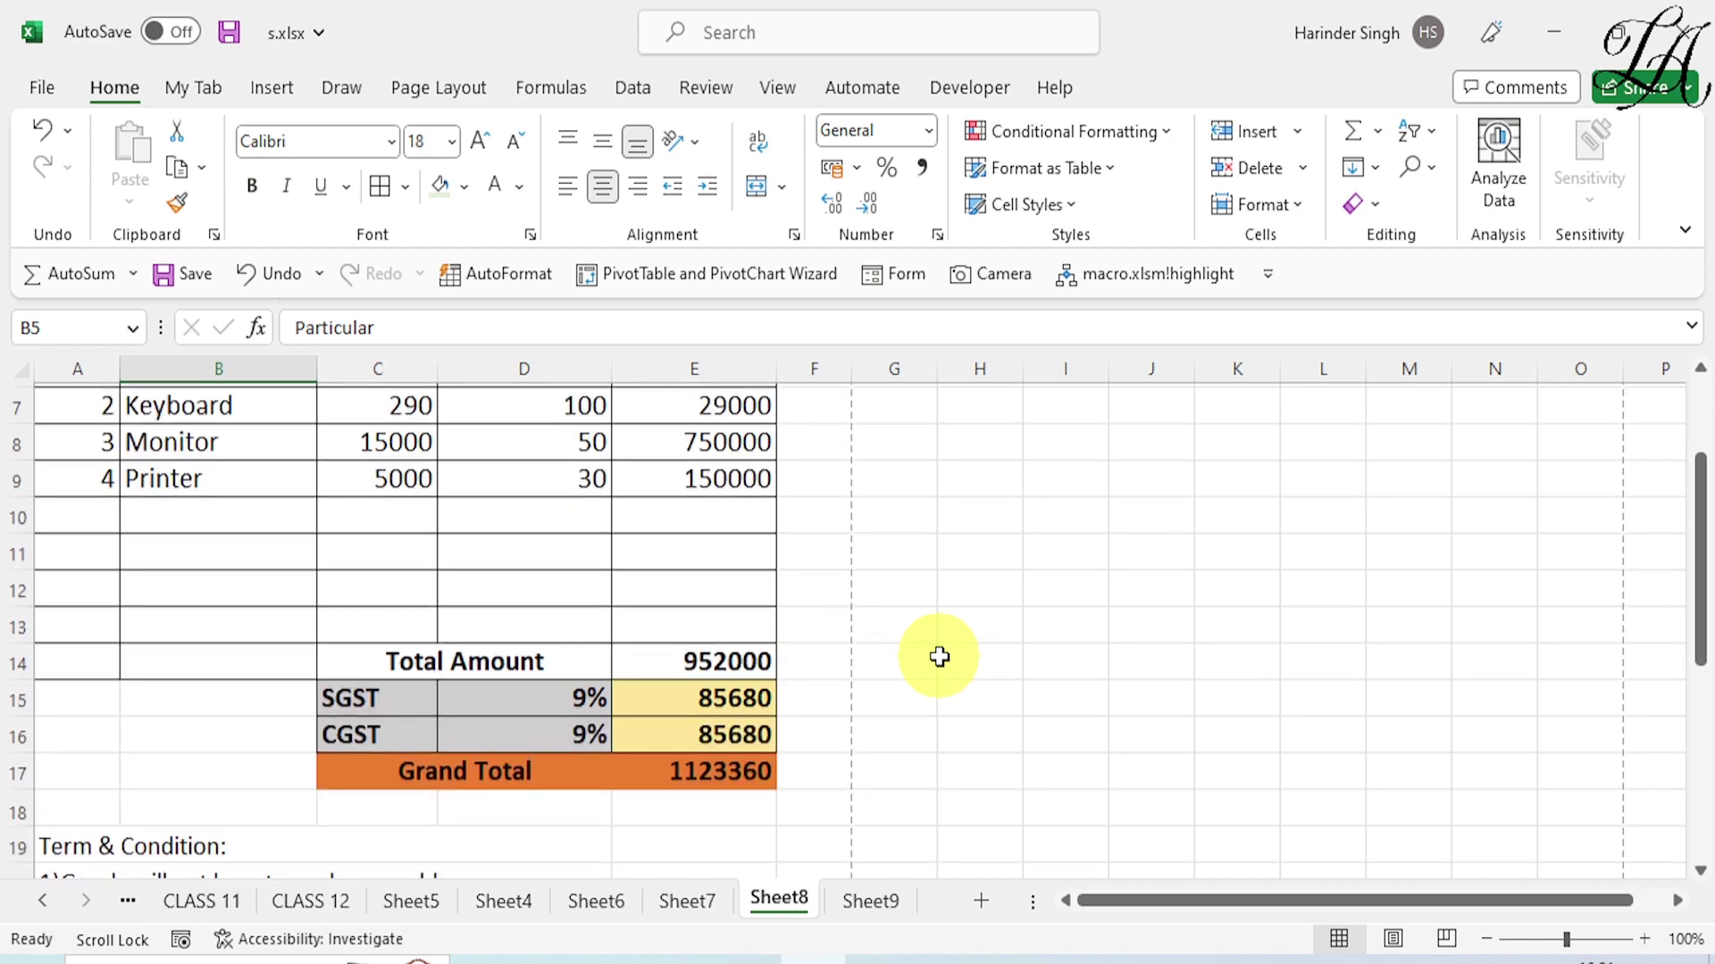
pyautogui.scroll(2, 939, 656)
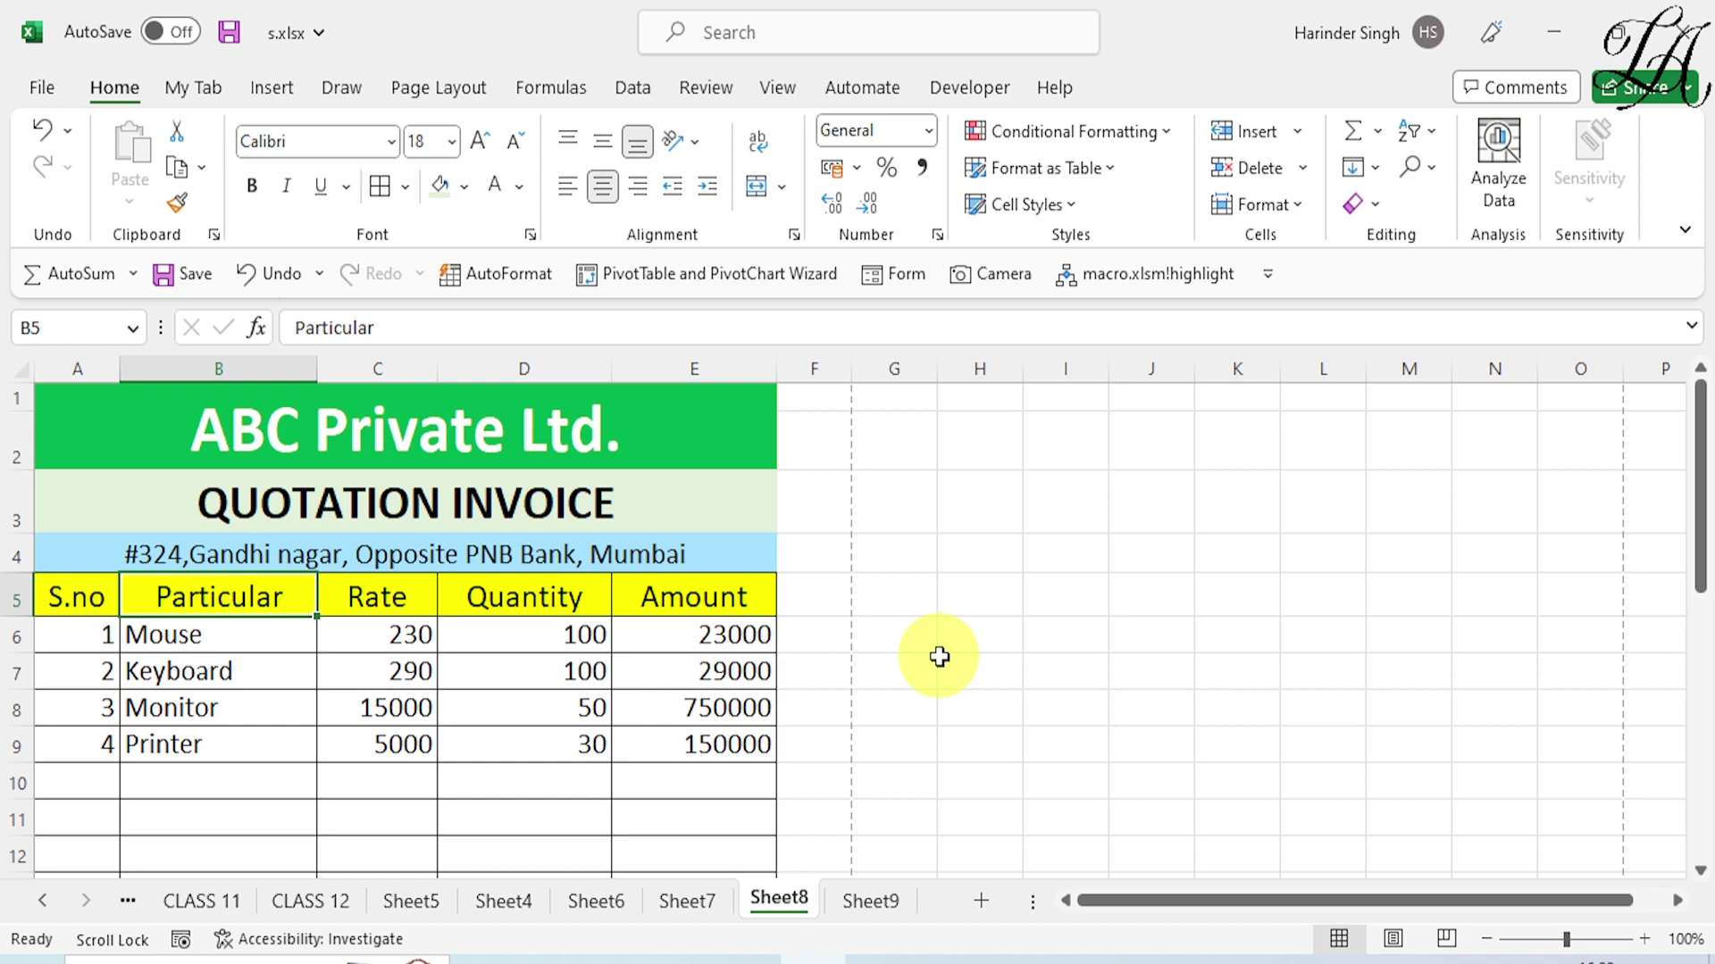
pyautogui.scroll(-1, 939, 657)
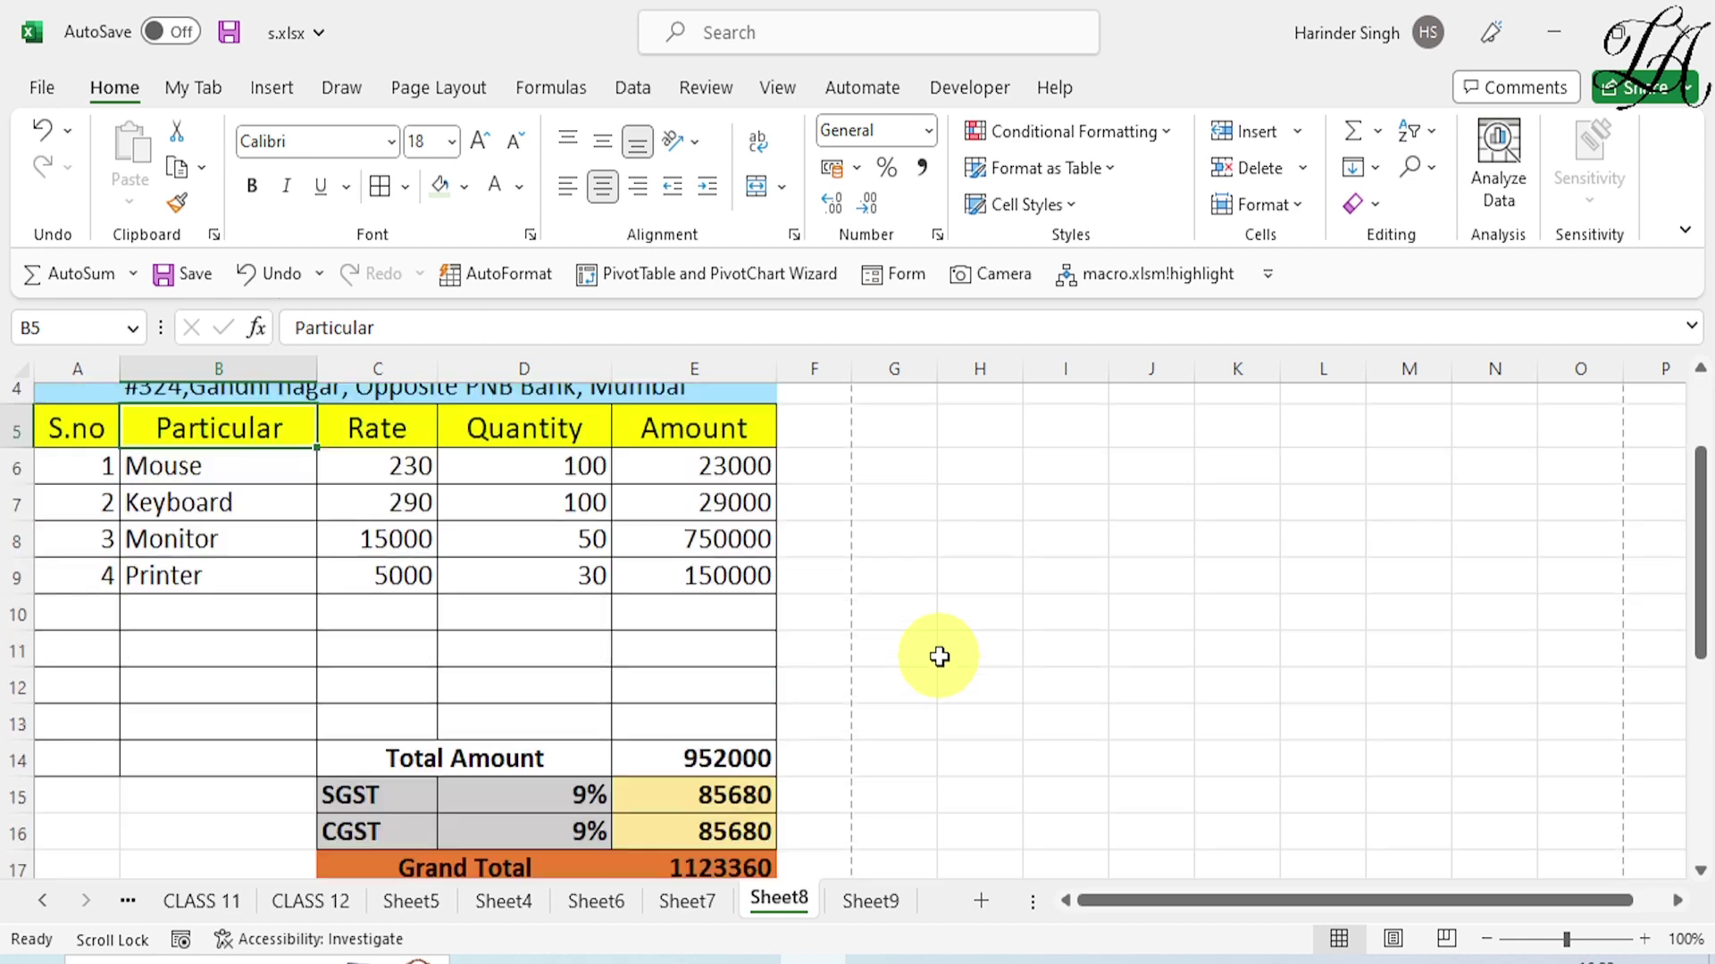
pyautogui.scroll(-2, 939, 657)
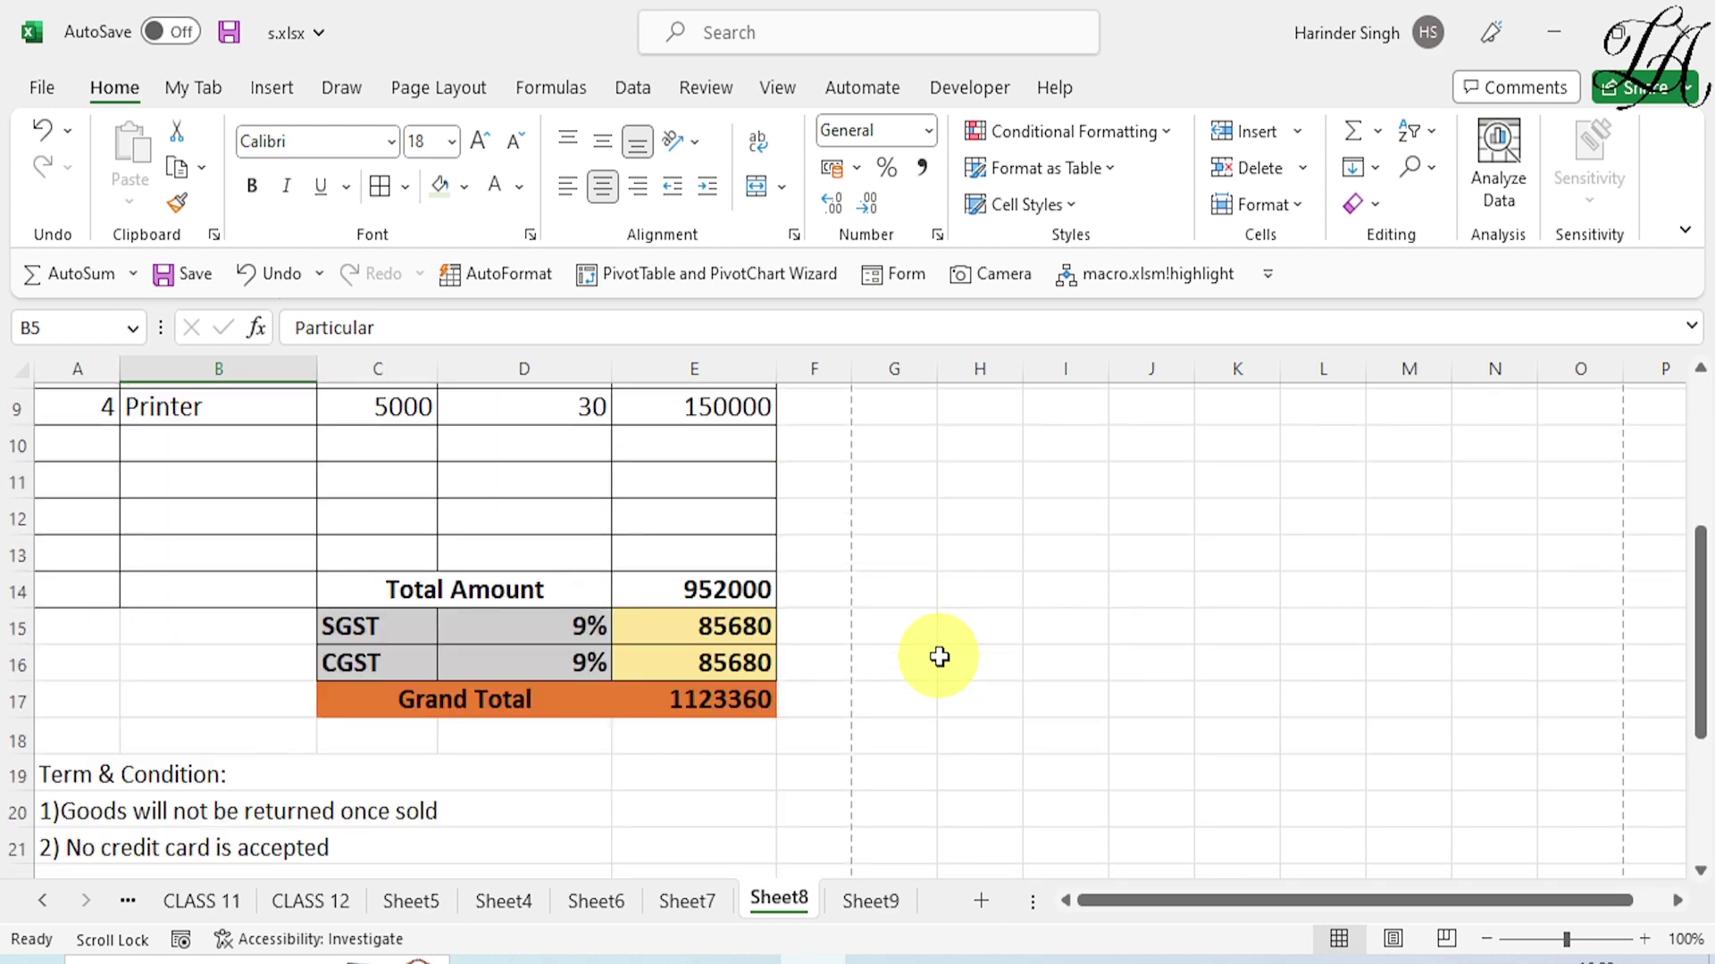
pyautogui.scroll(-2, 938, 658)
pyautogui.scroll(2, 939, 657)
pyautogui.scroll(2, 939, 657)
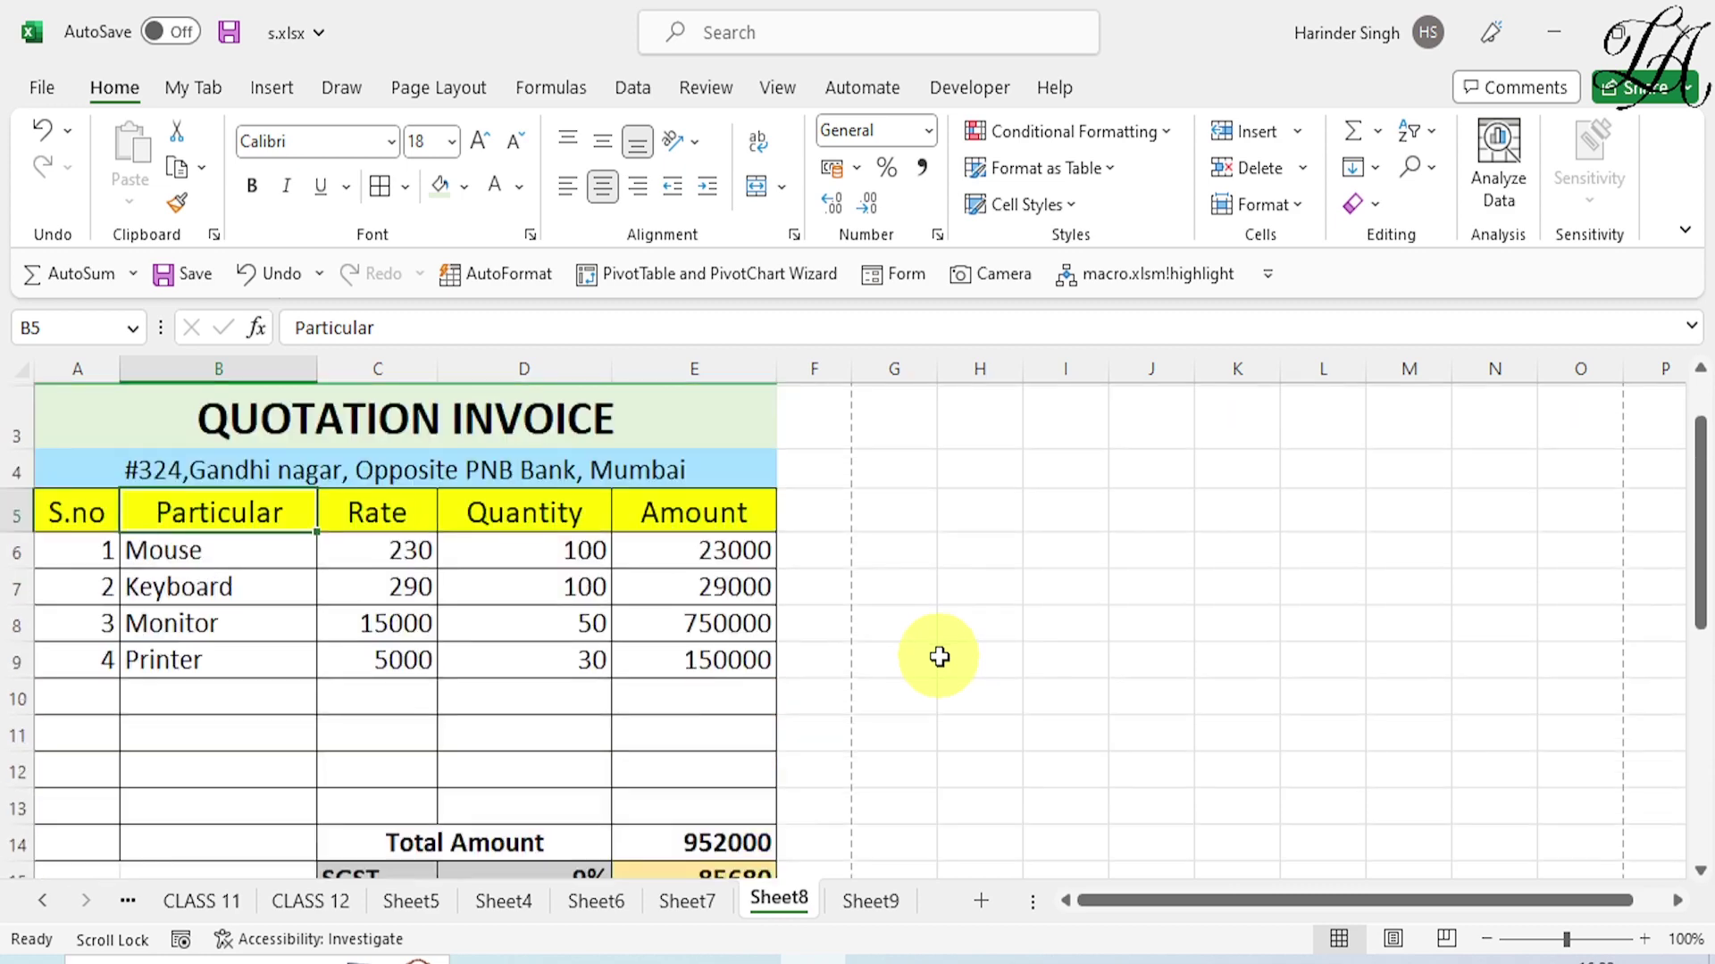
pyautogui.scroll(1, 939, 658)
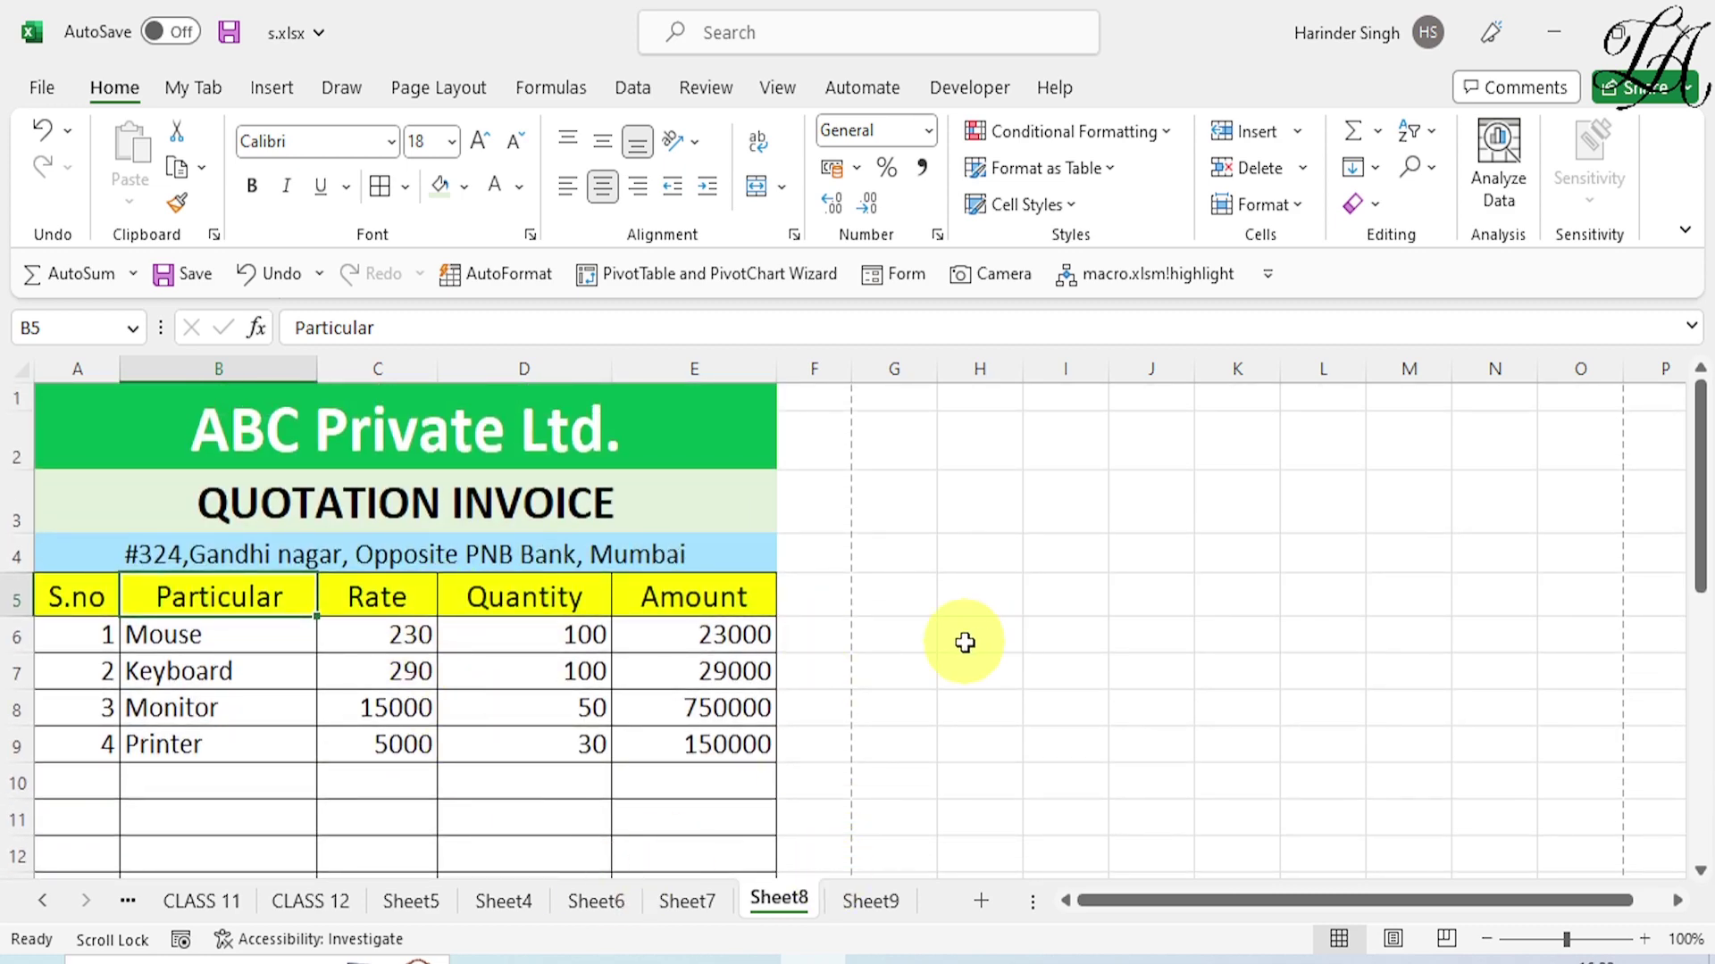
pyautogui.scroll(-1, 965, 643)
pyautogui.scroll(-2, 948, 661)
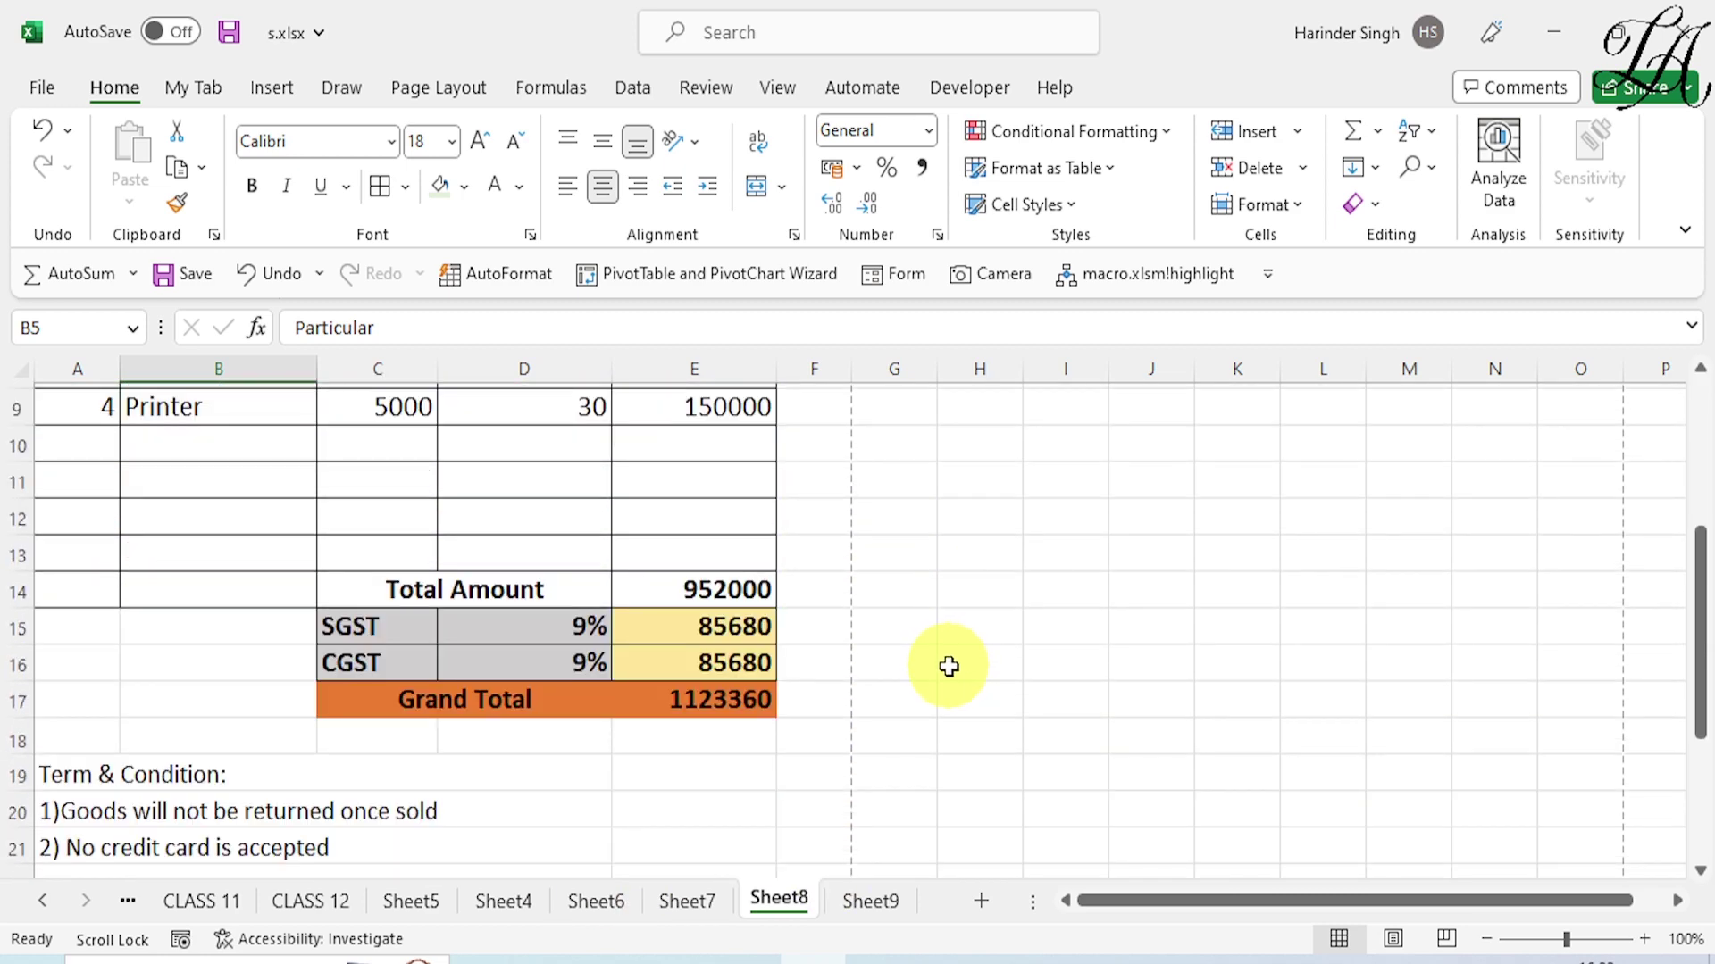
pyautogui.scroll(2, 948, 666)
pyautogui.scroll(1, 948, 666)
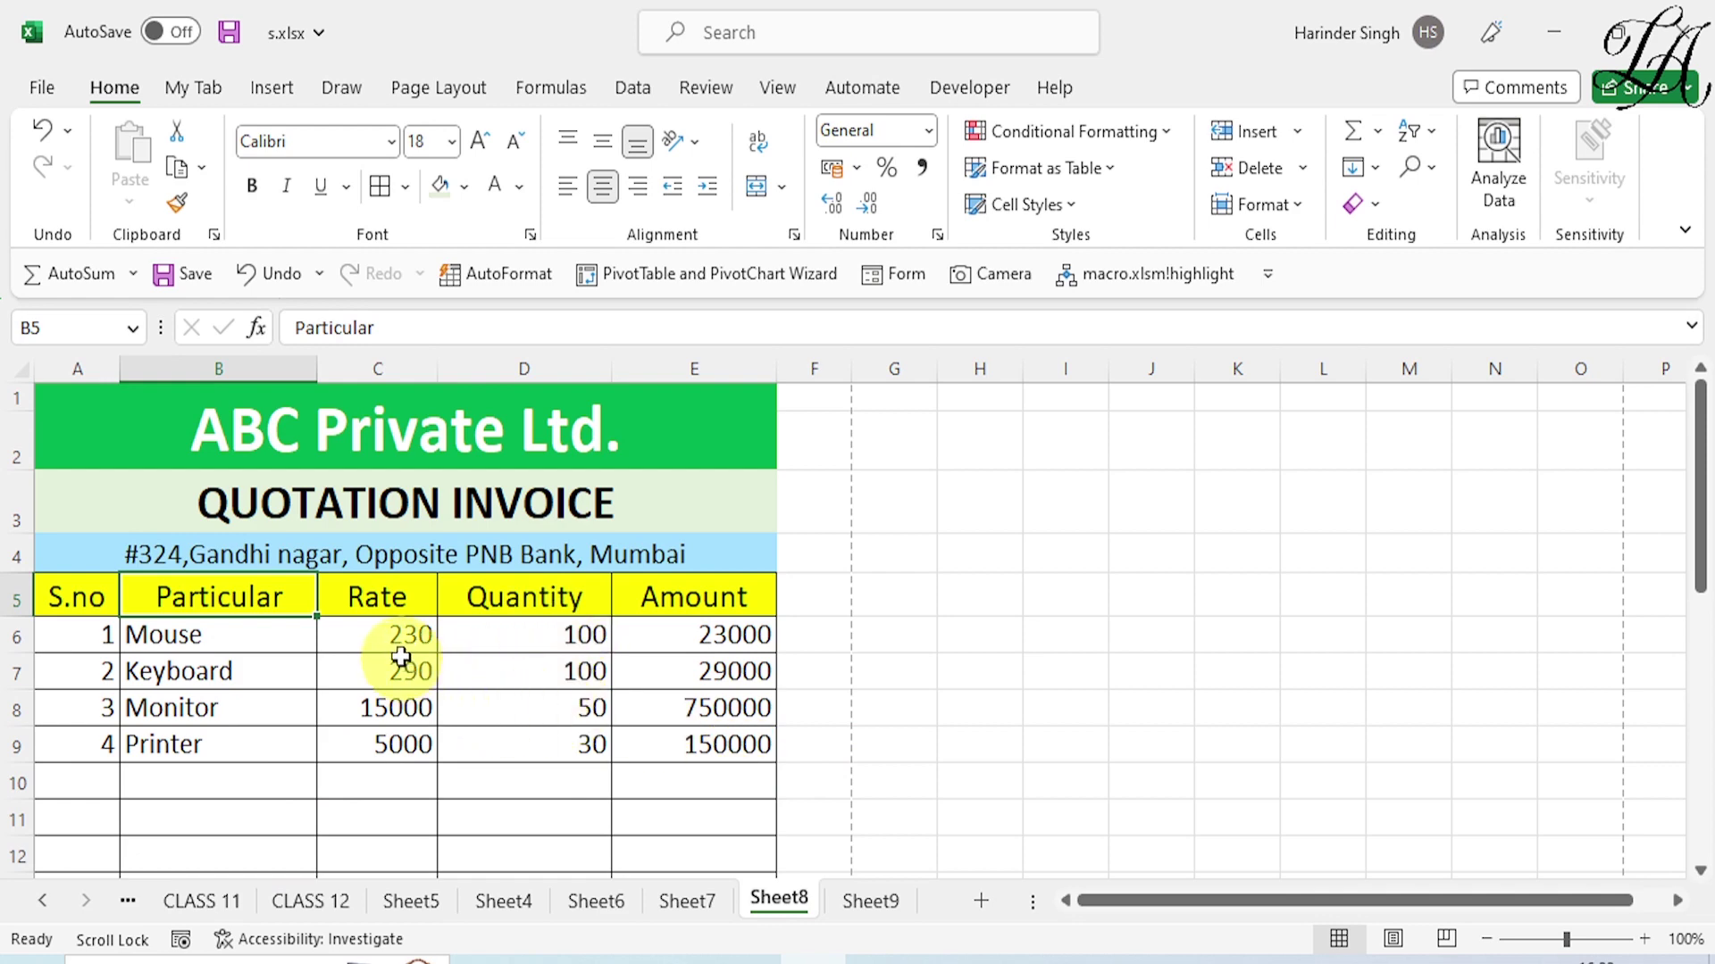
pyautogui.scroll(-3, 872, 735)
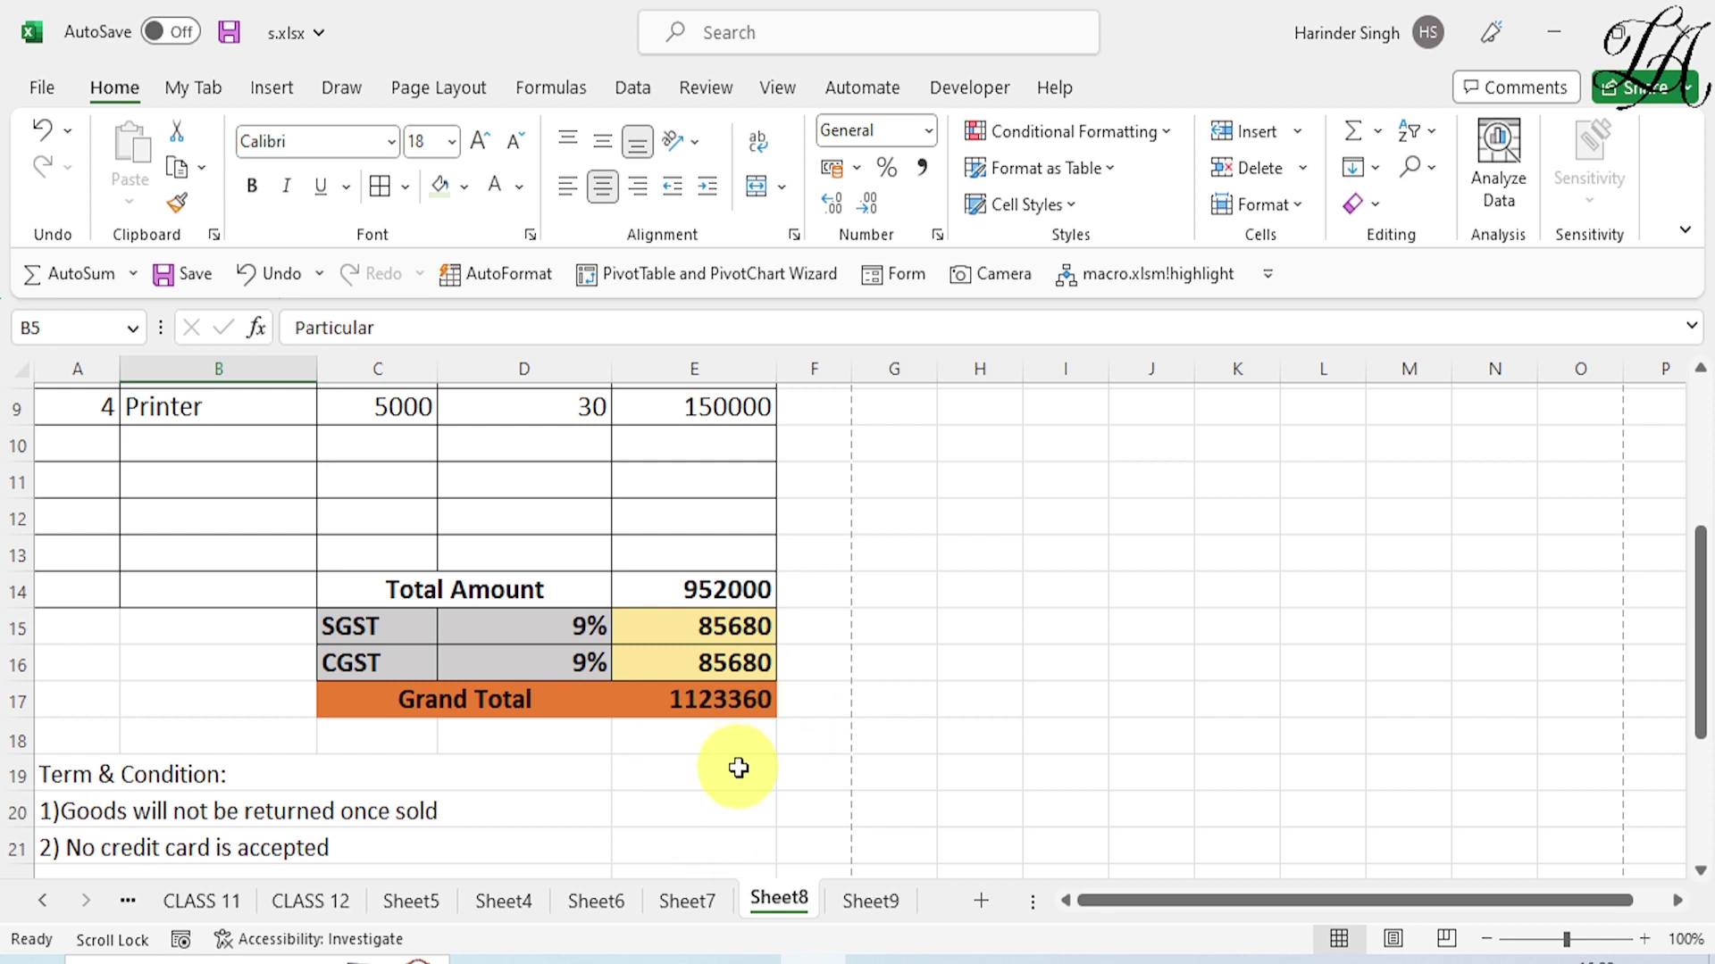
pyautogui.hotkey('ctrl', 'p')
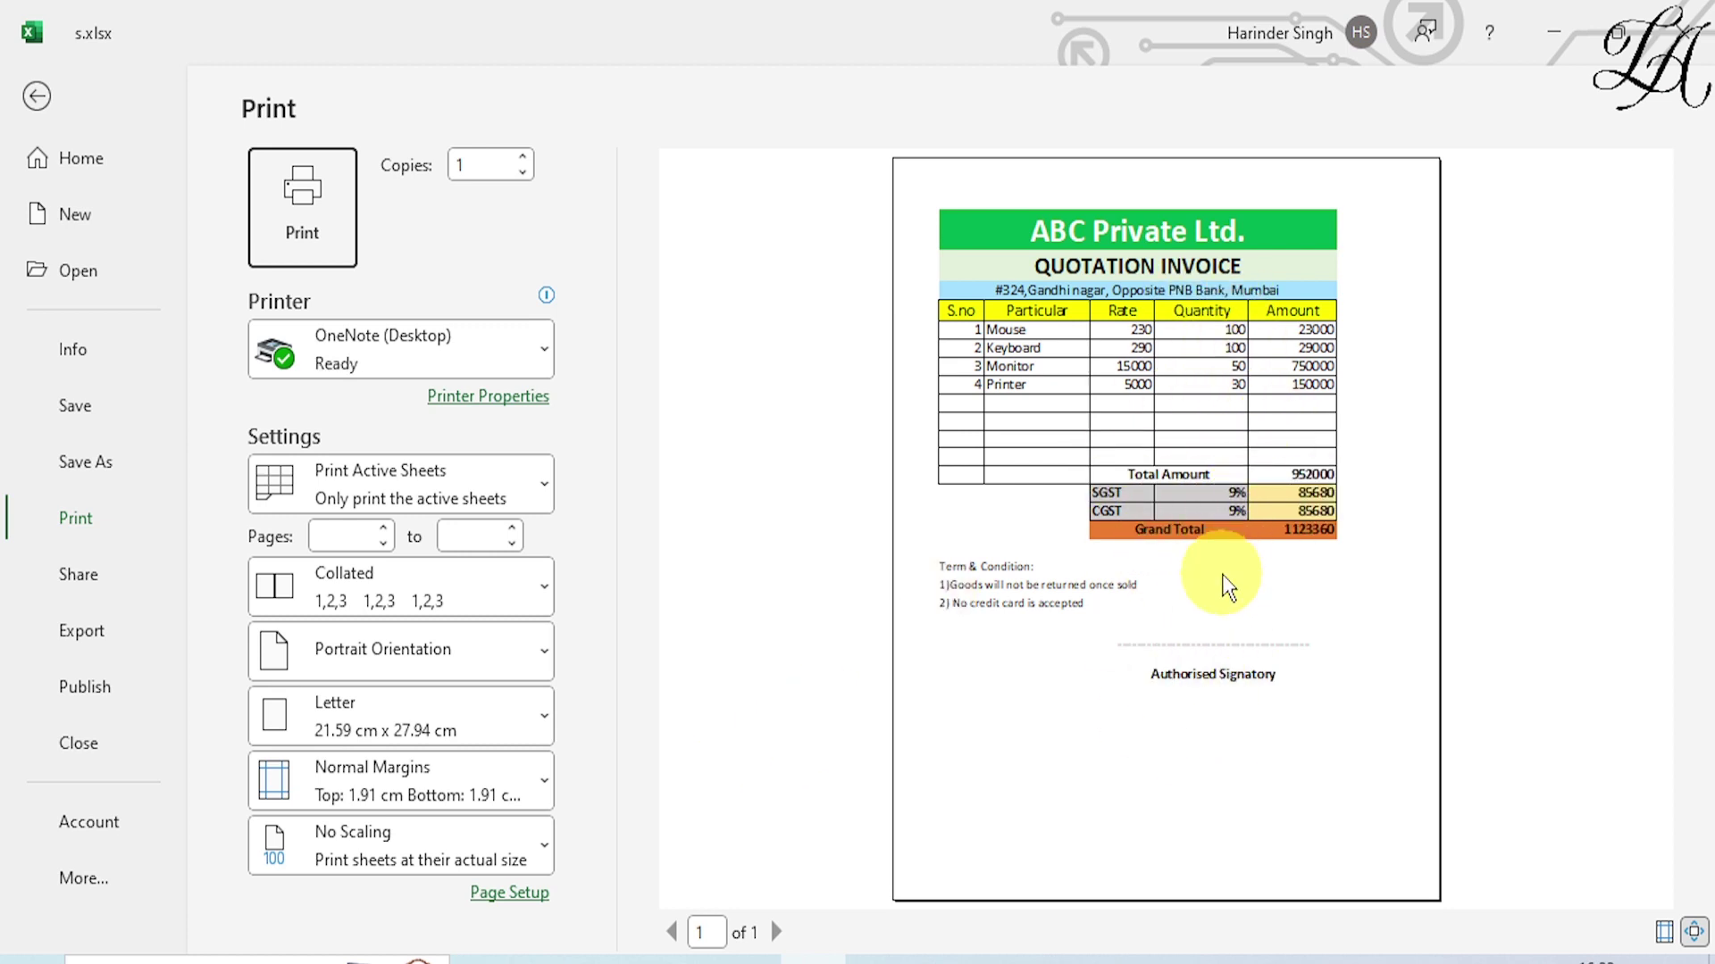
pyautogui.press('Escape')
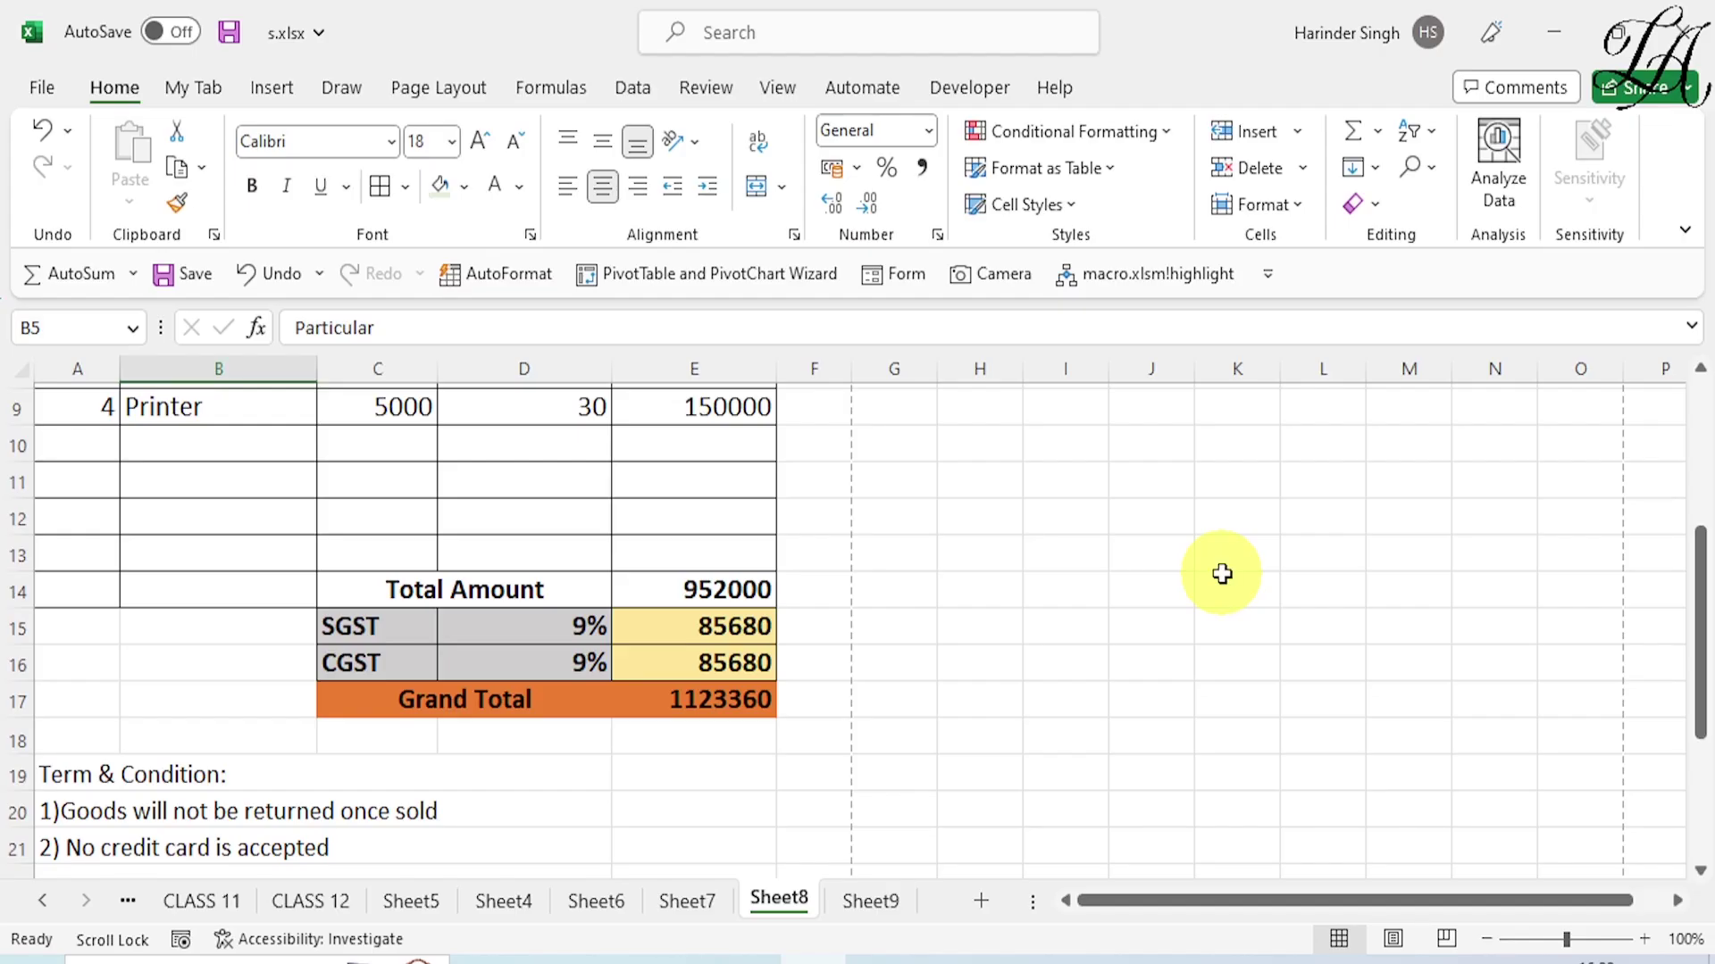
# Switch to Sheet9, which holds the plain S.no to Amount headers.
pyautogui.scroll(2, 1110, 659)
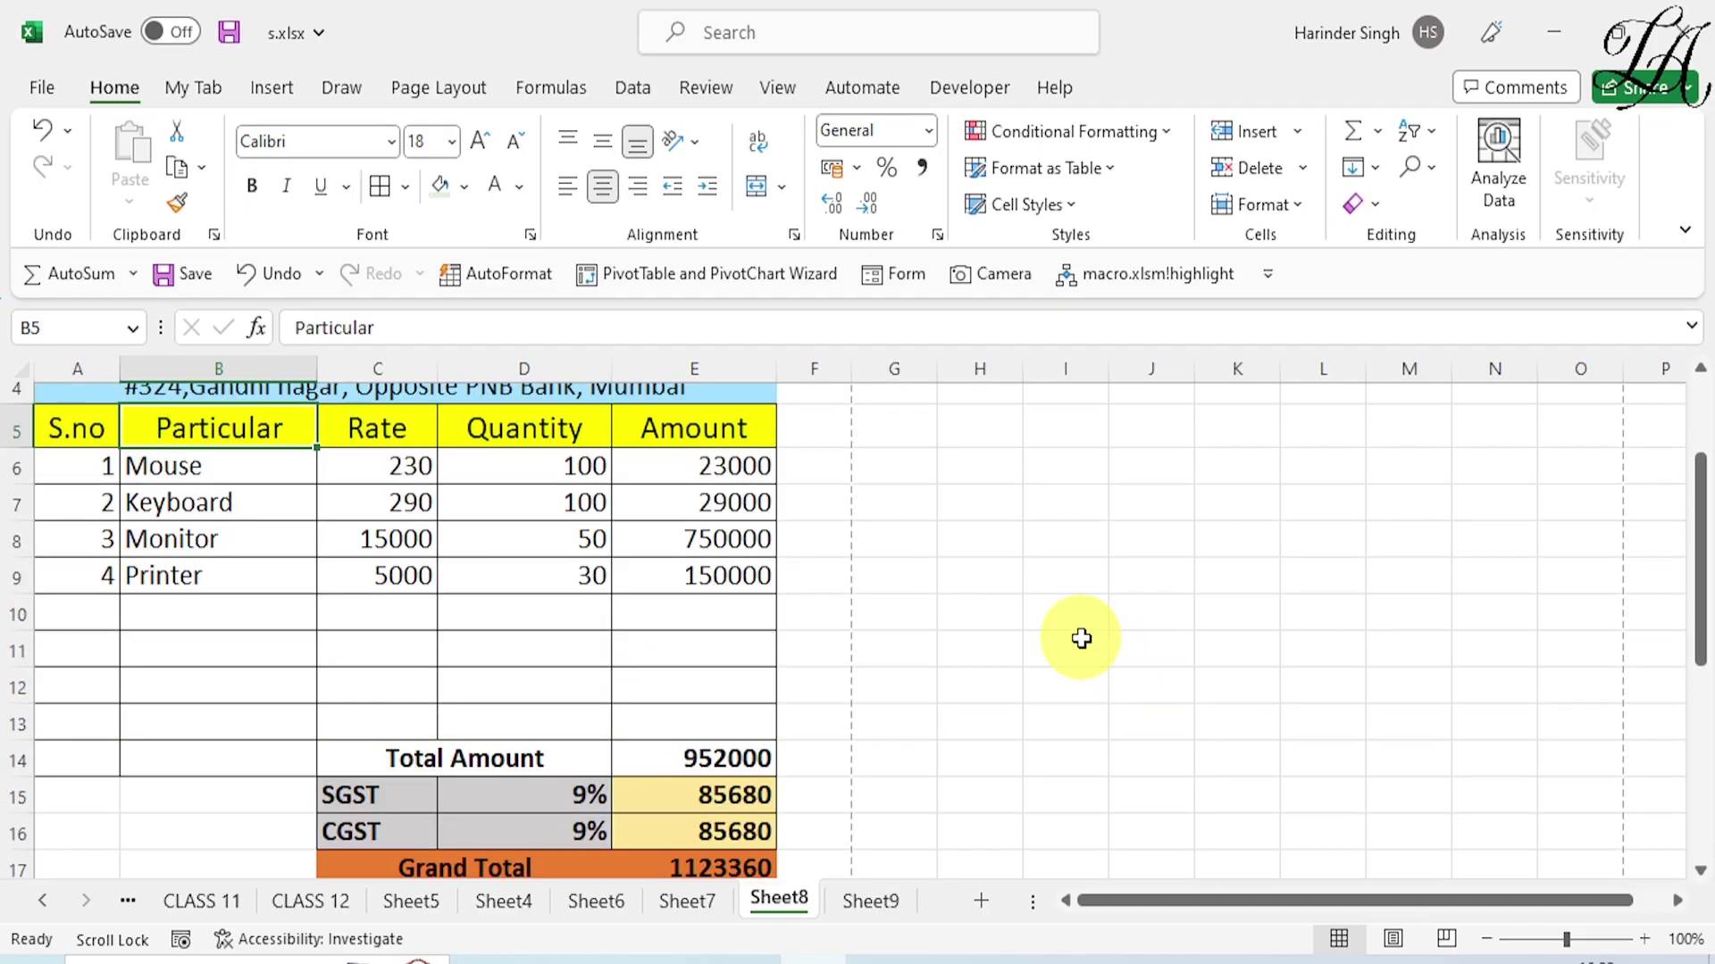
pyautogui.scroll(1, 1081, 638)
pyautogui.click(870, 904)
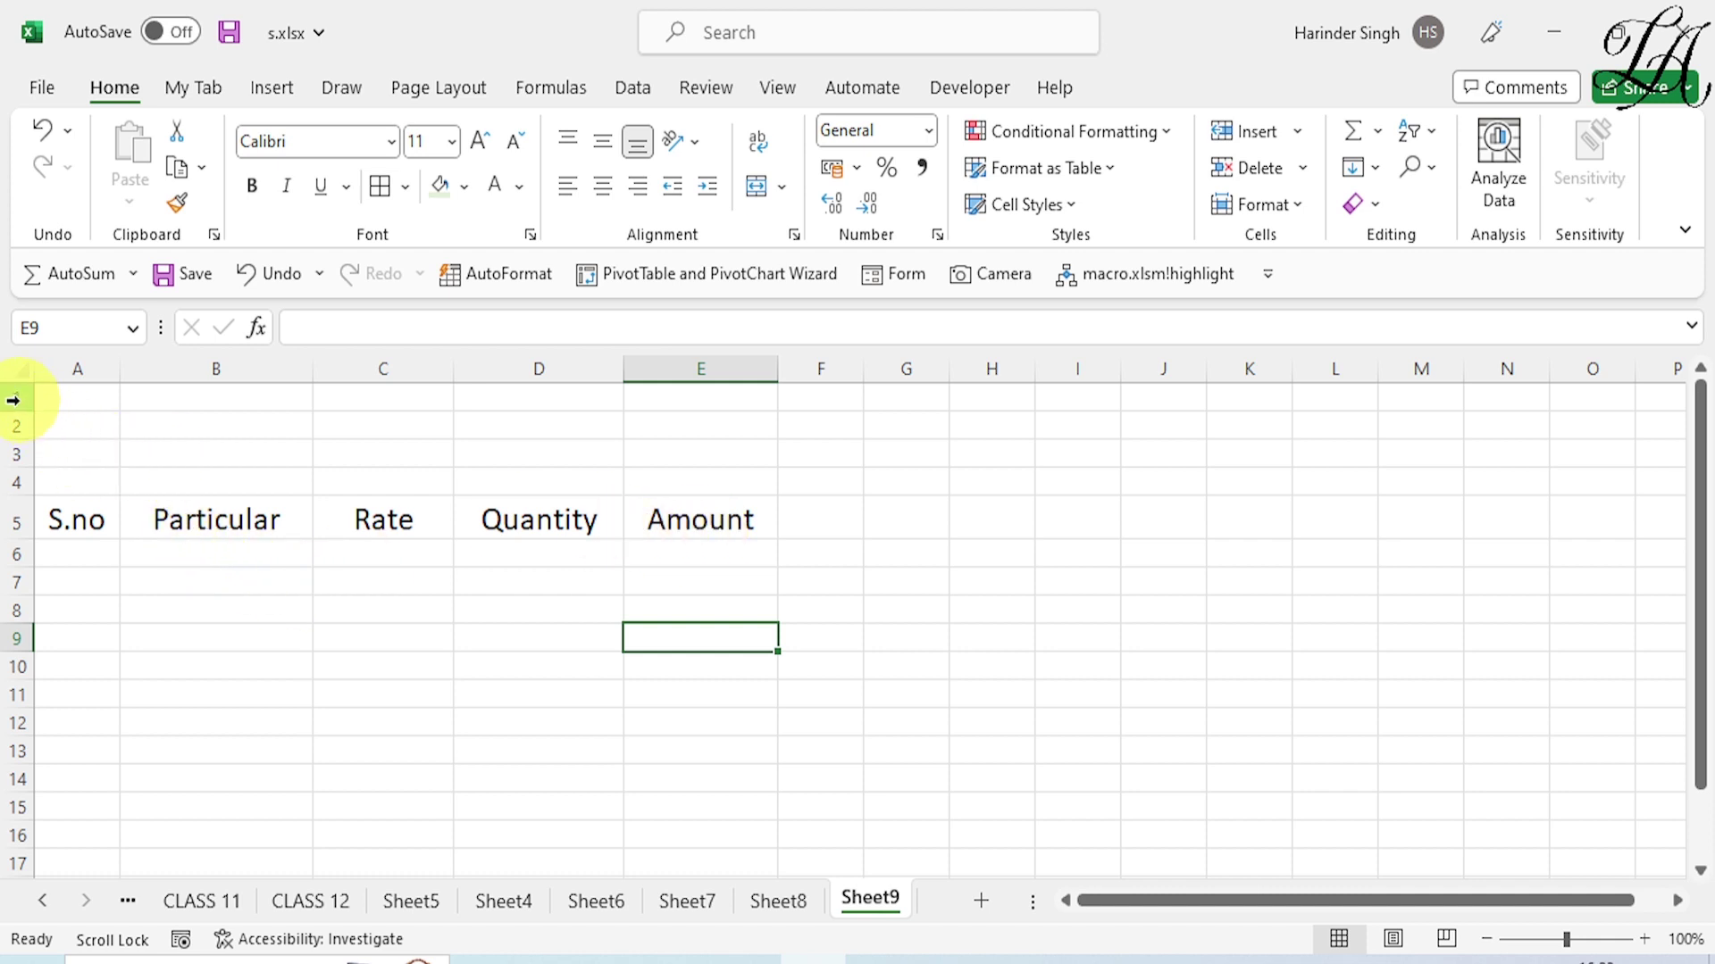
# Merge A1:E2 and enter the title 'ABC Private Ltd.'.
pyautogui.moveTo(55, 401); pyautogui.dragTo(752, 426)
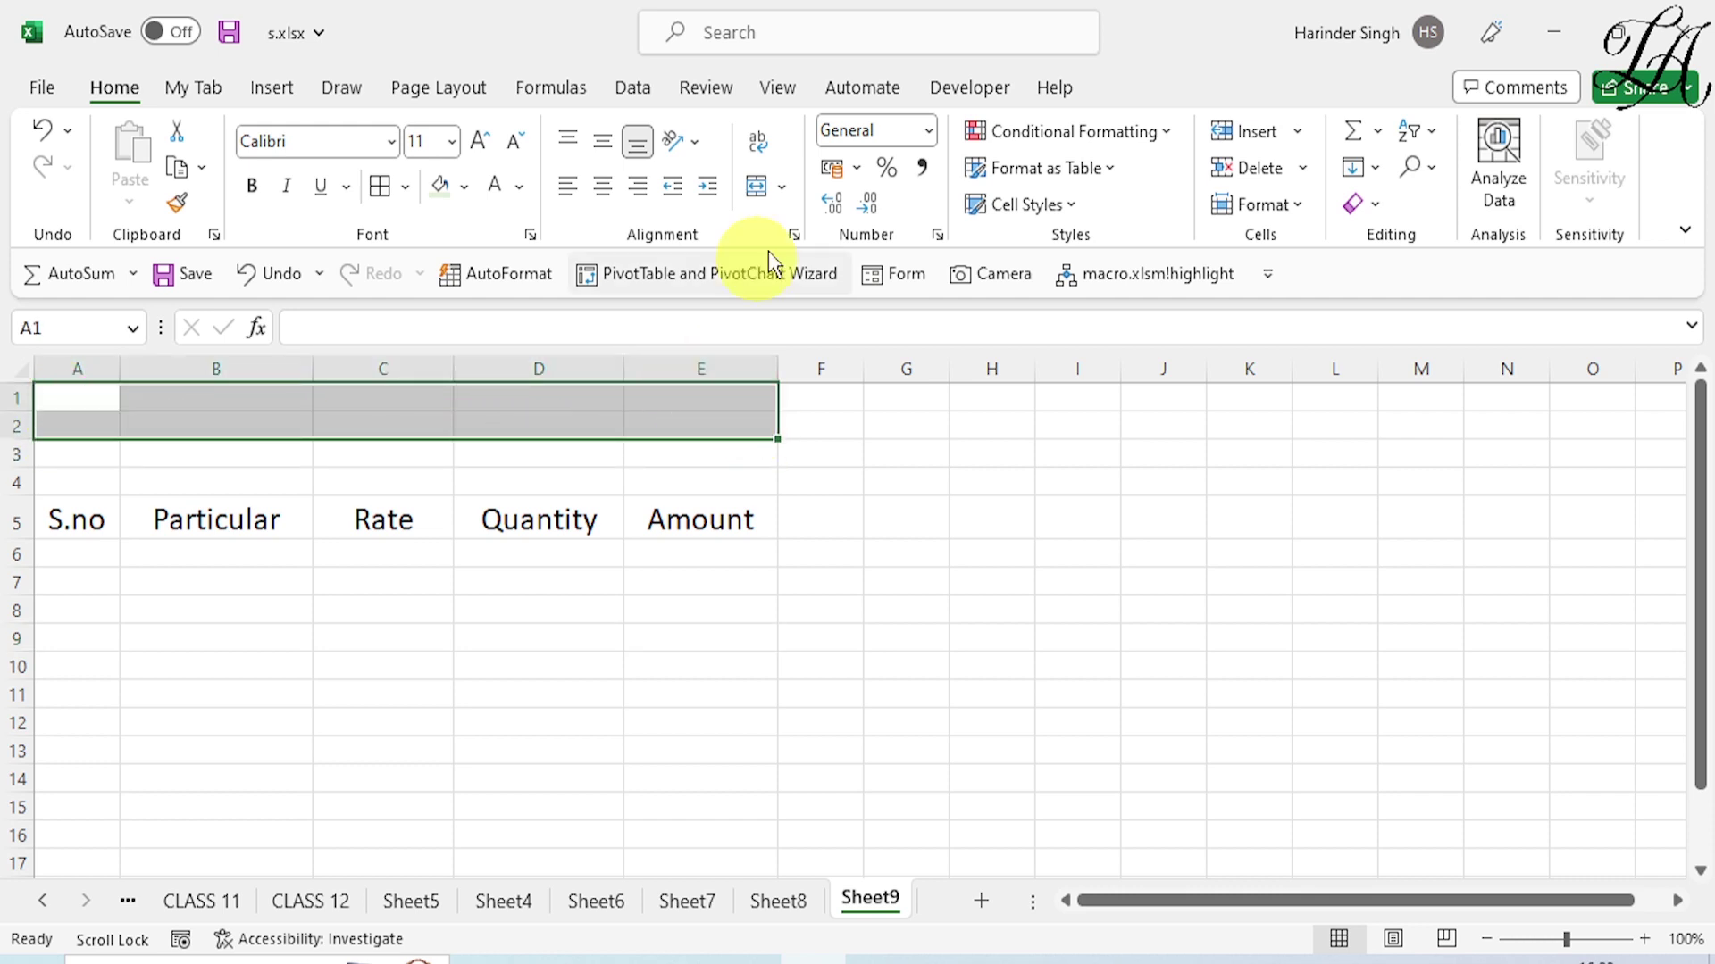
pyautogui.click(761, 184)
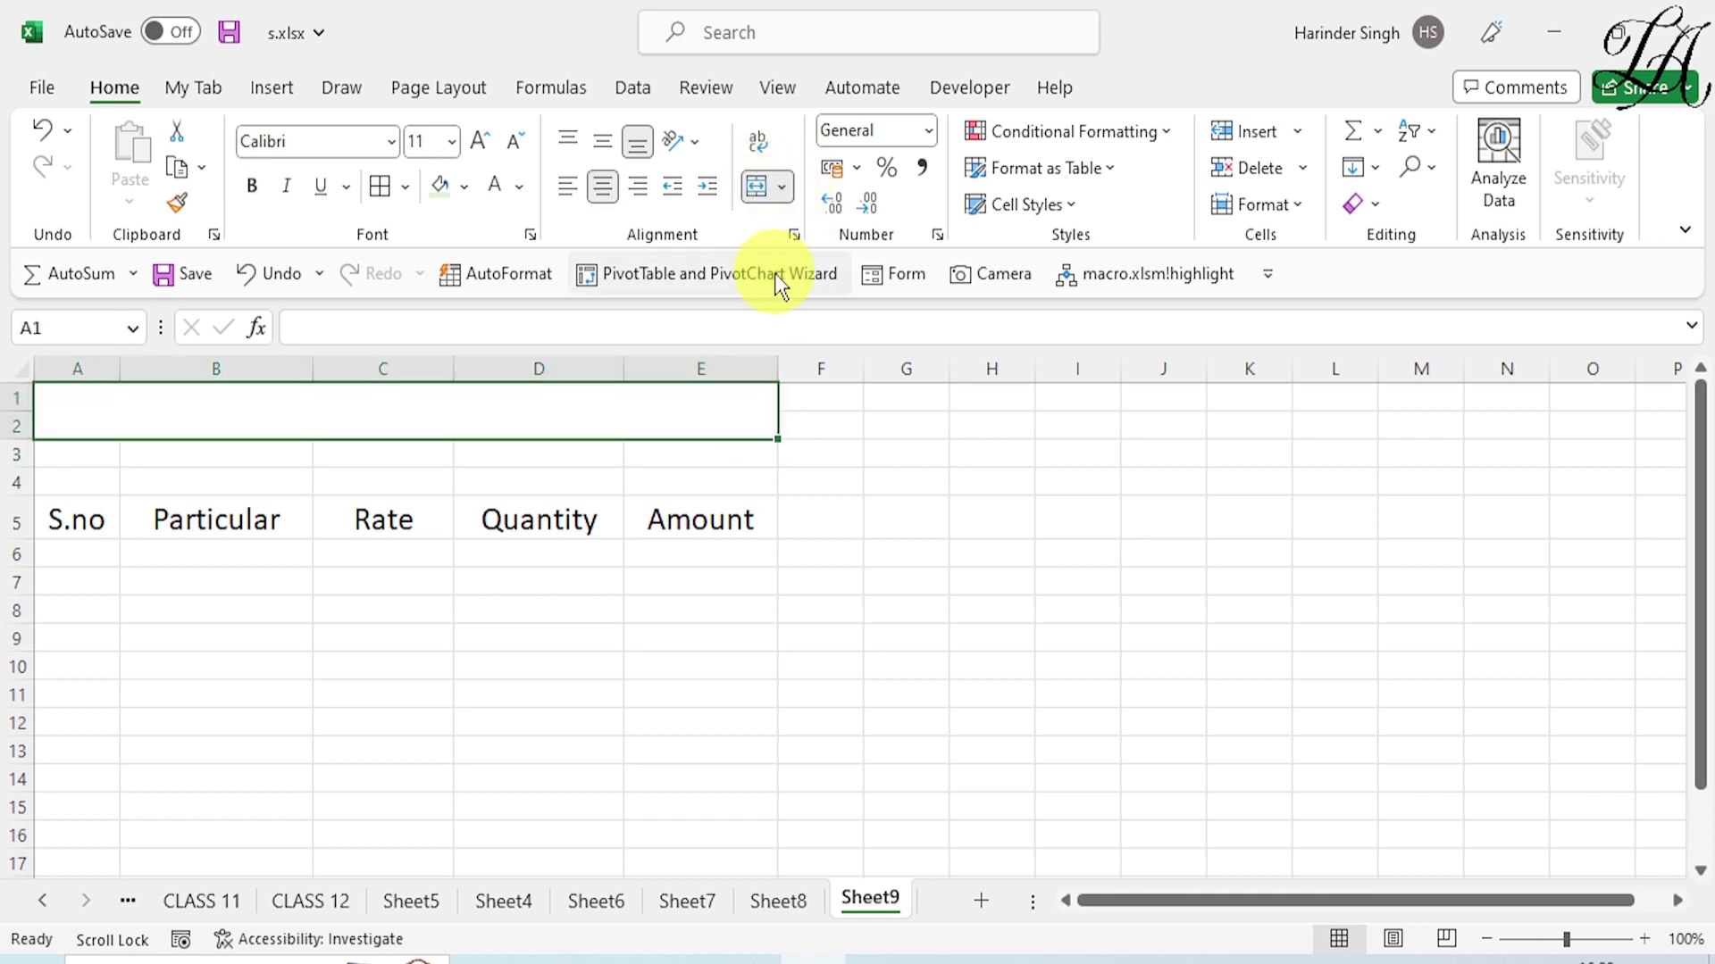
pyautogui.write('ABC Private Ltd.')
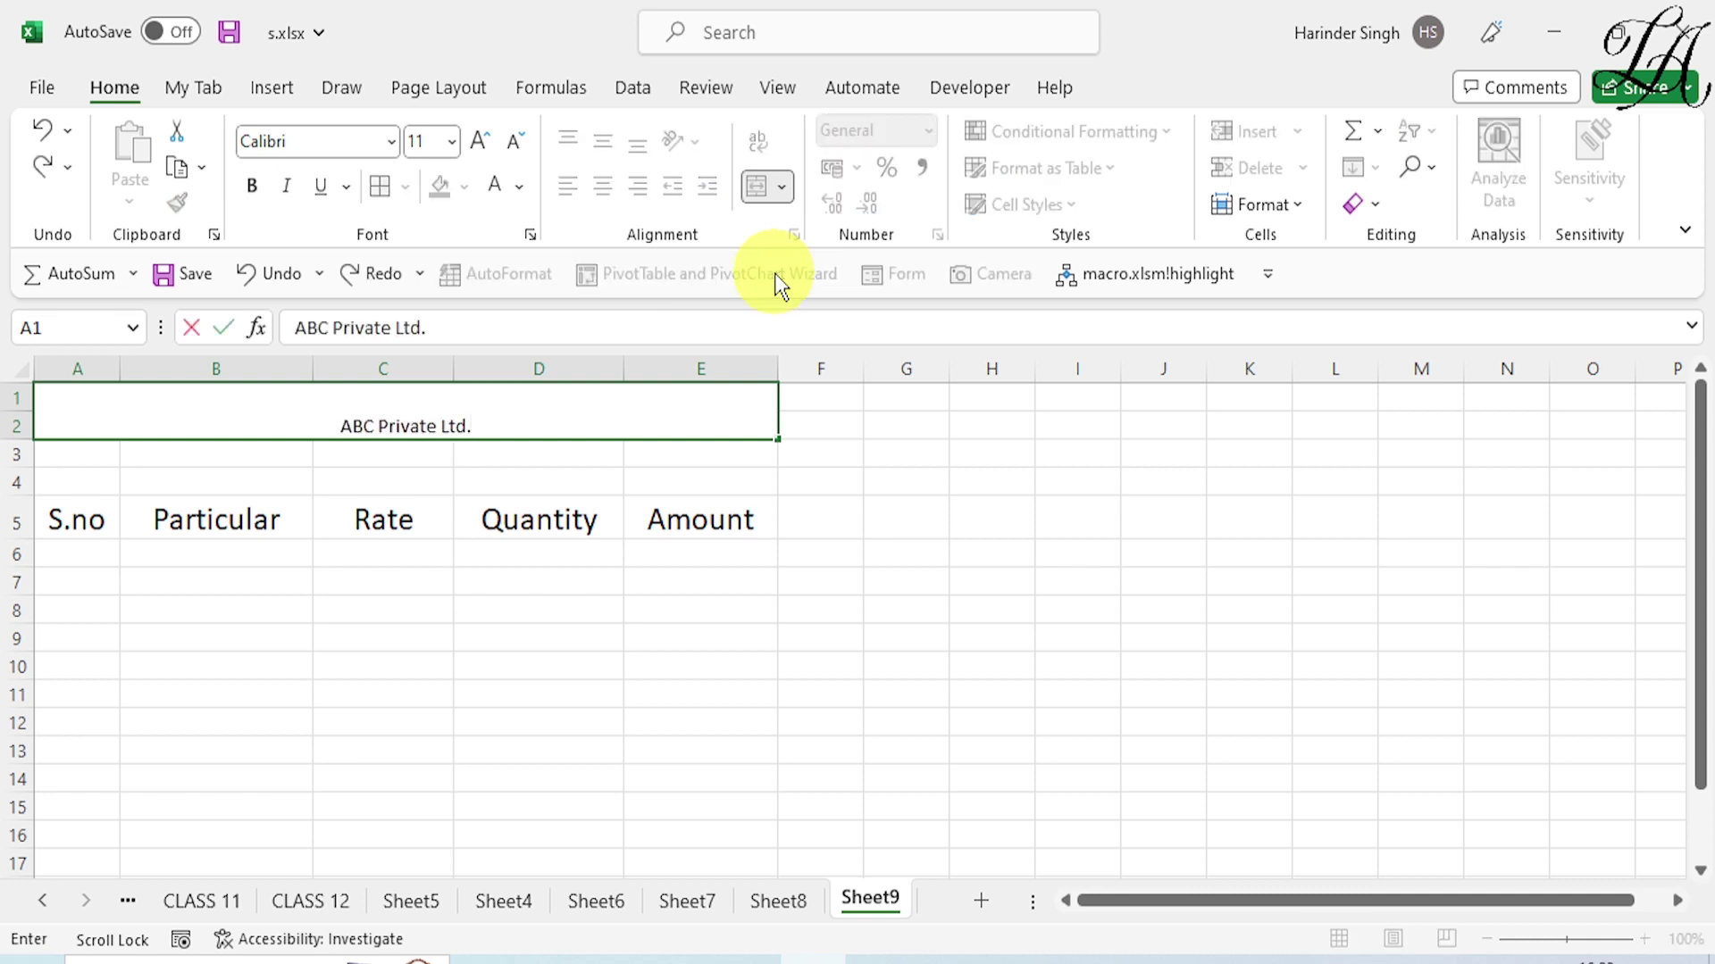
pyautogui.click(871, 478)
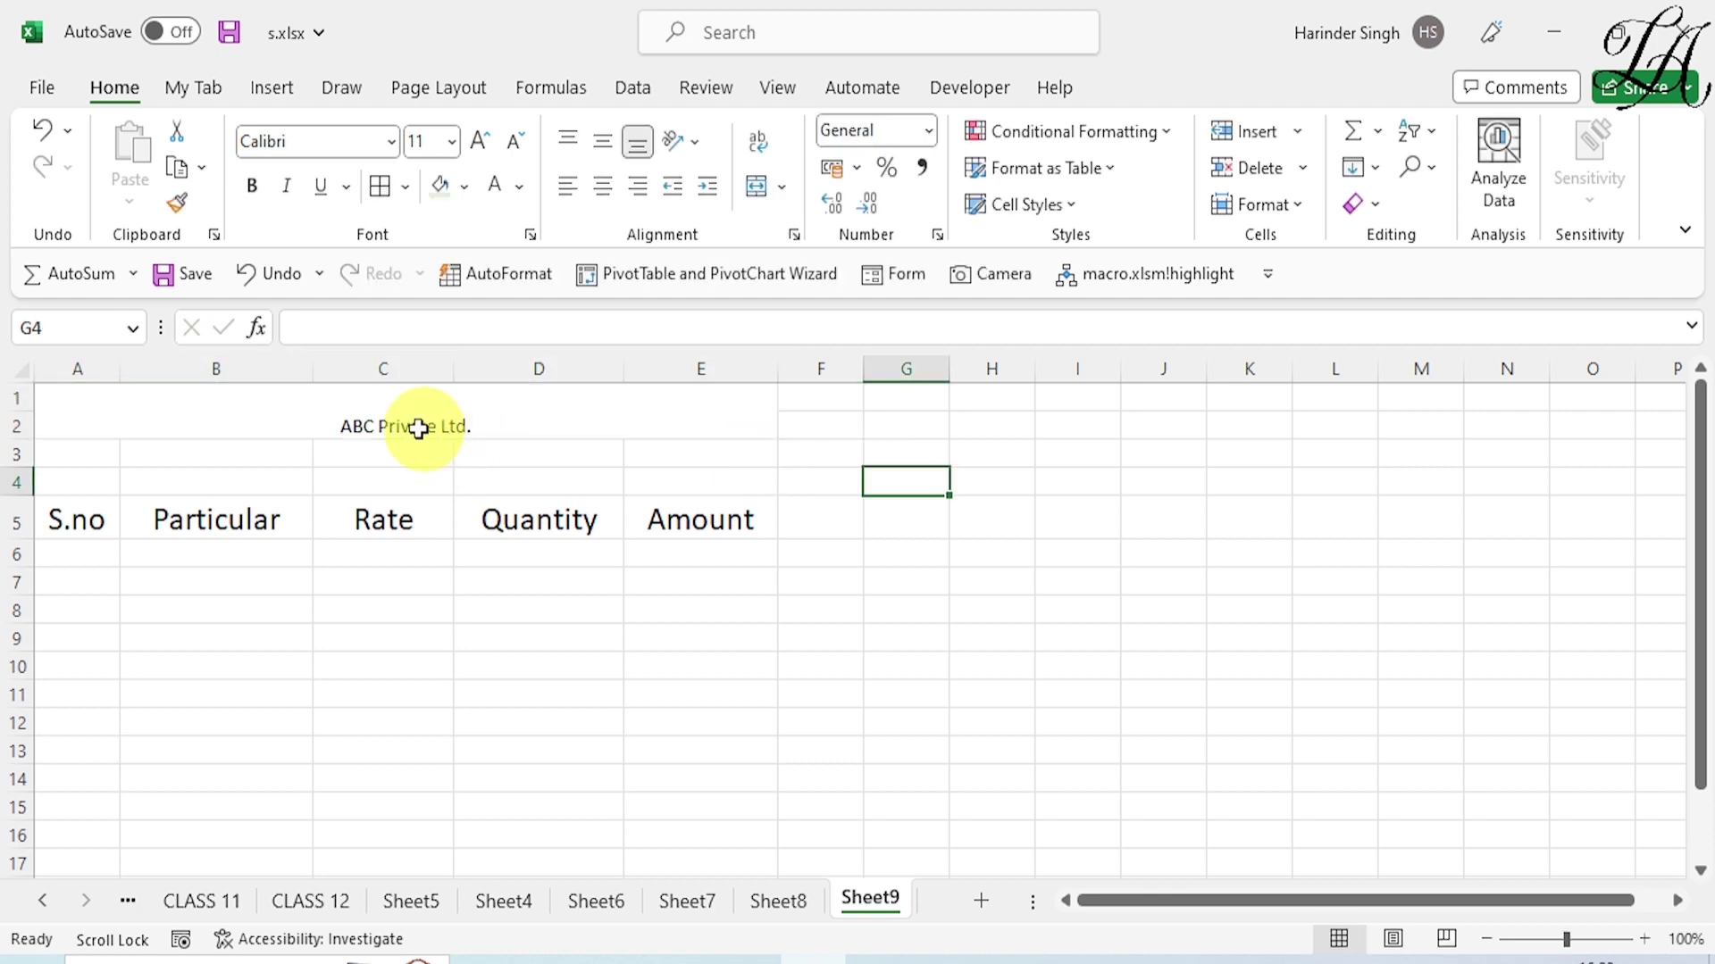
# Make the title bold, 24 pt, on a dark green fill.
pyautogui.click(419, 430)
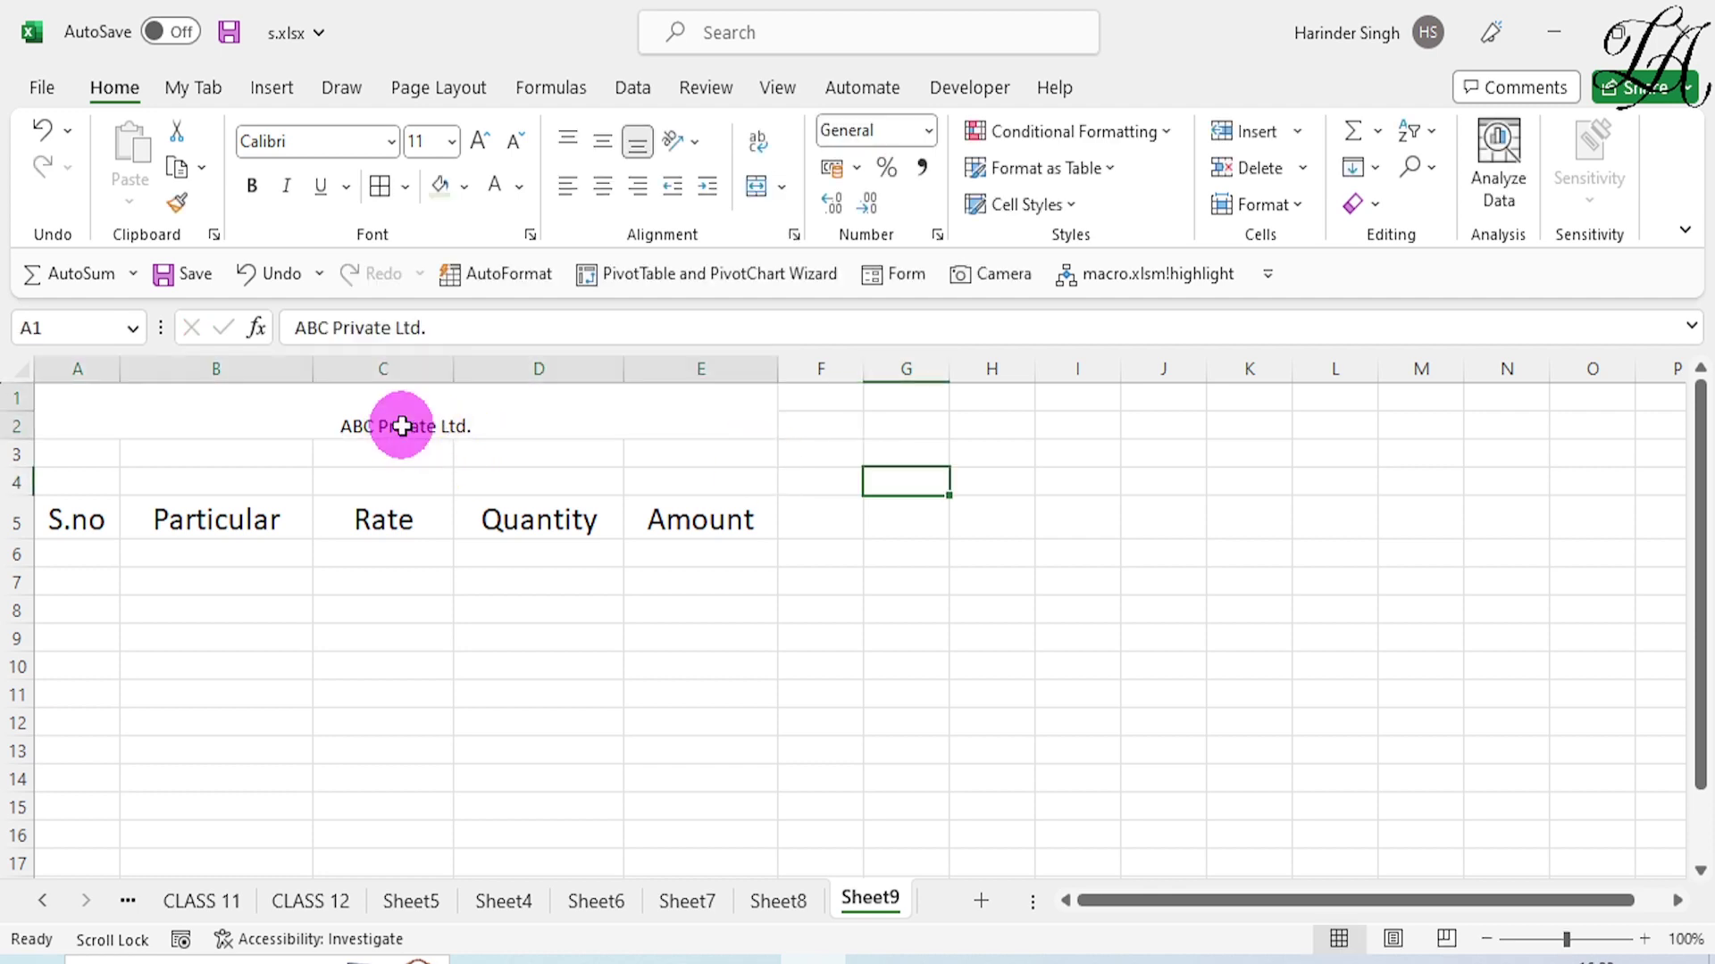
pyautogui.click(257, 189)
pyautogui.doubleClick(481, 157)
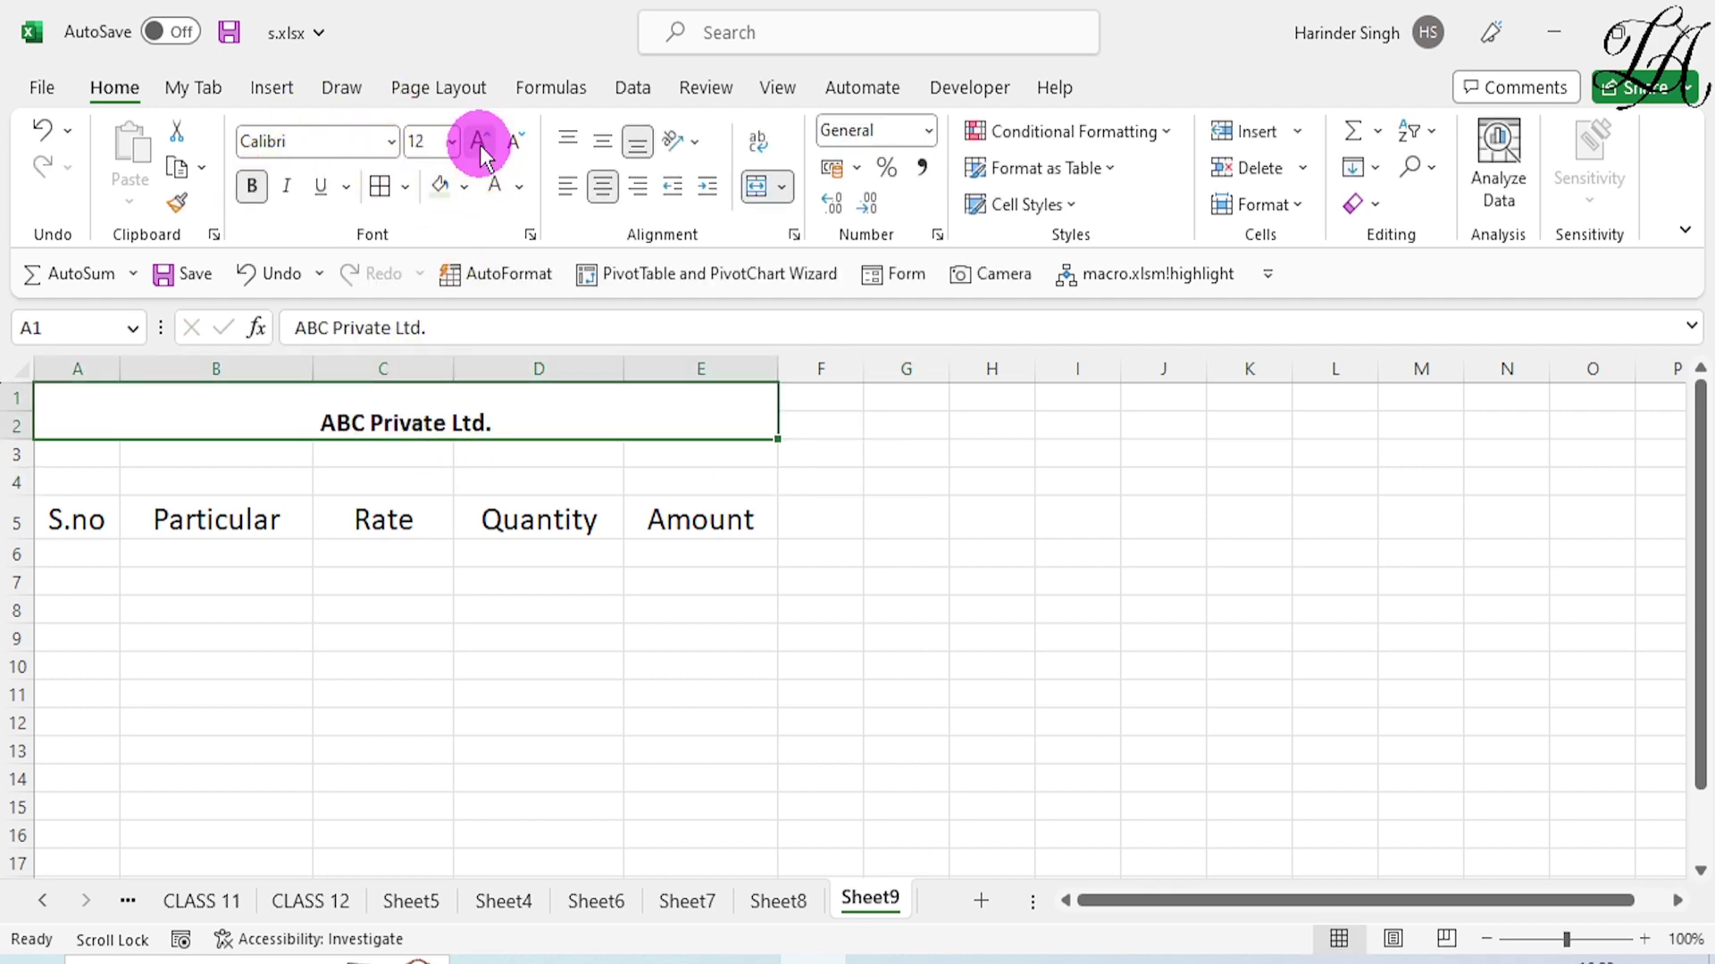
pyautogui.doubleClick(481, 156)
pyautogui.doubleClick(480, 157)
pyautogui.click(481, 156)
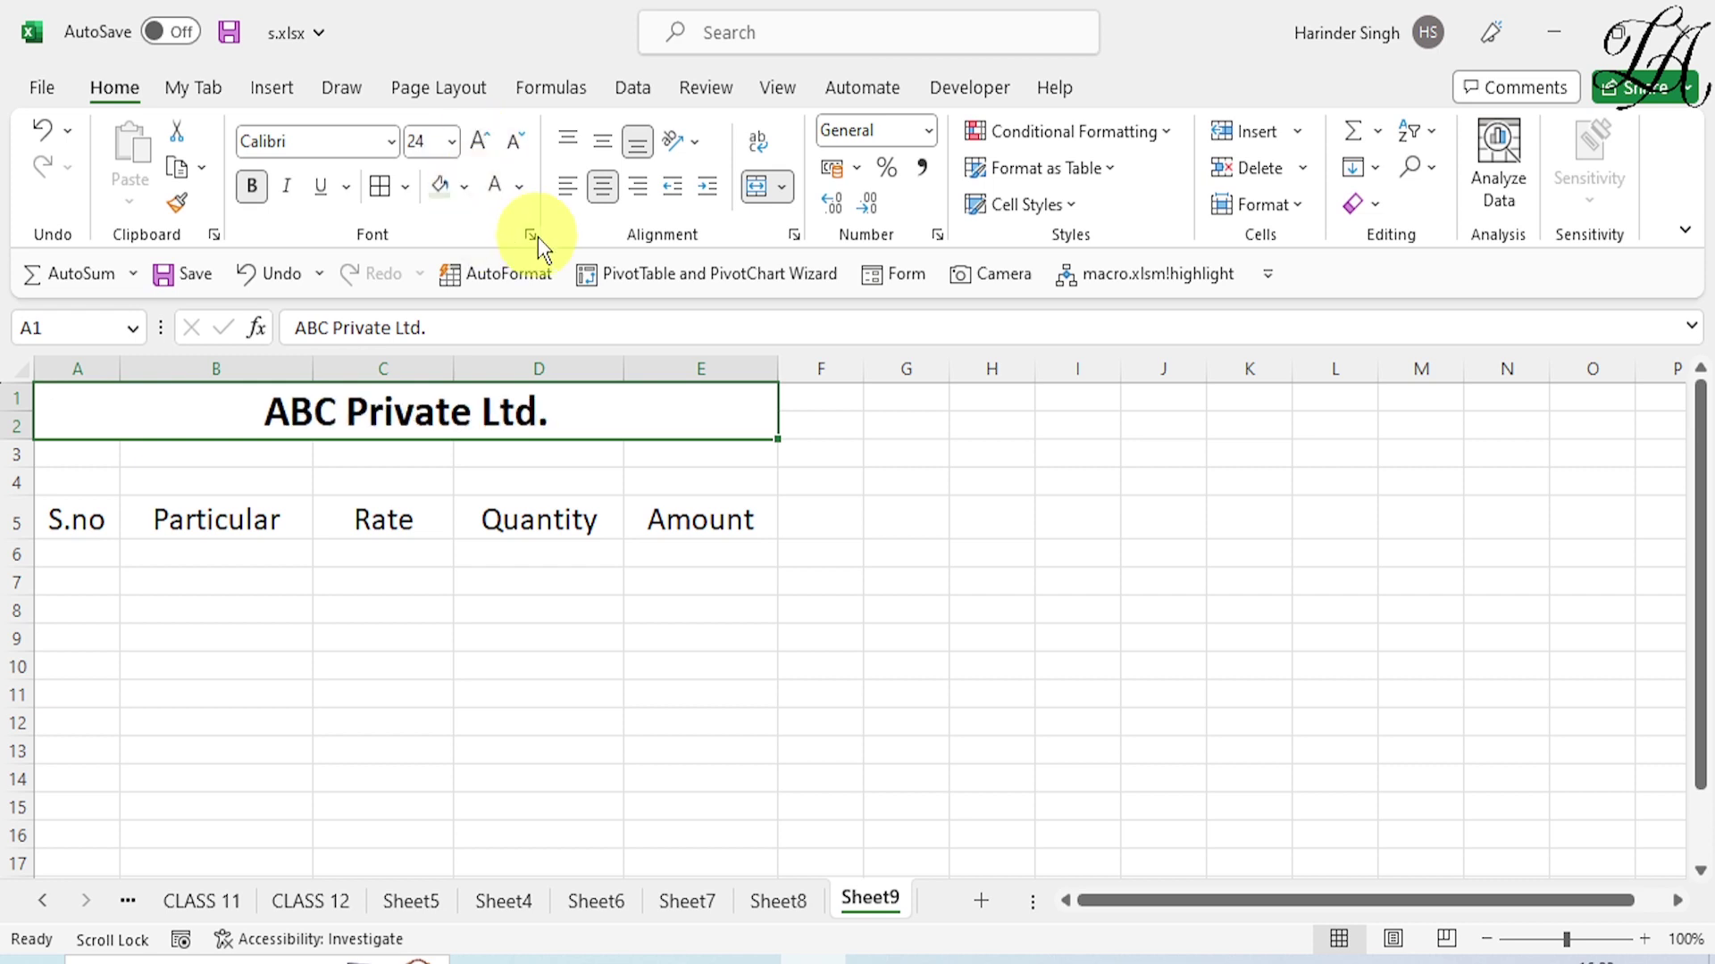
pyautogui.click(464, 186)
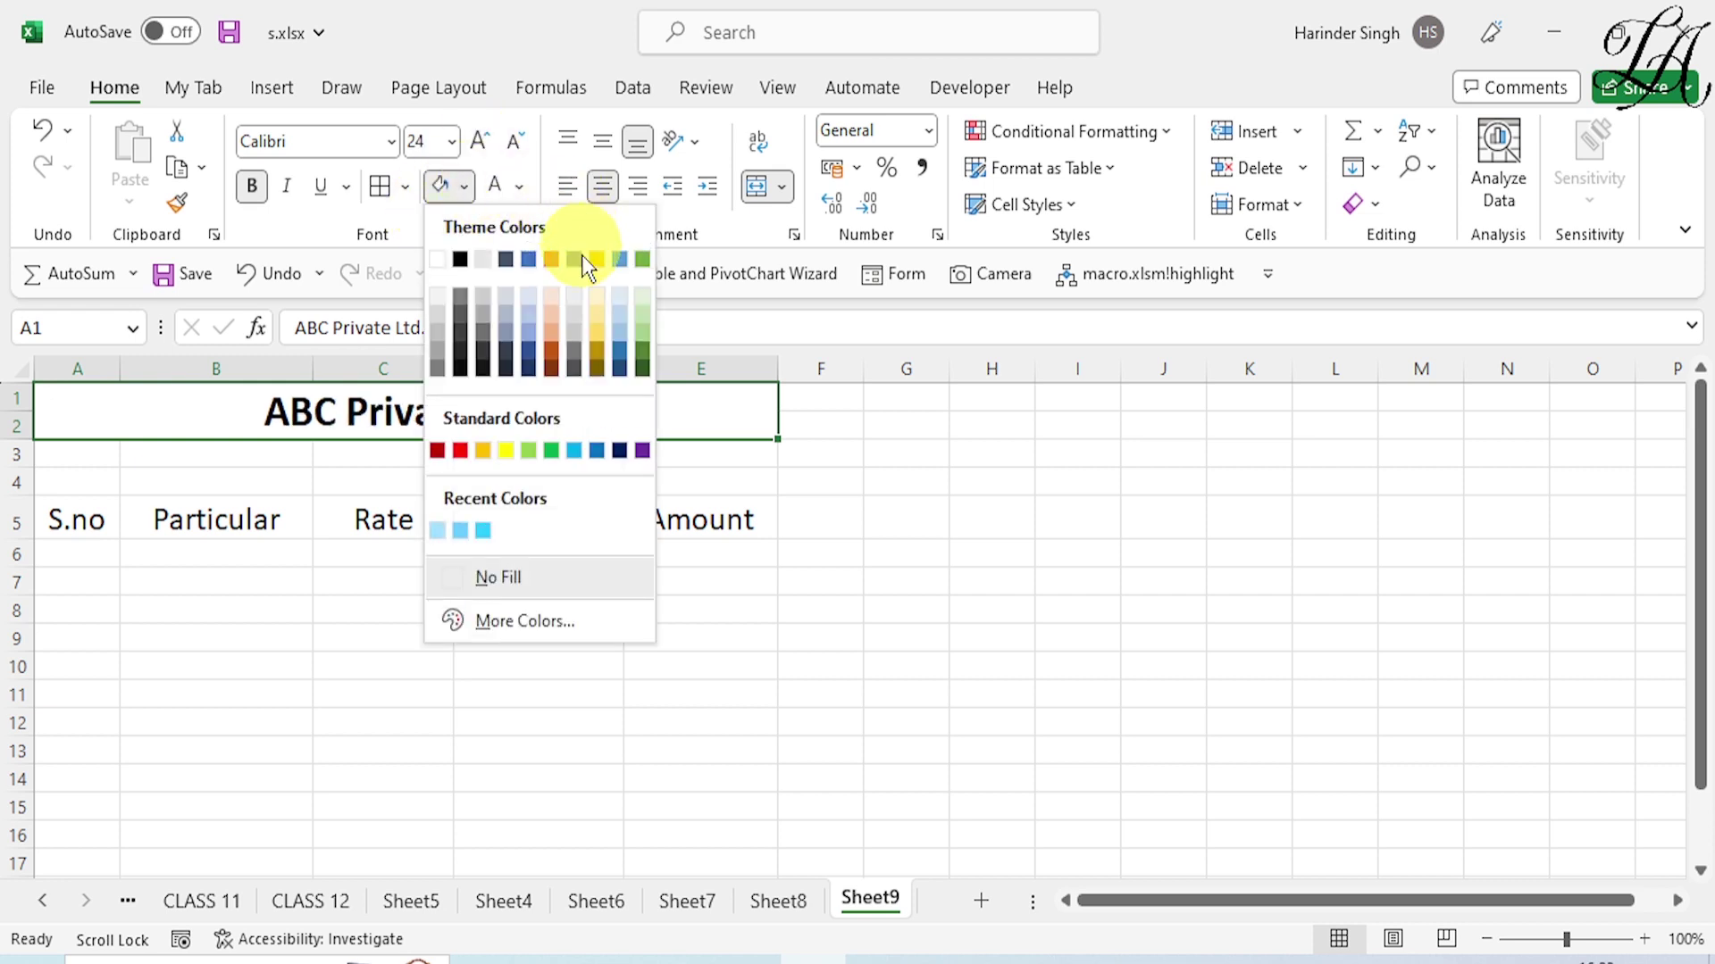
pyautogui.click(643, 367)
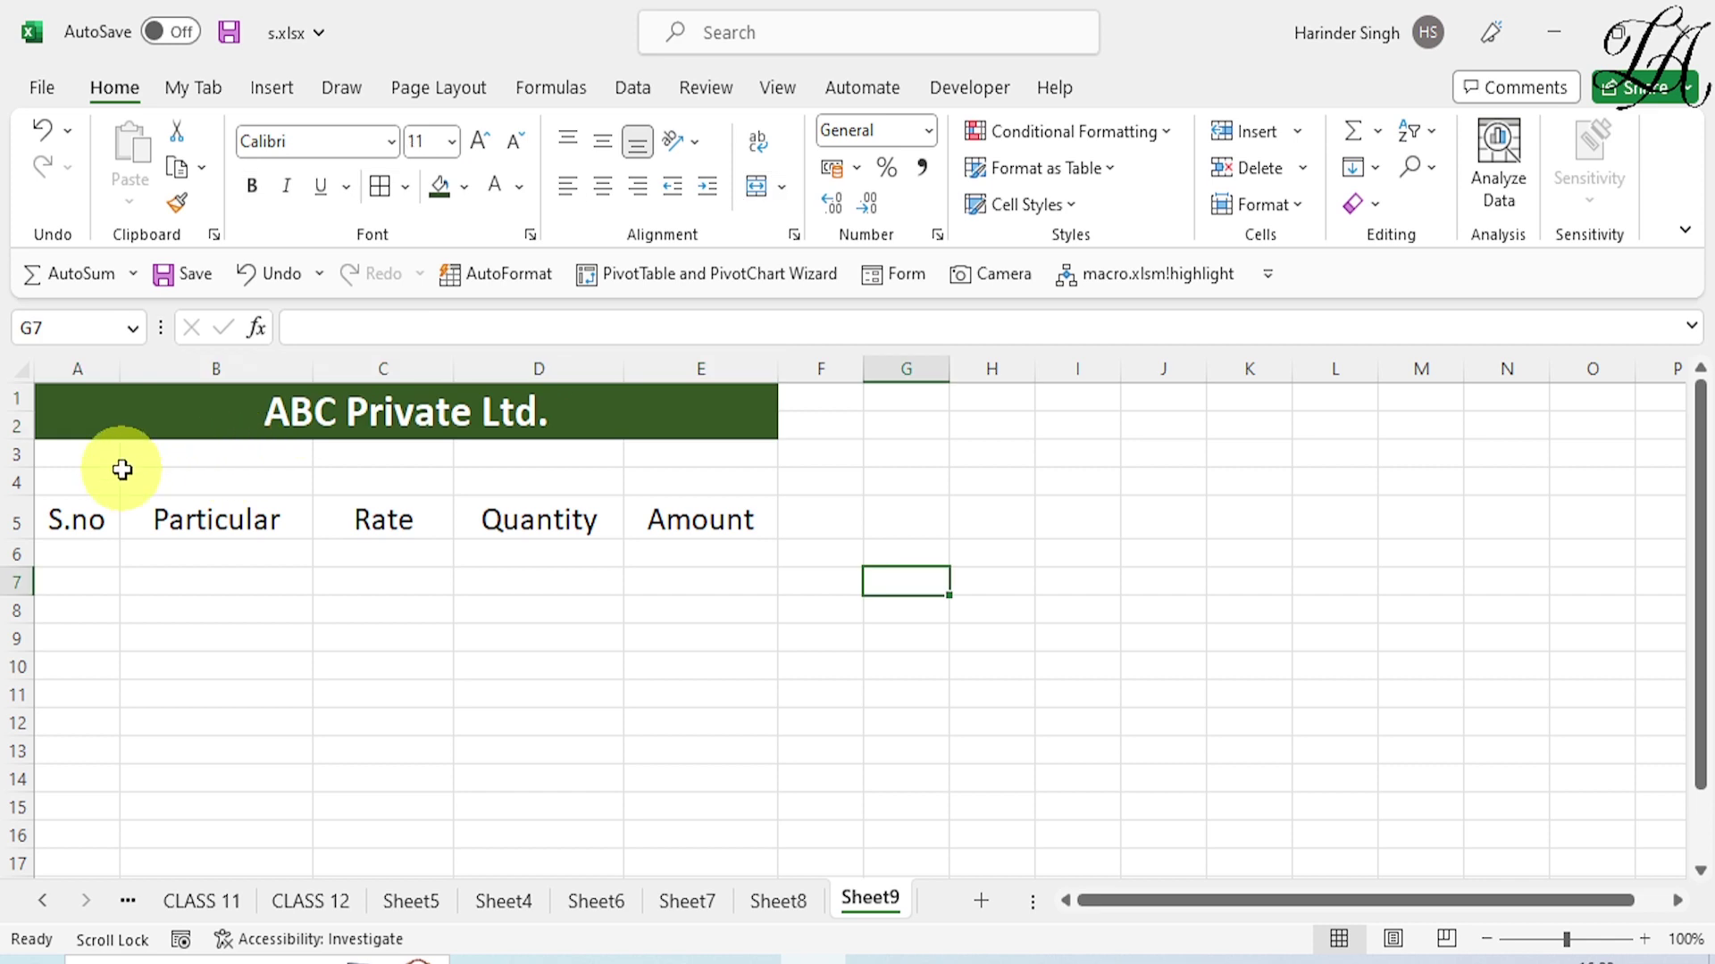
pyautogui.moveTo(77, 455); pyautogui.dragTo(689, 461)
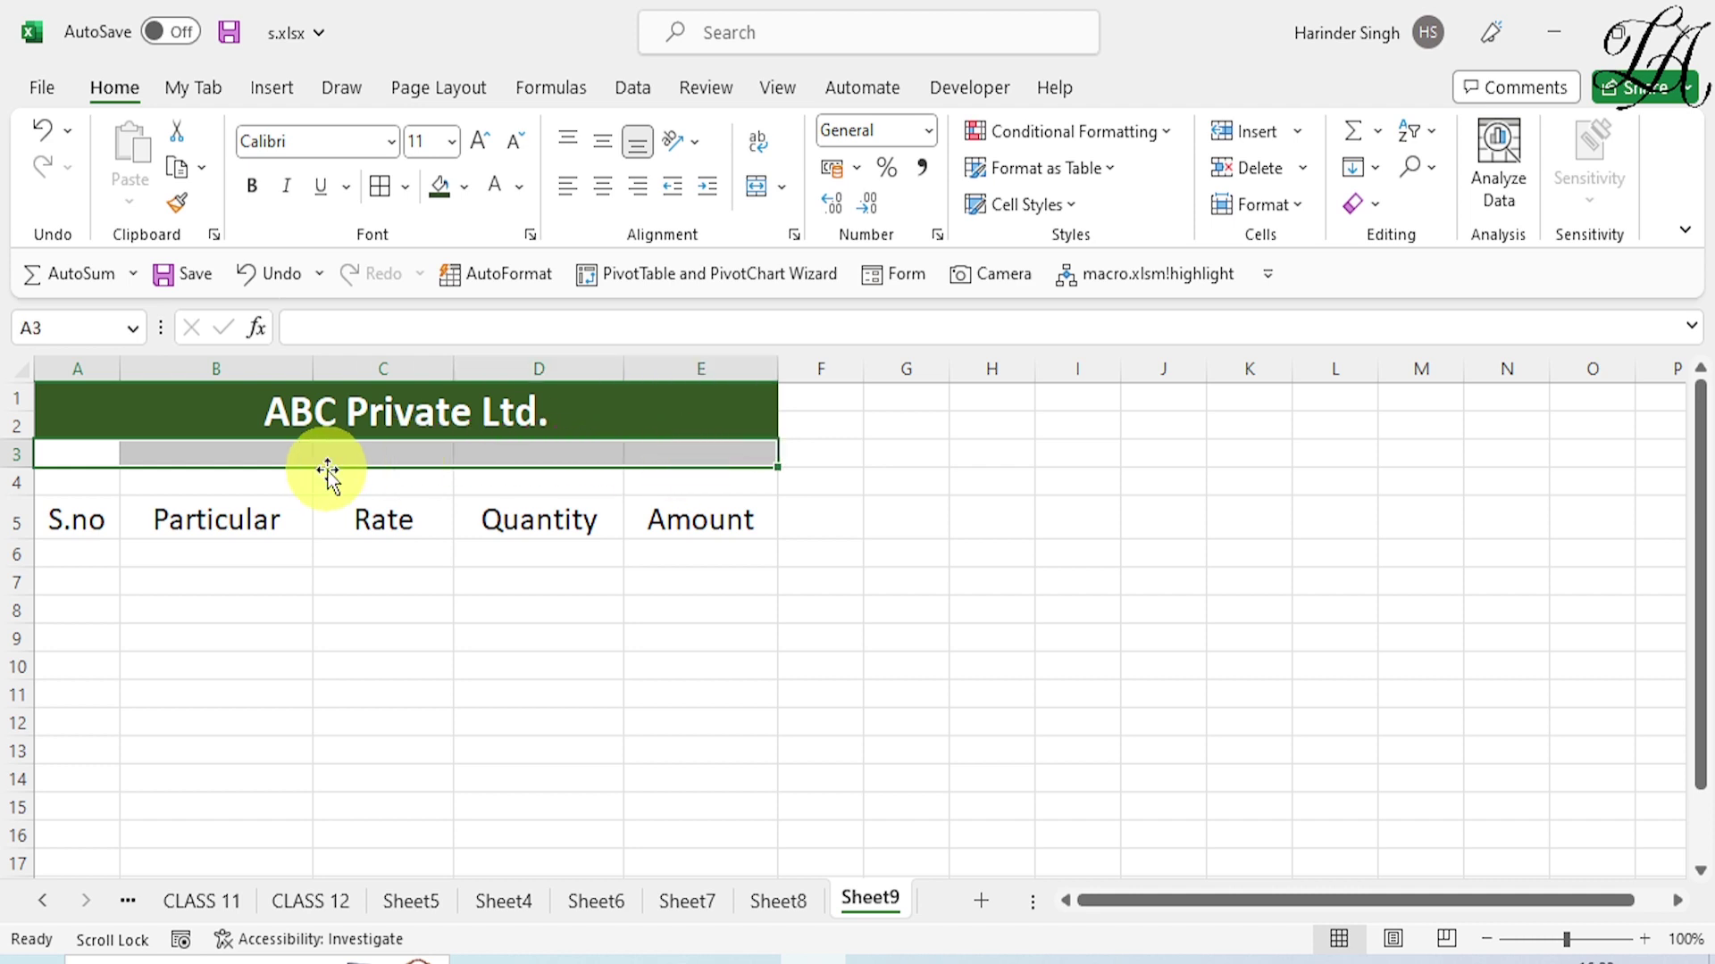
# Merge row 3 across A–E as 'QUOTATION INVOICE' with light green fill and white text.
pyautogui.click(755, 188)
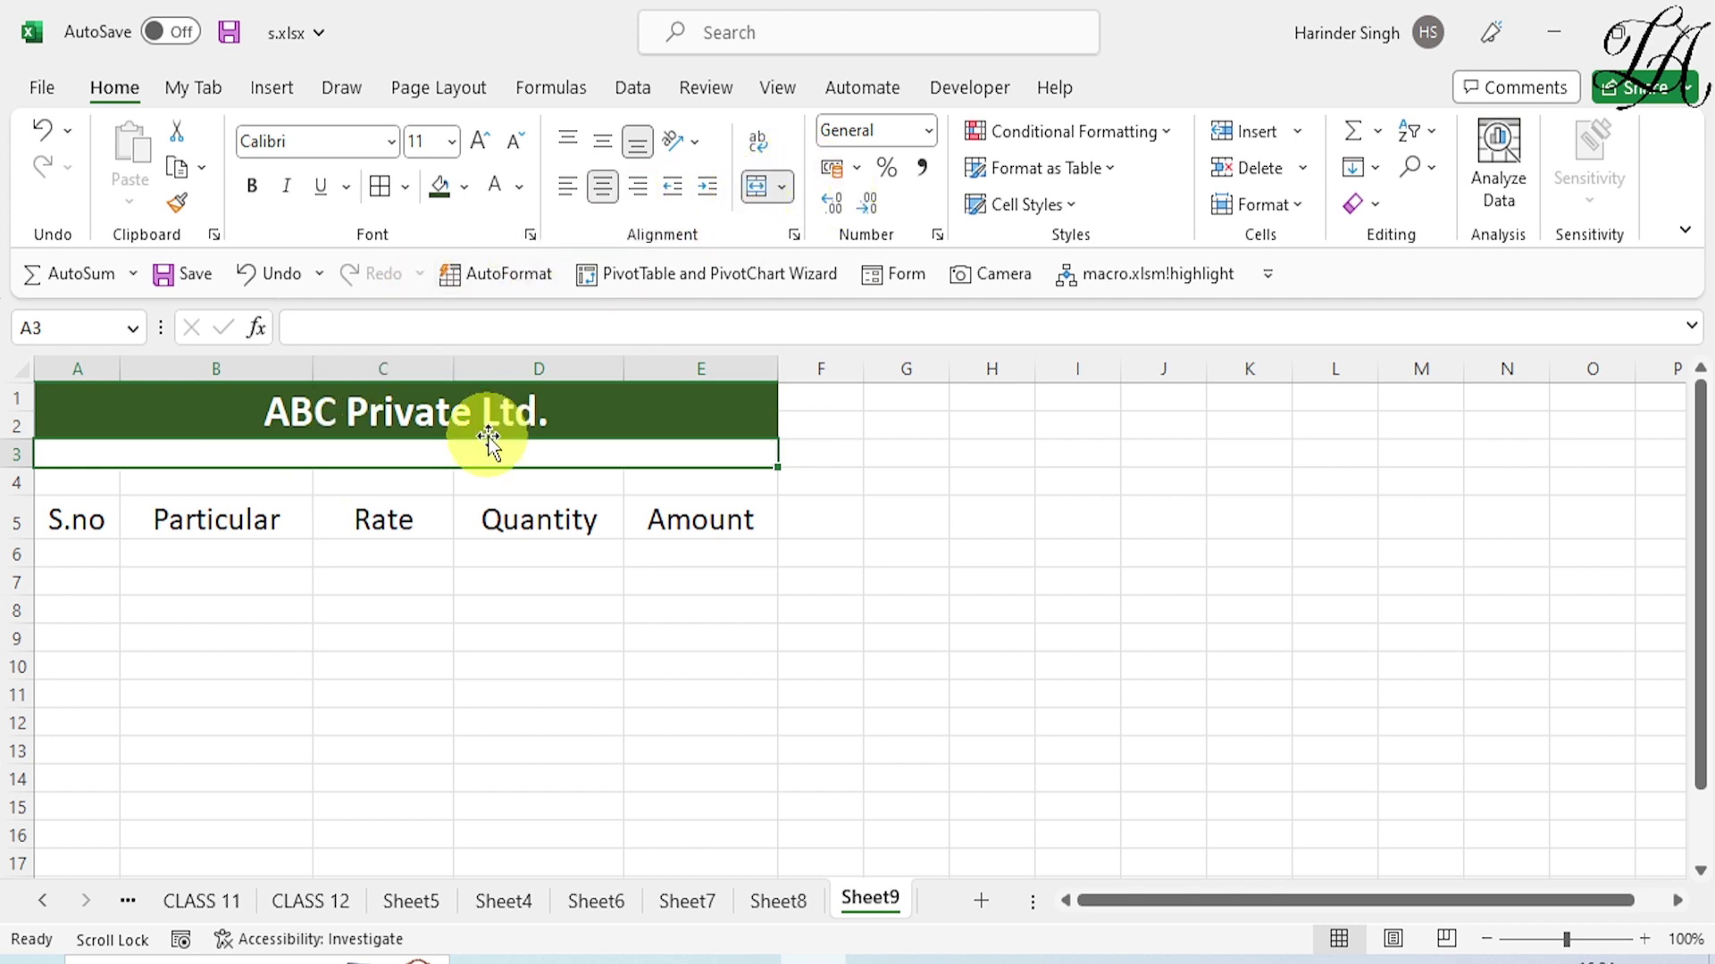
pyautogui.write('QUOTATION INVOICE')
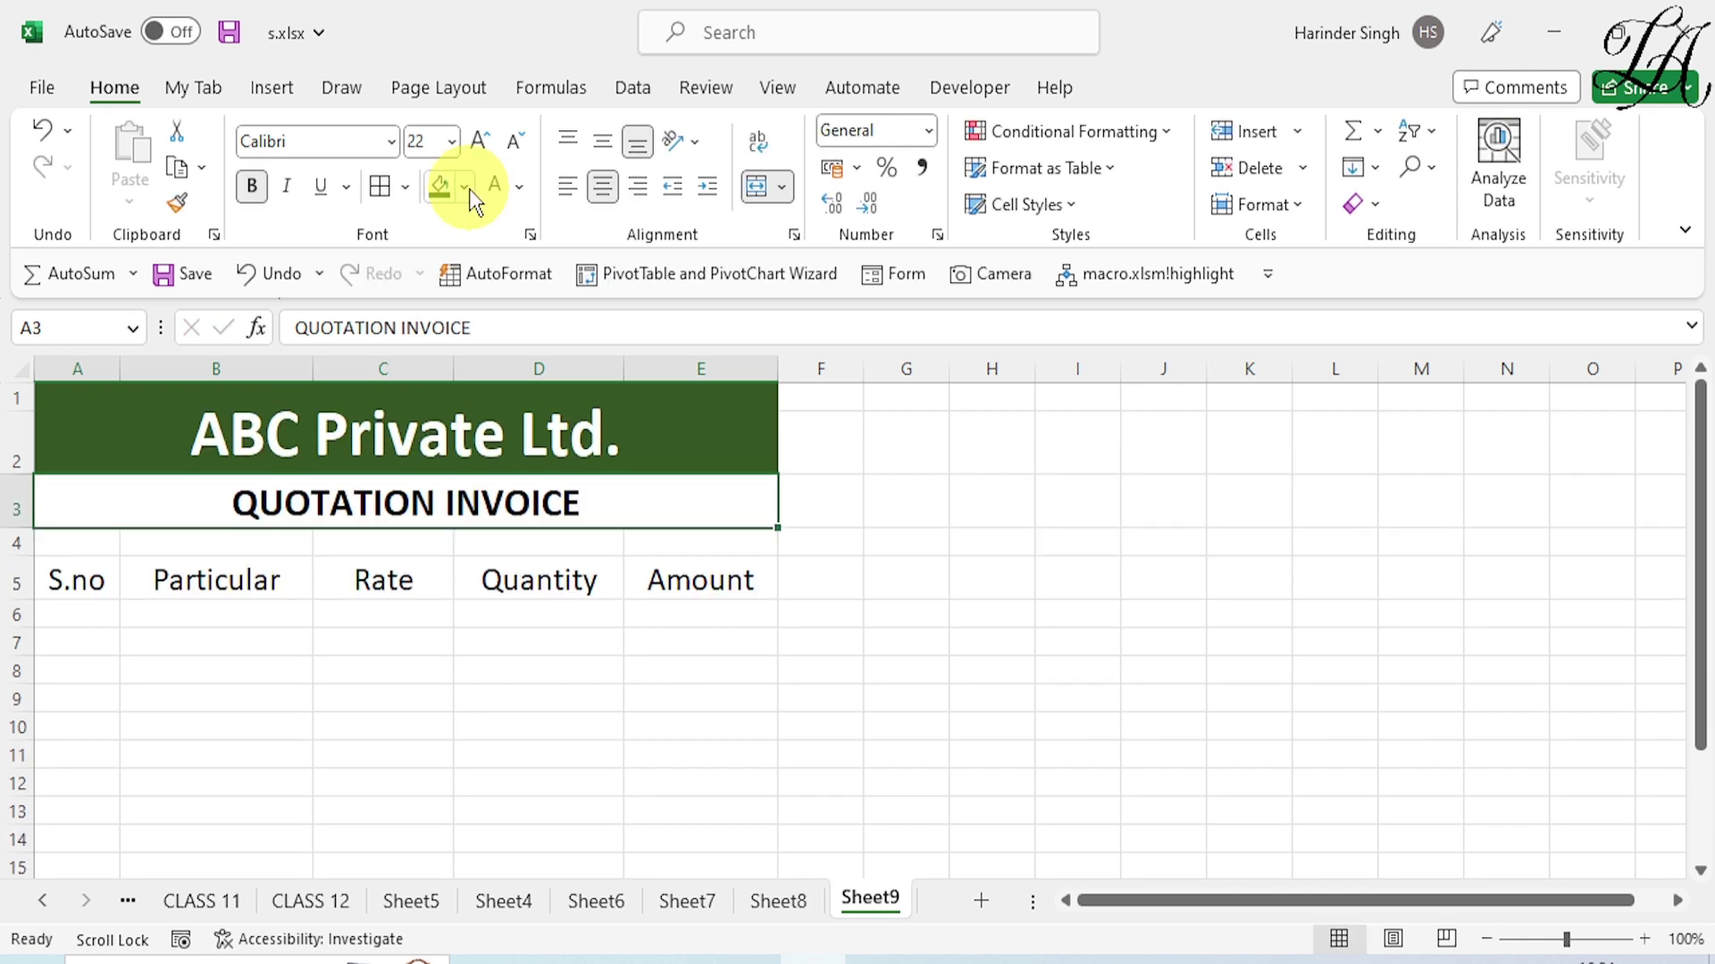
pyautogui.click(465, 187)
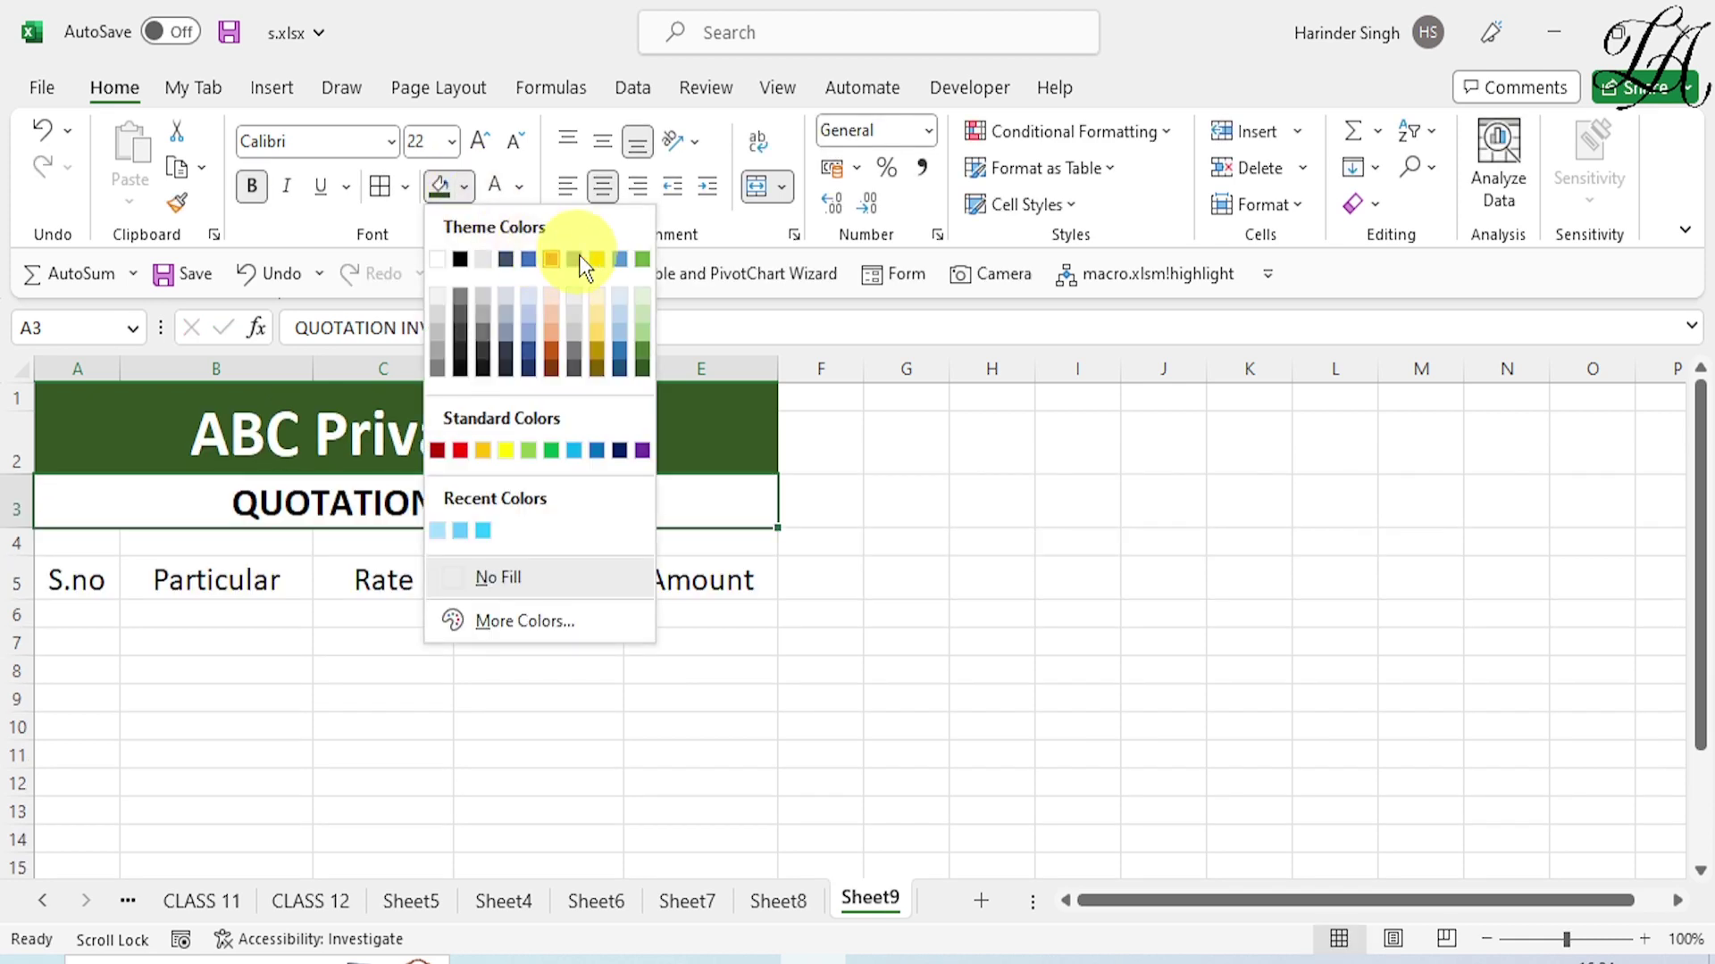
pyautogui.click(640, 260)
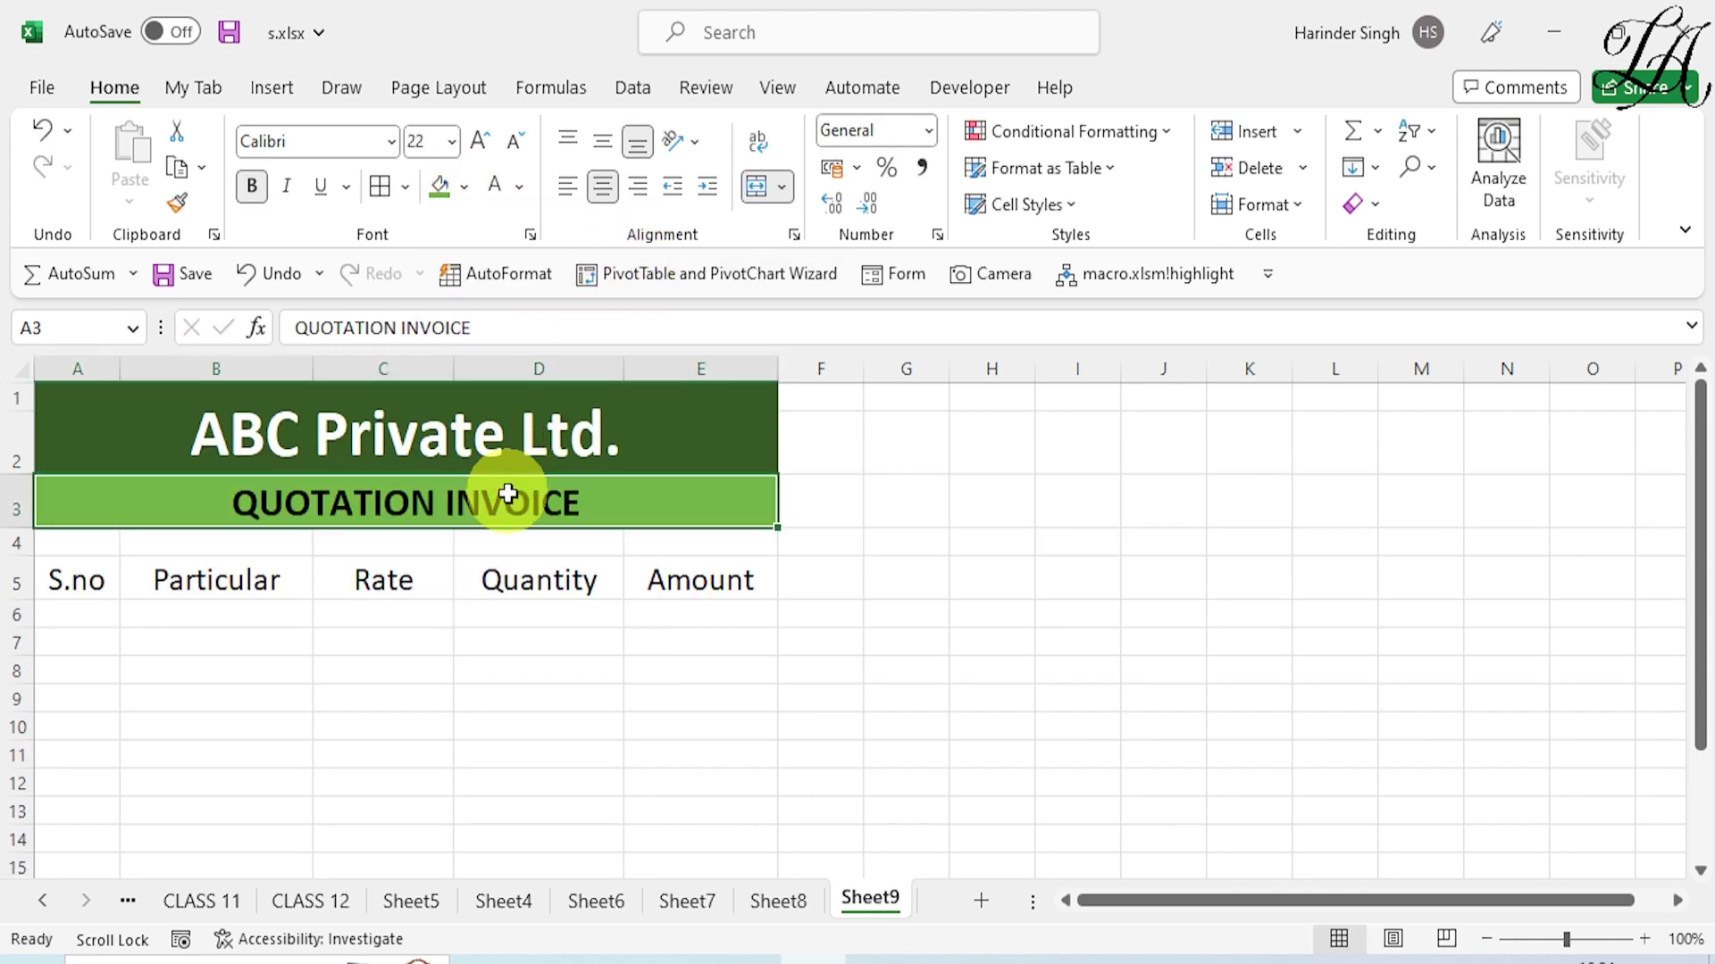
pyautogui.click(495, 188)
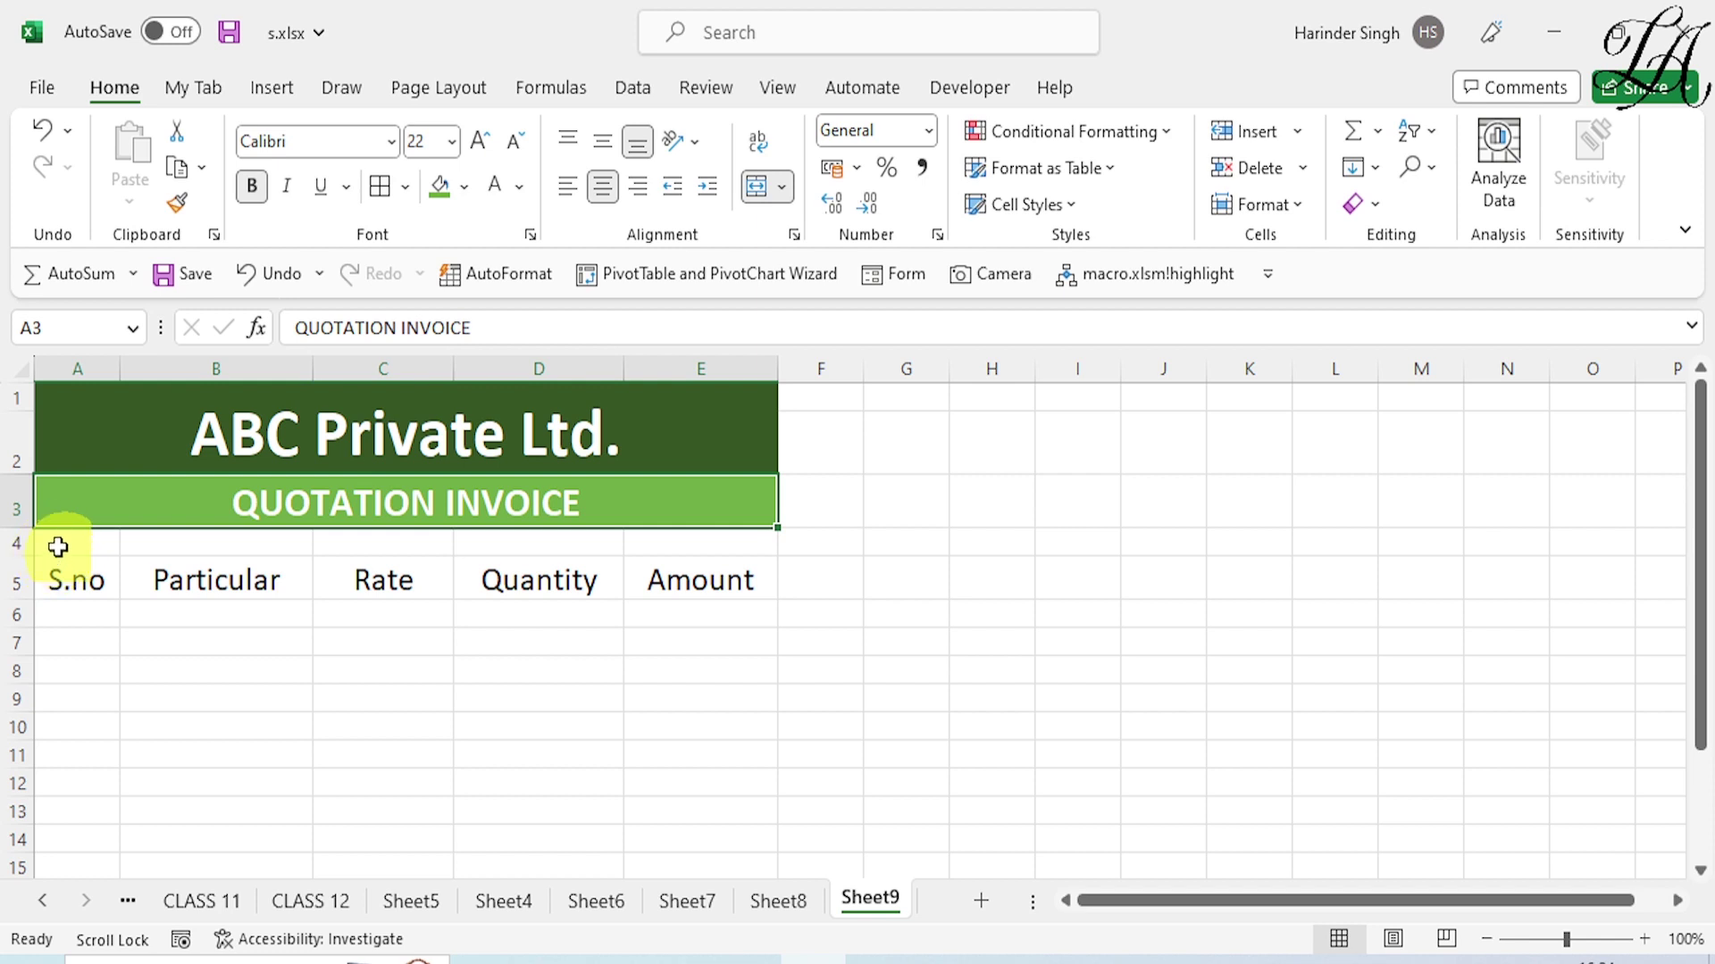
# Merge A4:E4 and enter the address '#324 Gandhi Nagar, Mumbai'.
pyautogui.moveTo(56, 542); pyautogui.dragTo(679, 539)
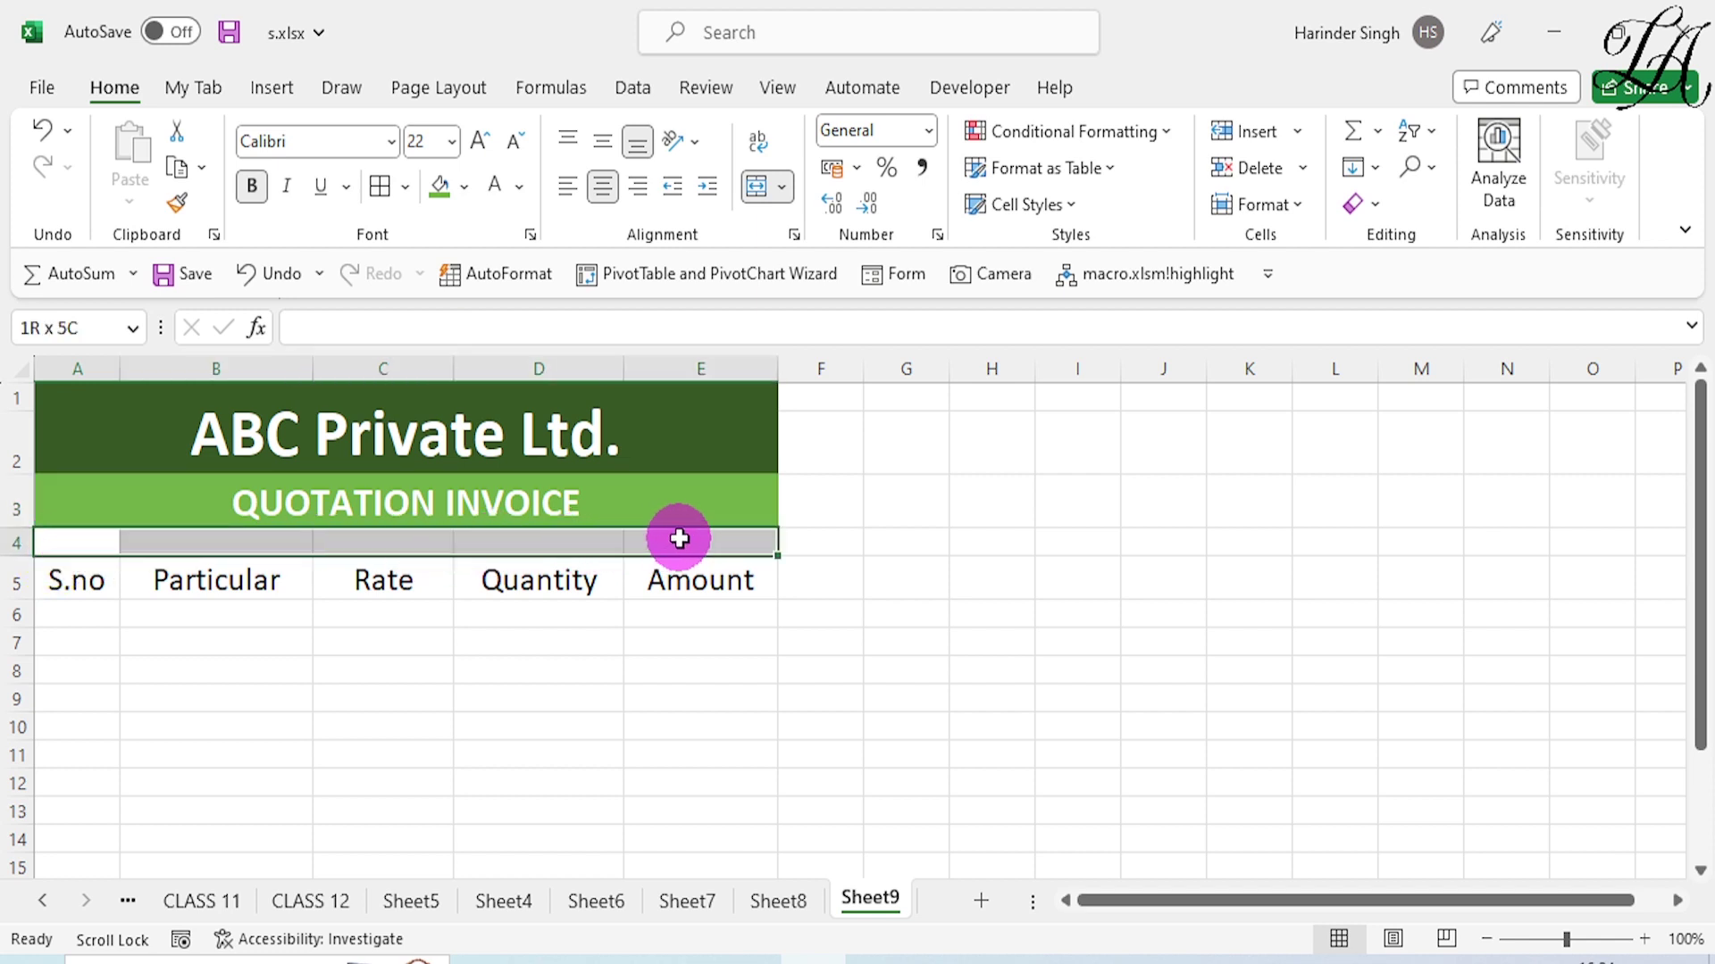
pyautogui.click(758, 190)
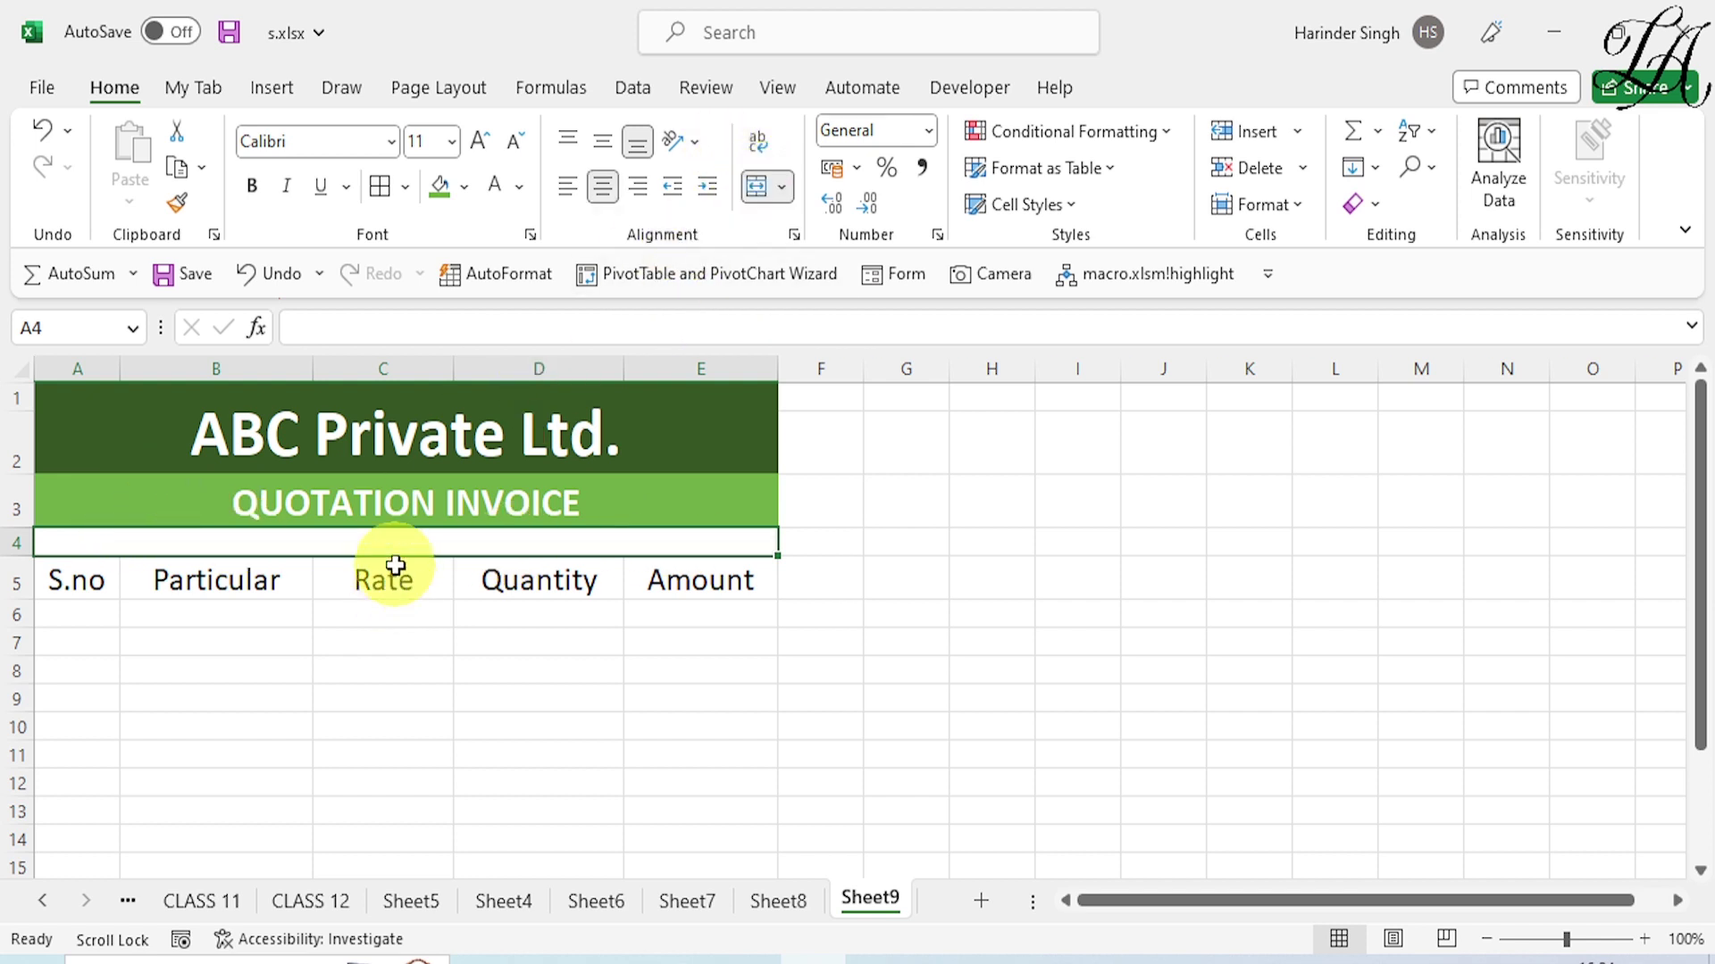
pyautogui.write('#32')
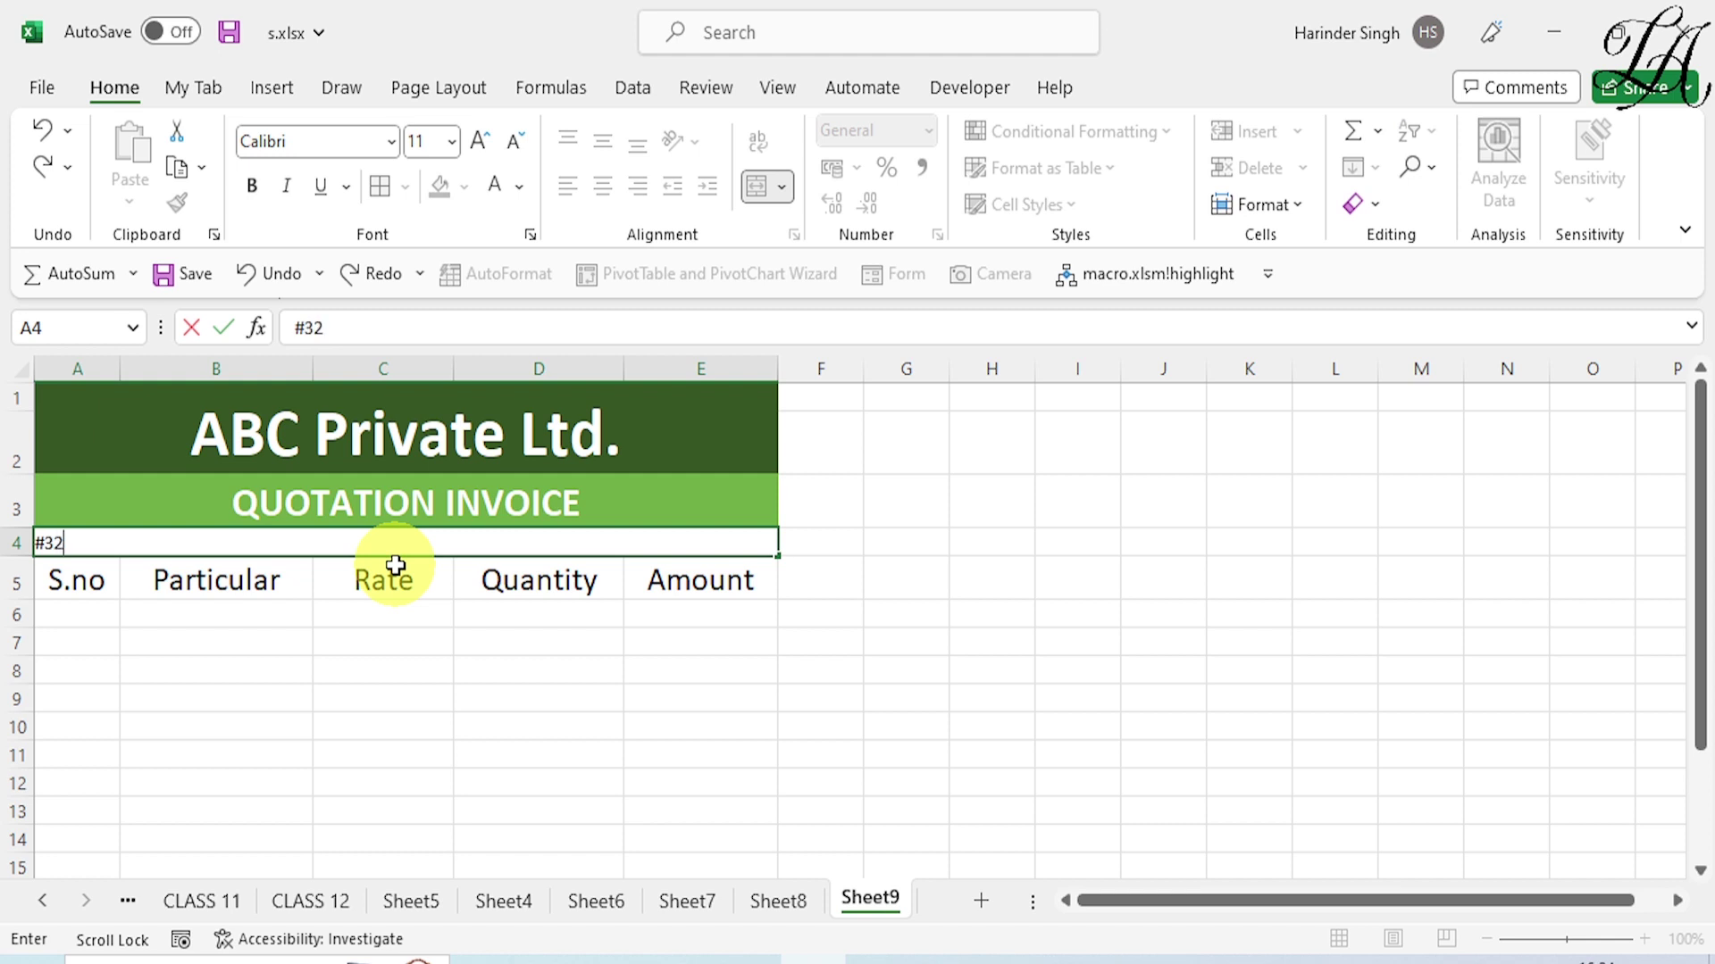
pyautogui.write('4 Gandhi Nagar, Mumbai')
pyautogui.hotkey('ctrl', 'Return')
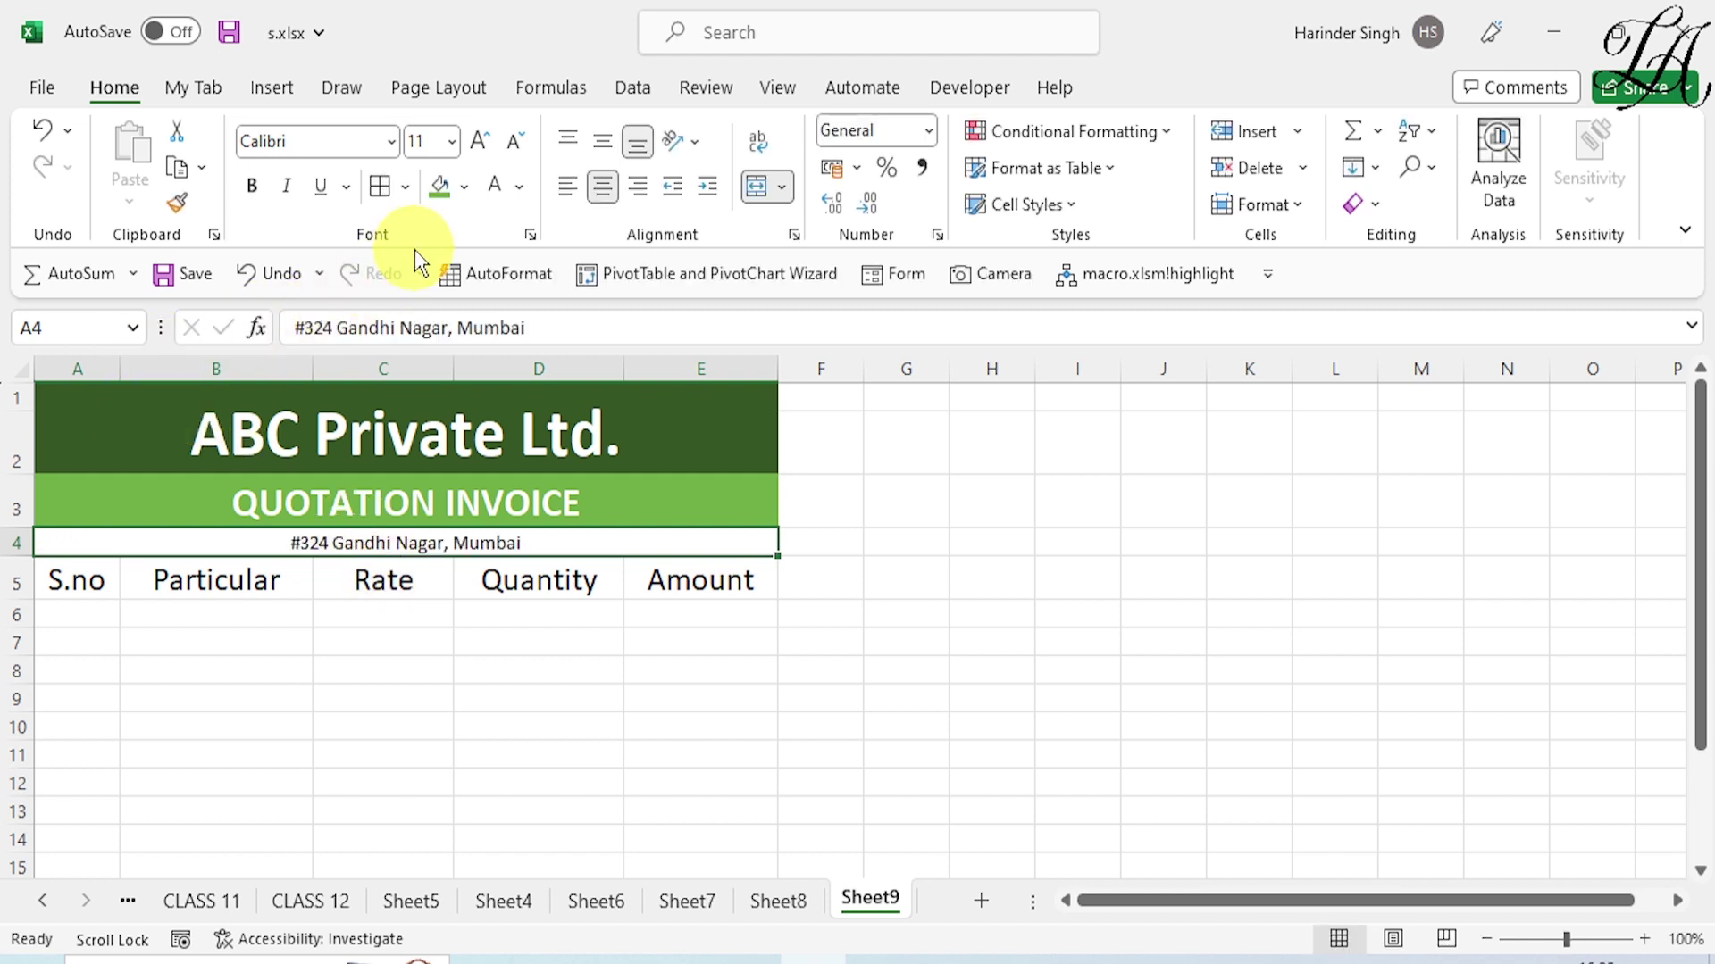
# Give the address row a yellow fill and enlarge its text three sizes.
pyautogui.click(468, 190)
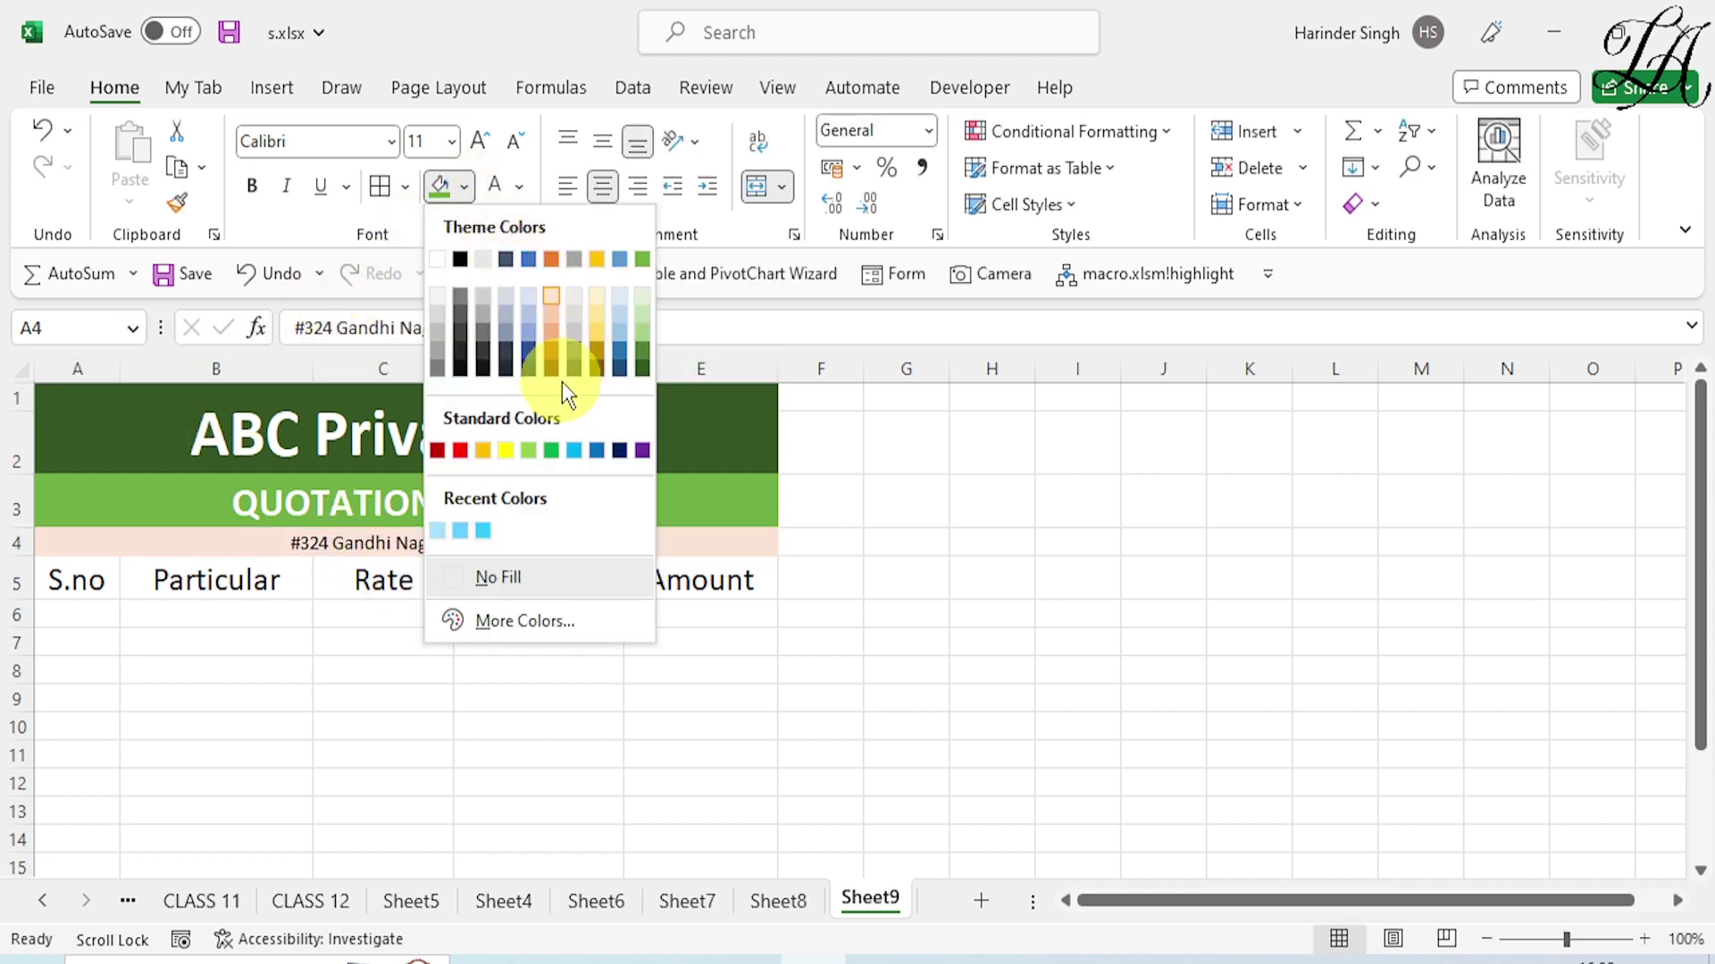
pyautogui.click(502, 449)
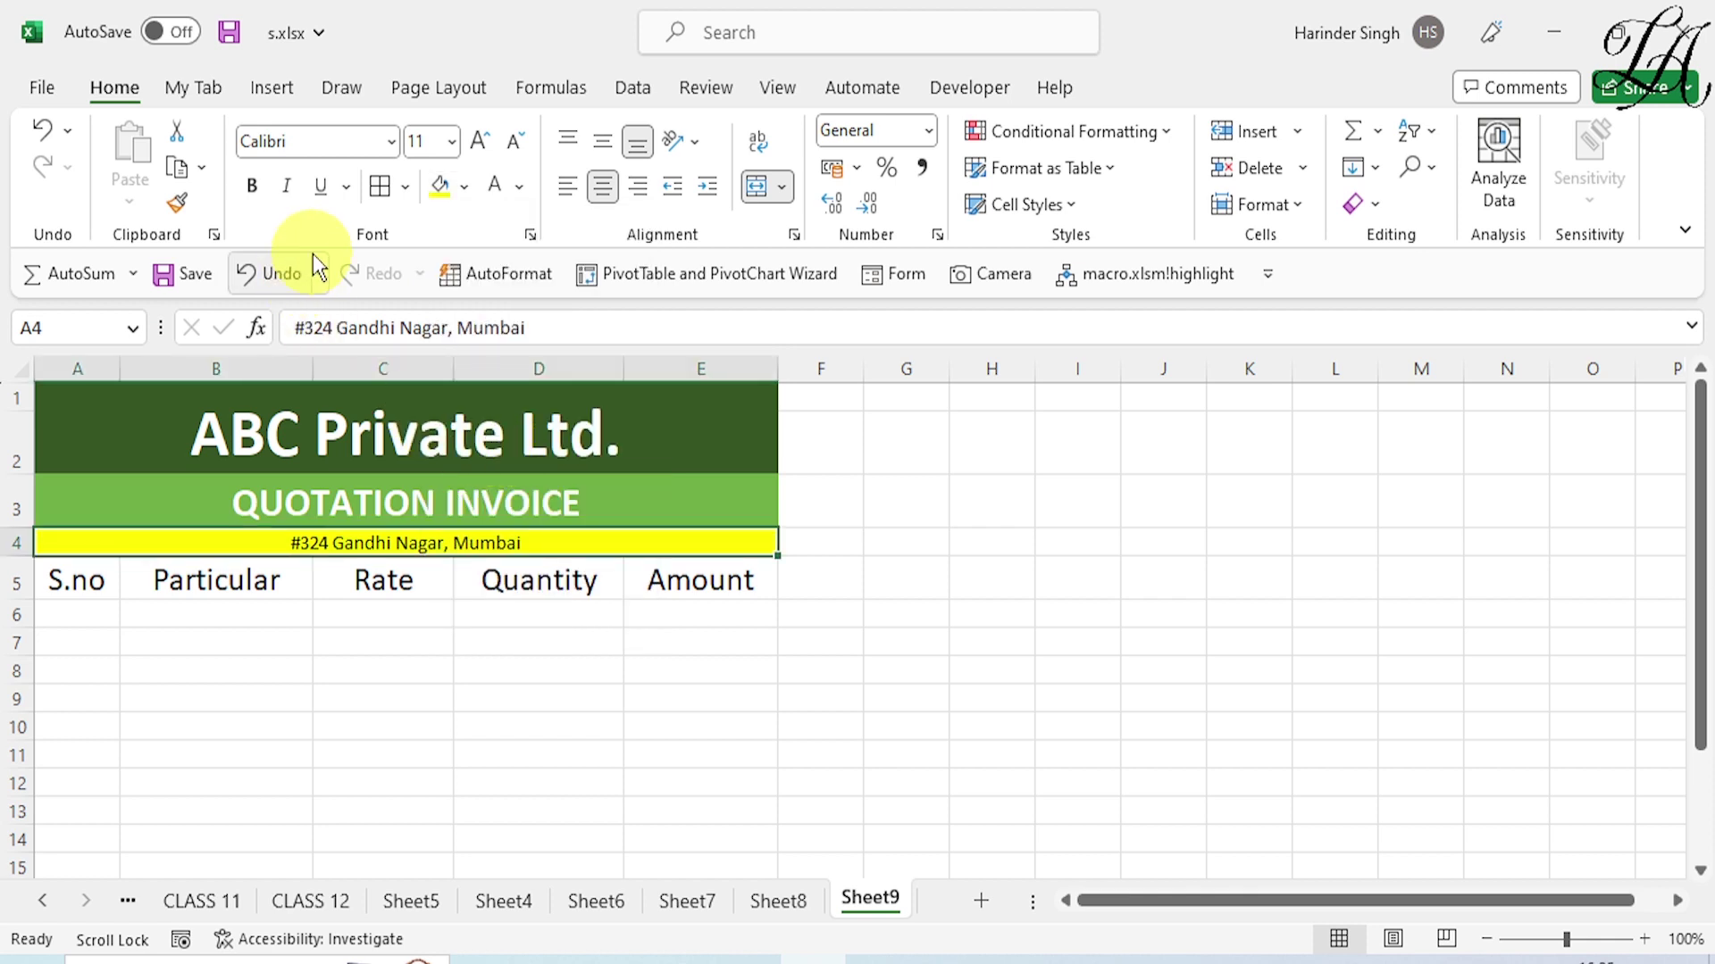
pyautogui.click(478, 152)
pyautogui.click(479, 153)
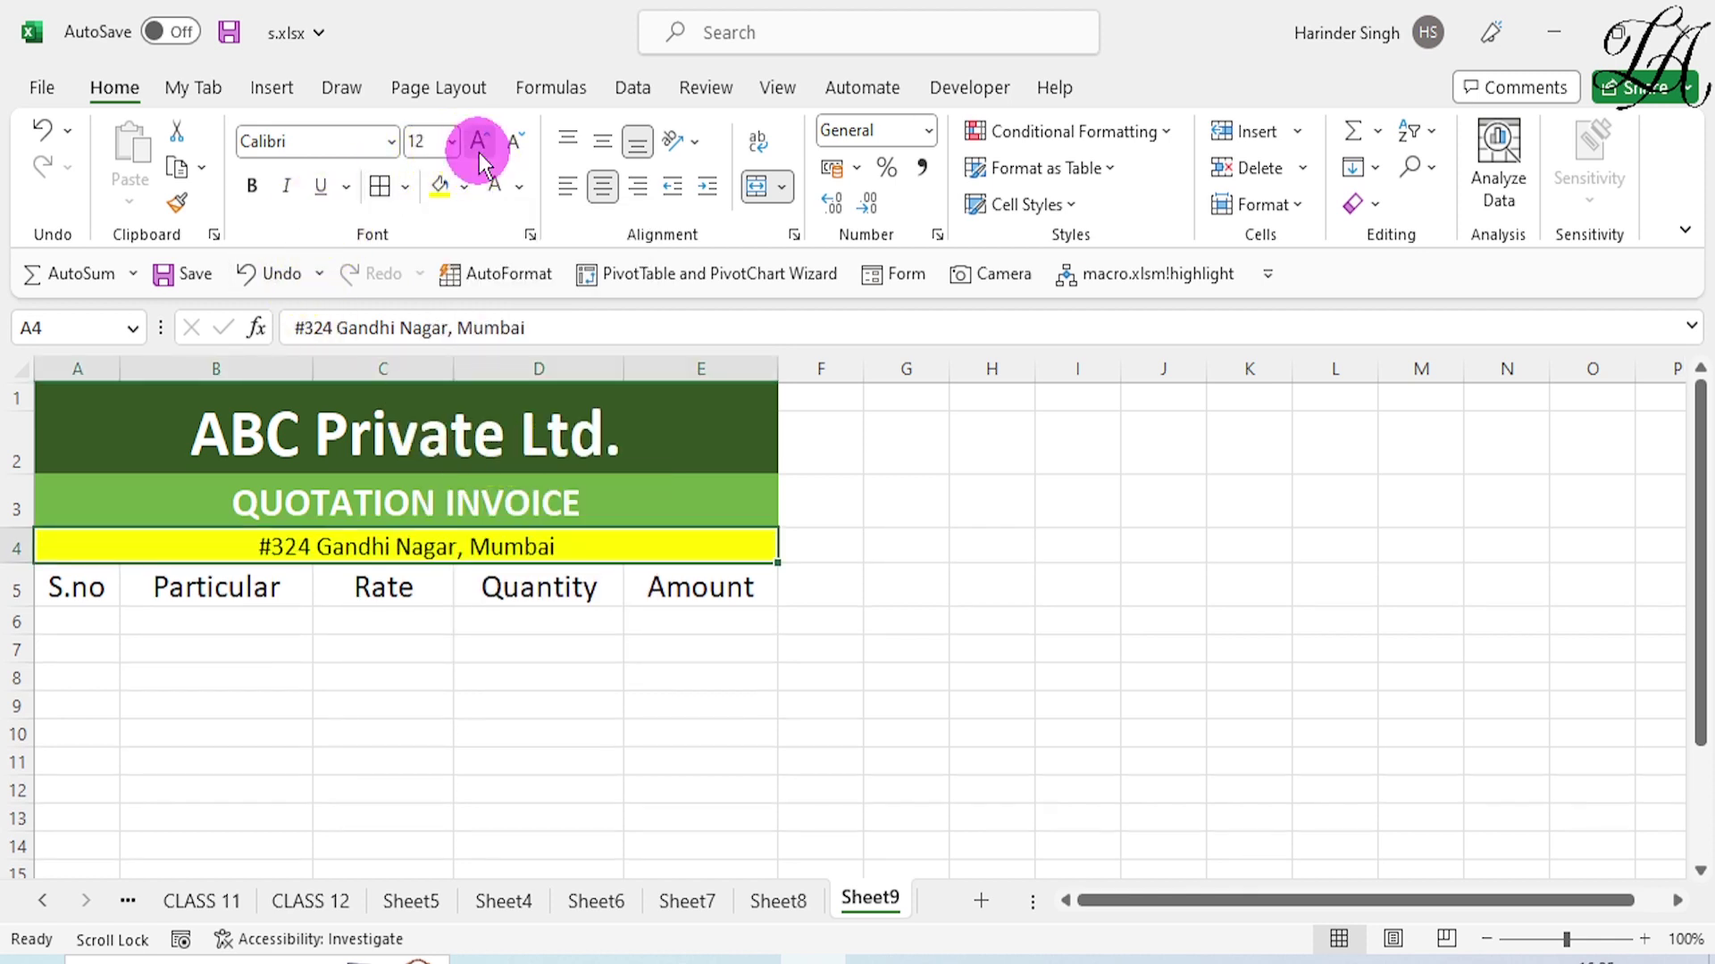
pyautogui.click(479, 153)
pyautogui.click(479, 153)
pyautogui.click(1002, 628)
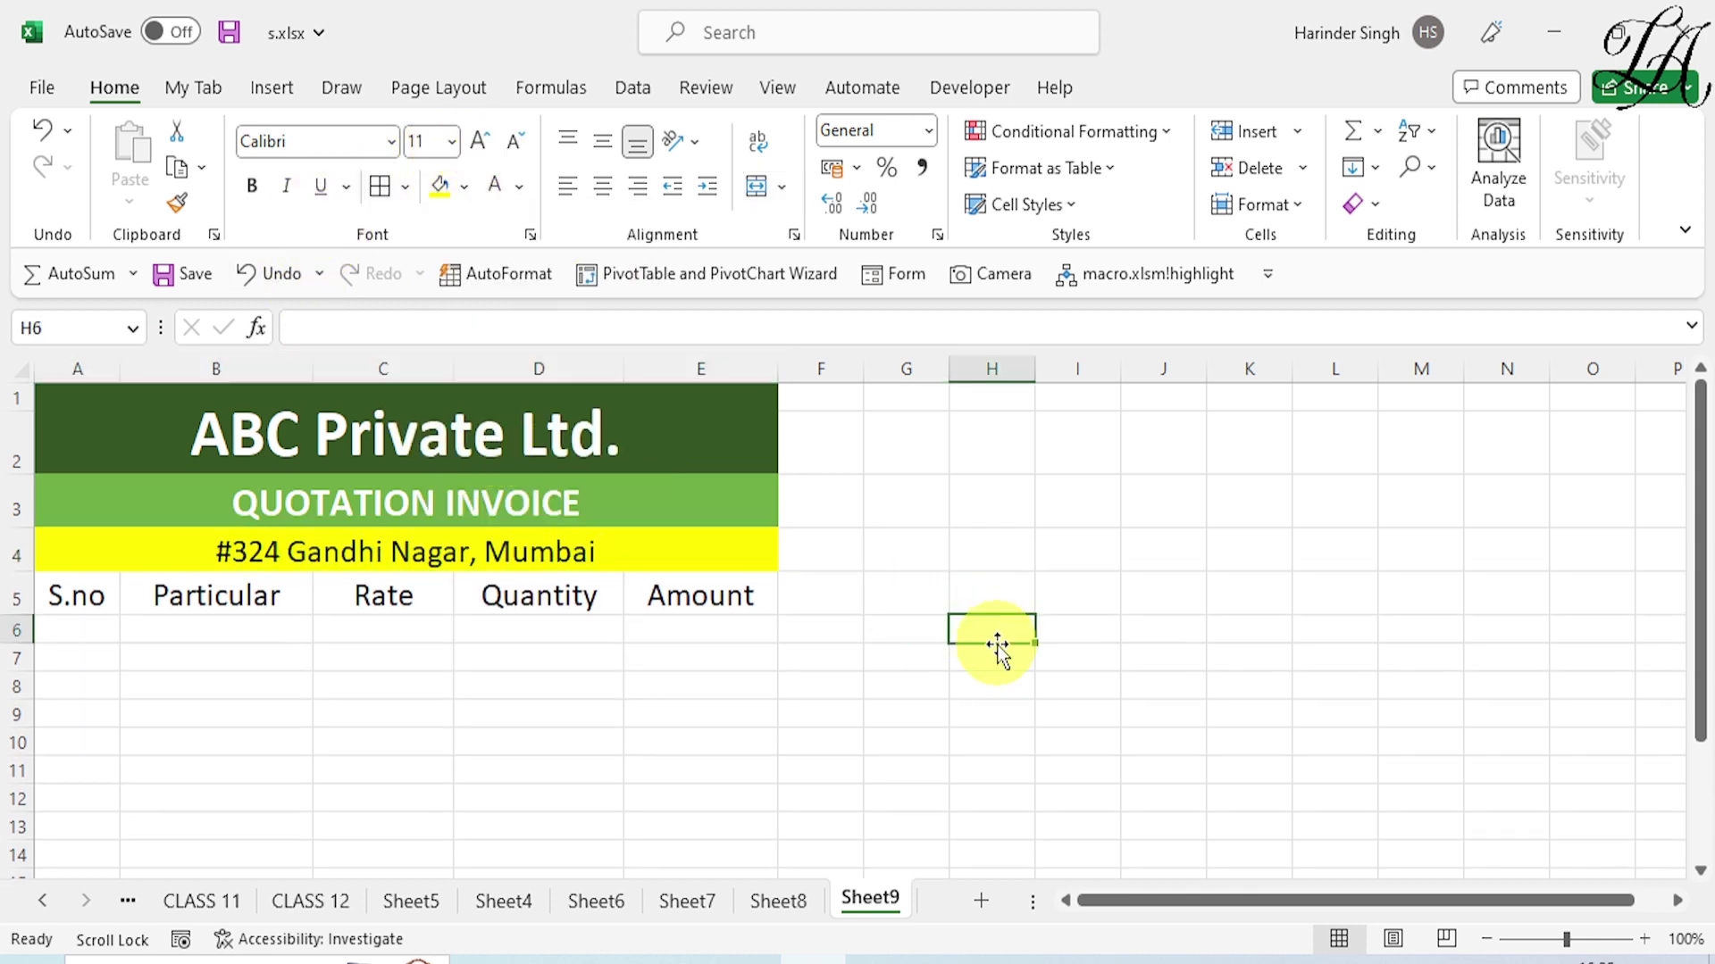
# Apply All Borders to the item table range A5:E14.
pyautogui.scroll(-1, 419, 713)
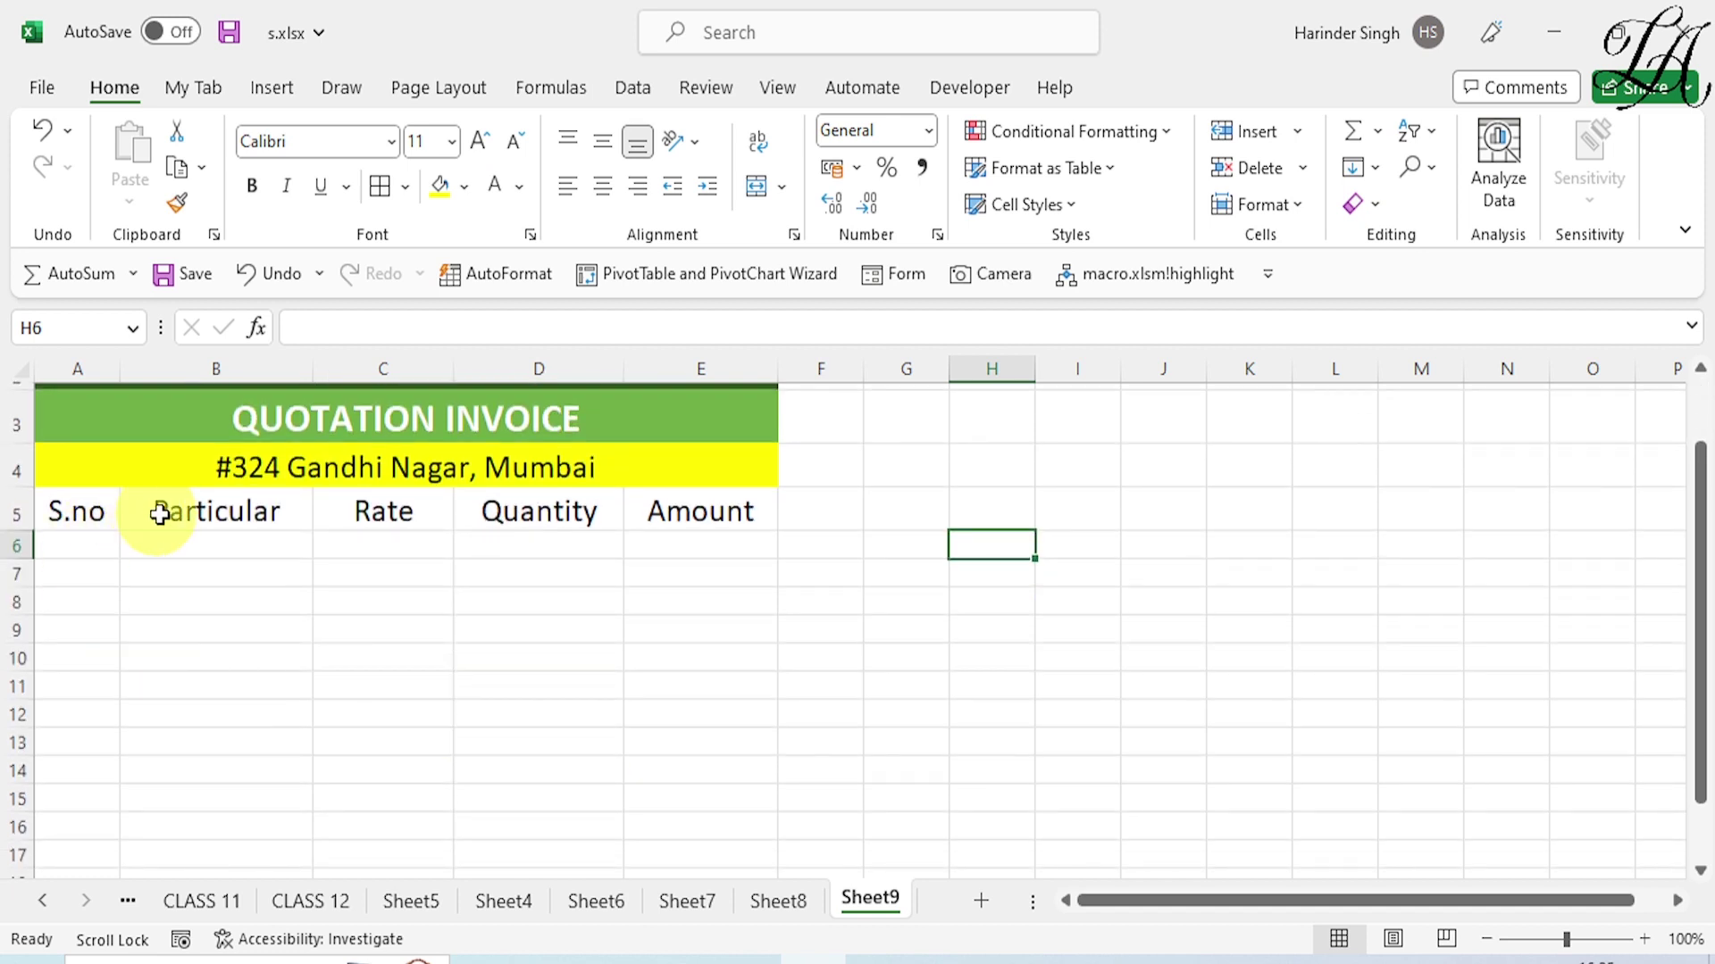
pyautogui.moveTo(96, 512)
pyautogui.mouseDown()
pyautogui.moveTo(766, 581)
pyautogui.moveTo(742, 811)
pyautogui.mouseUp()
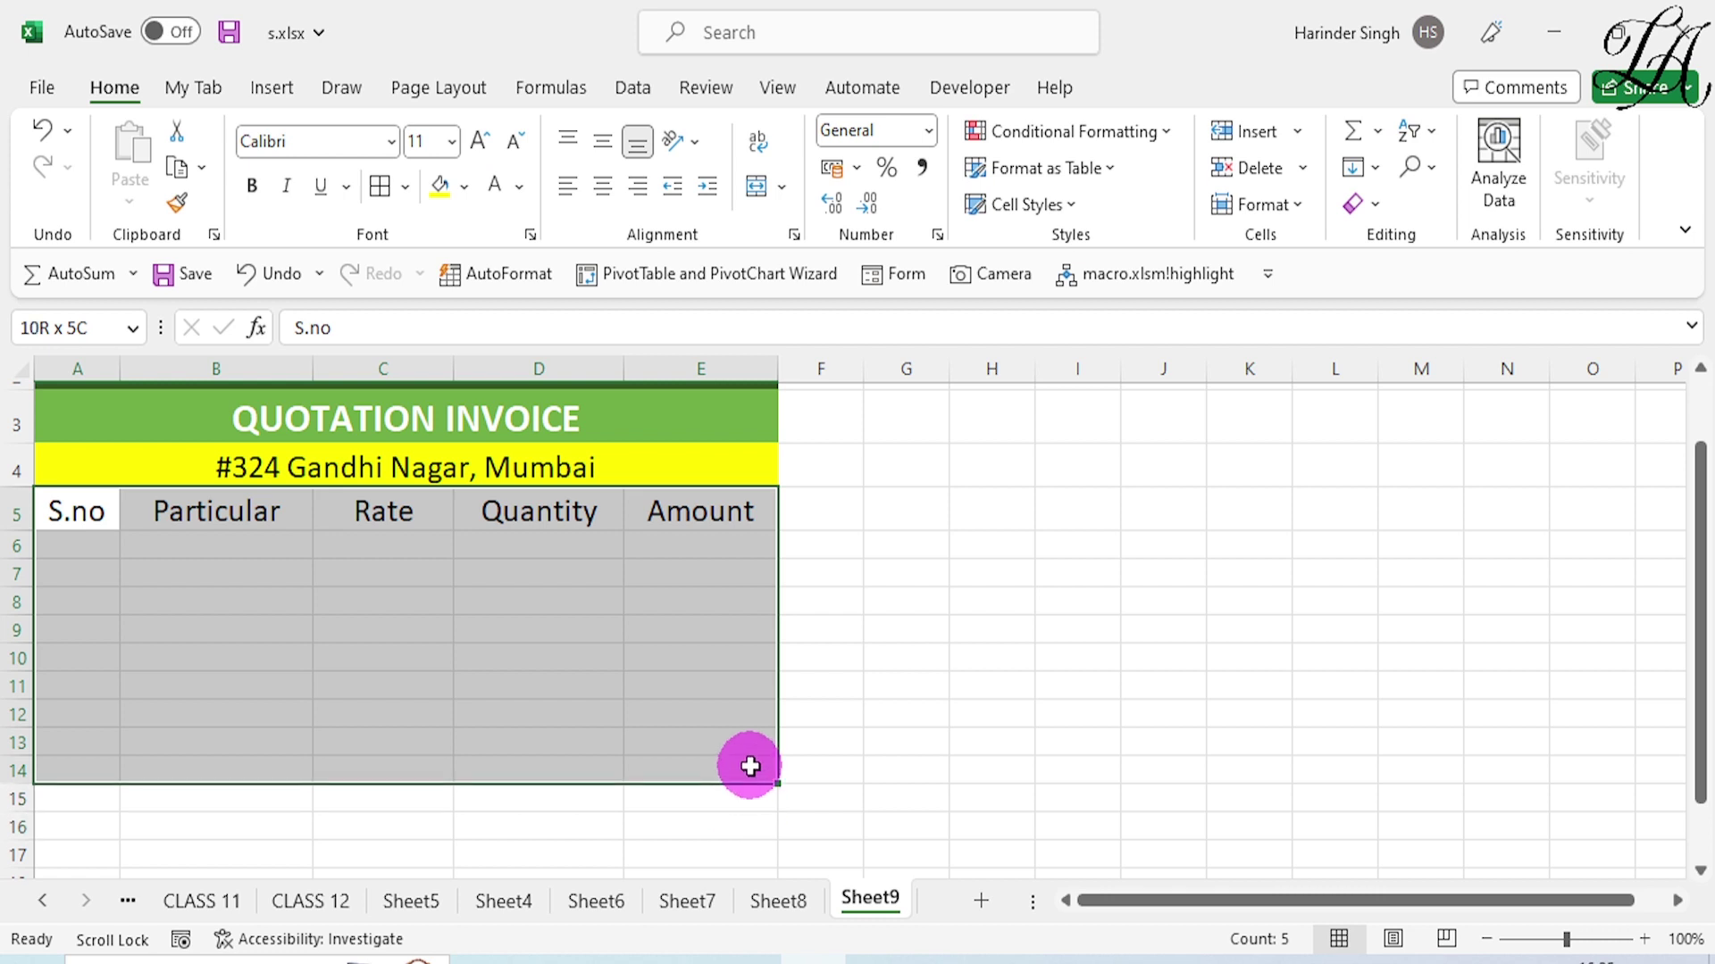
pyautogui.moveTo(742, 811); pyautogui.dragTo(746, 768)
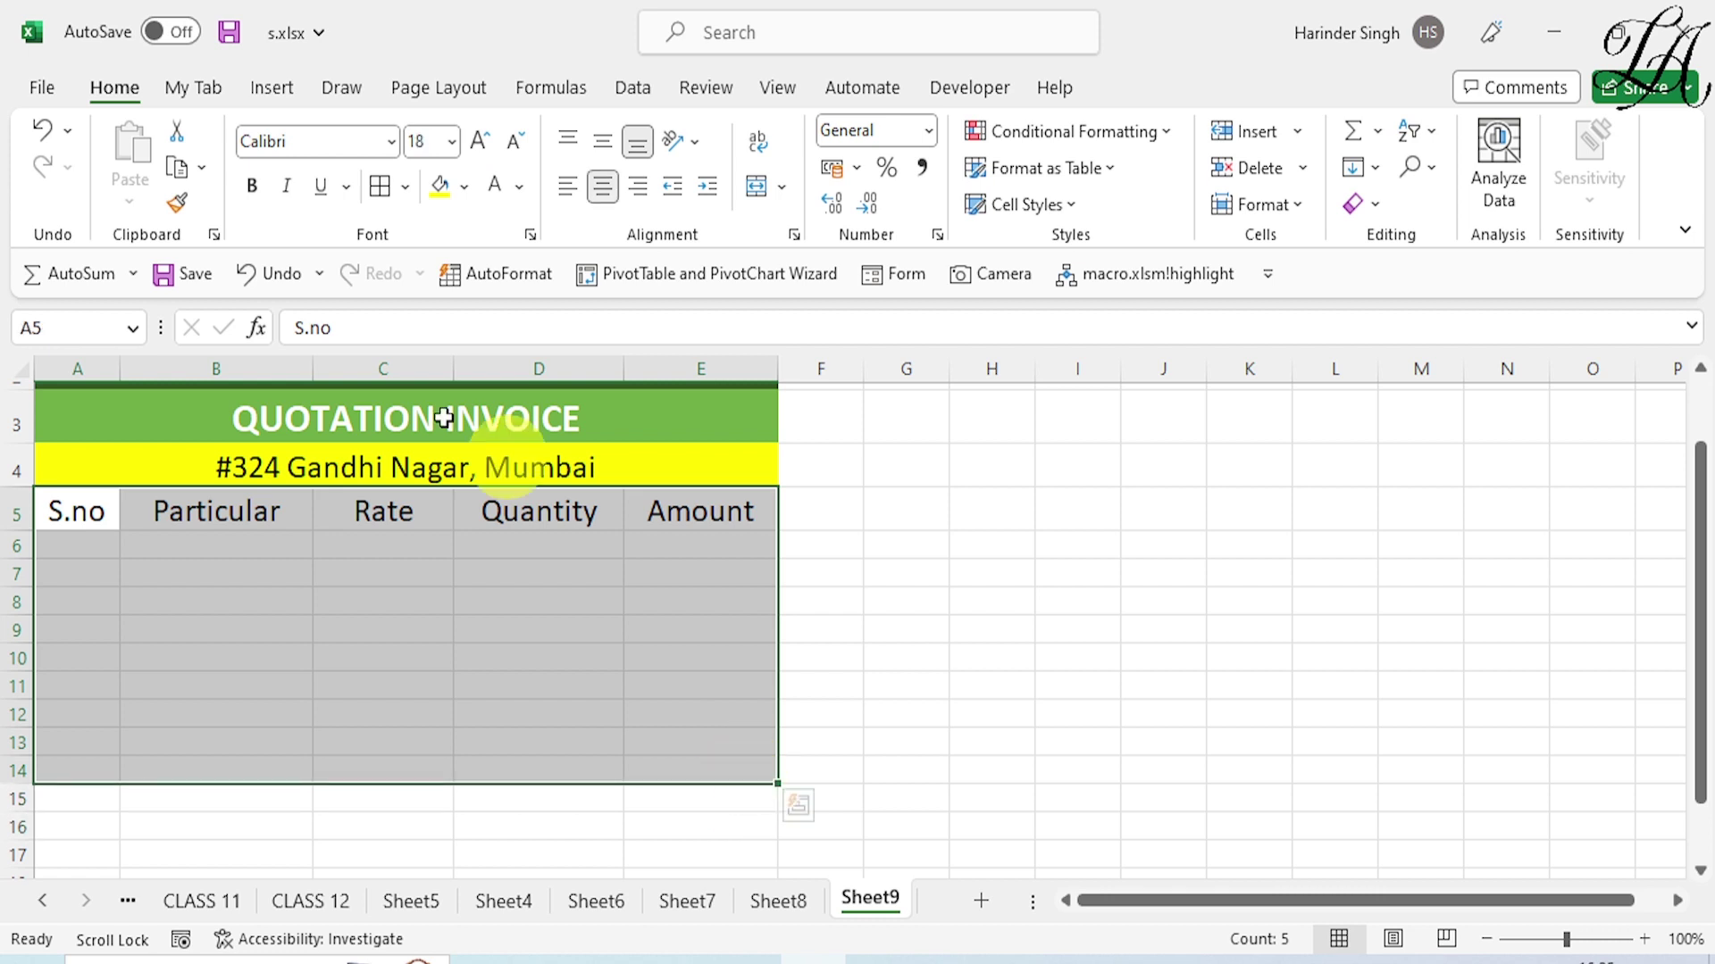
pyautogui.click(378, 189)
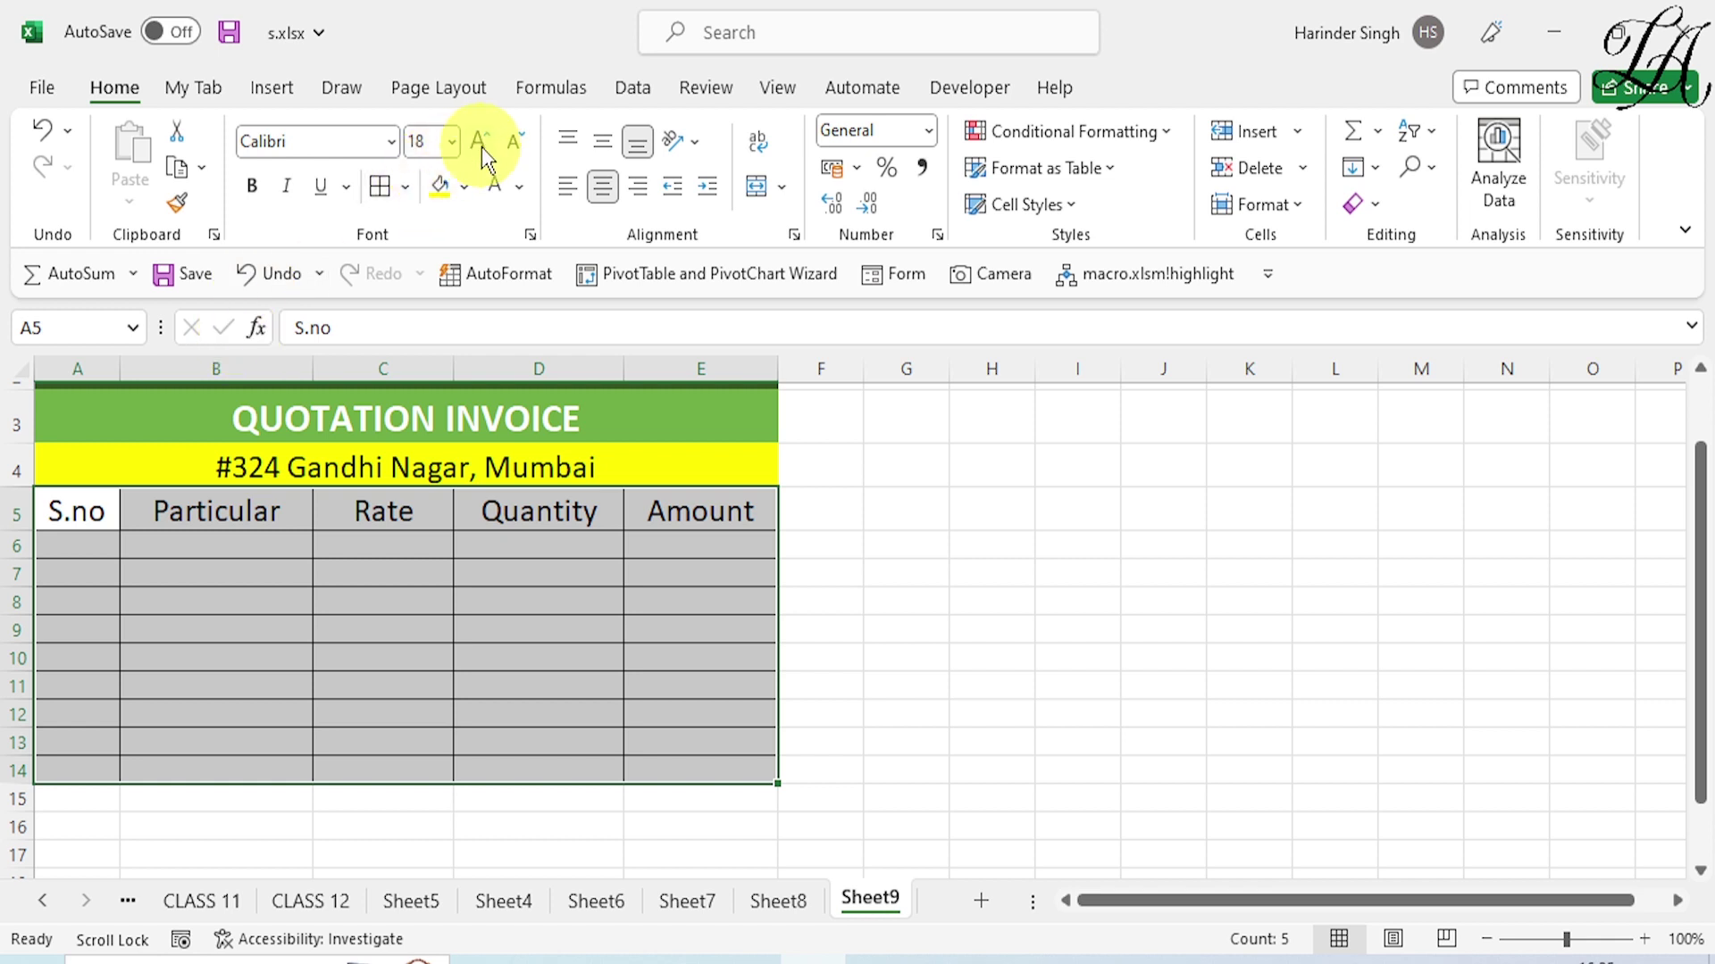
pyautogui.click(410, 569)
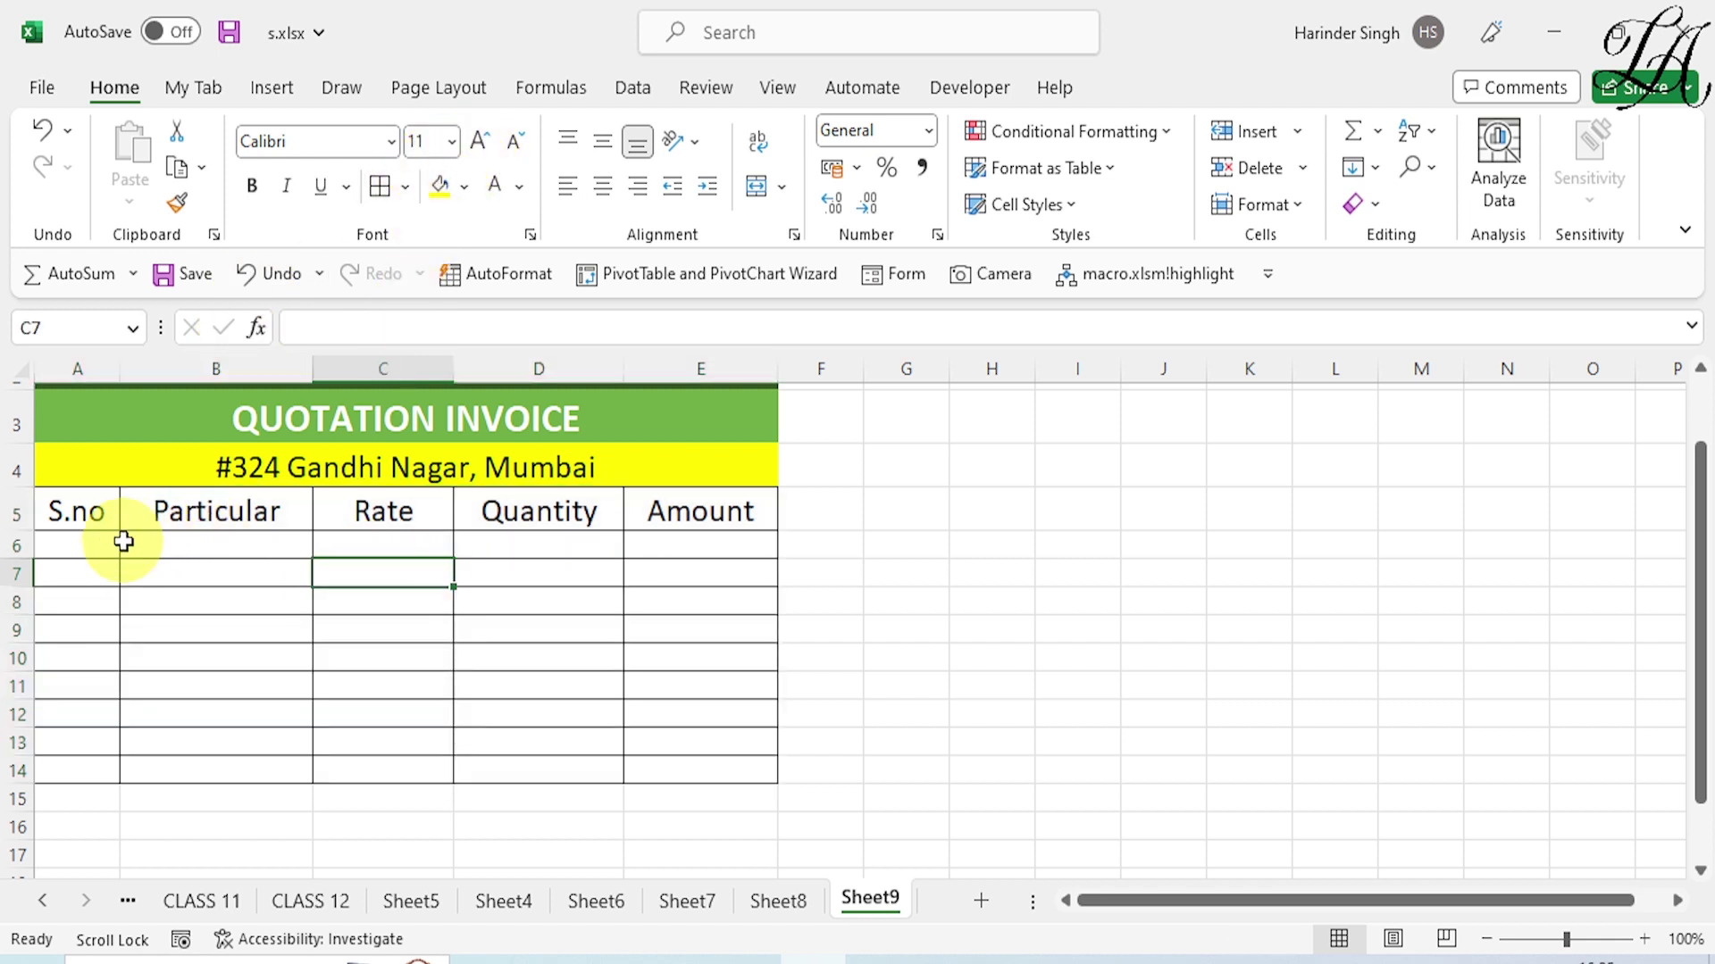
pyautogui.moveTo(98, 544); pyautogui.dragTo(745, 771)
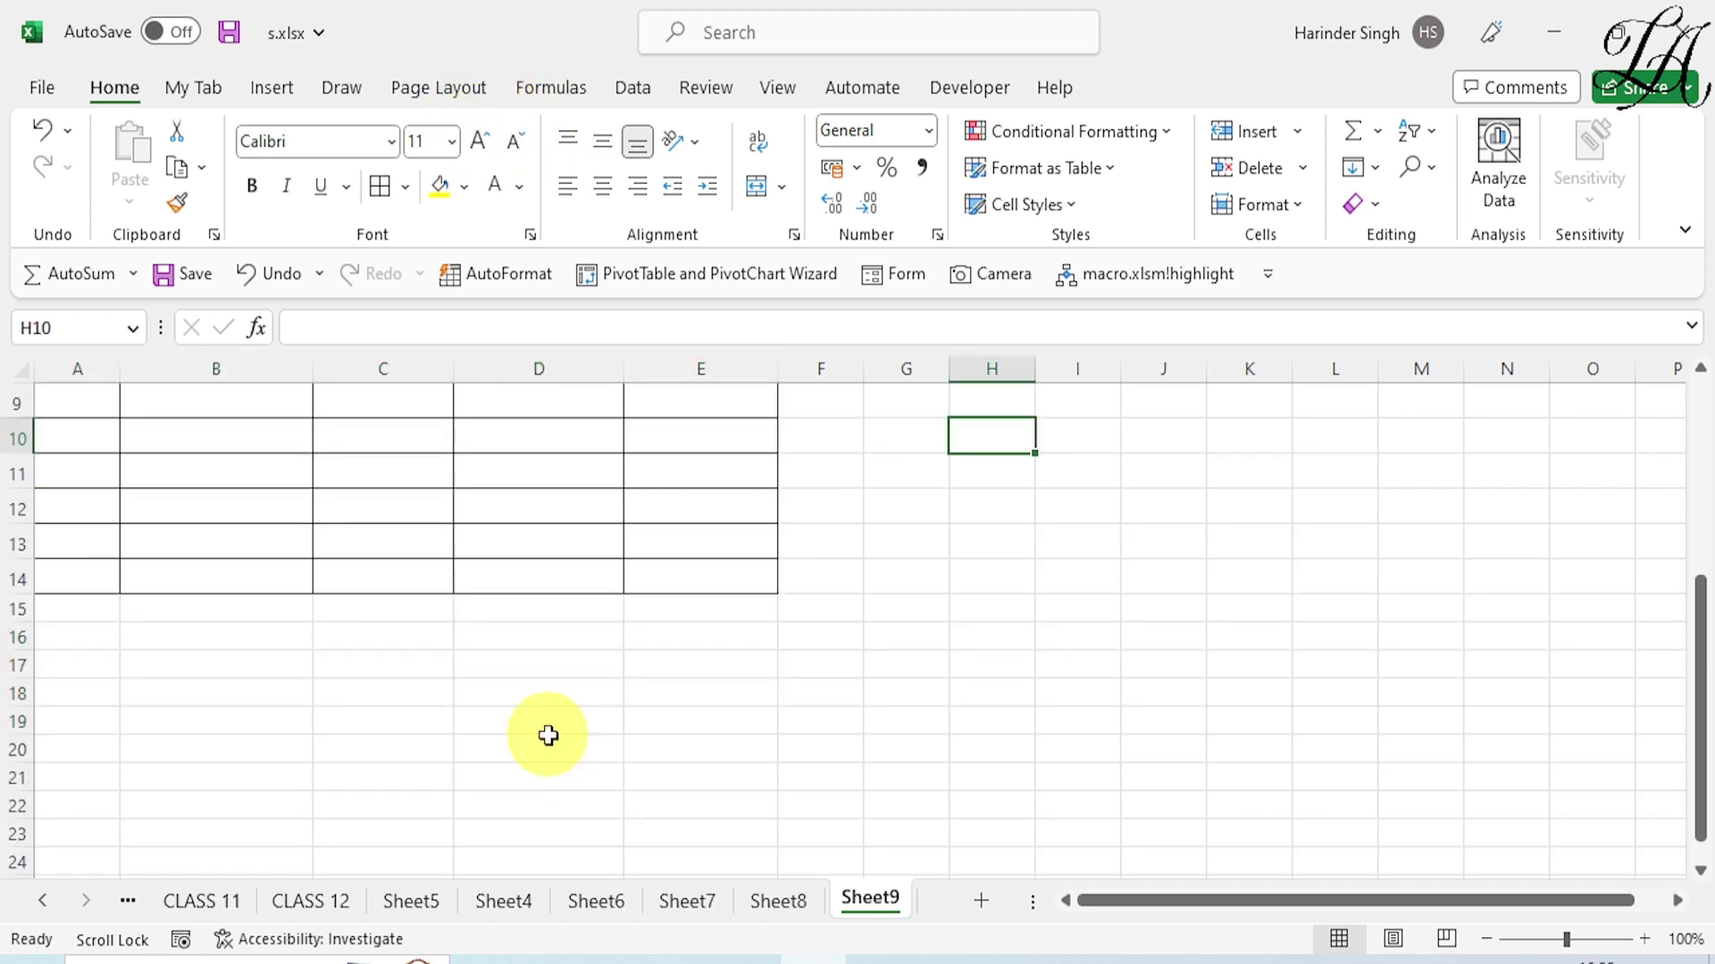
# Enter item 1, Mouse, rate 200, quantity 100, with Amount formula =C6*D6.
pyautogui.click(88, 633)
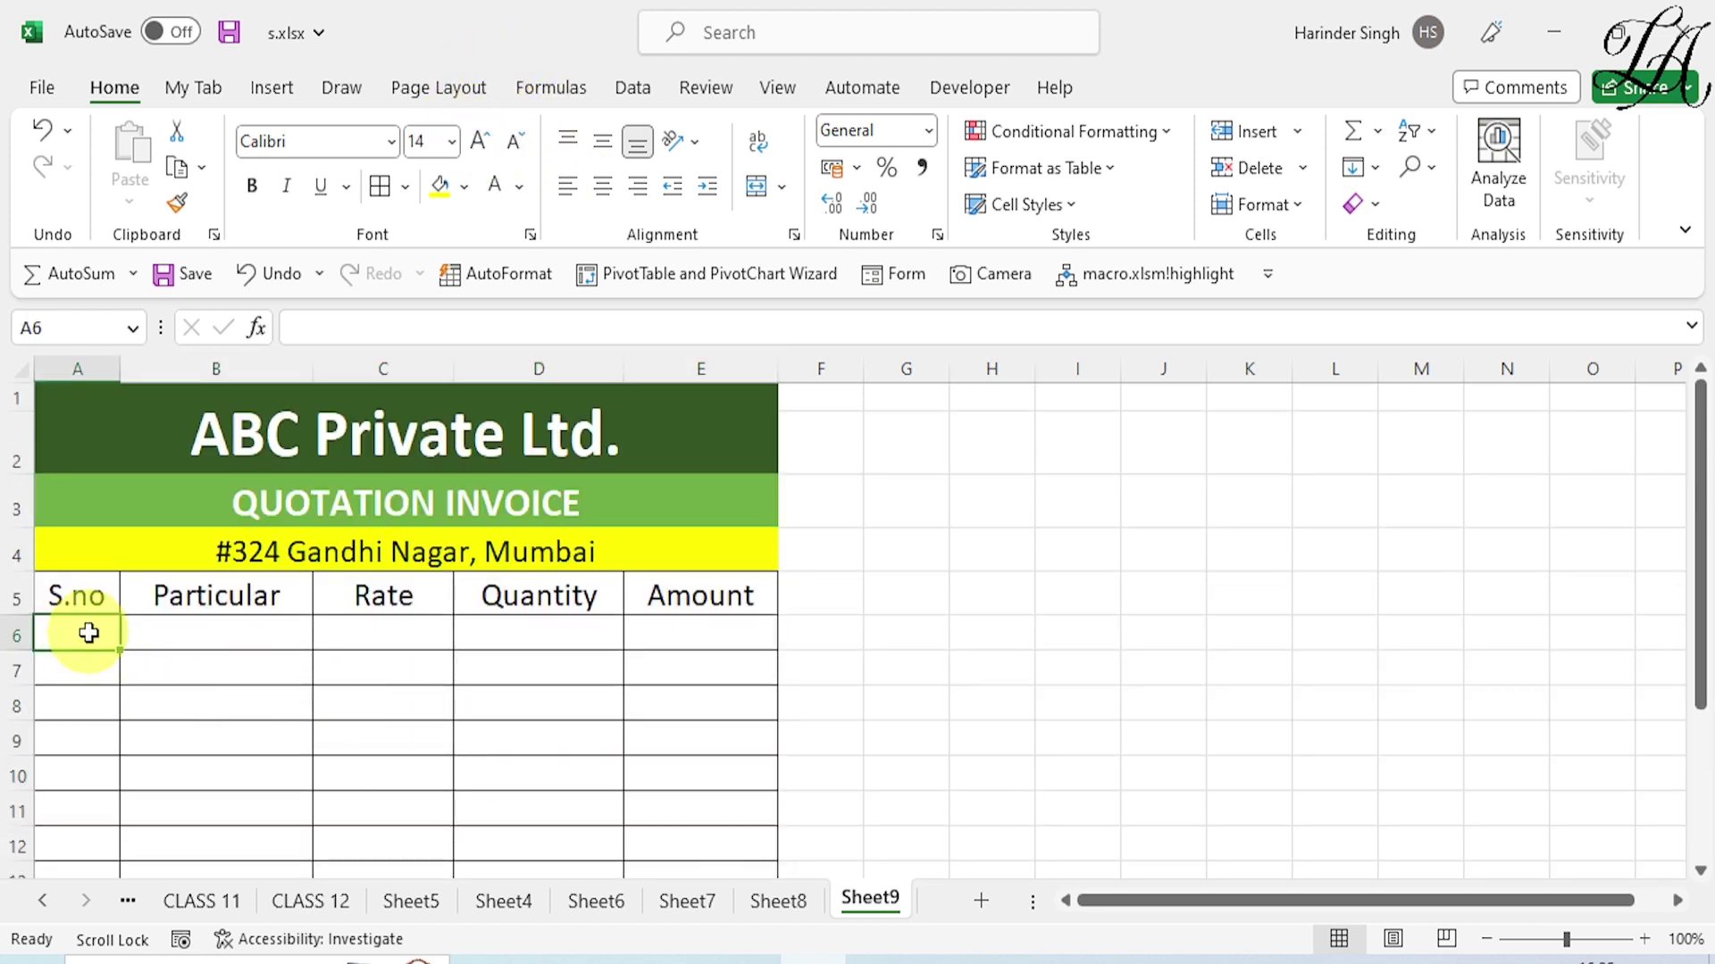
pyautogui.write('1')
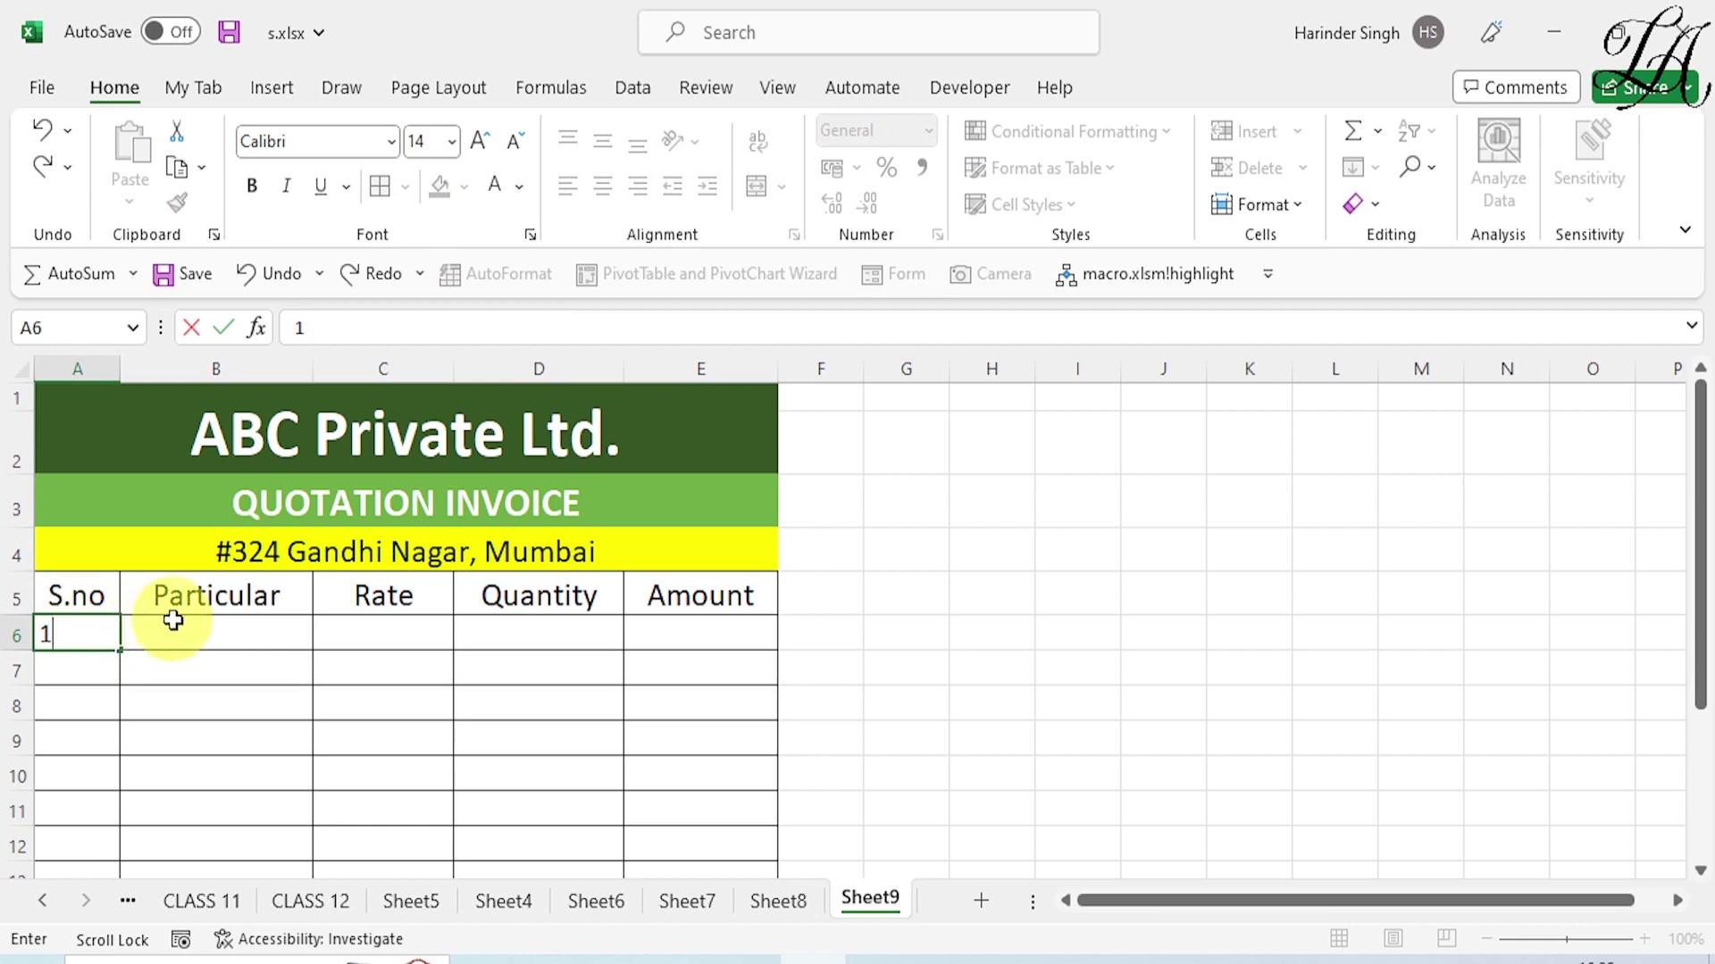
pyautogui.click(176, 620)
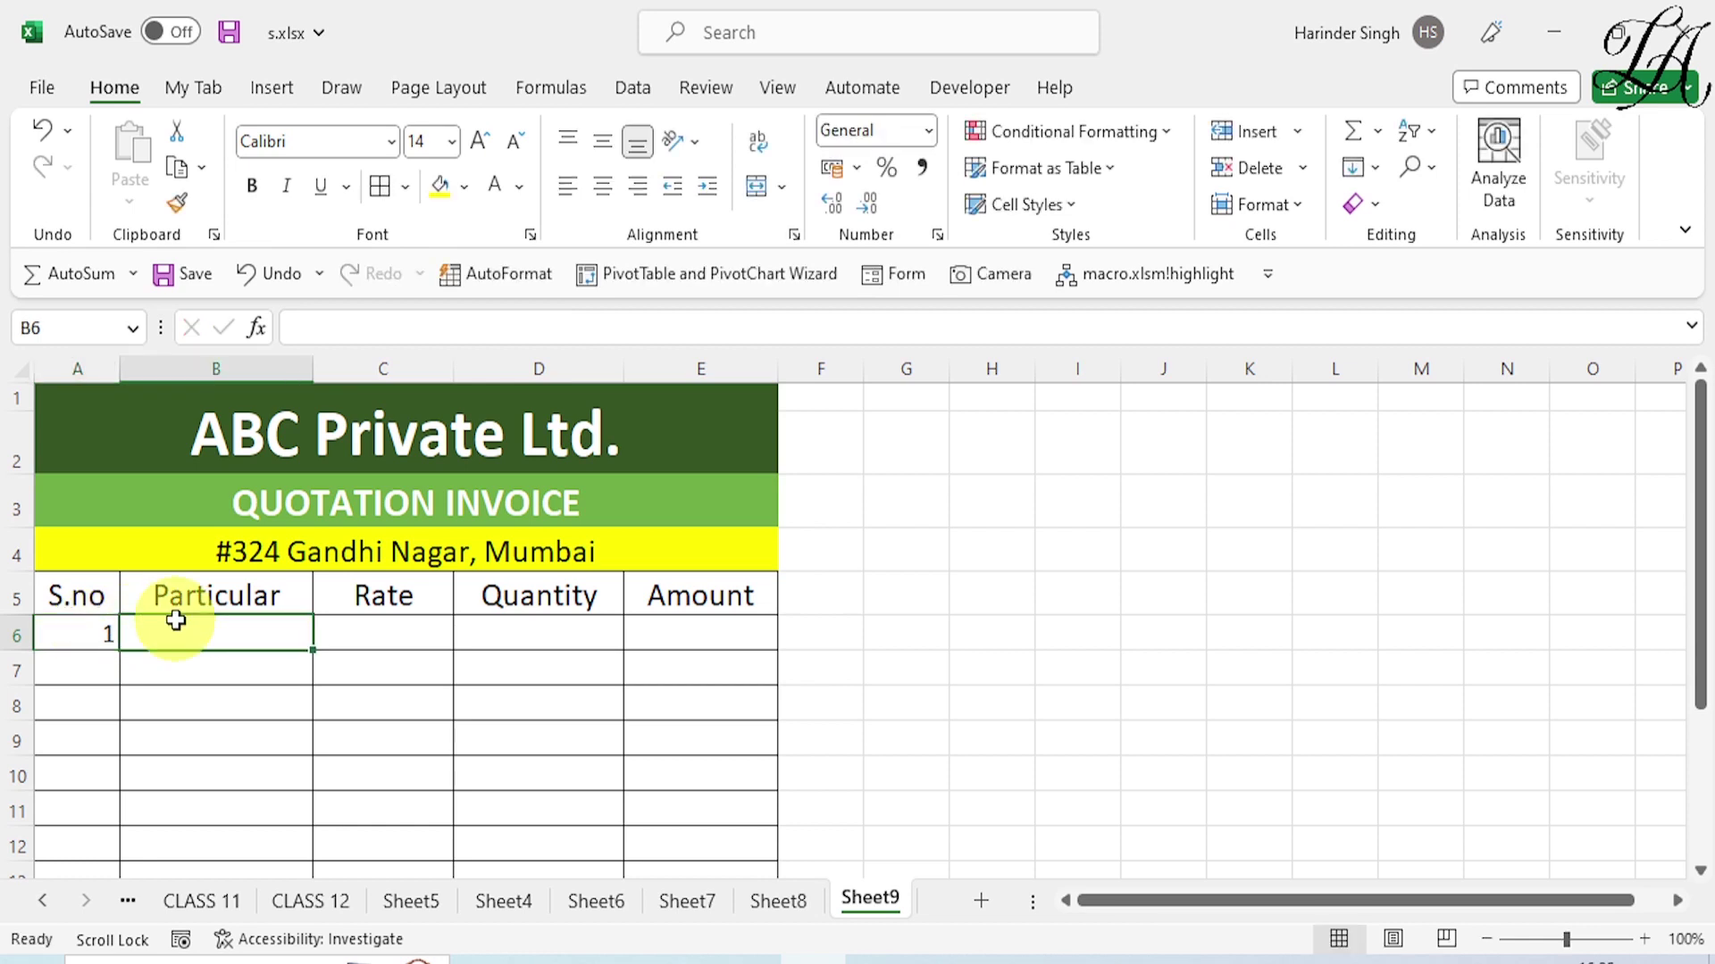
pyautogui.write('Mouse')
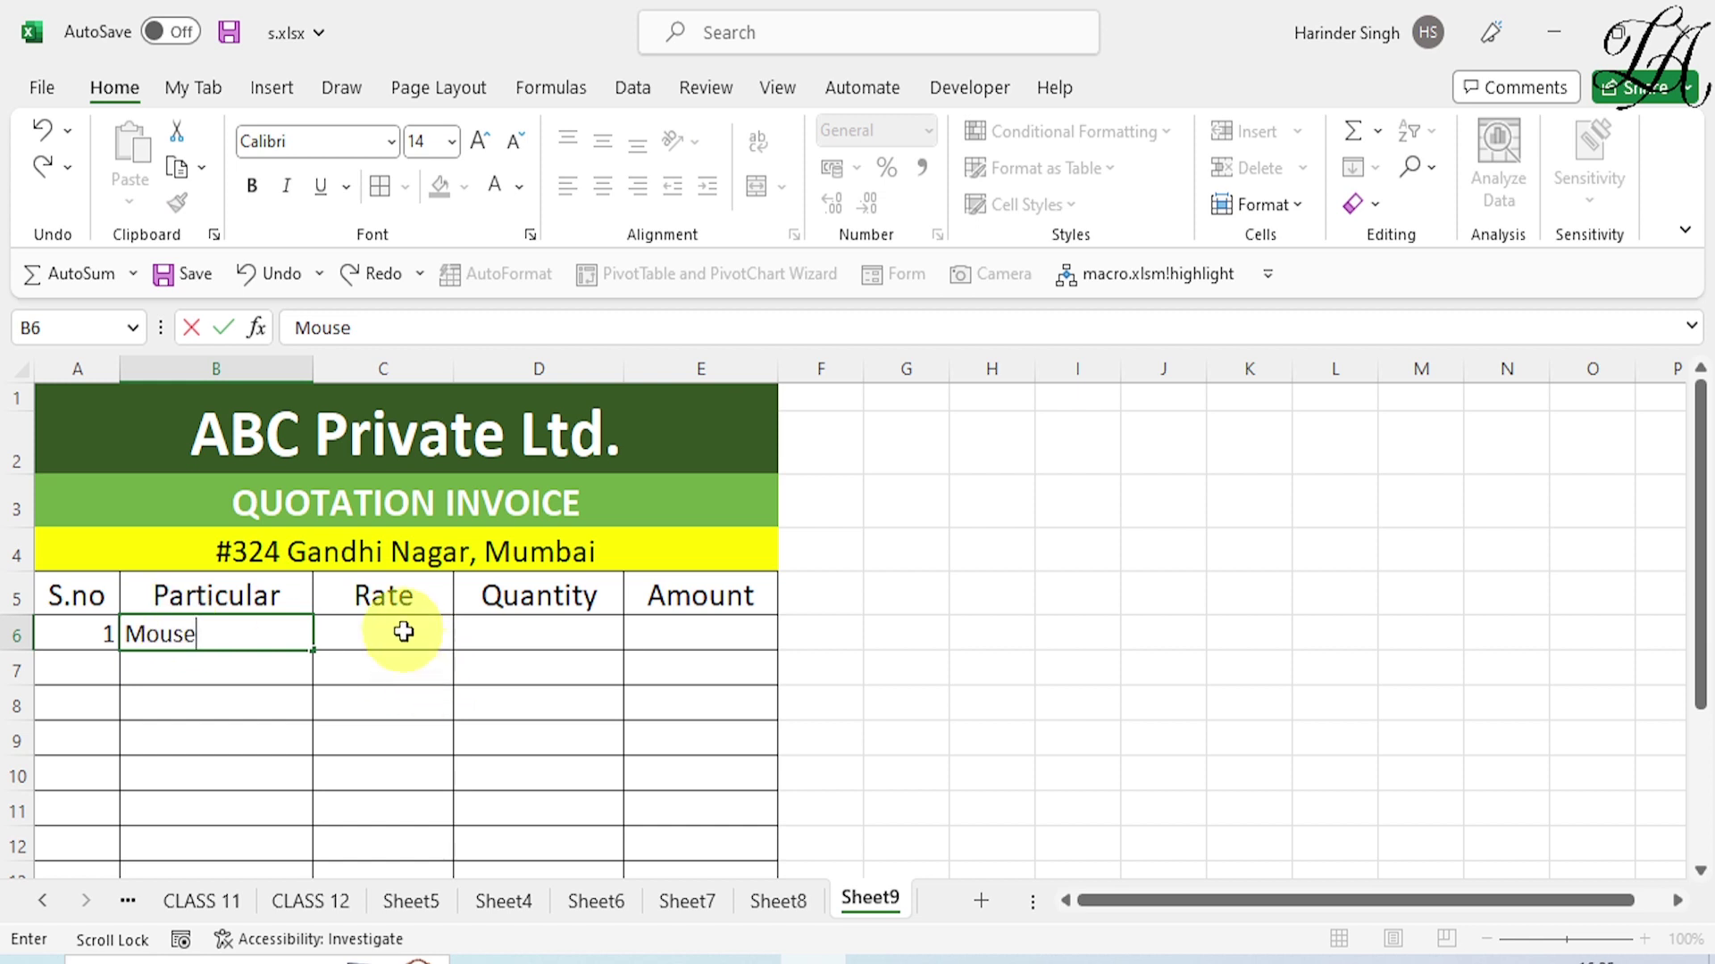
pyautogui.click(404, 631)
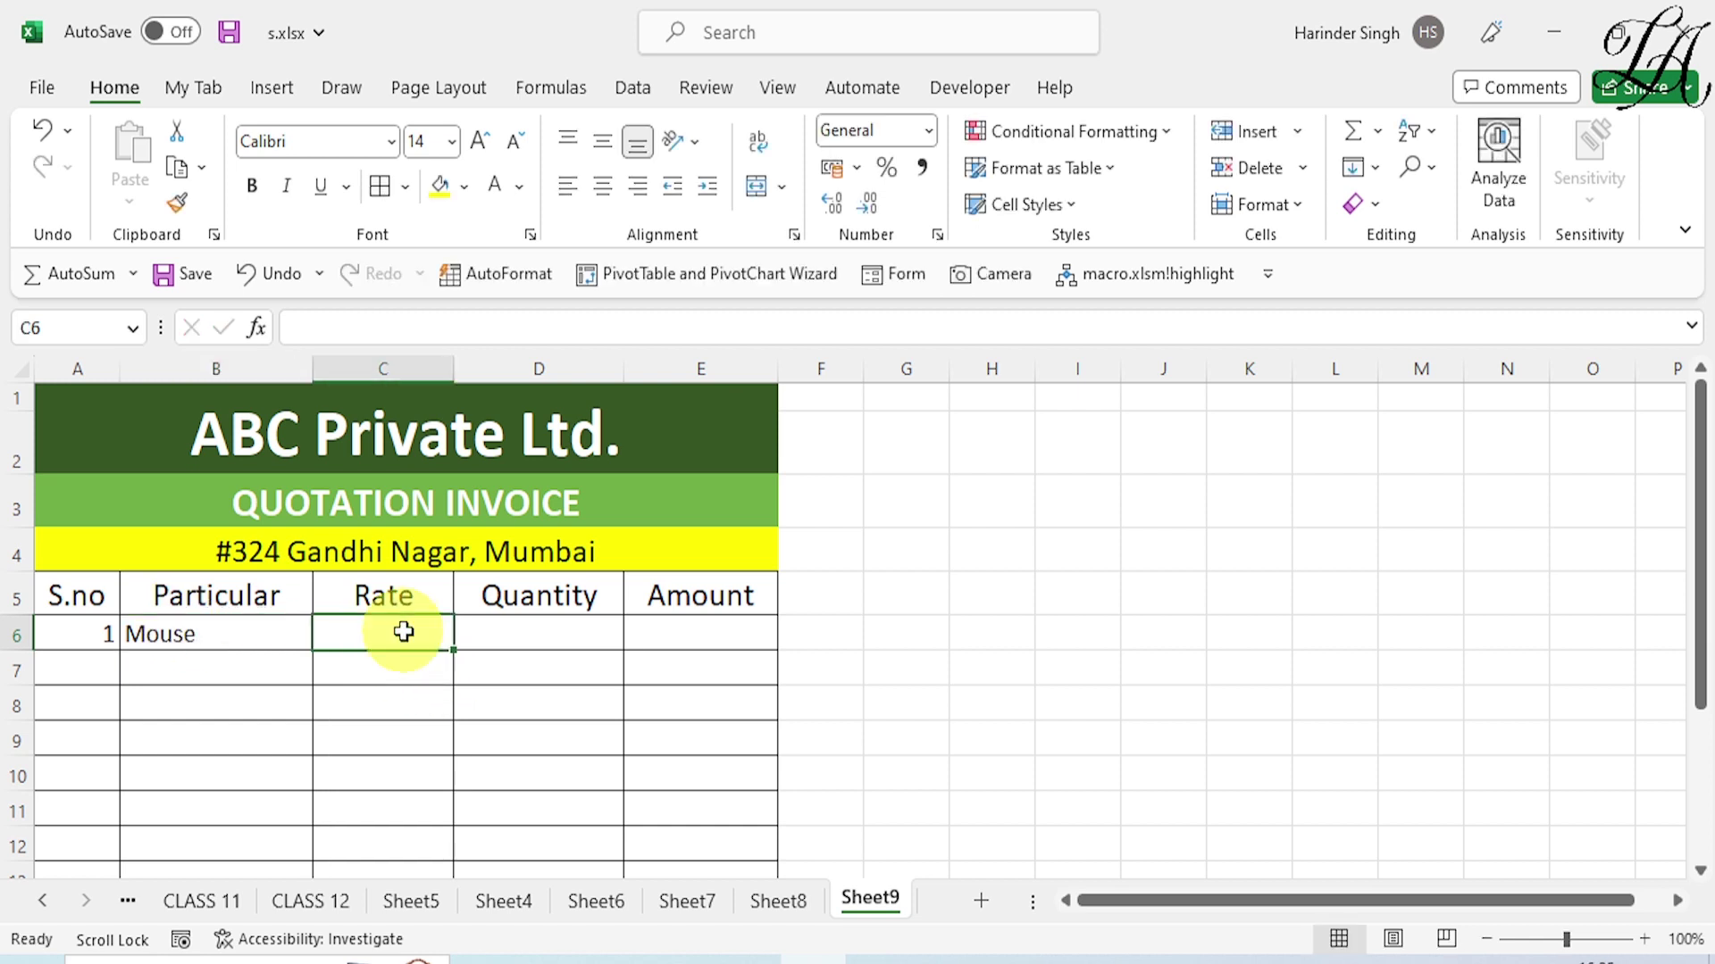
pyautogui.scroll(-1, 403, 631)
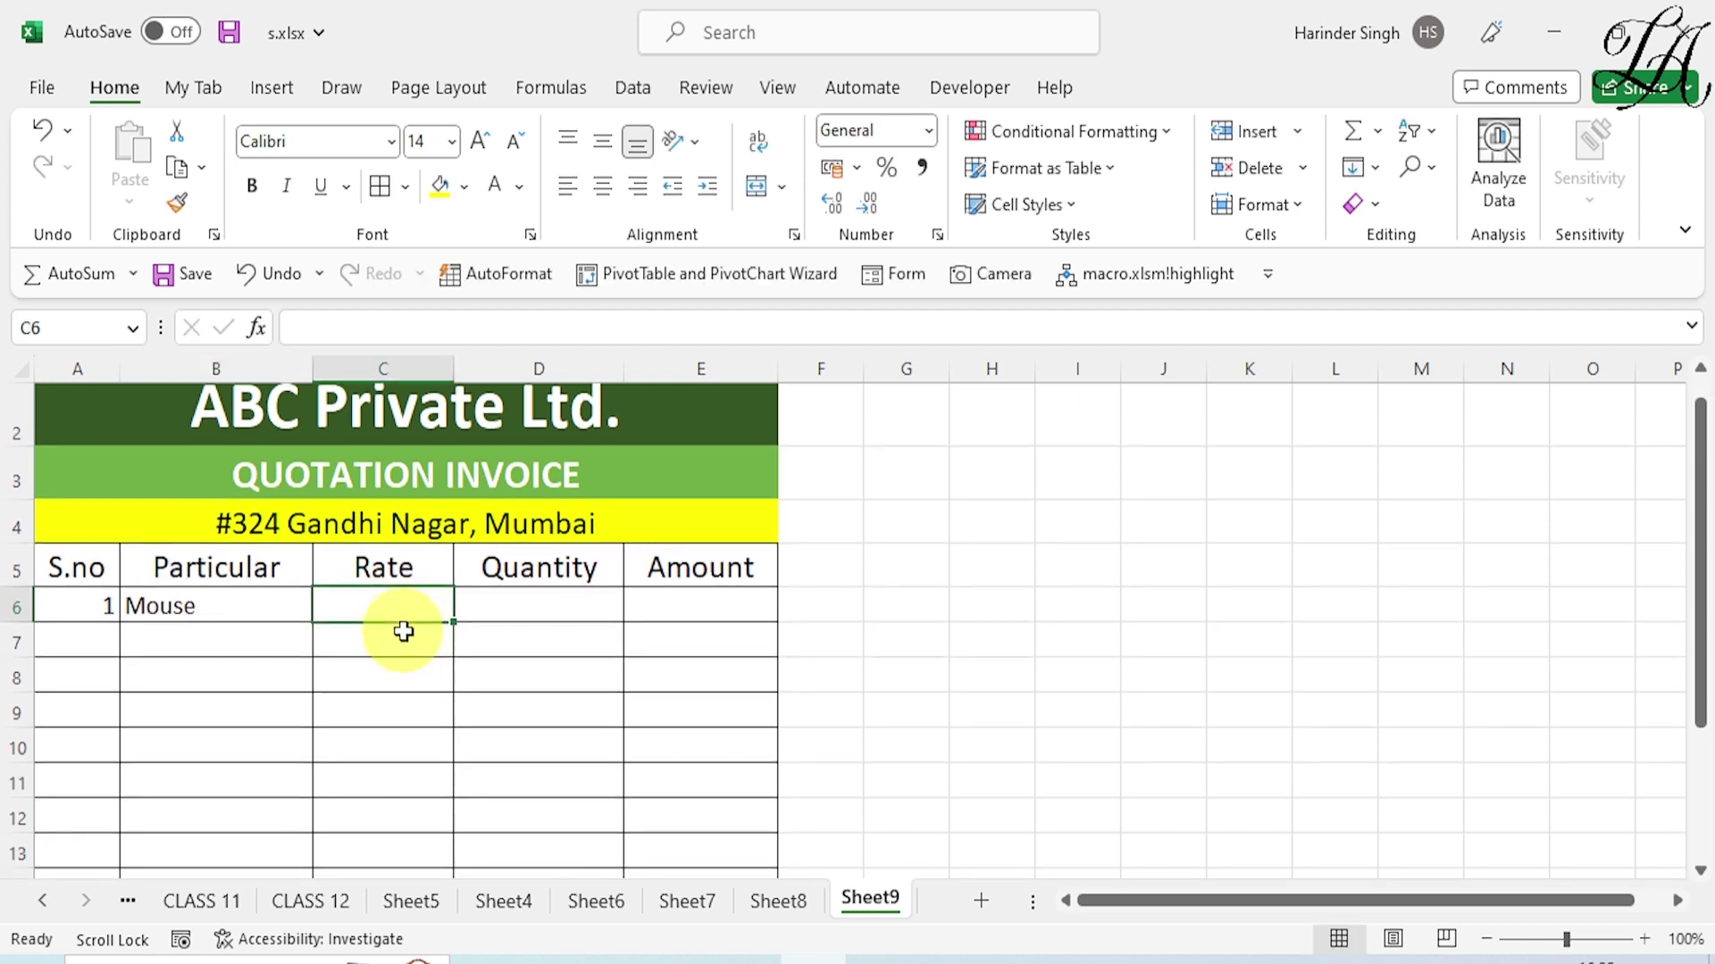
pyautogui.write('200')
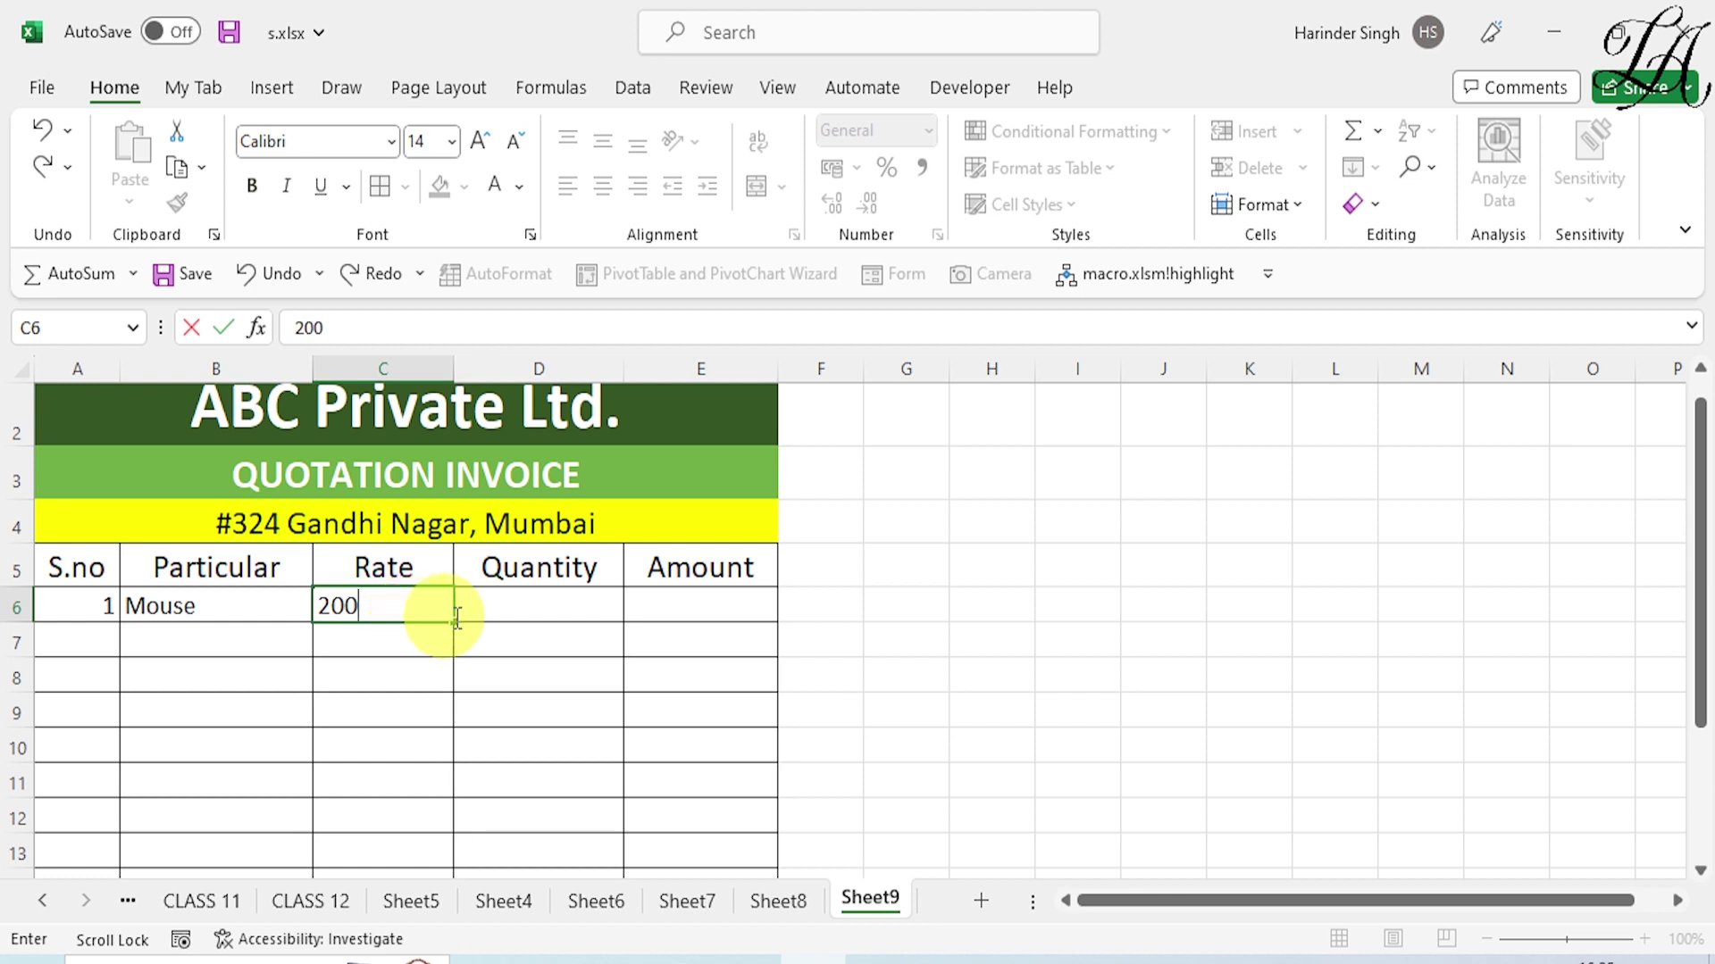
pyautogui.click(522, 607)
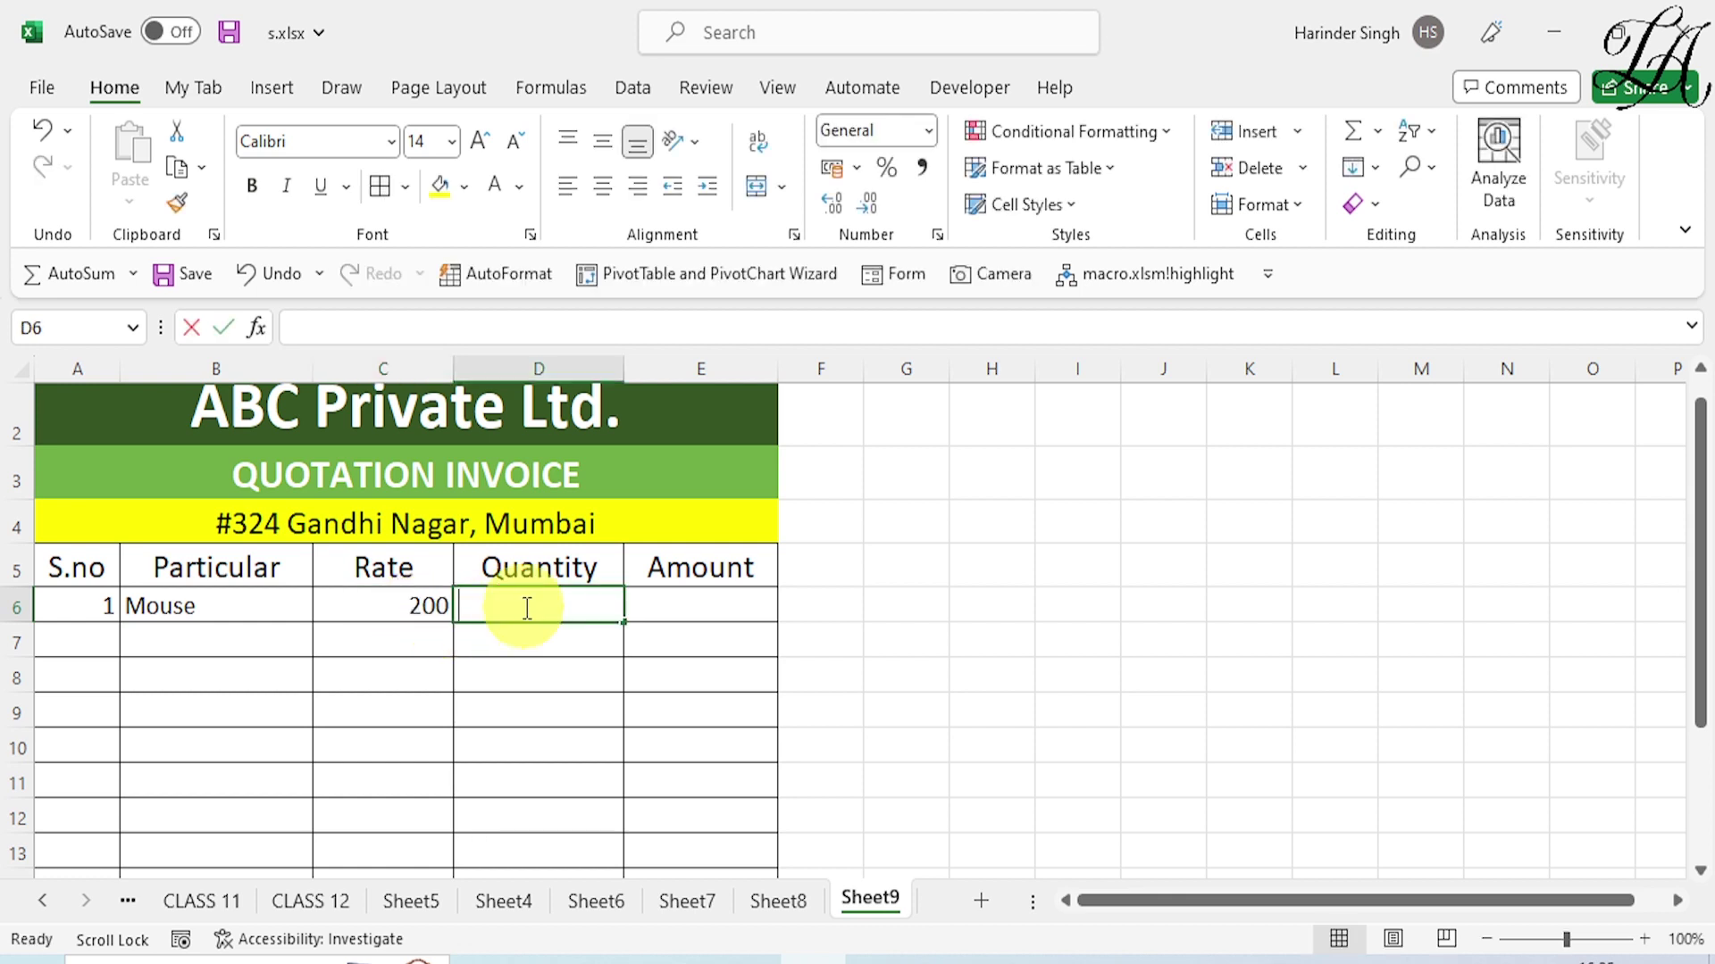
pyautogui.write('100')
pyautogui.click(654, 601)
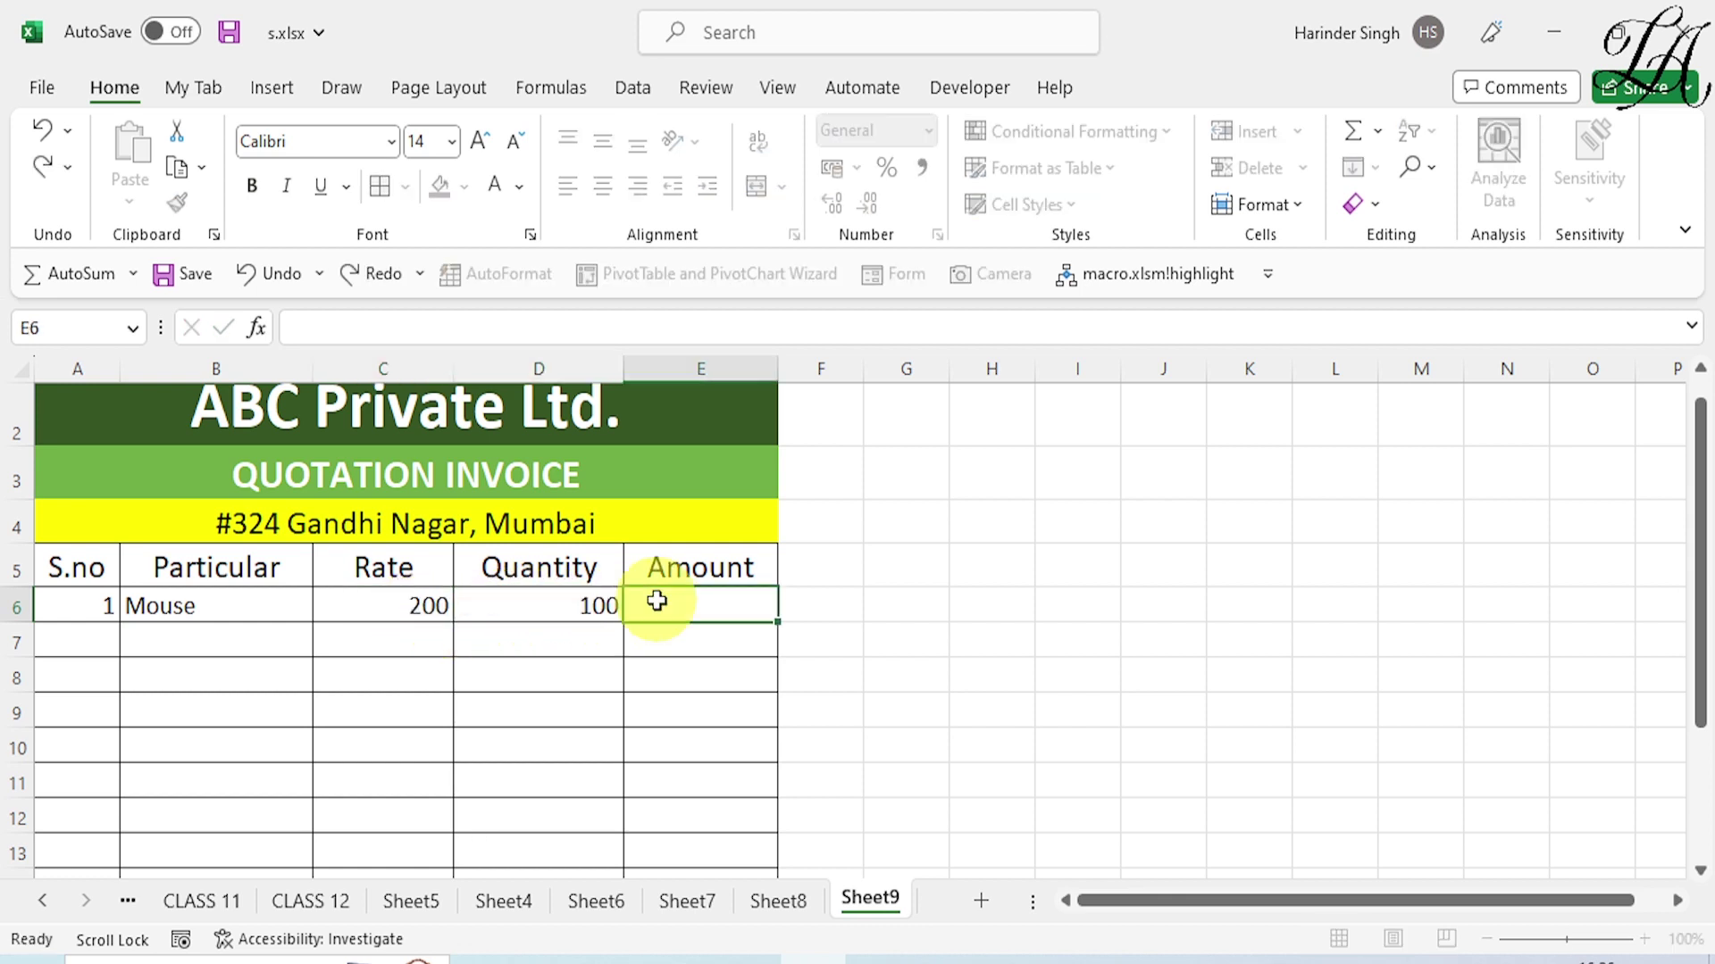
pyautogui.write('=')
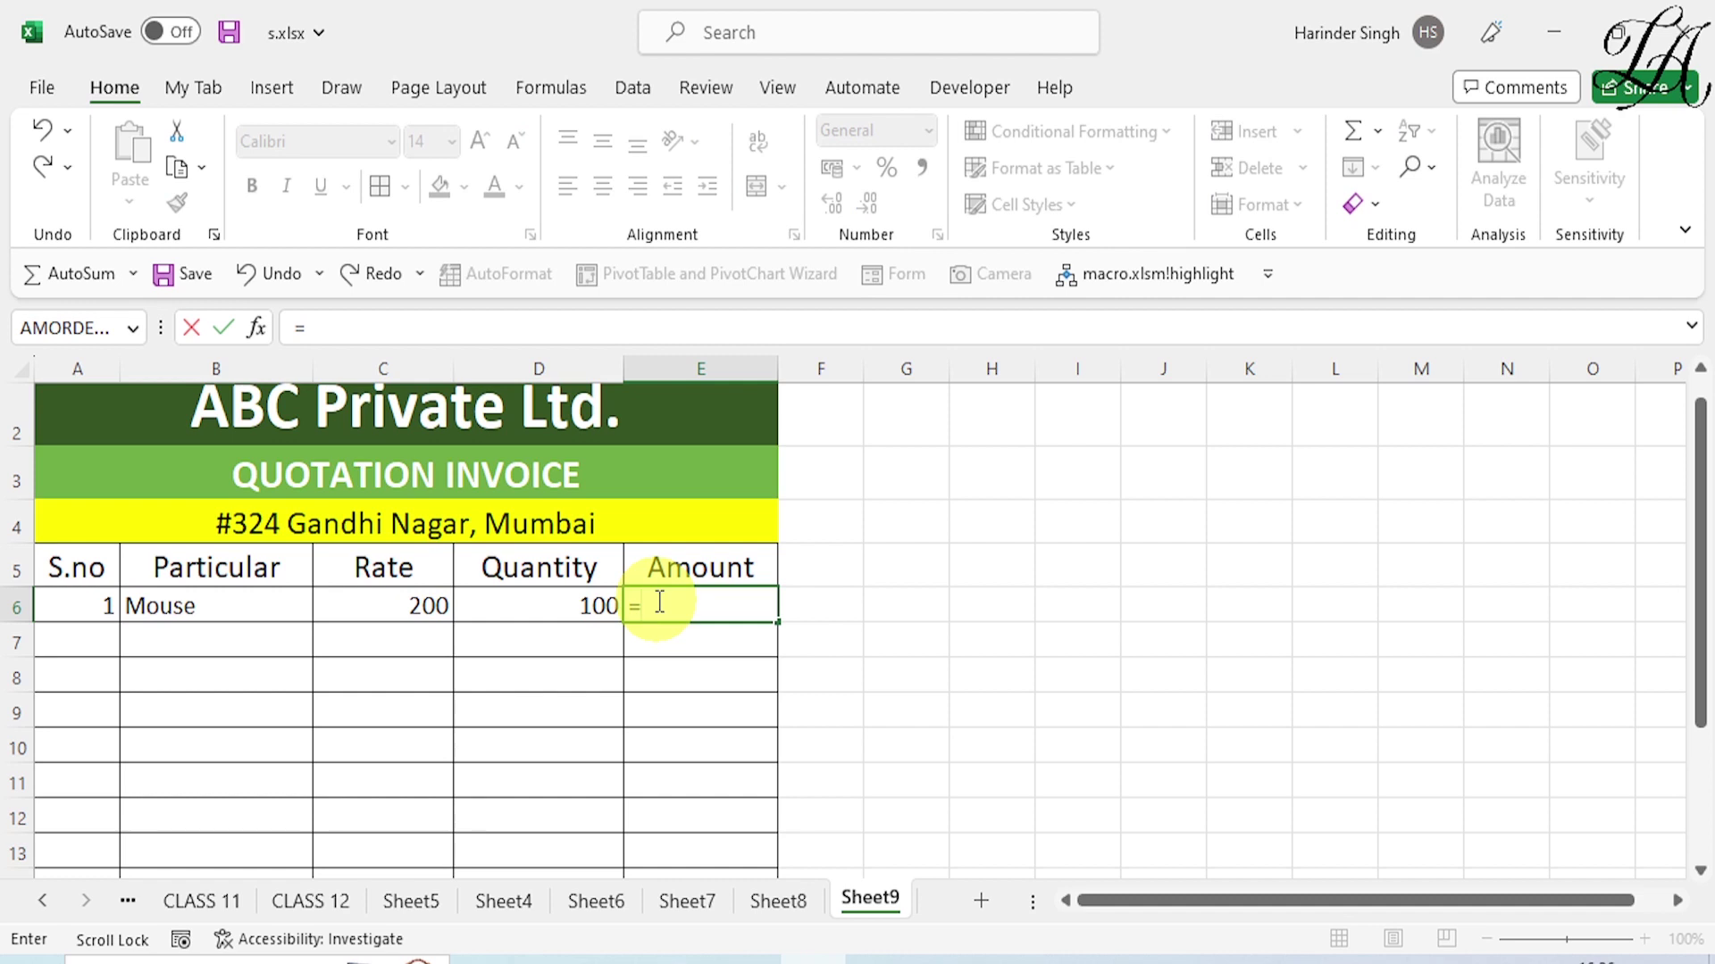
pyautogui.click(413, 603)
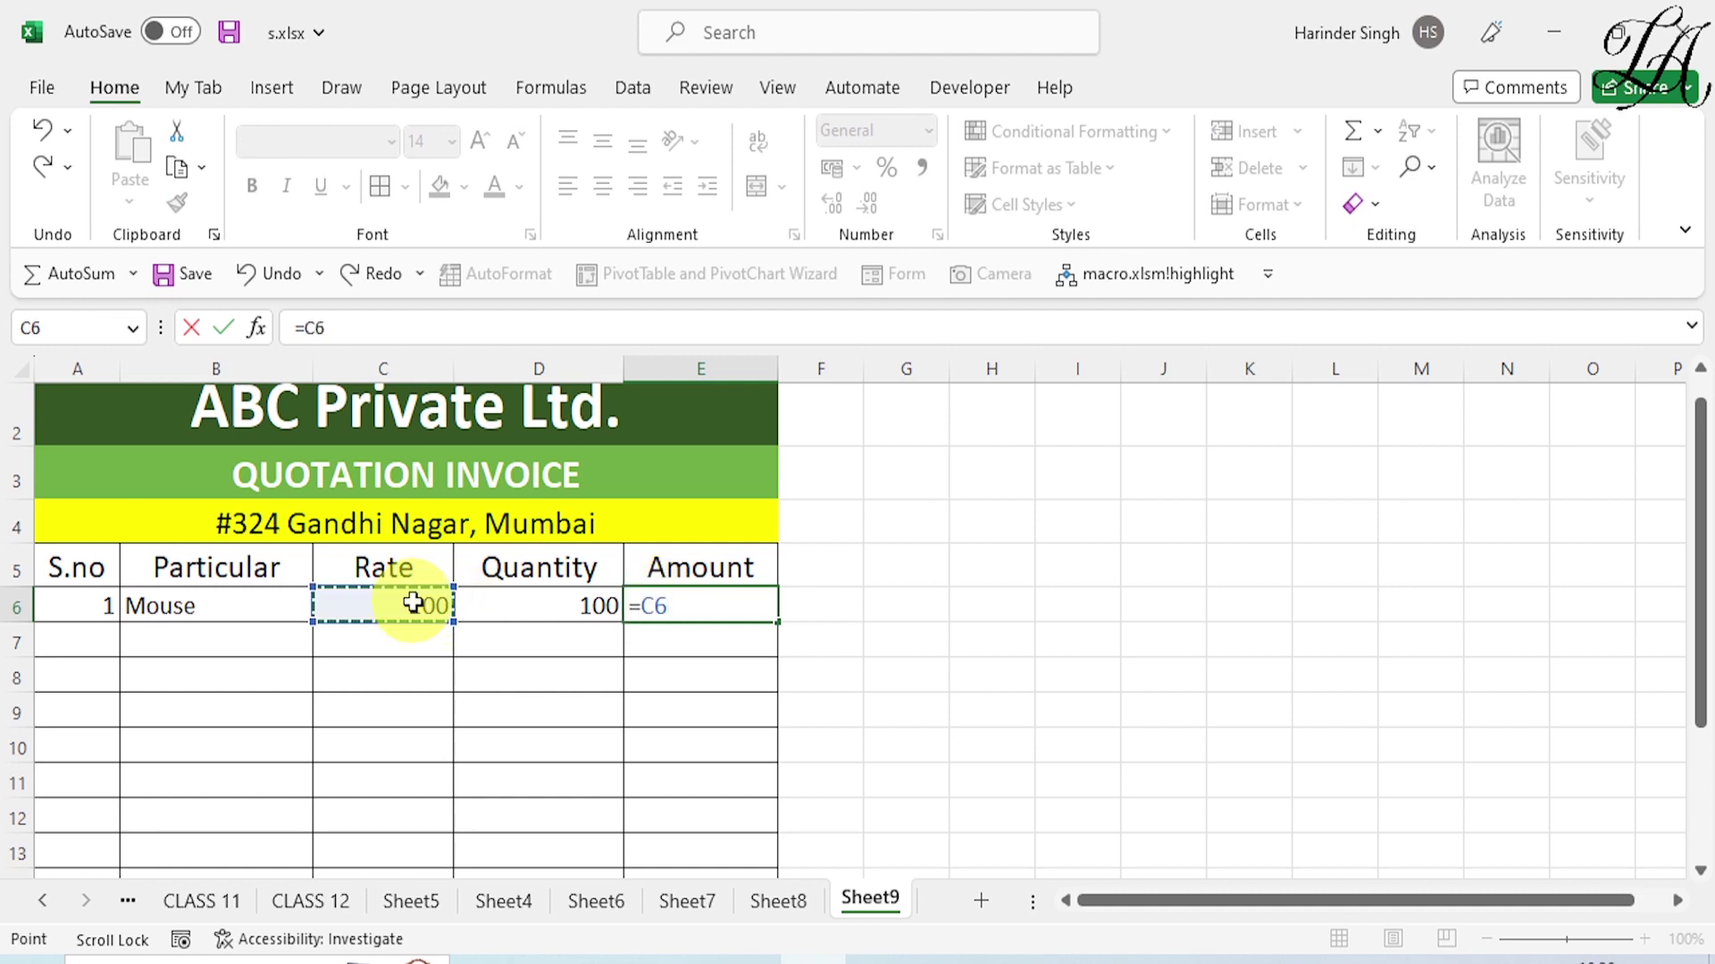
pyautogui.write('*')
pyautogui.click(576, 605)
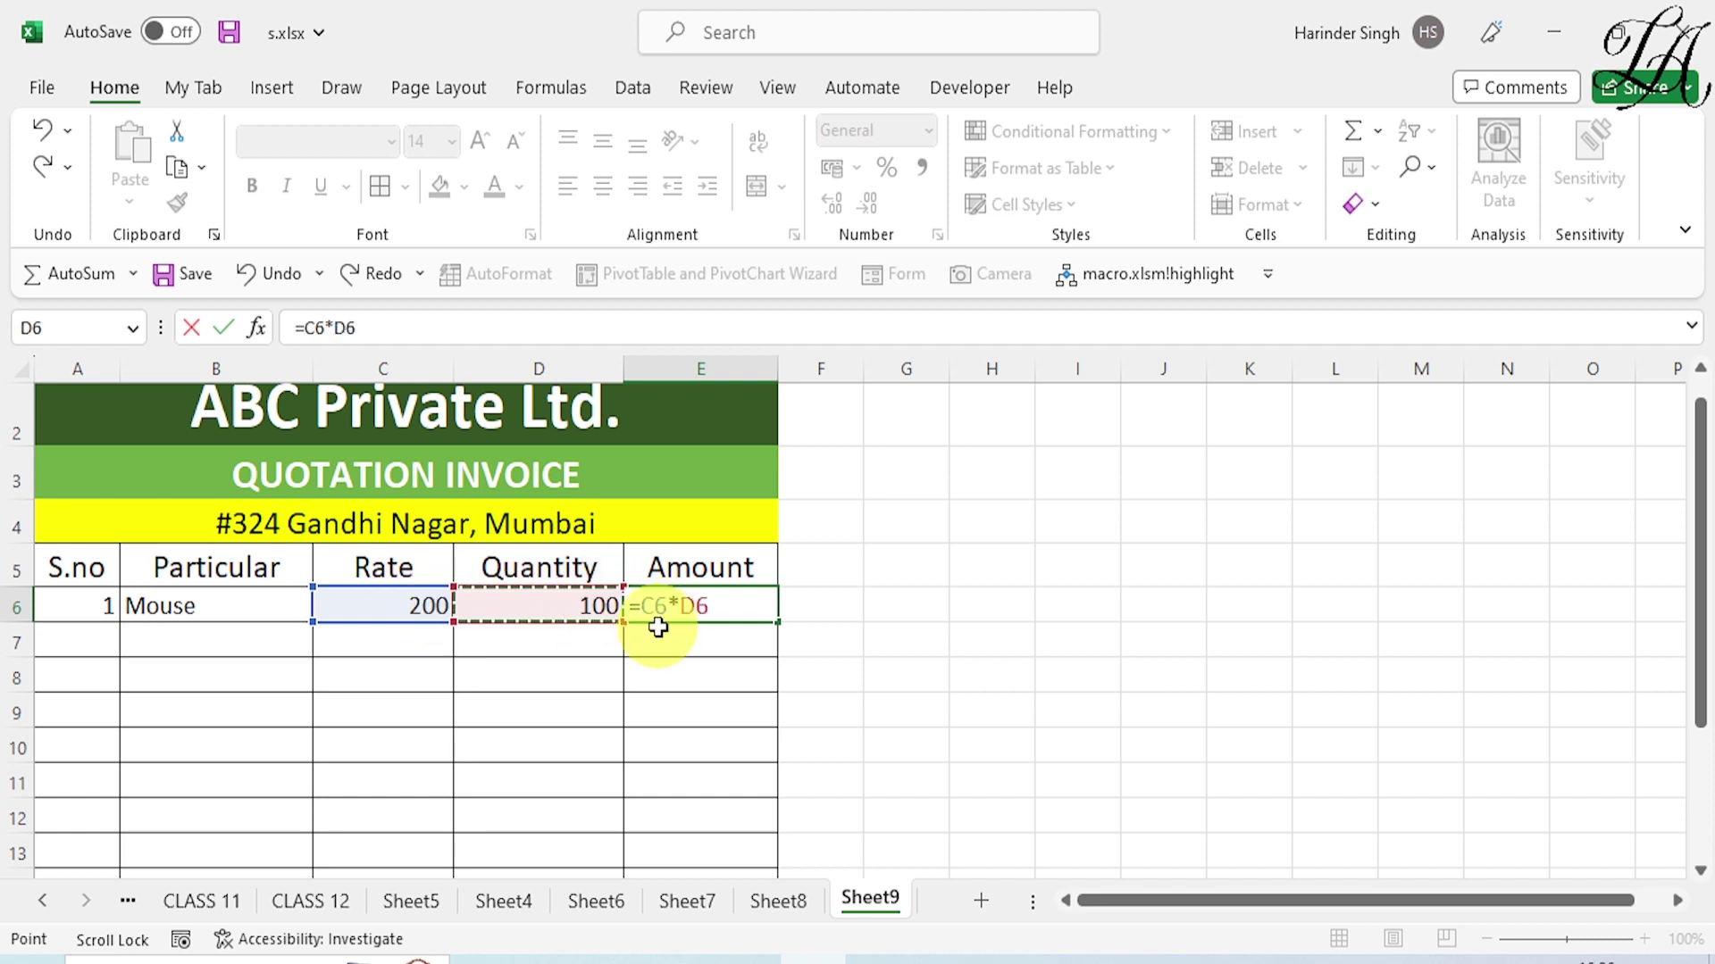
pyautogui.press('Return')
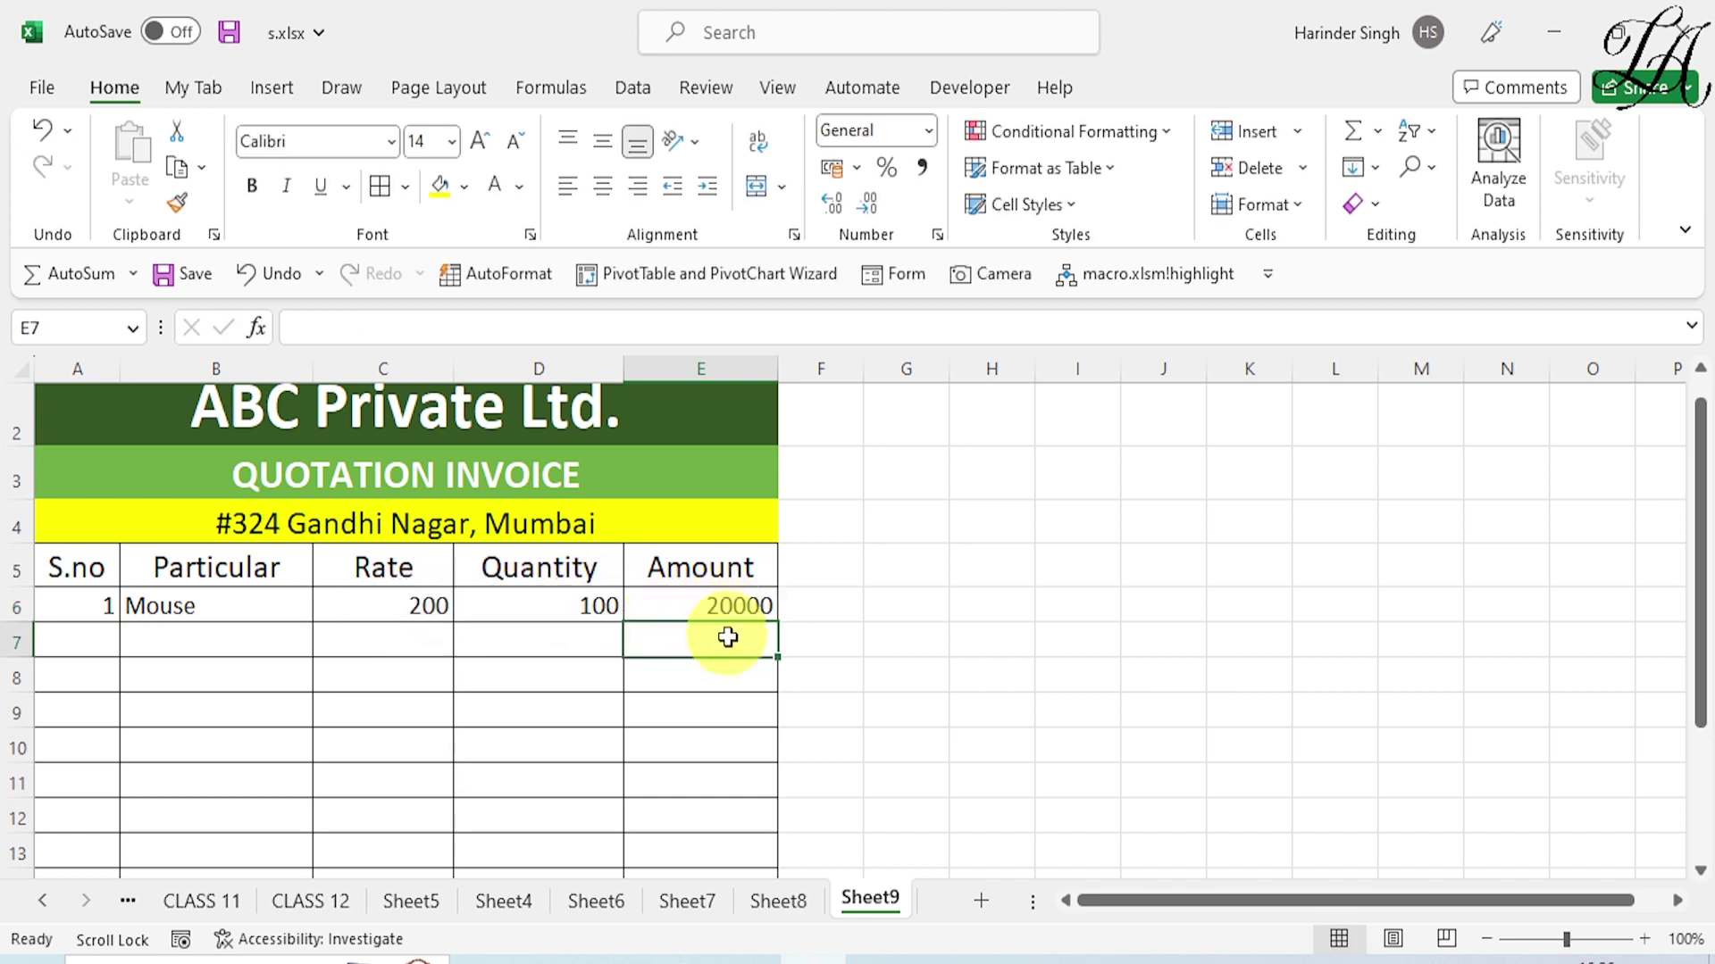
# Enter item 2, Keyboard, with rate 250 and quantity 150.
pyautogui.click(99, 641)
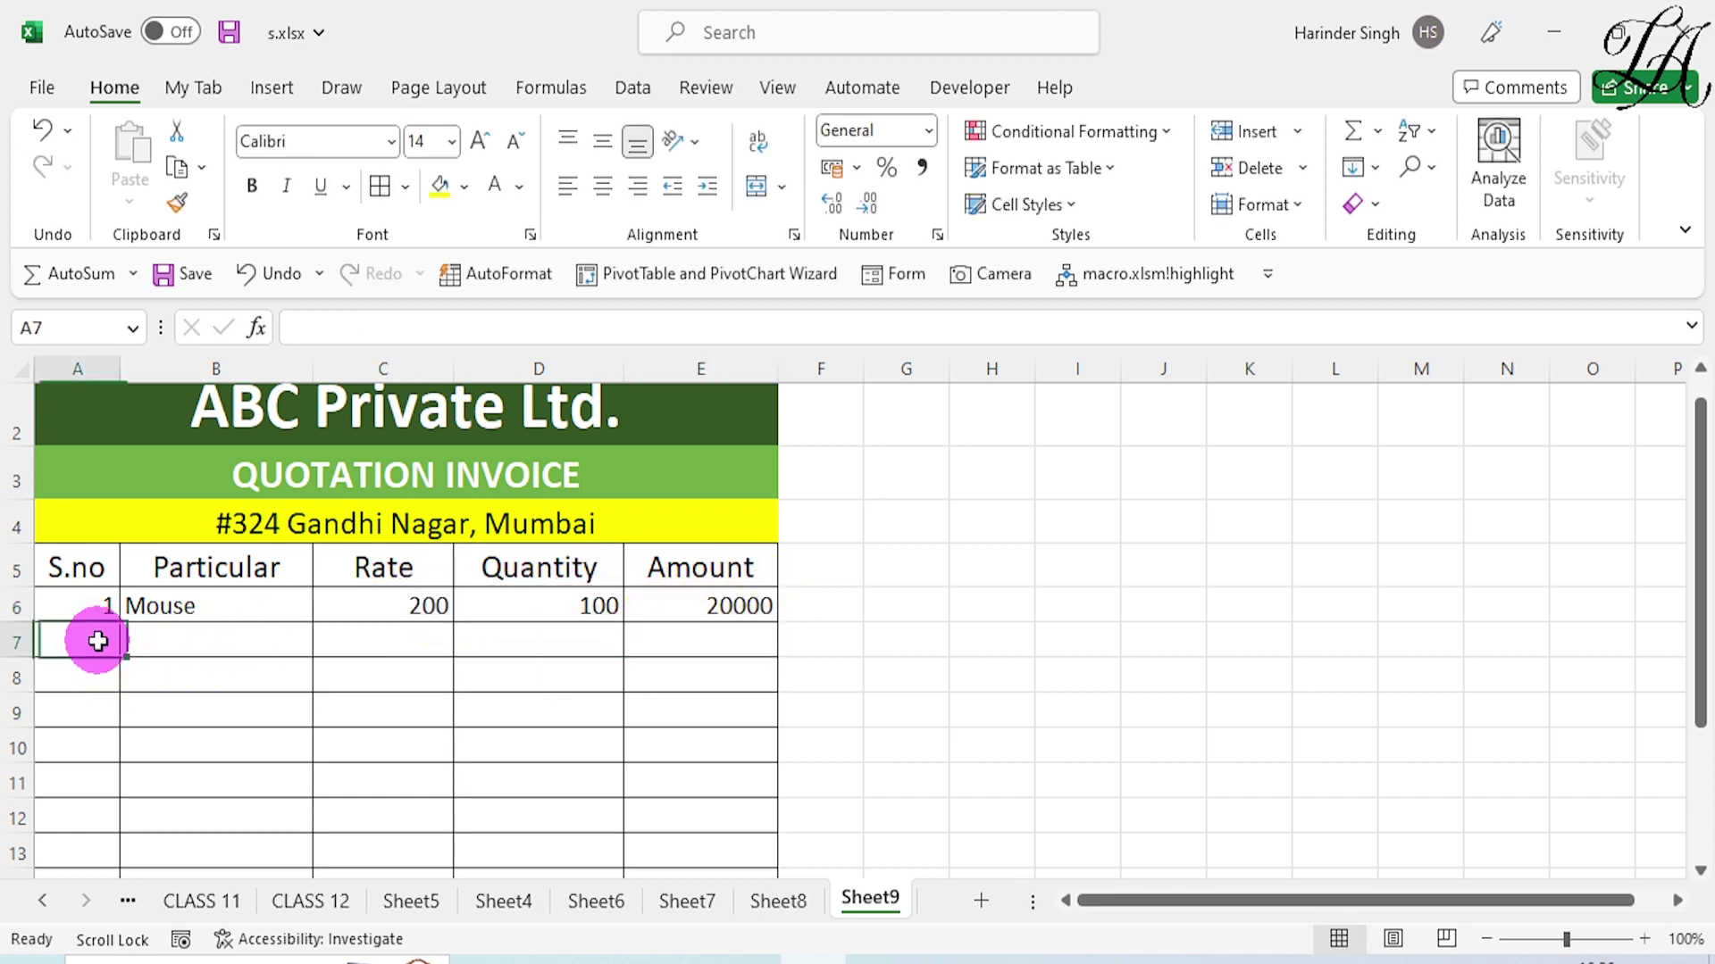
pyautogui.write('2')
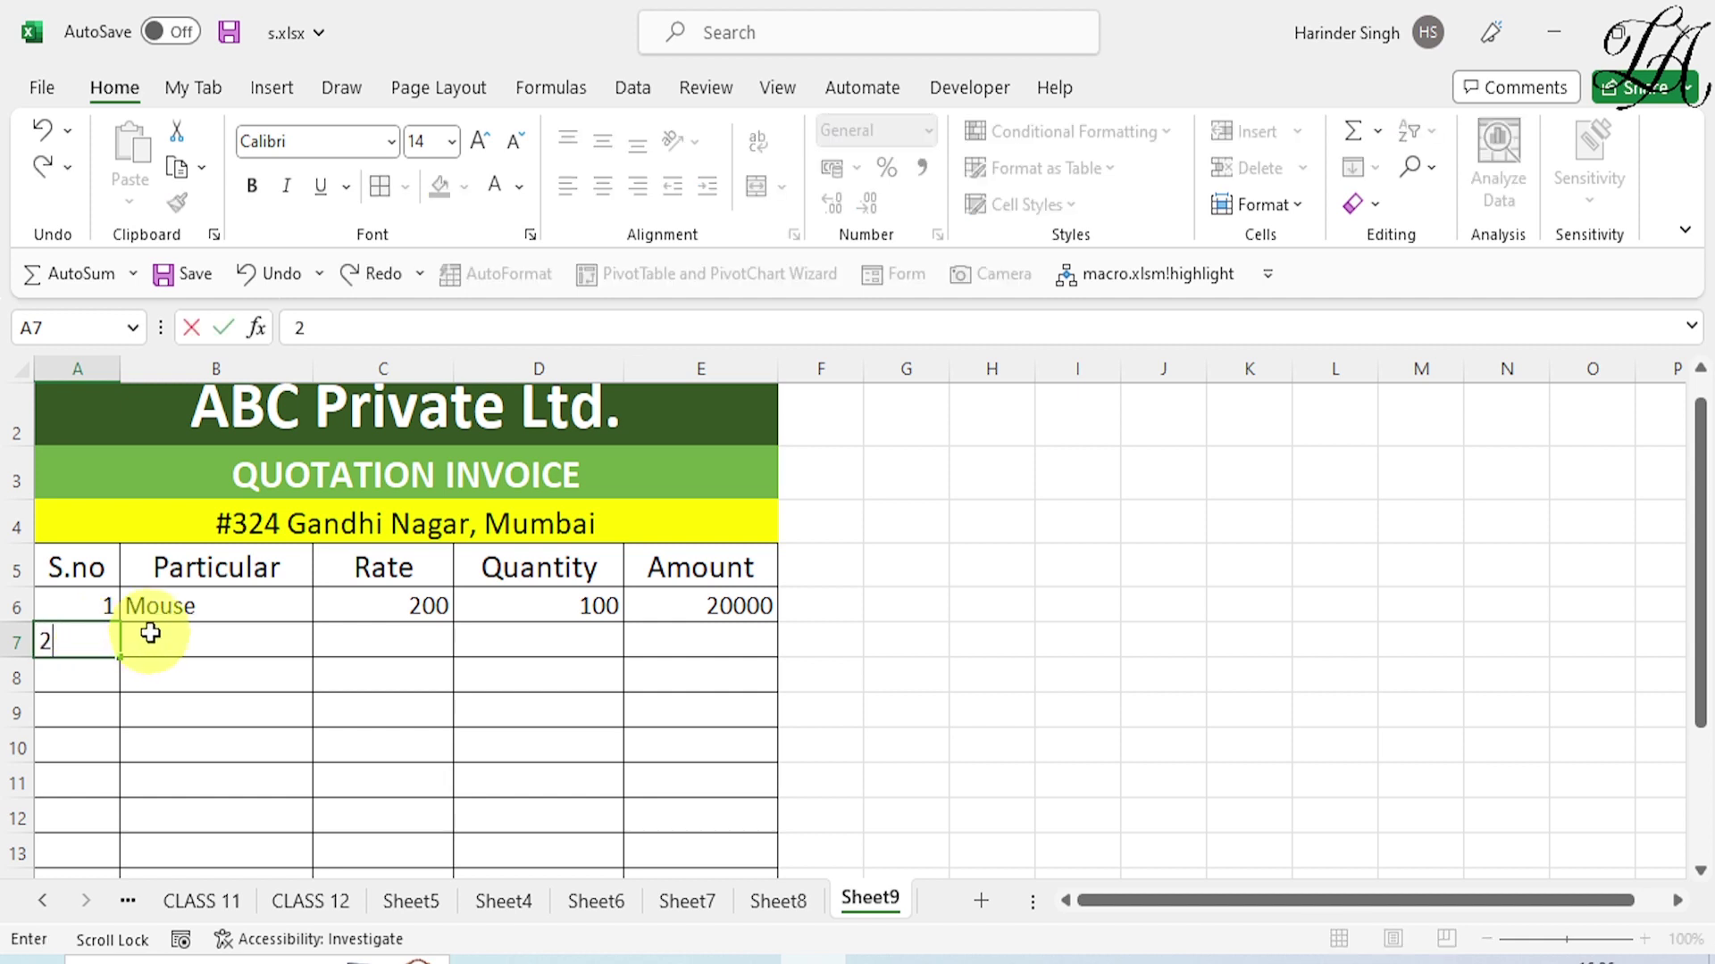
pyautogui.click(154, 630)
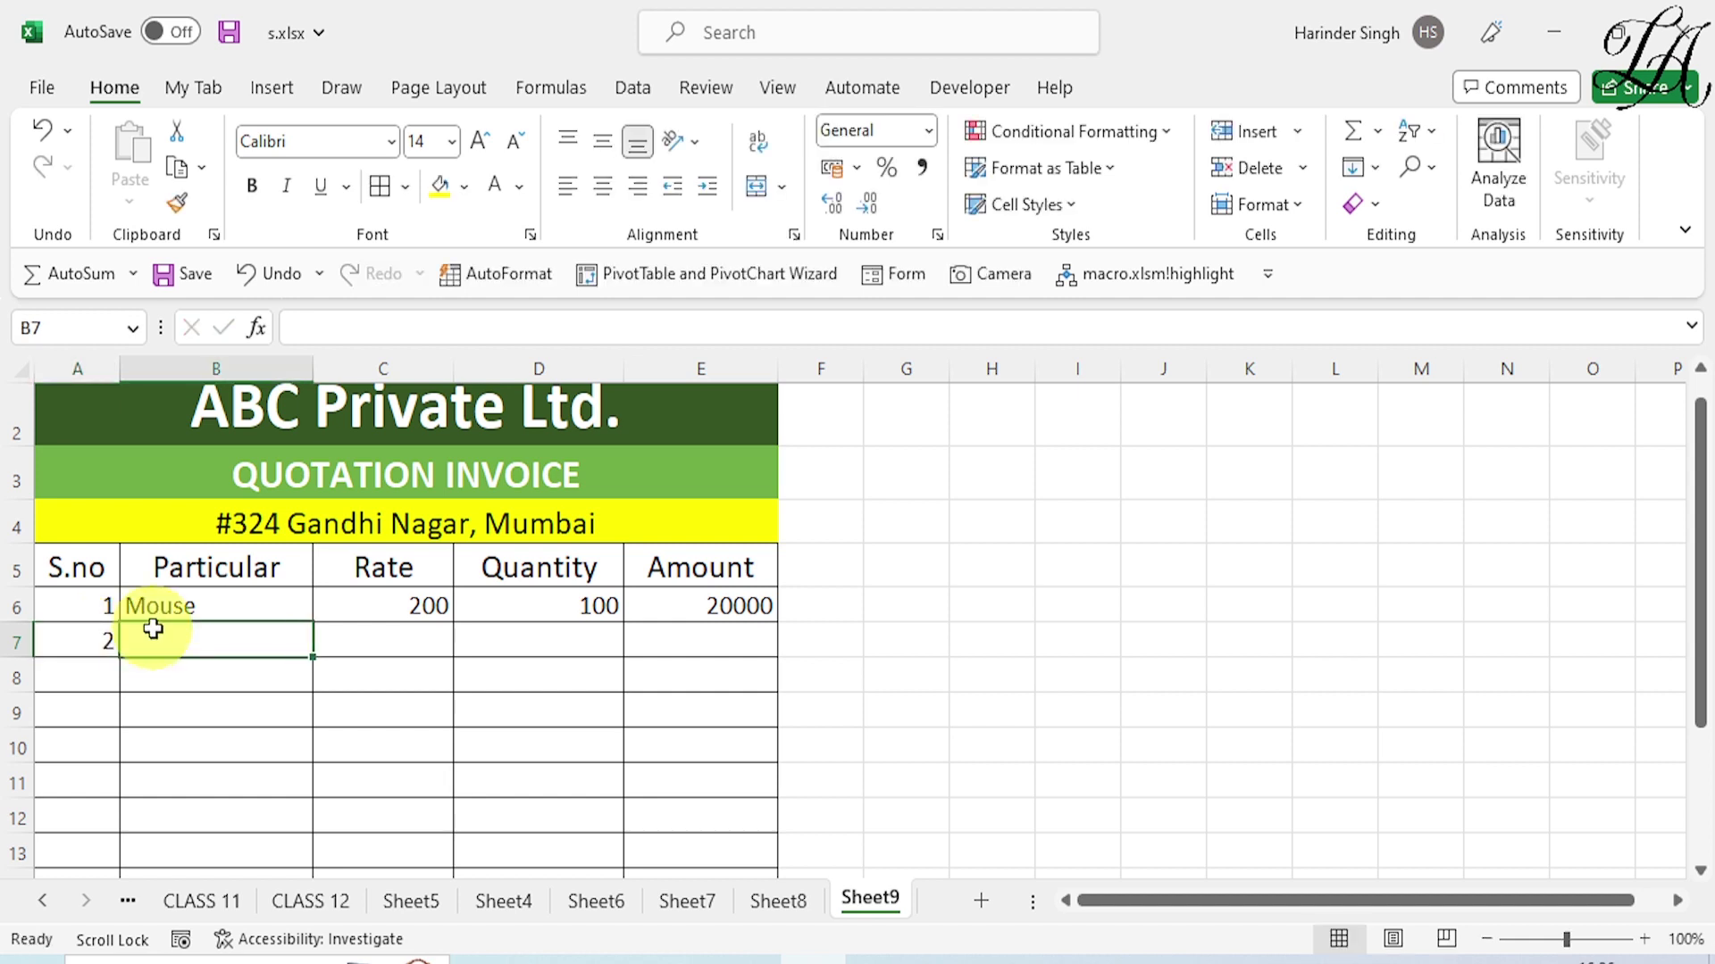
pyautogui.write('Keybo')
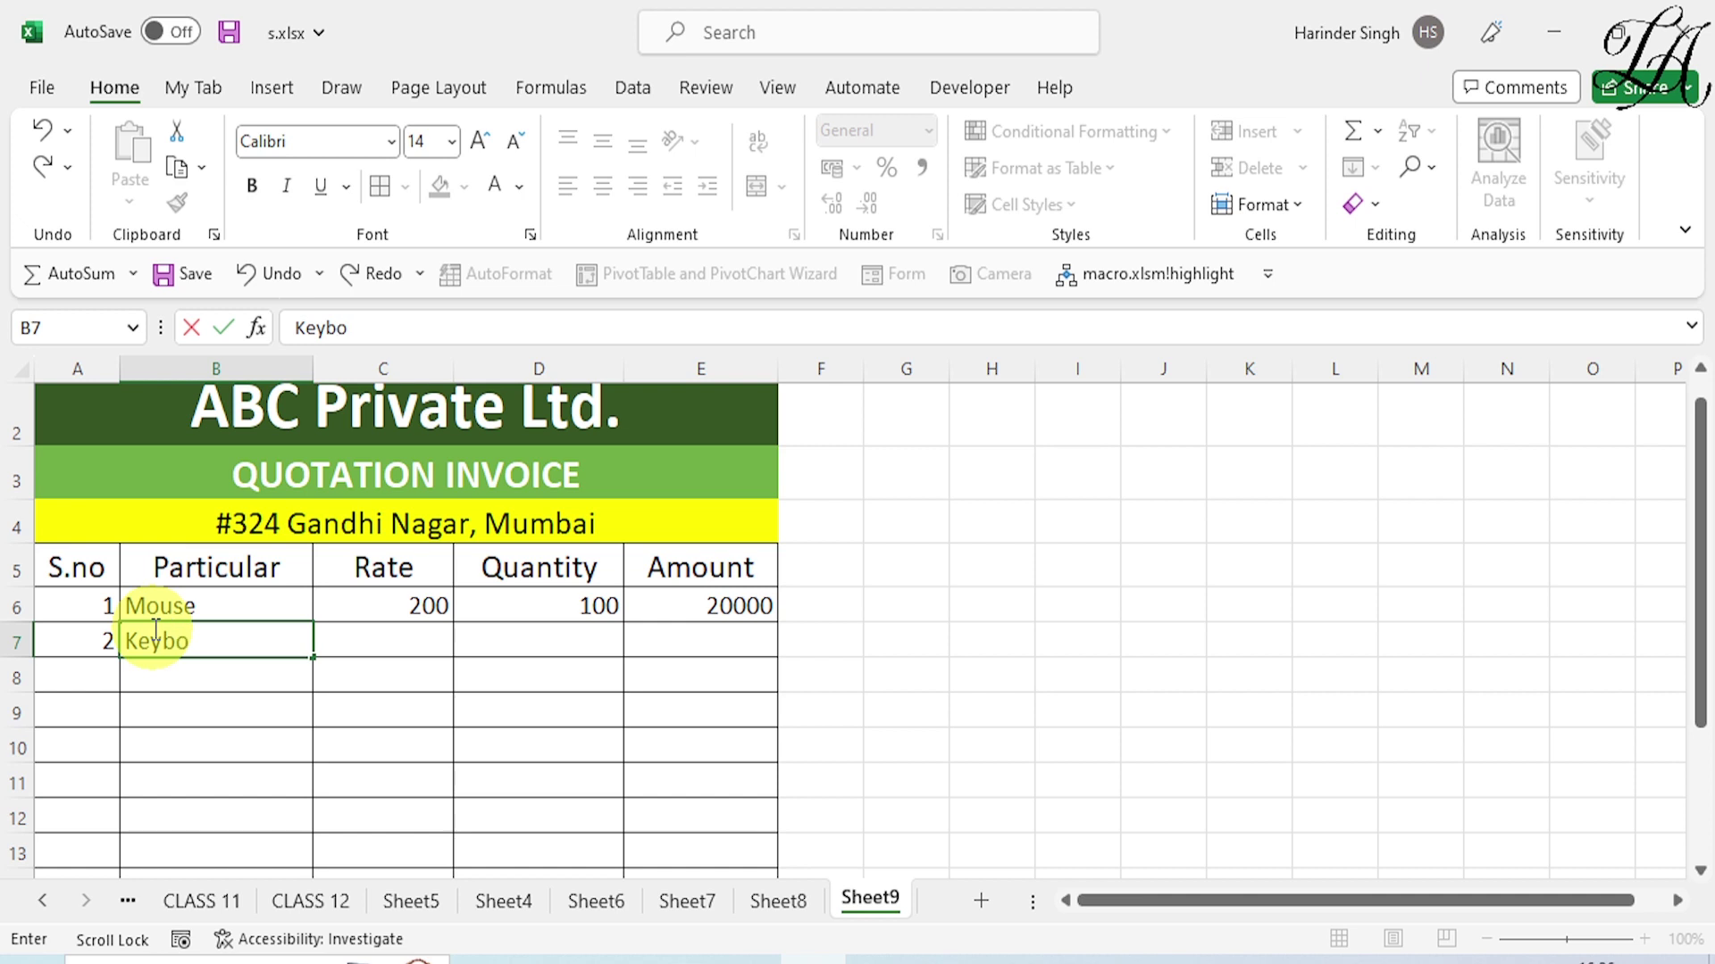
pyautogui.write('ard')
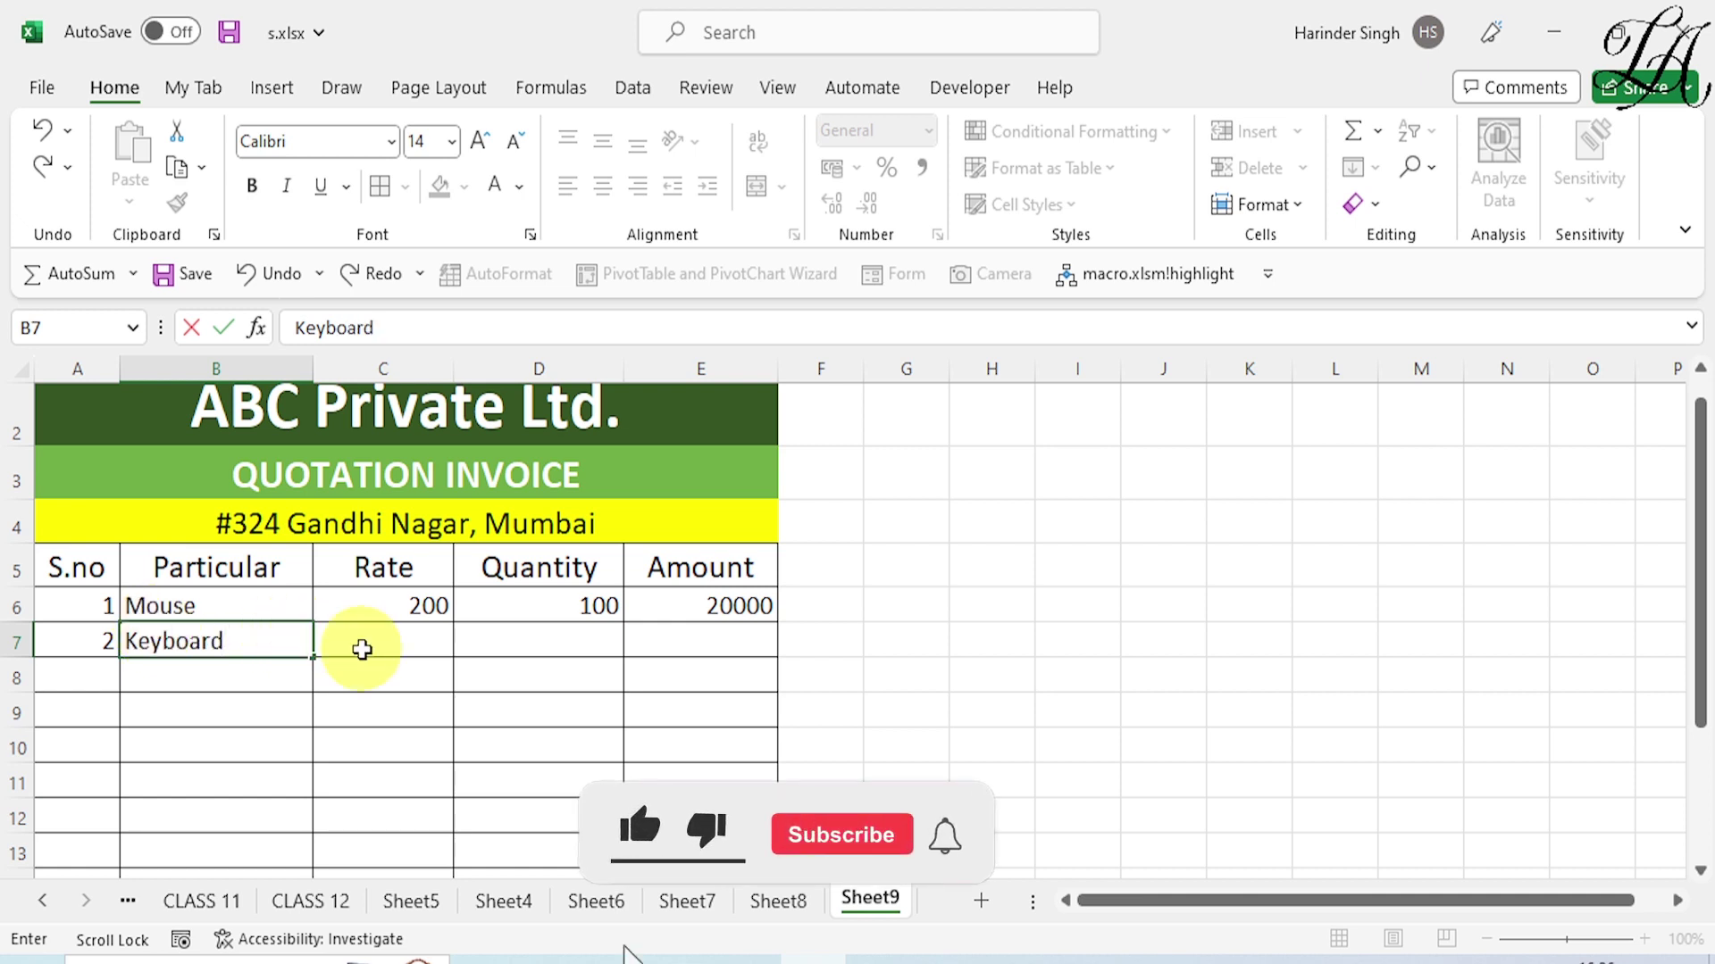
pyautogui.click(362, 649)
pyautogui.write('25')
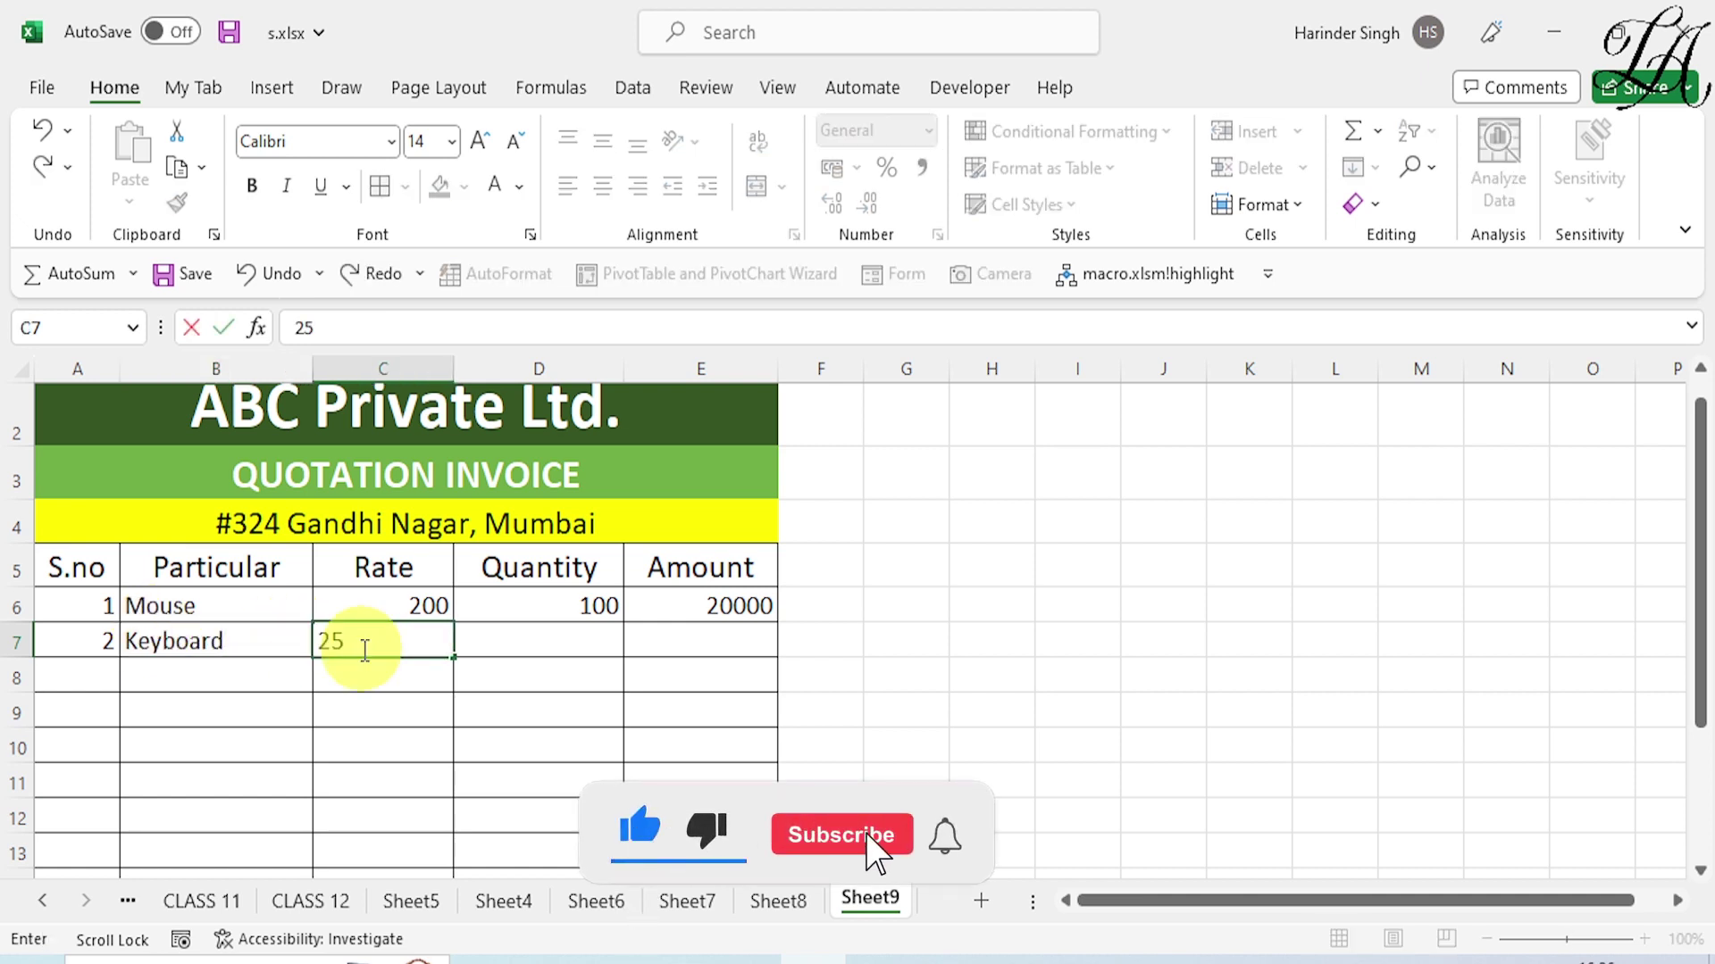
pyautogui.write('0')
pyautogui.click(511, 644)
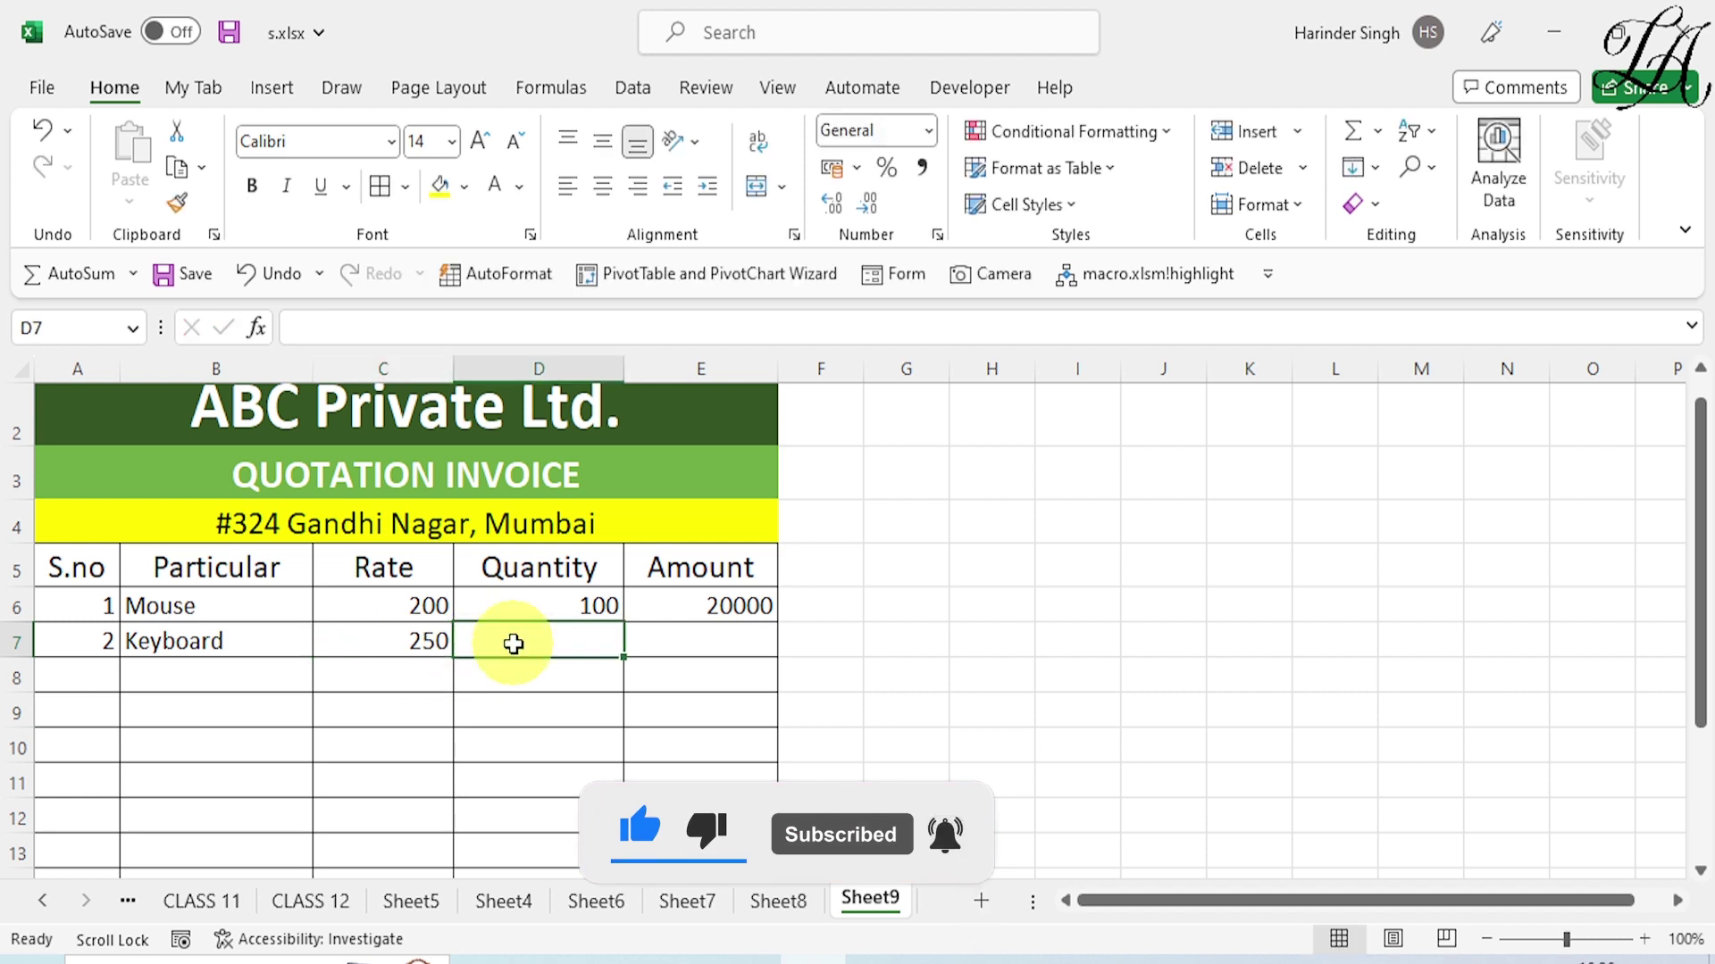
pyautogui.write('150')
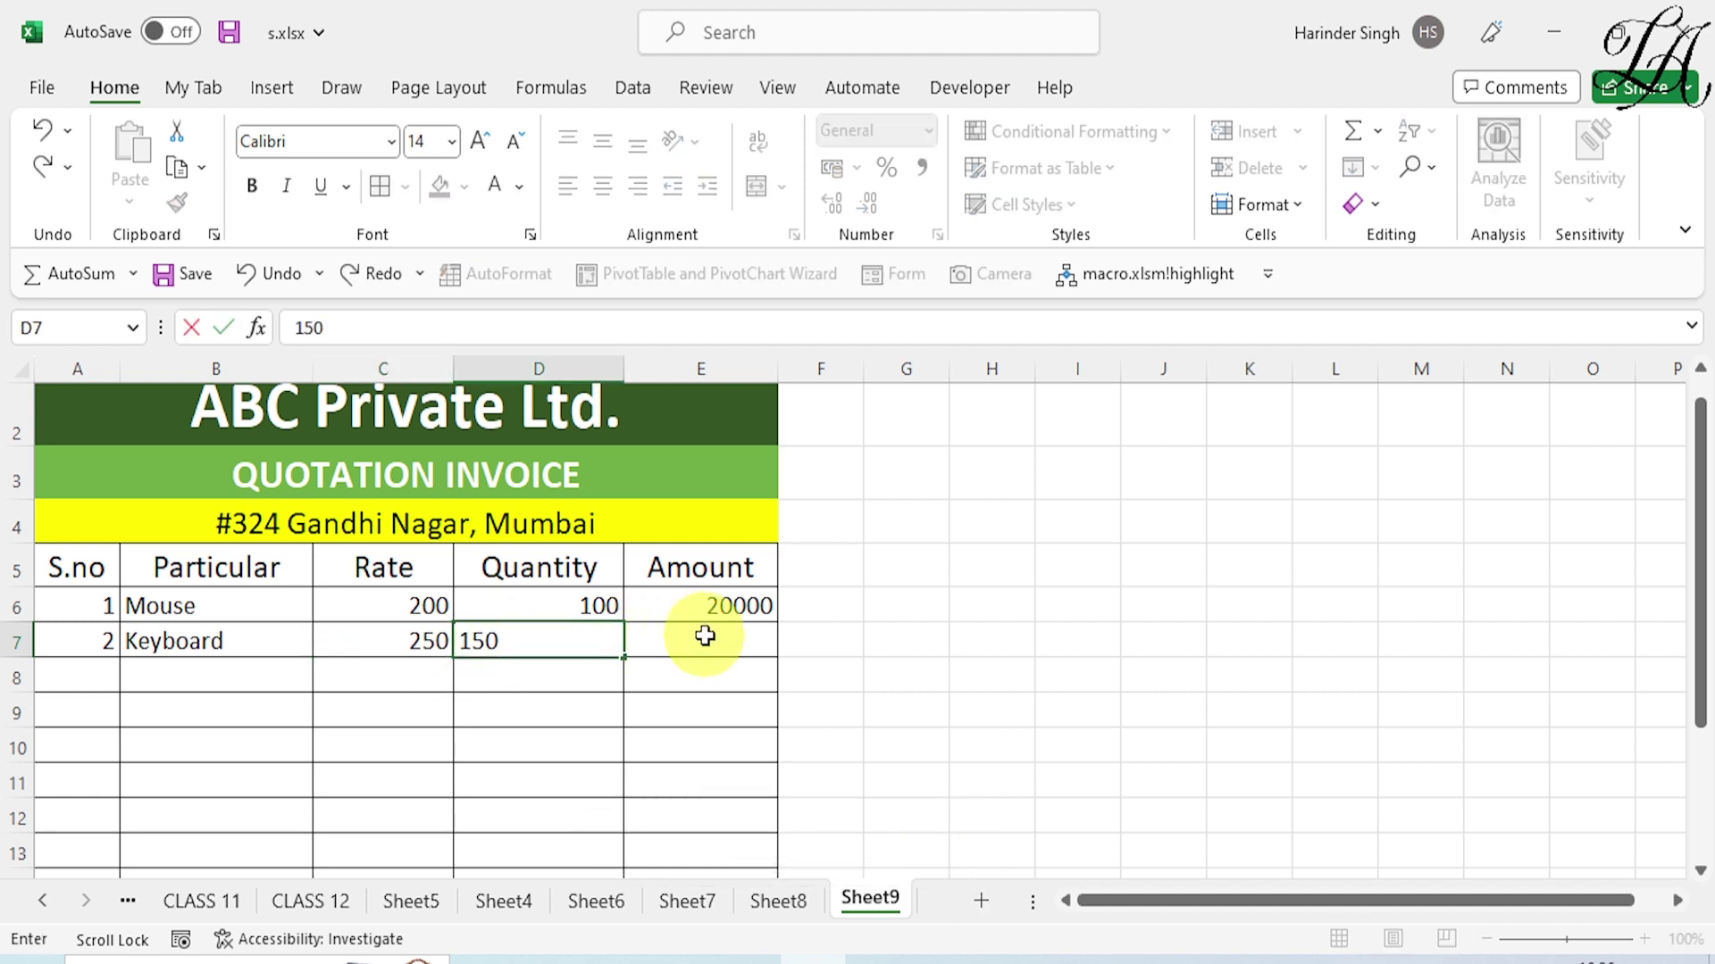
pyautogui.click(705, 603)
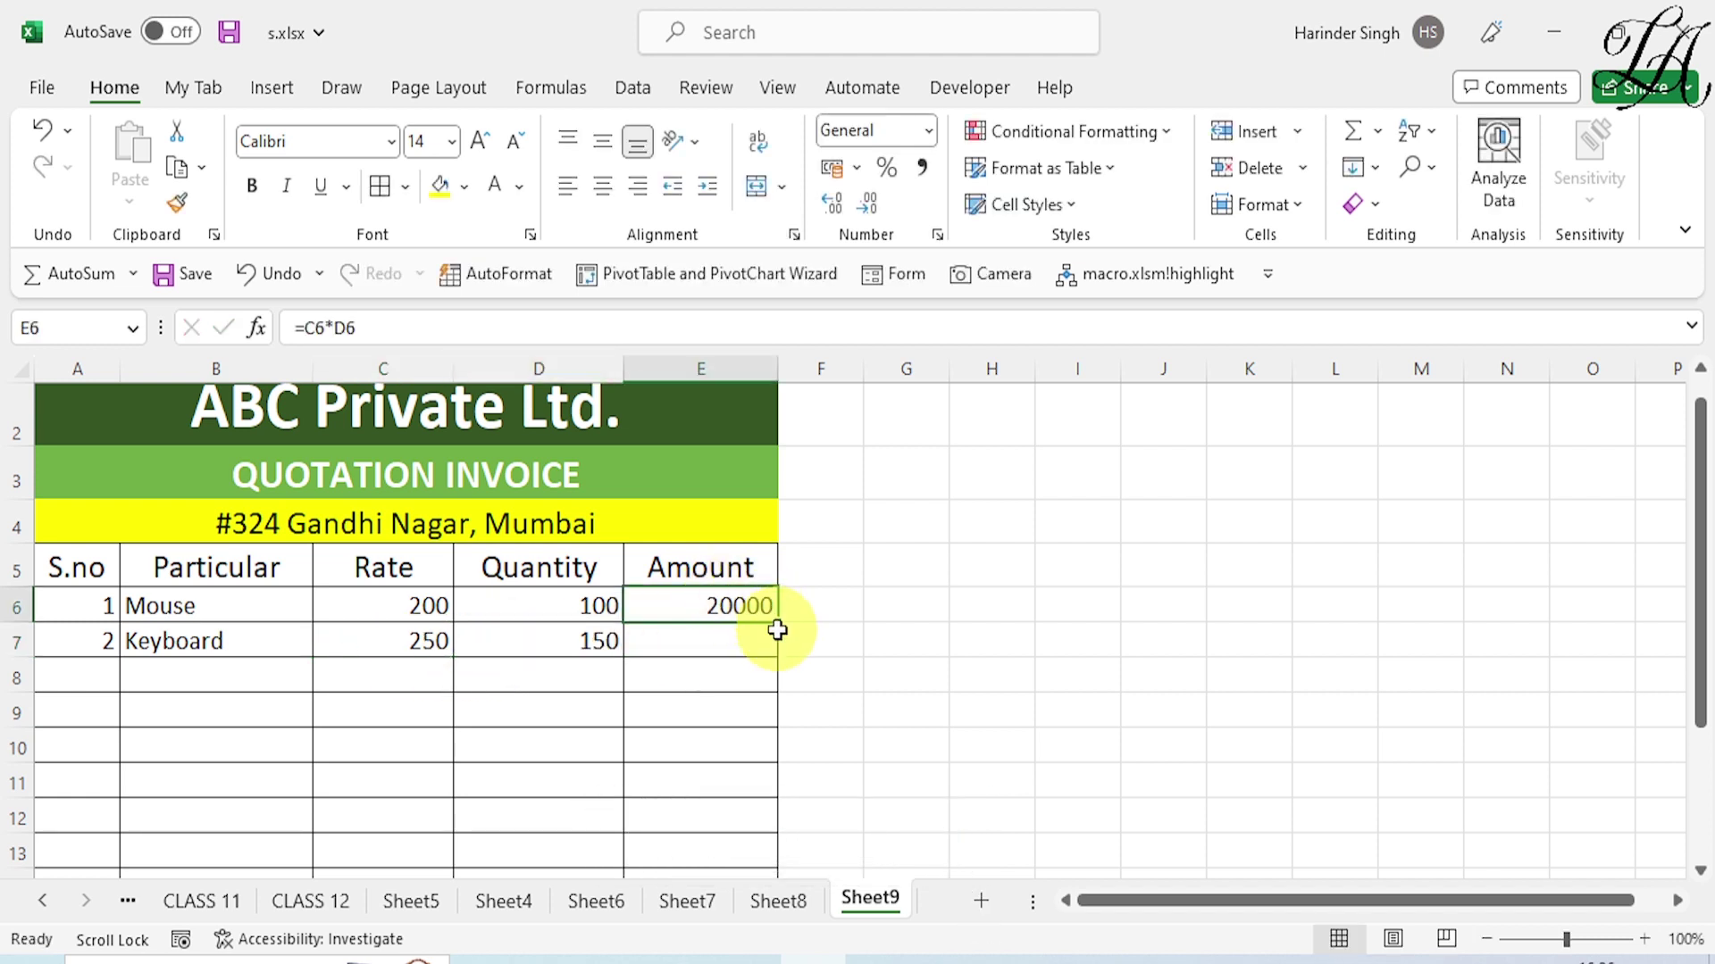
# Fill the Amount formula down to E13, add the Monitor row, and clear zeros in E10:E13.
pyautogui.moveTo(779, 622); pyautogui.dragTo(770, 856)
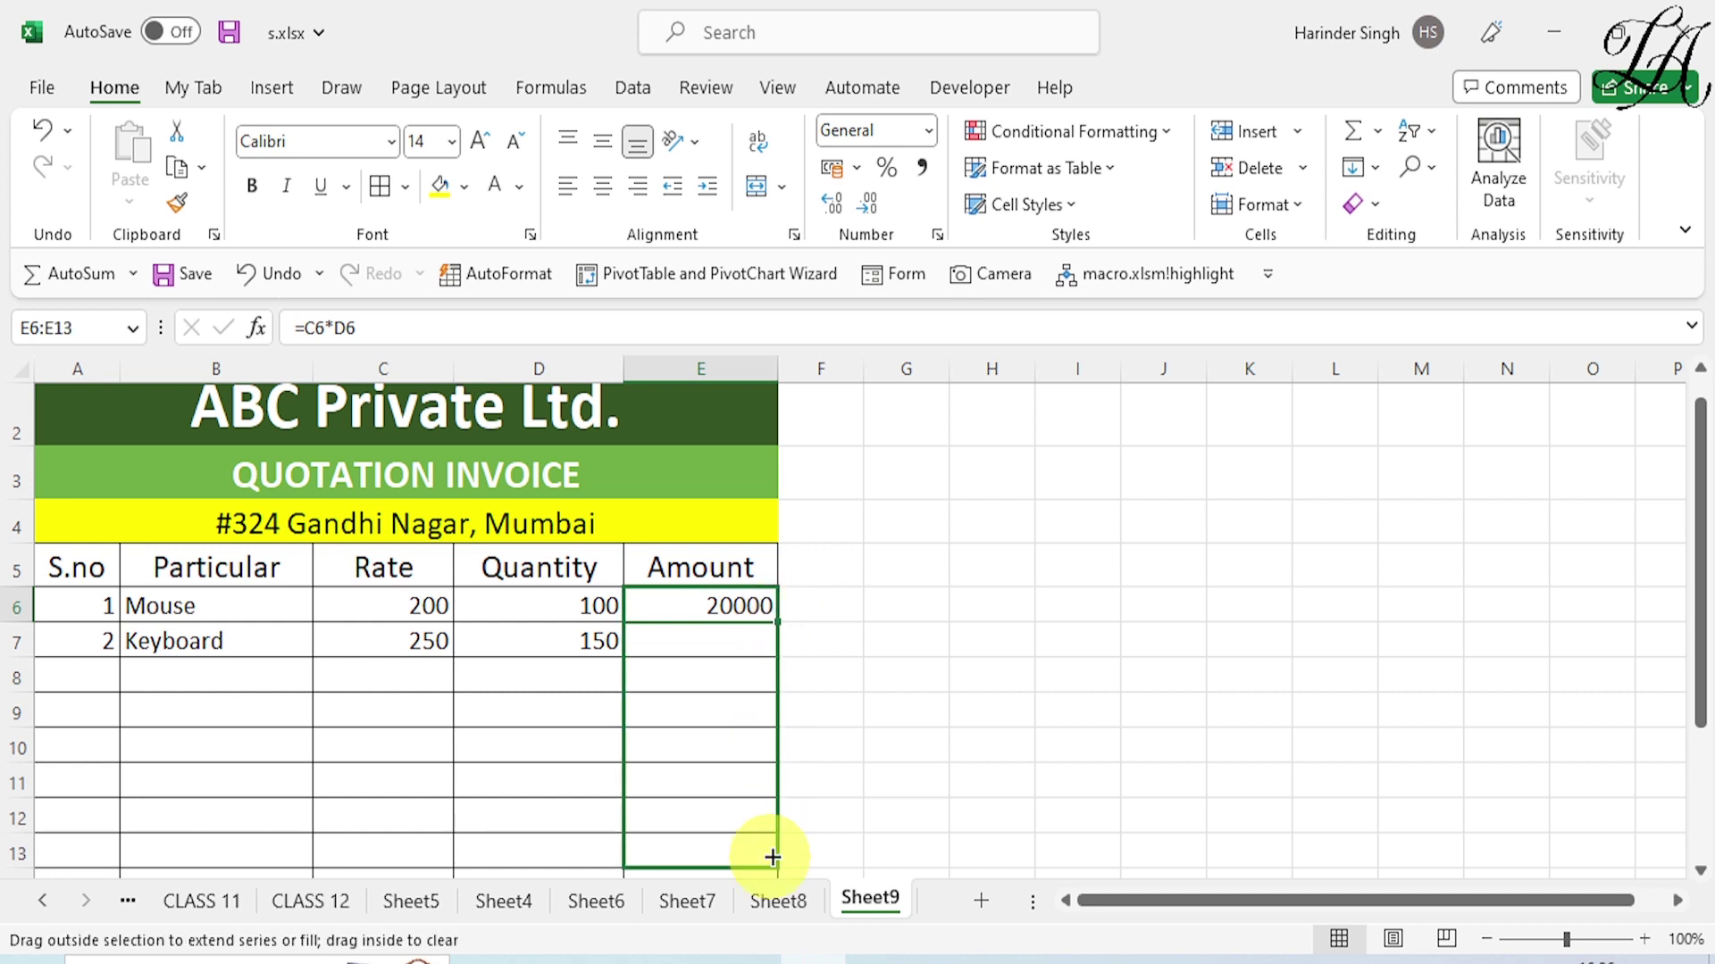
pyautogui.click(239, 680)
pyautogui.click(104, 673)
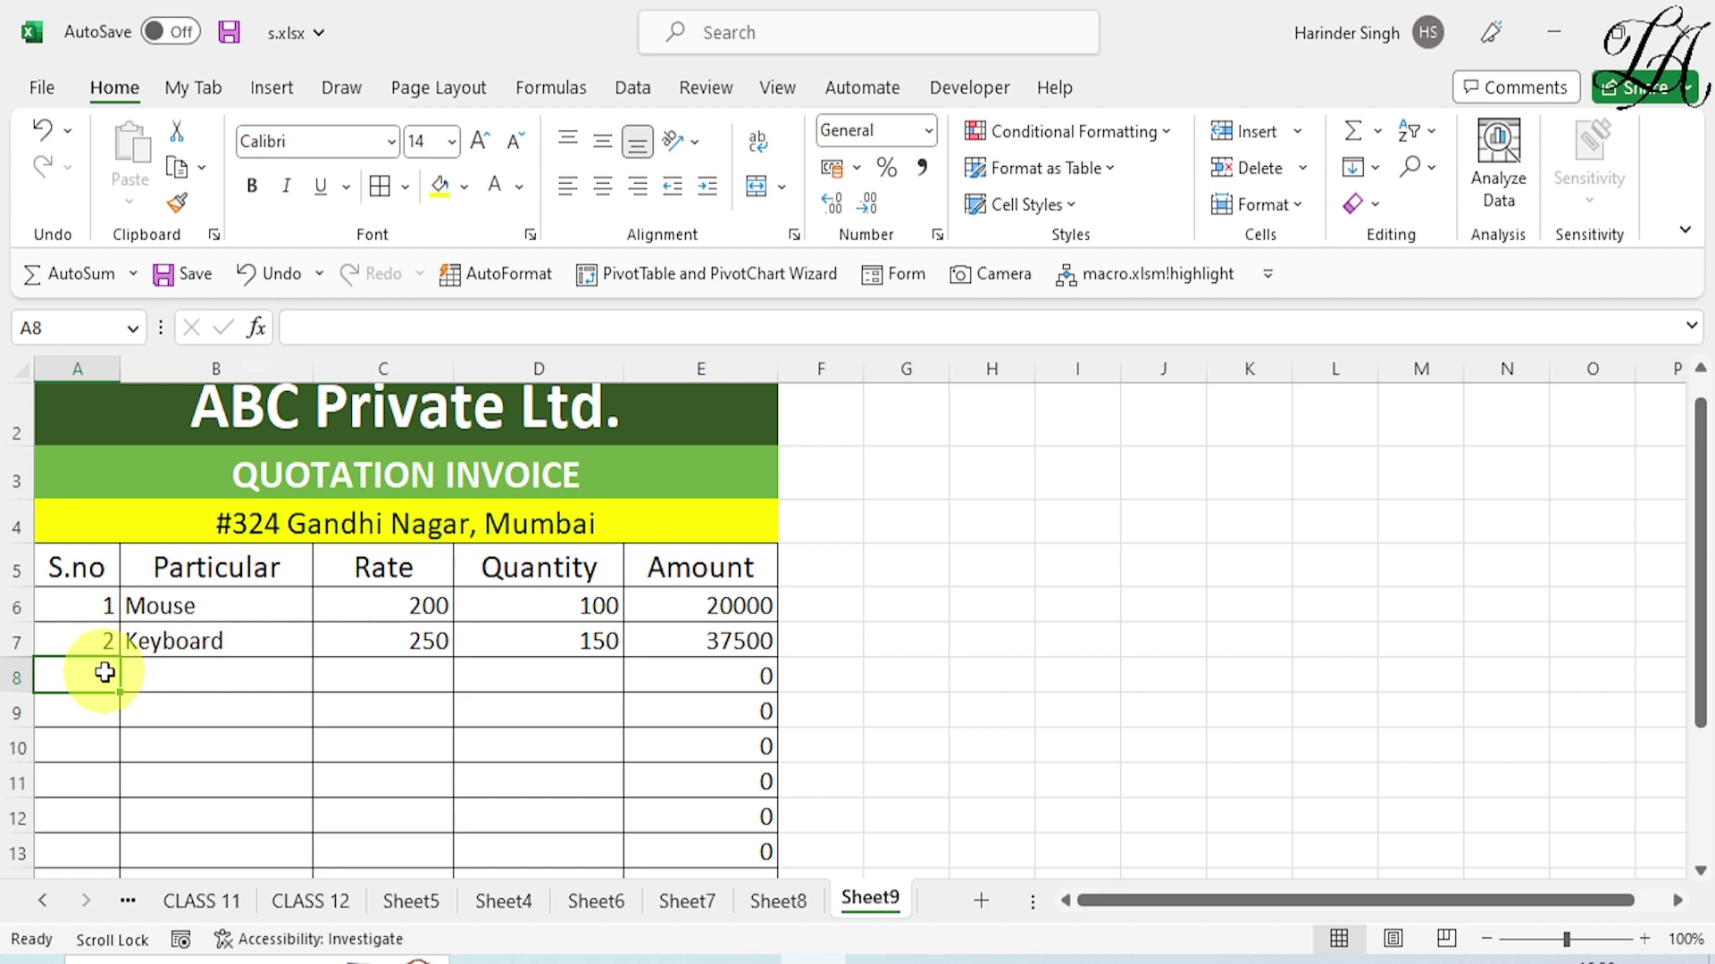
pyautogui.write('3')
pyautogui.click(167, 680)
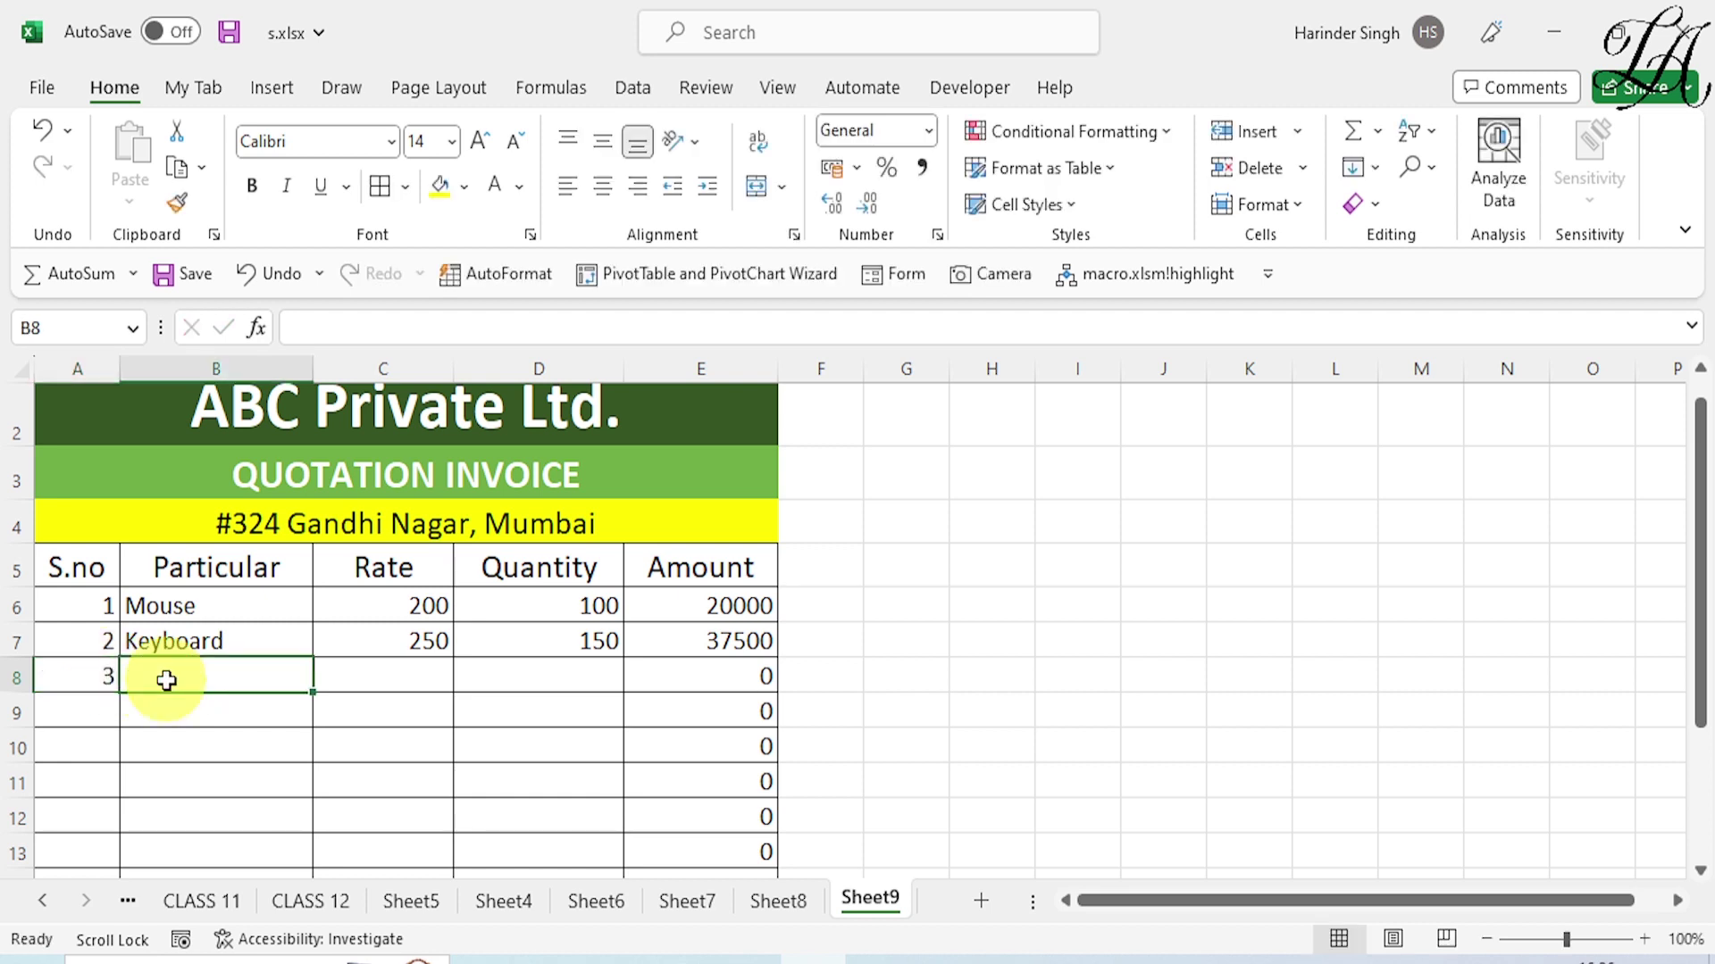
pyautogui.write('monit')
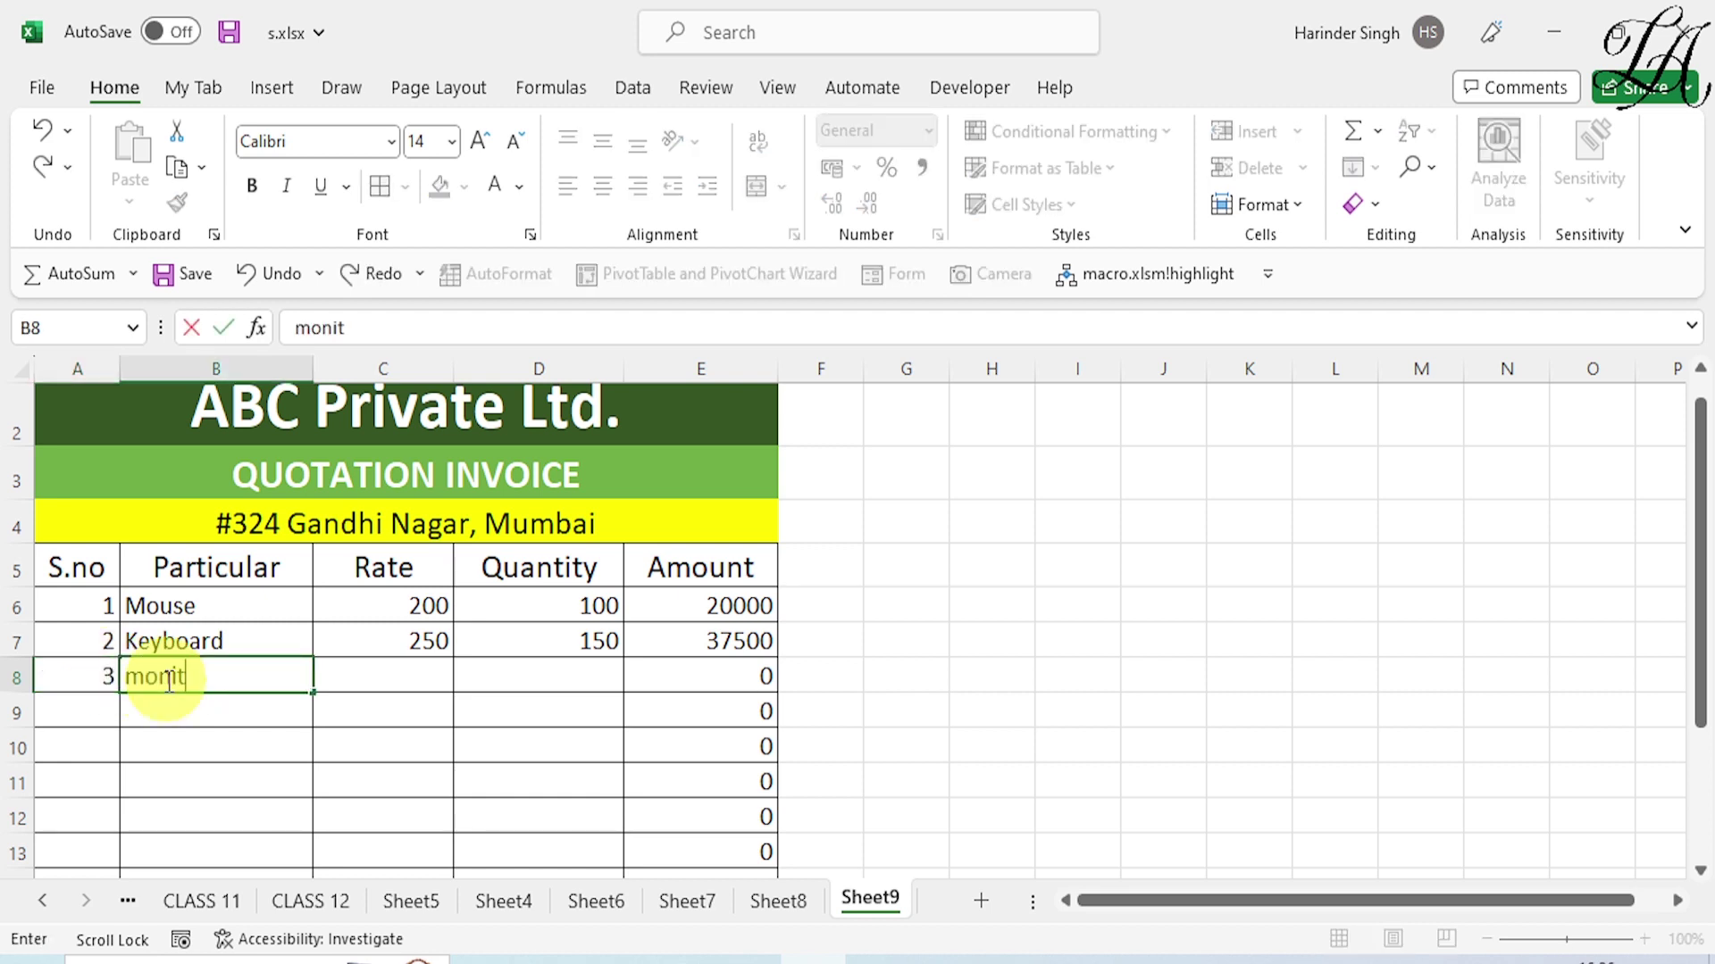
pyautogui.write('or')
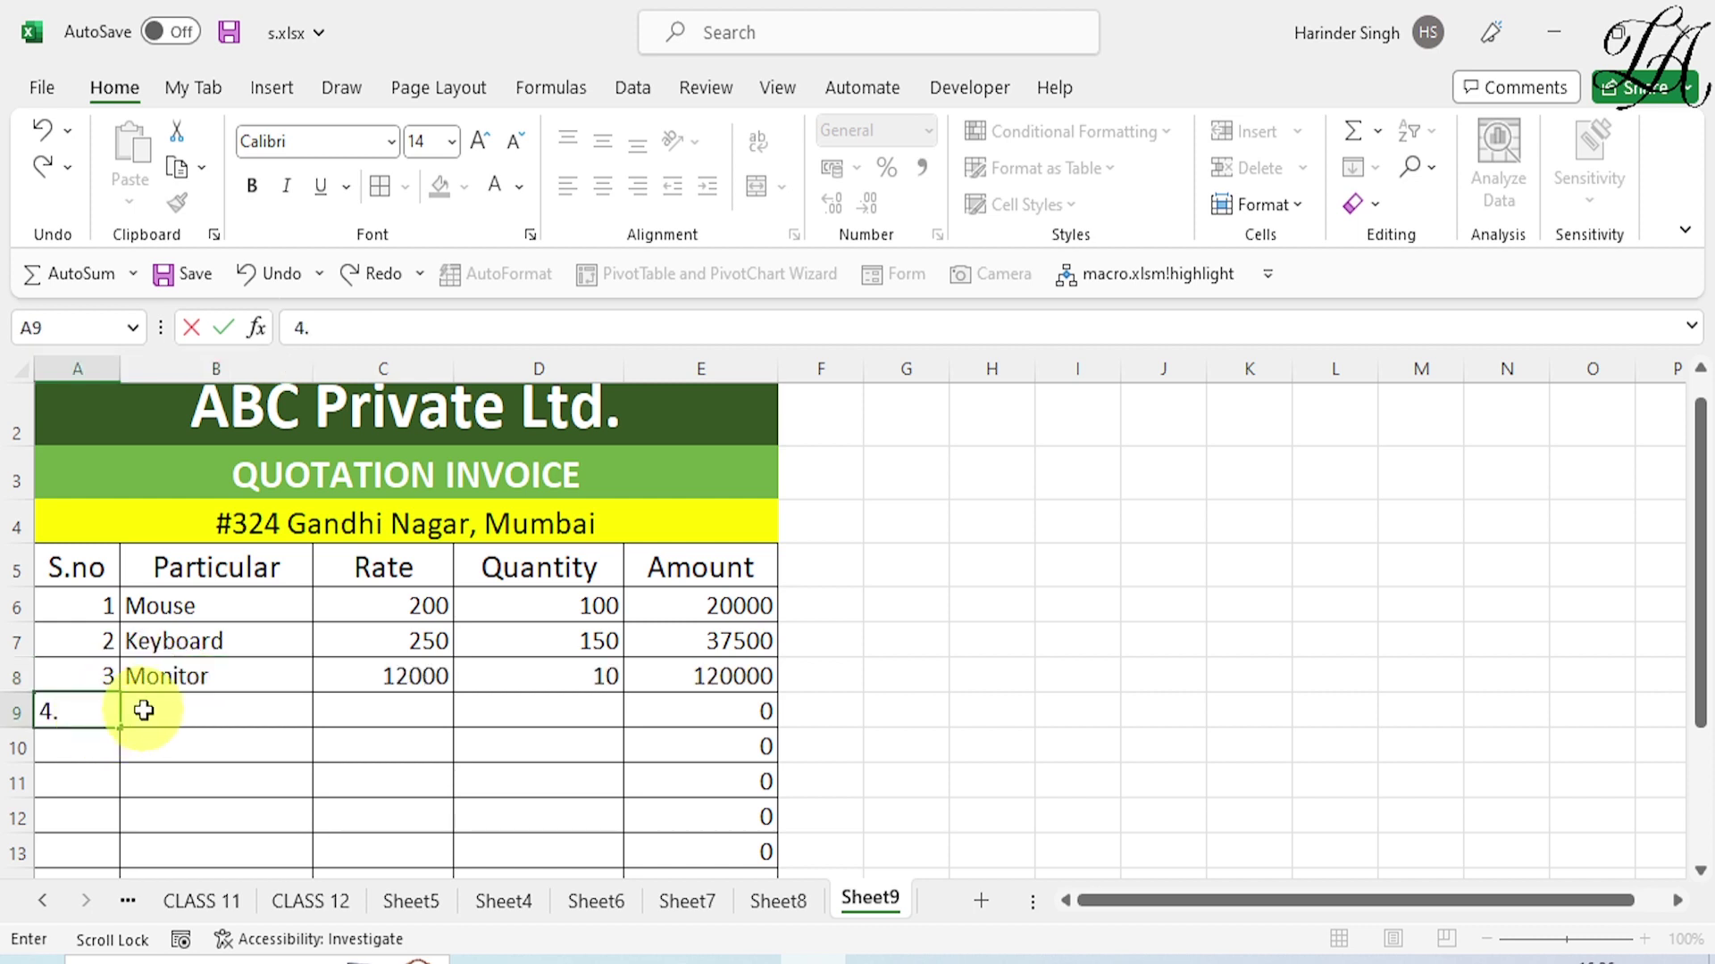
pyautogui.click(144, 710)
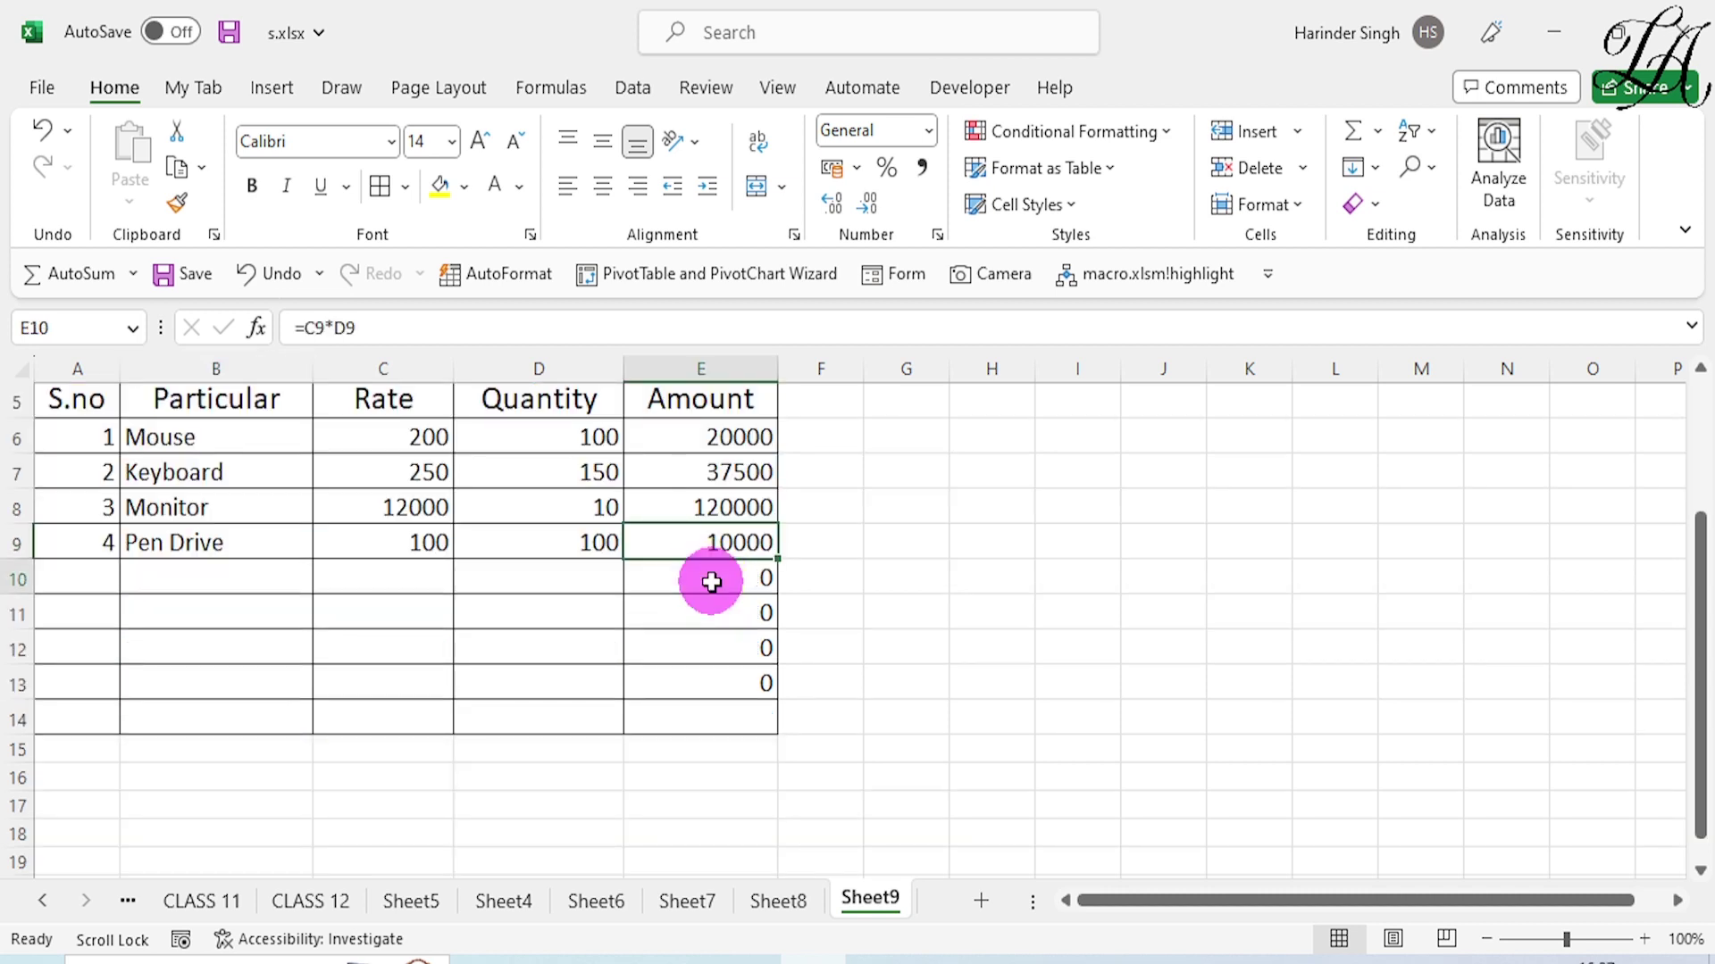
pyautogui.moveTo(712, 578); pyautogui.dragTo(715, 678)
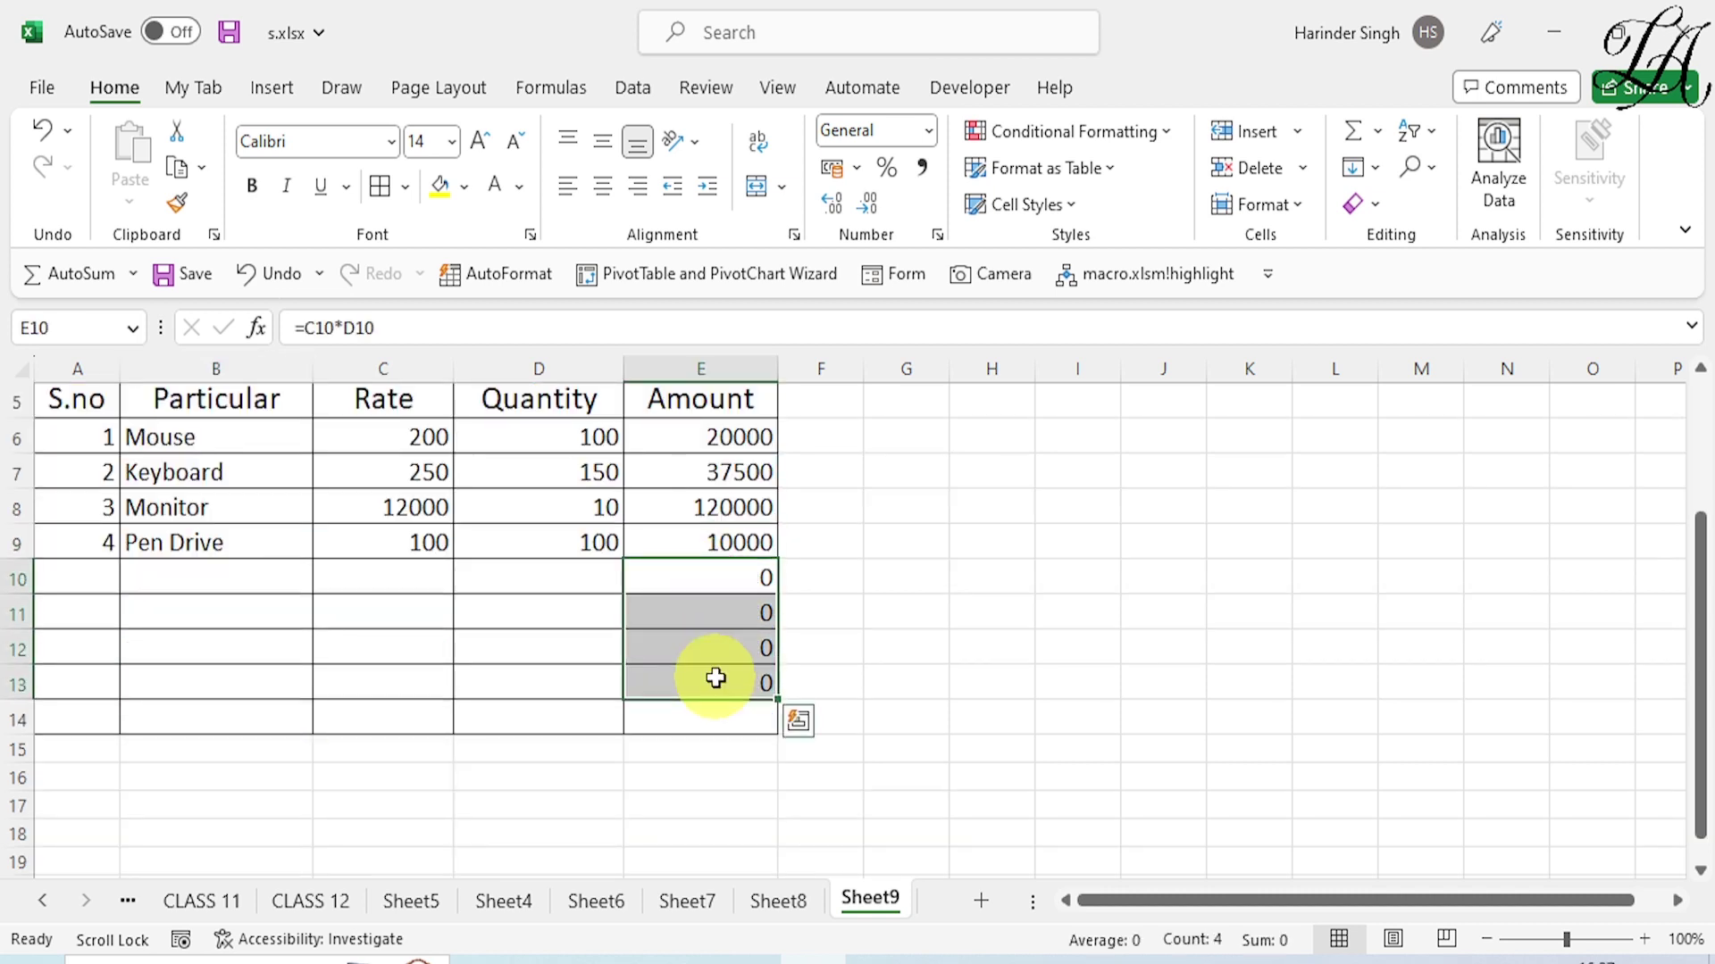
pyautogui.press('Delete')
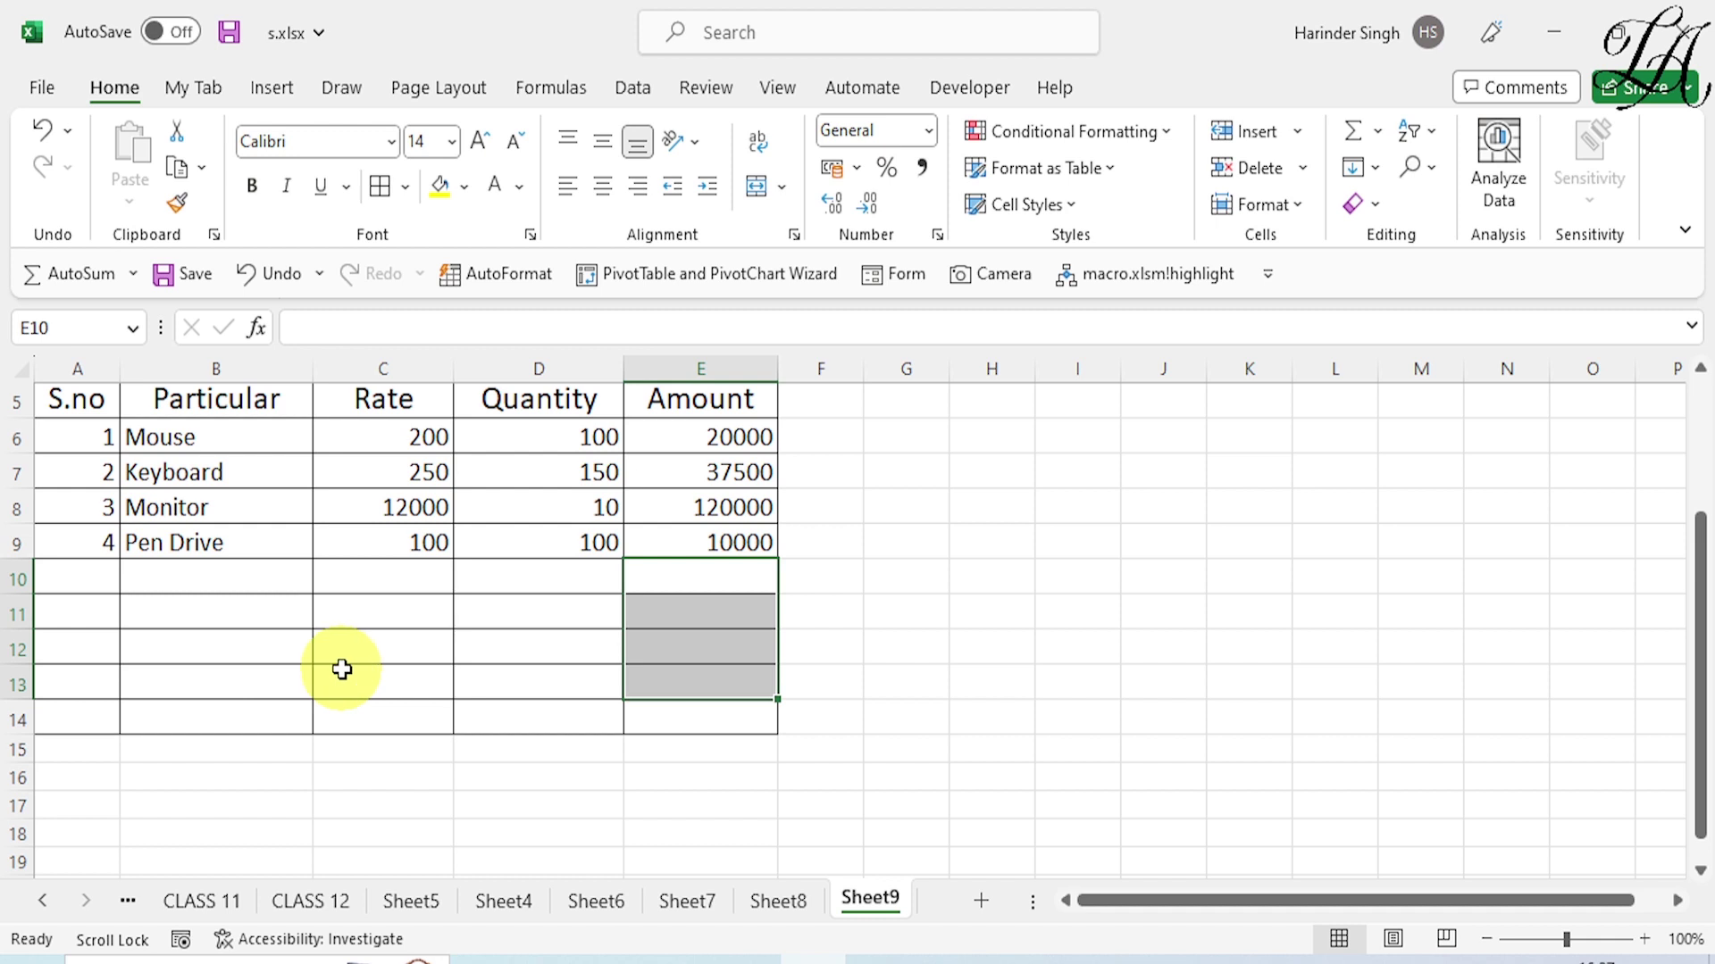
# Center-align the item entries in A6:E14.
pyautogui.moveTo(69, 421)
pyautogui.mouseDown()
pyautogui.moveTo(671, 589)
pyautogui.moveTo(705, 716)
pyautogui.mouseUp()
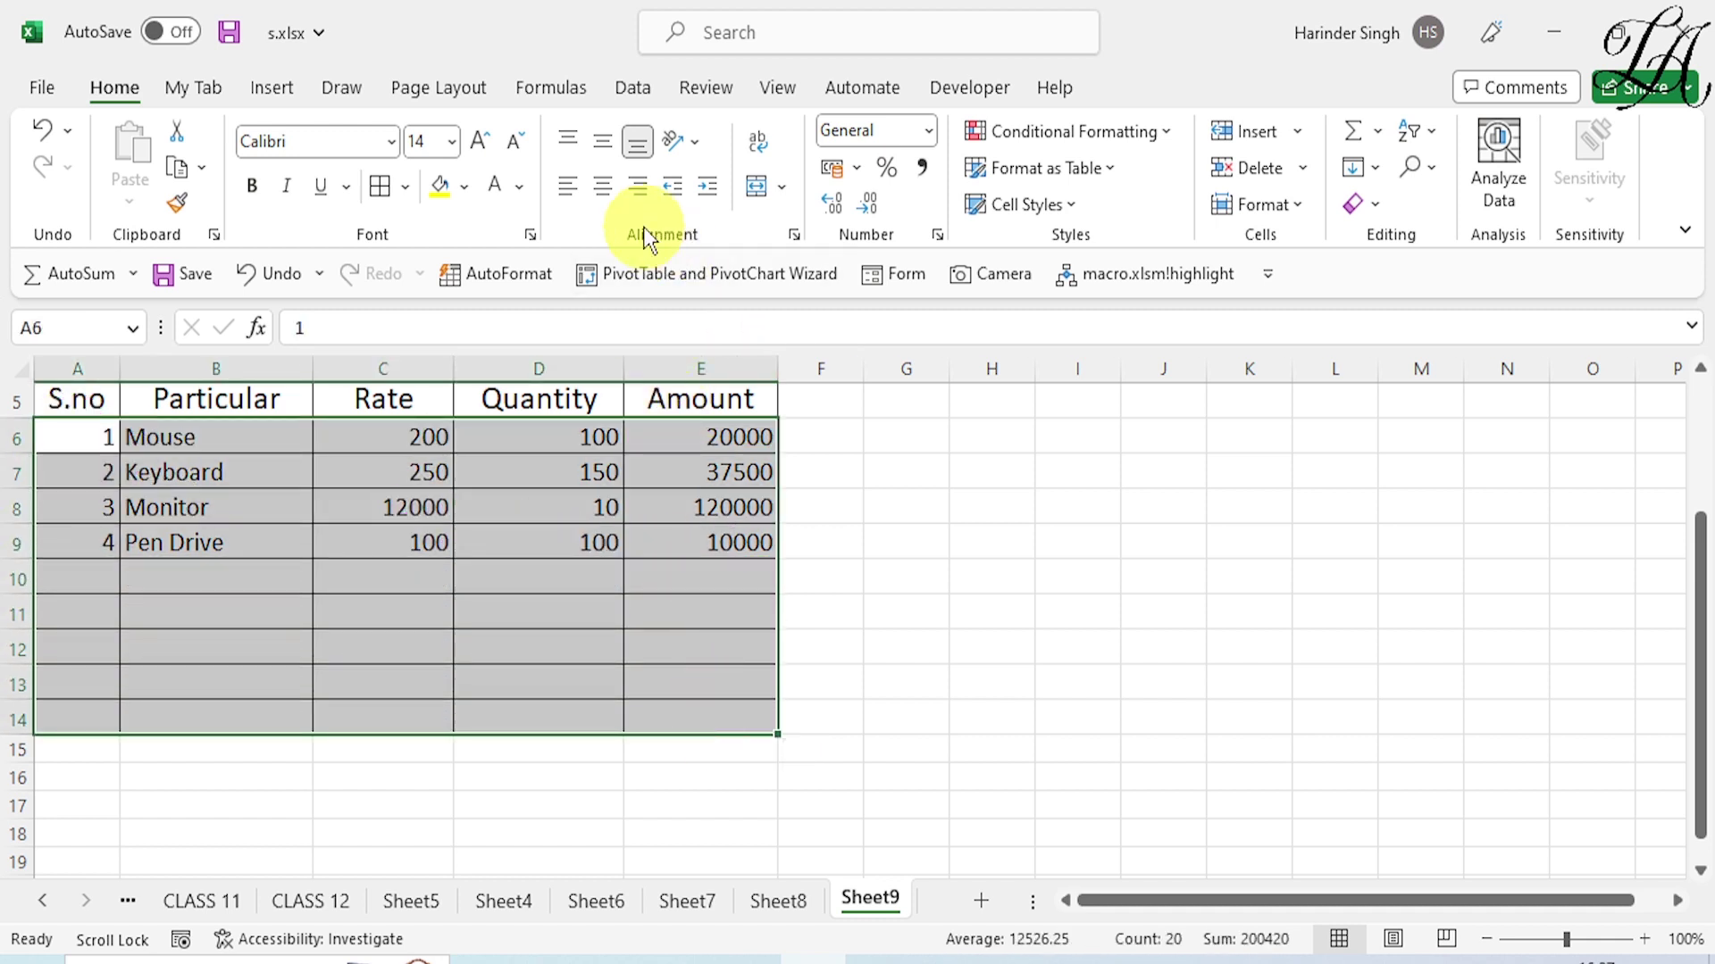
pyautogui.click(607, 184)
pyautogui.click(939, 627)
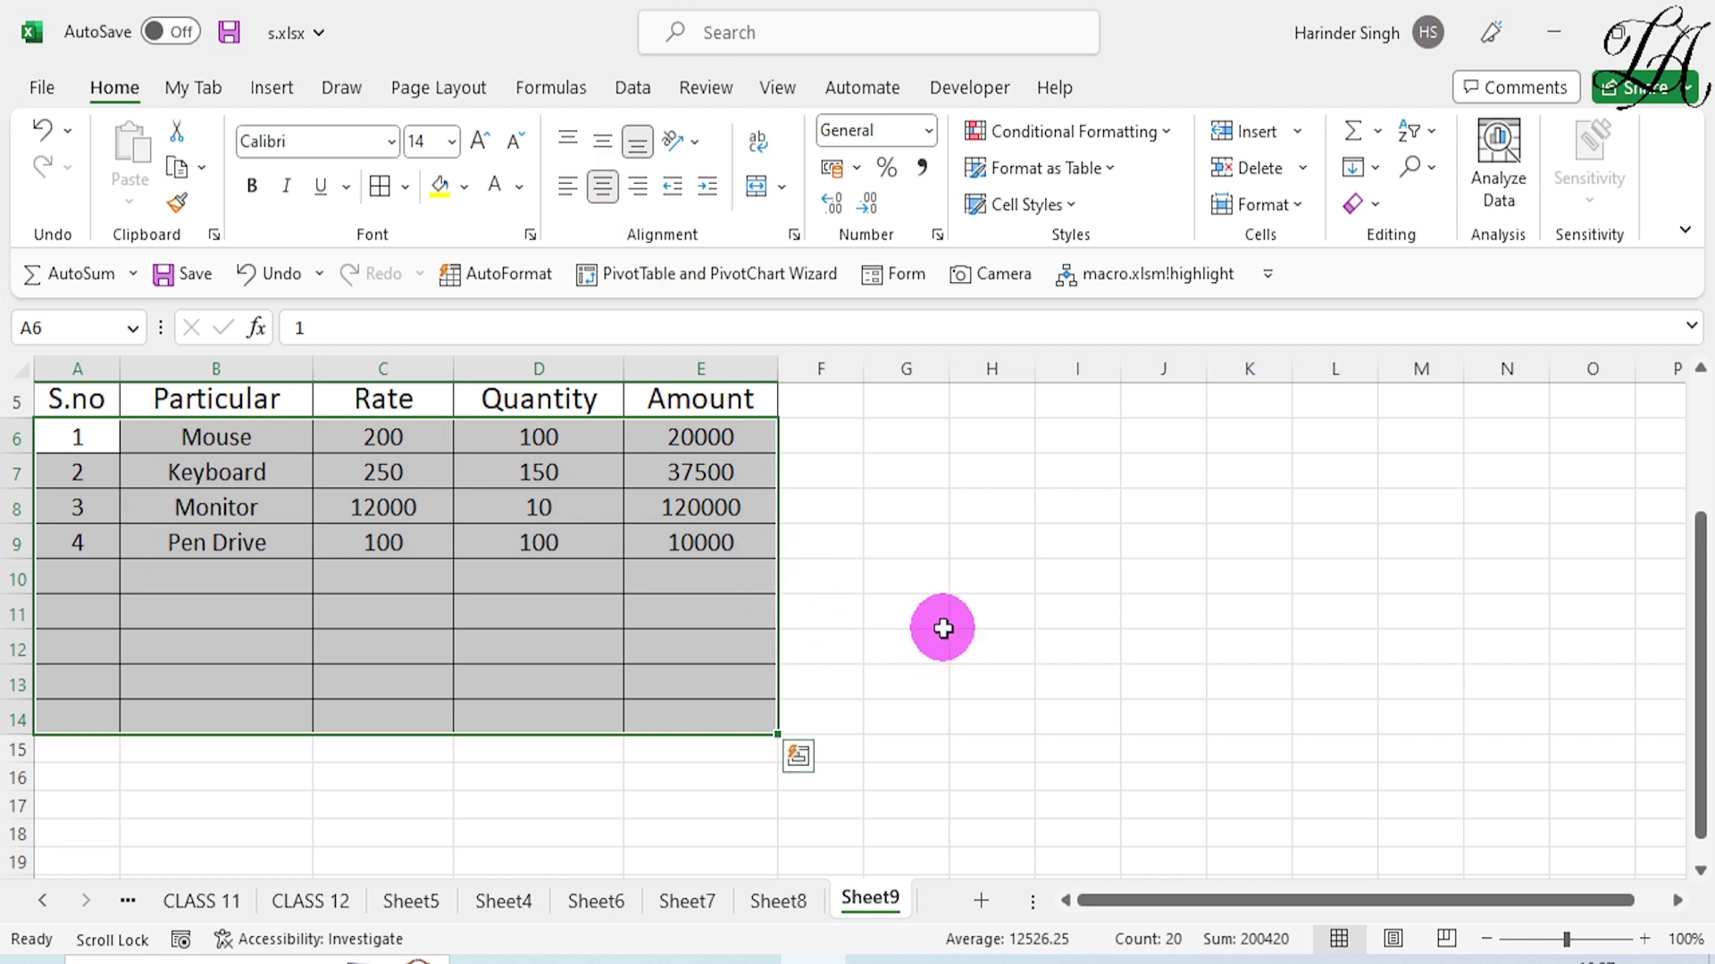
pyautogui.click(383, 505)
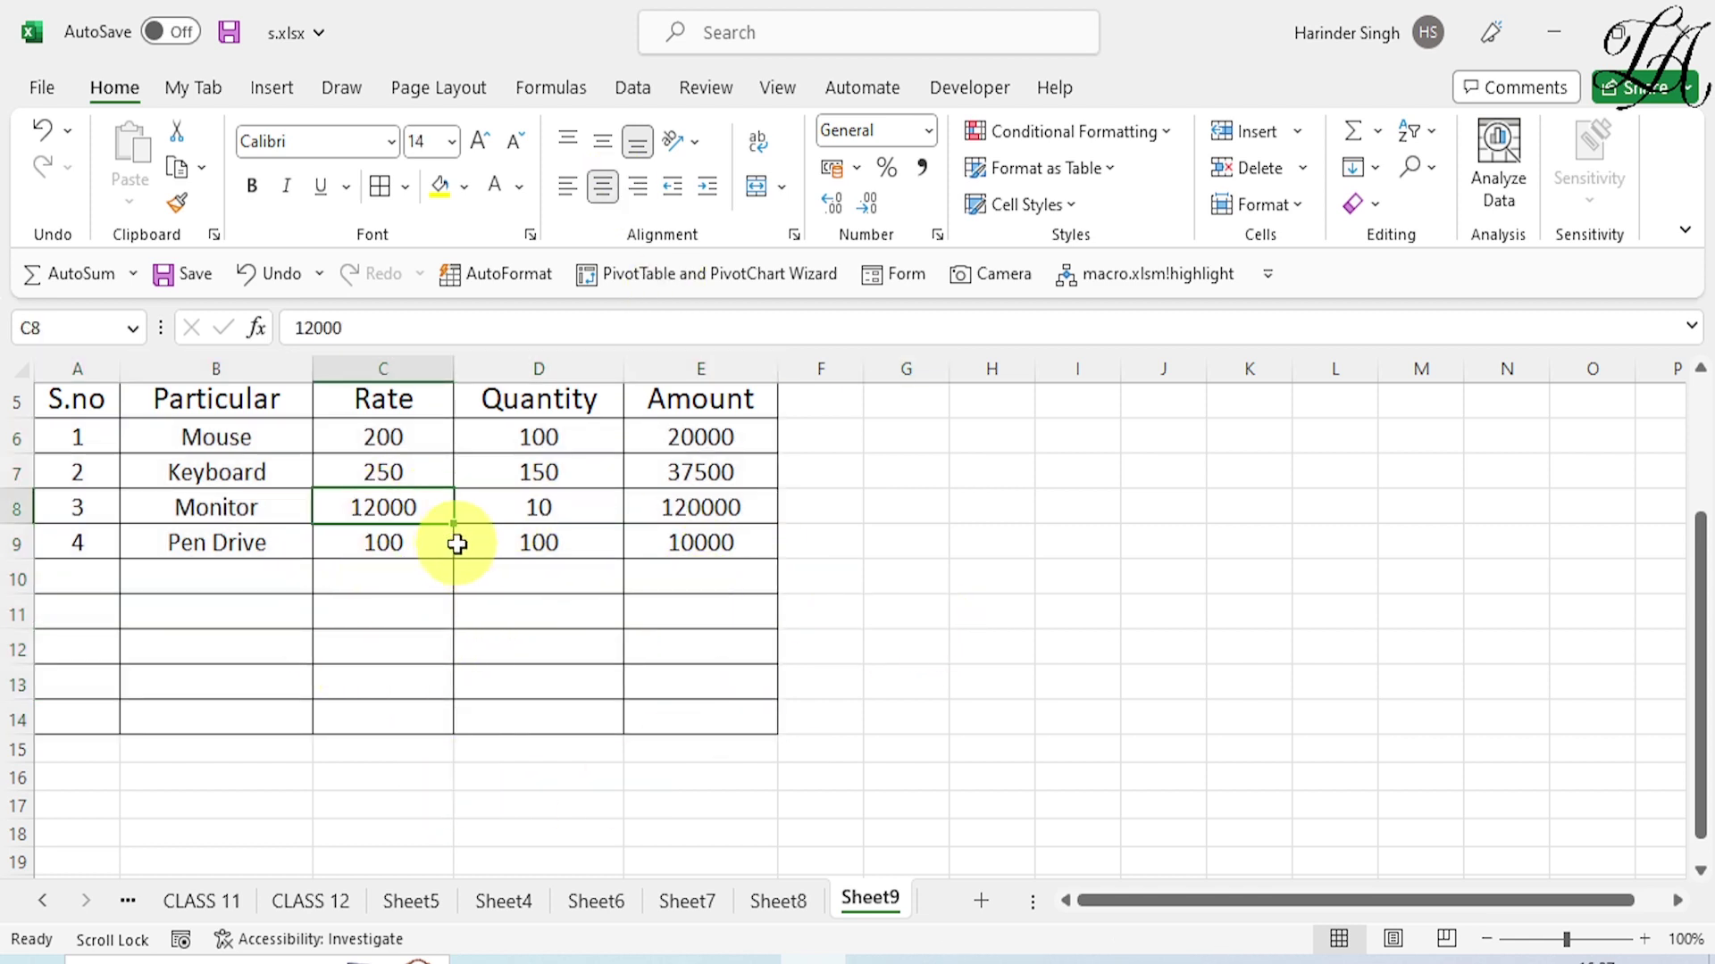
pyautogui.scroll(1, 457, 544)
pyautogui.scroll(1, 458, 544)
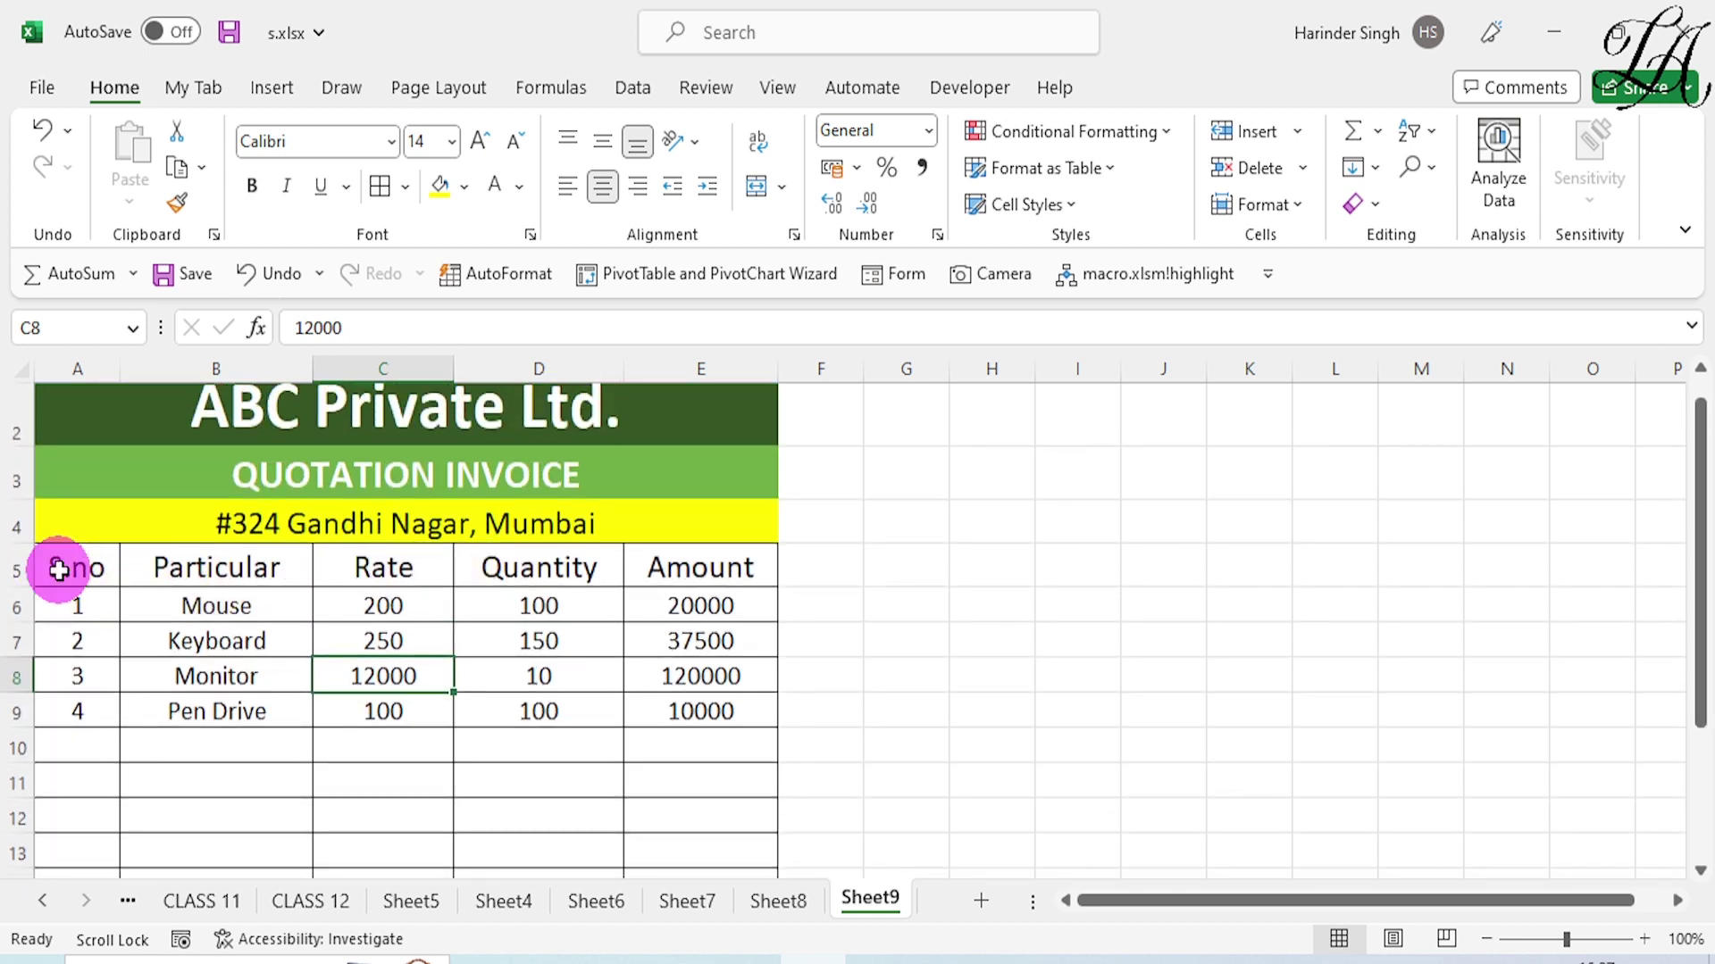
# Fill the header row A5:E5 (S.no to Amount) with blue-grey.
pyautogui.moveTo(58, 570); pyautogui.dragTo(679, 563)
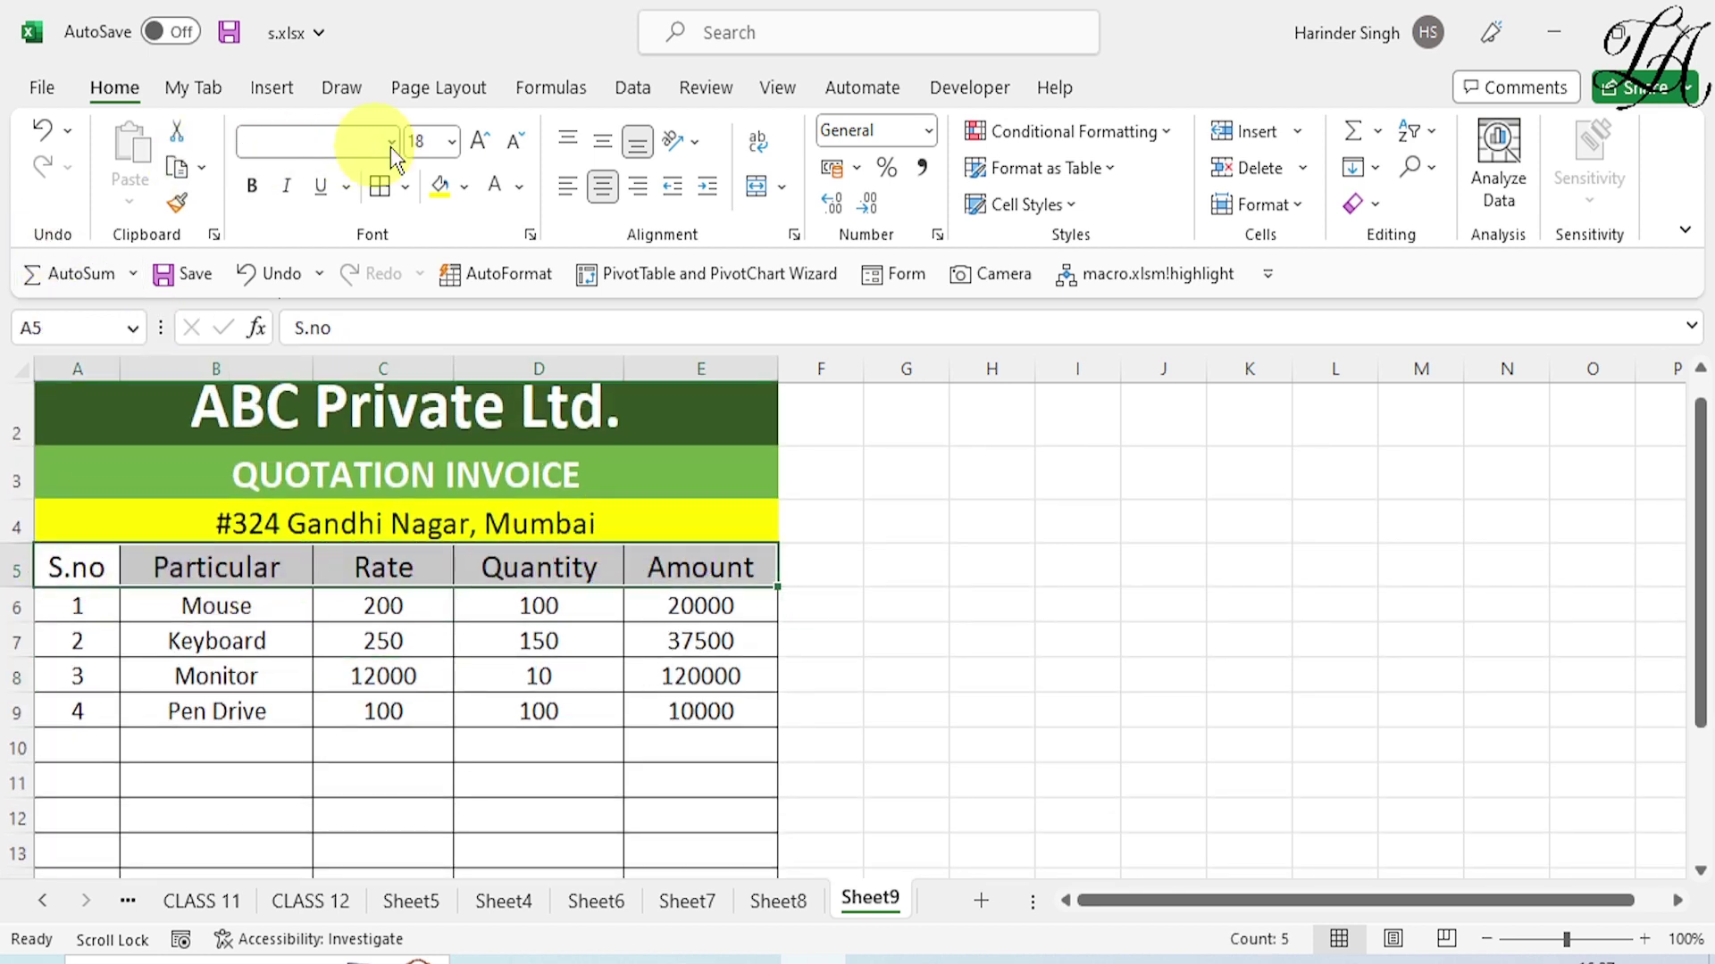
pyautogui.click(463, 188)
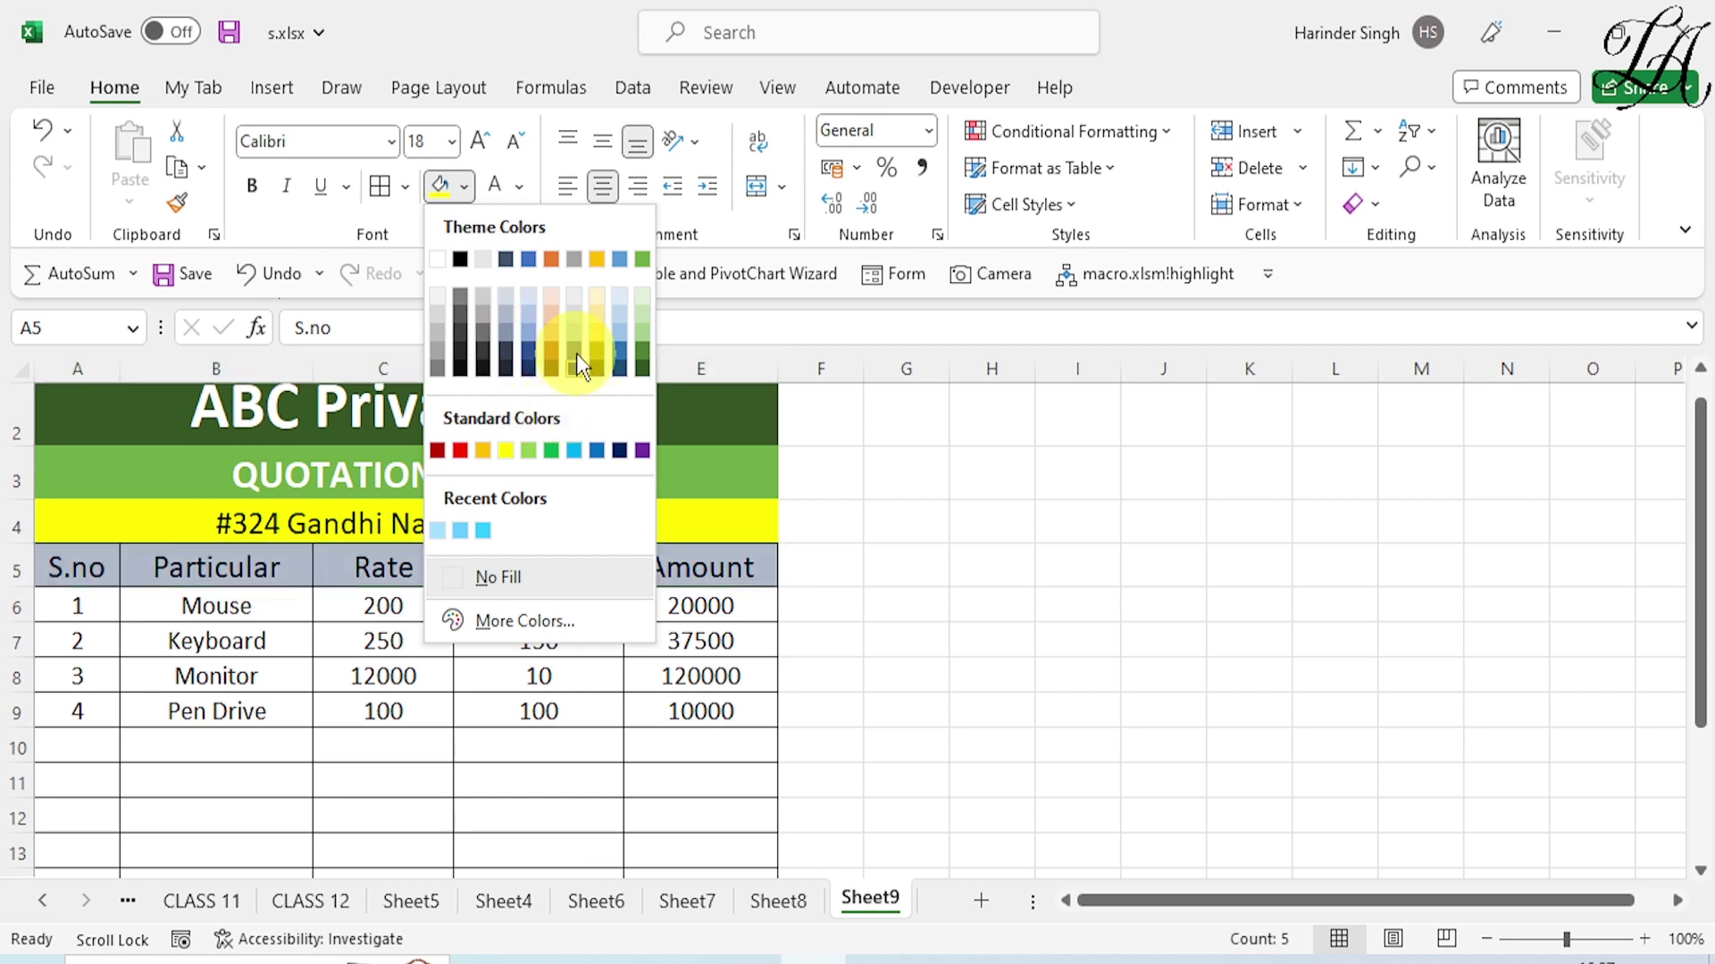
pyautogui.click(526, 303)
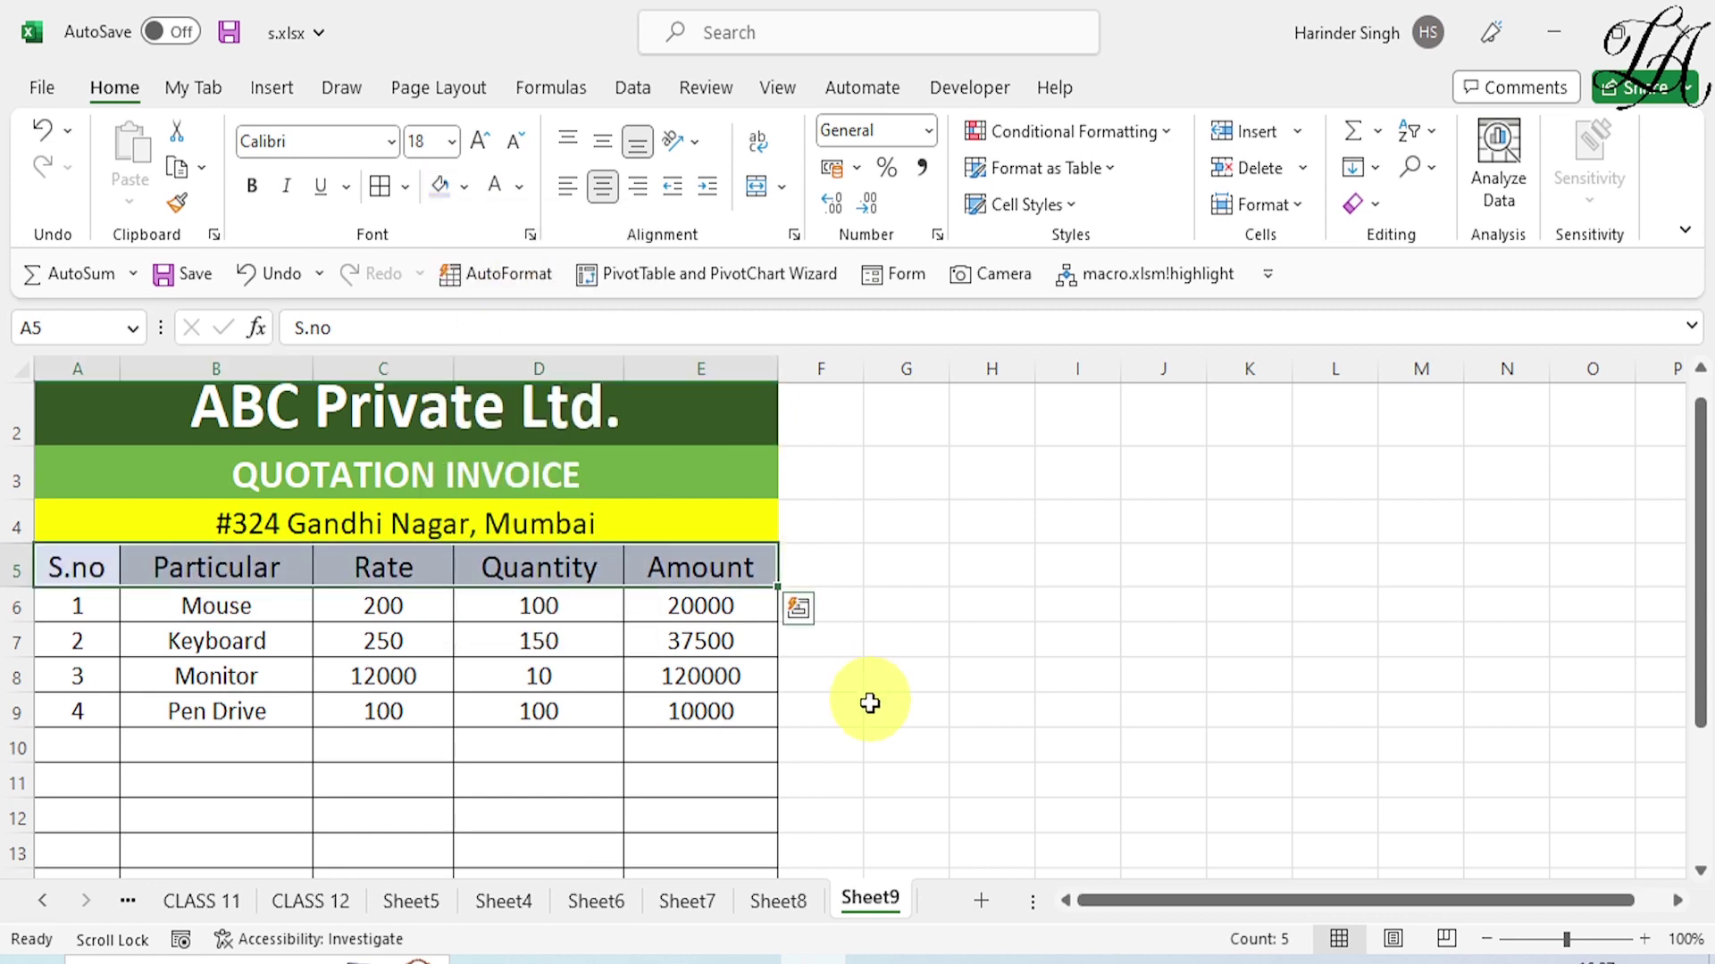
pyautogui.click(879, 765)
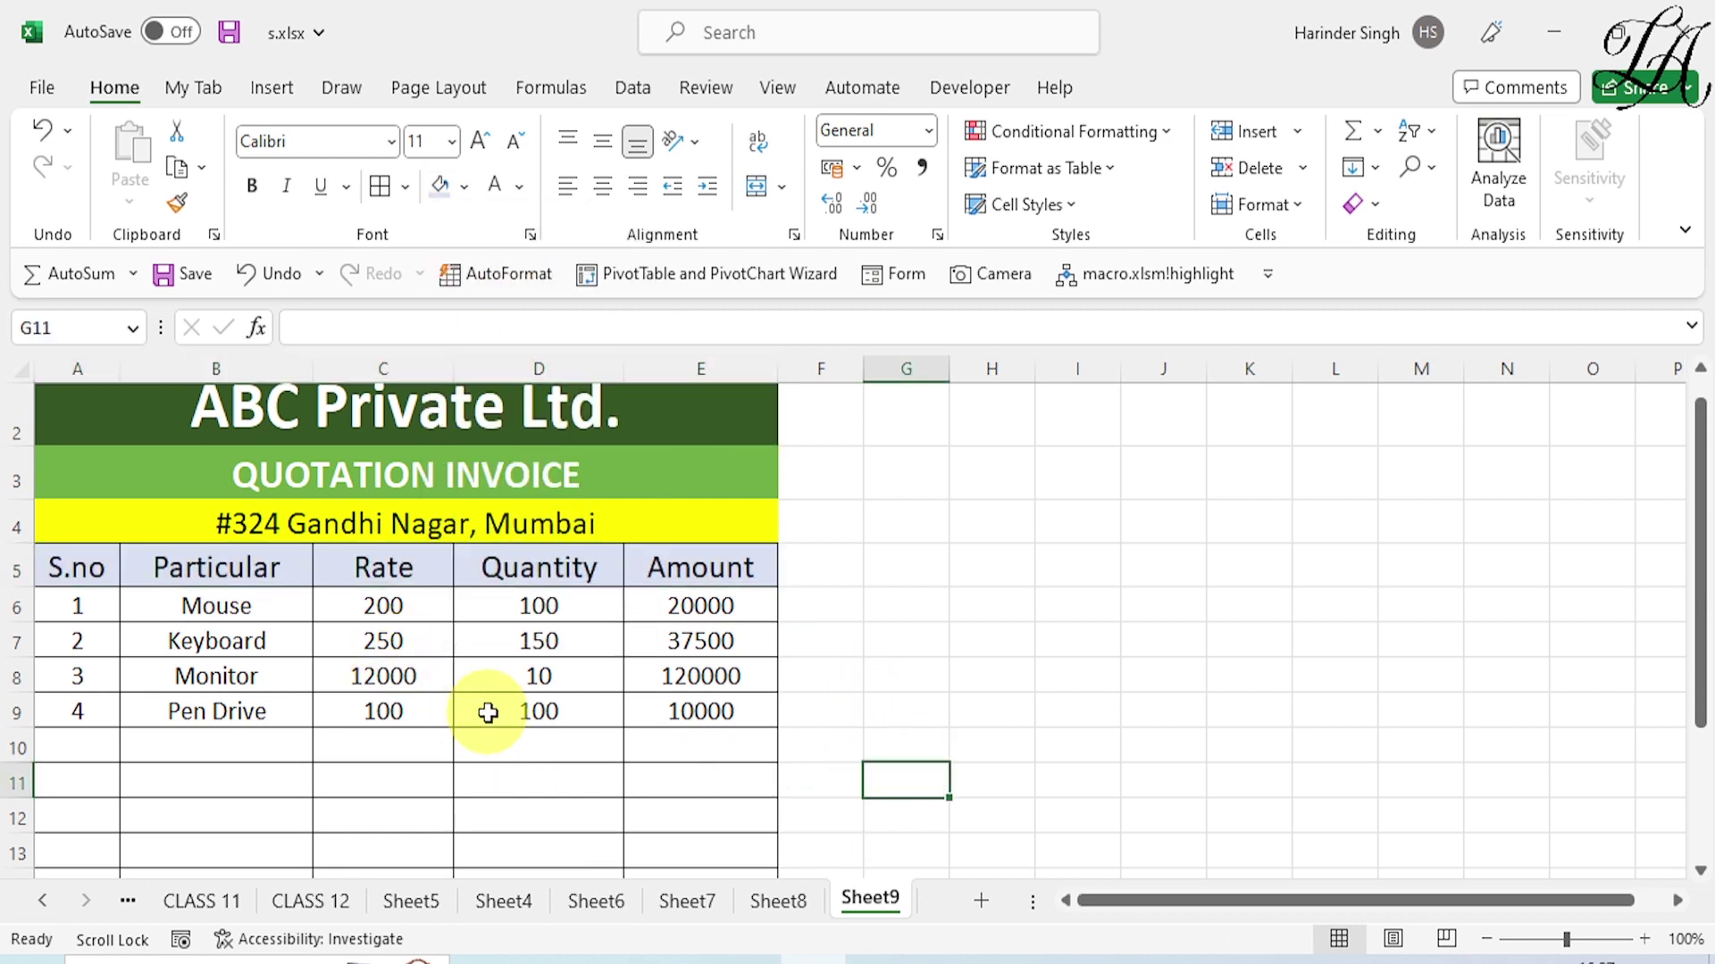
pyautogui.scroll(-1, 630, 685)
pyautogui.scroll(-1, 634, 687)
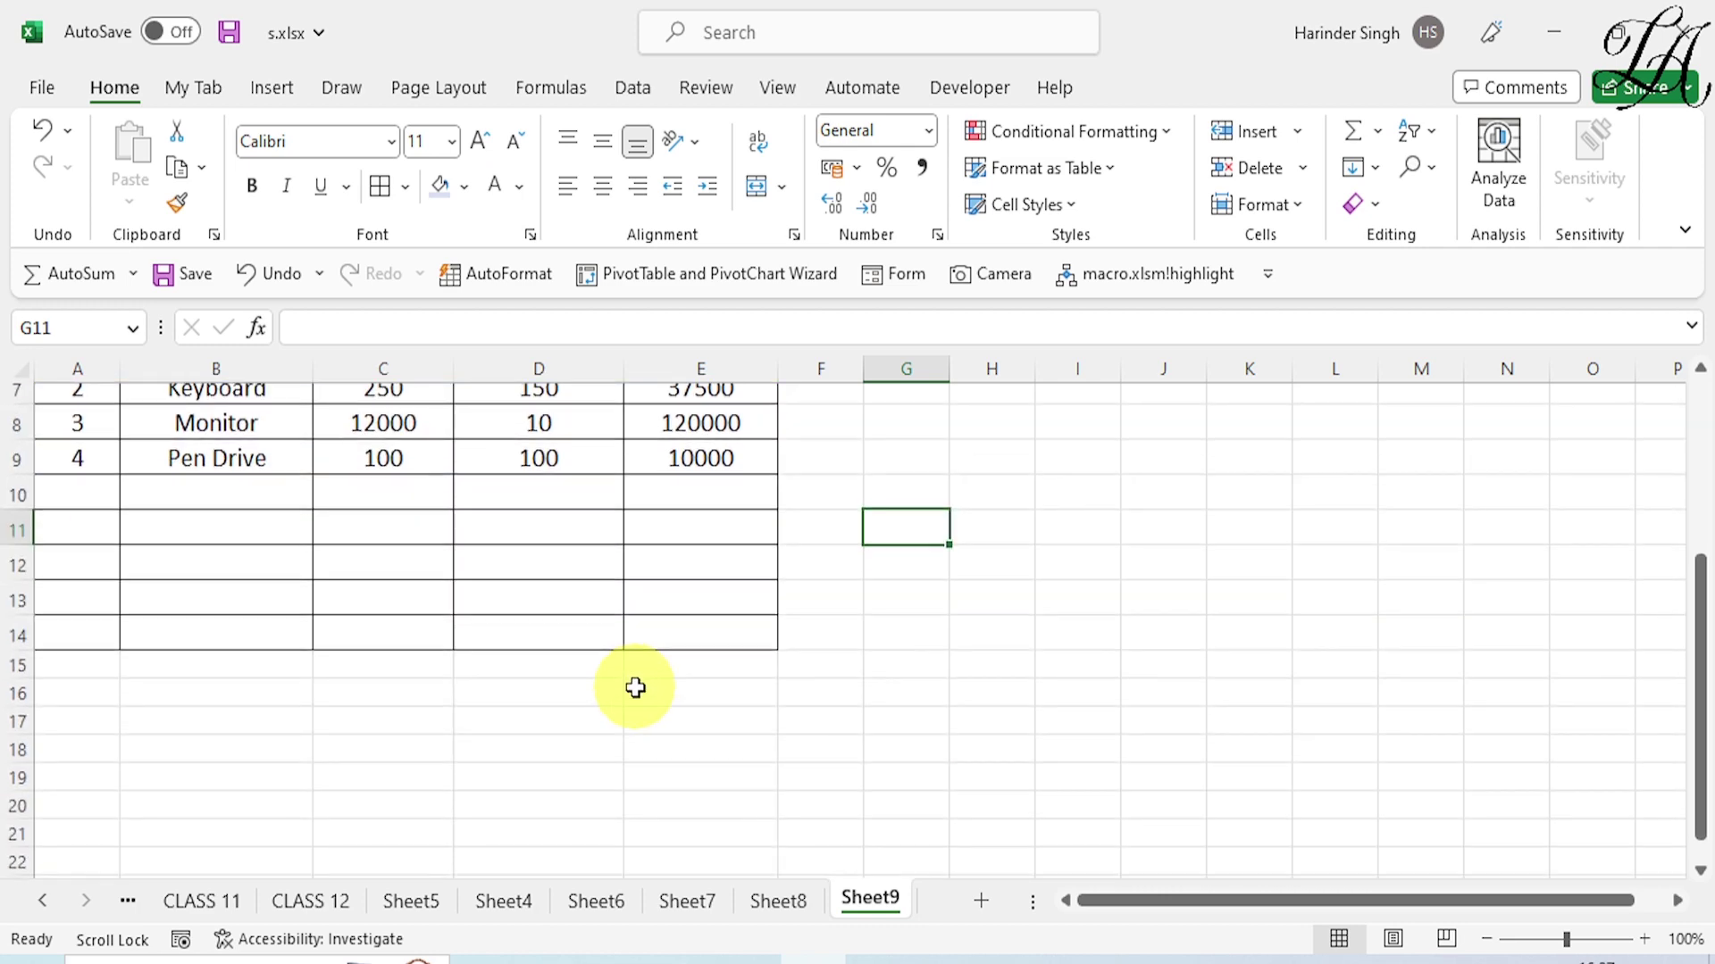
pyautogui.scroll(2, 479, 675)
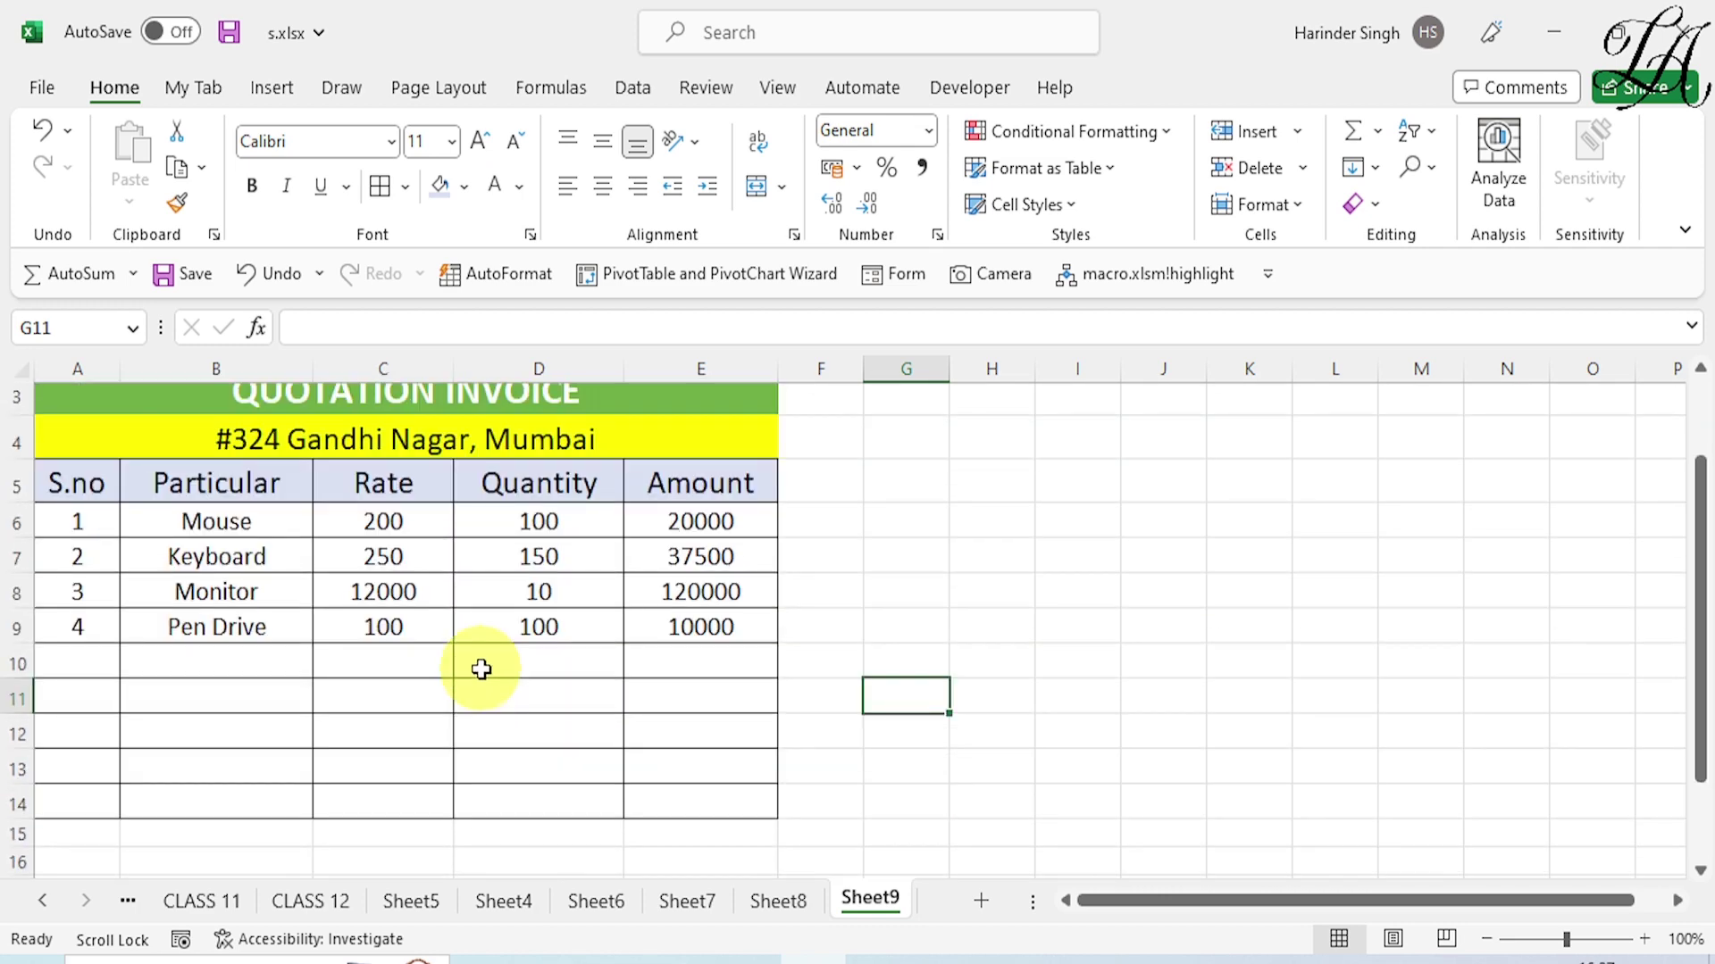
pyautogui.scroll(-2, 479, 673)
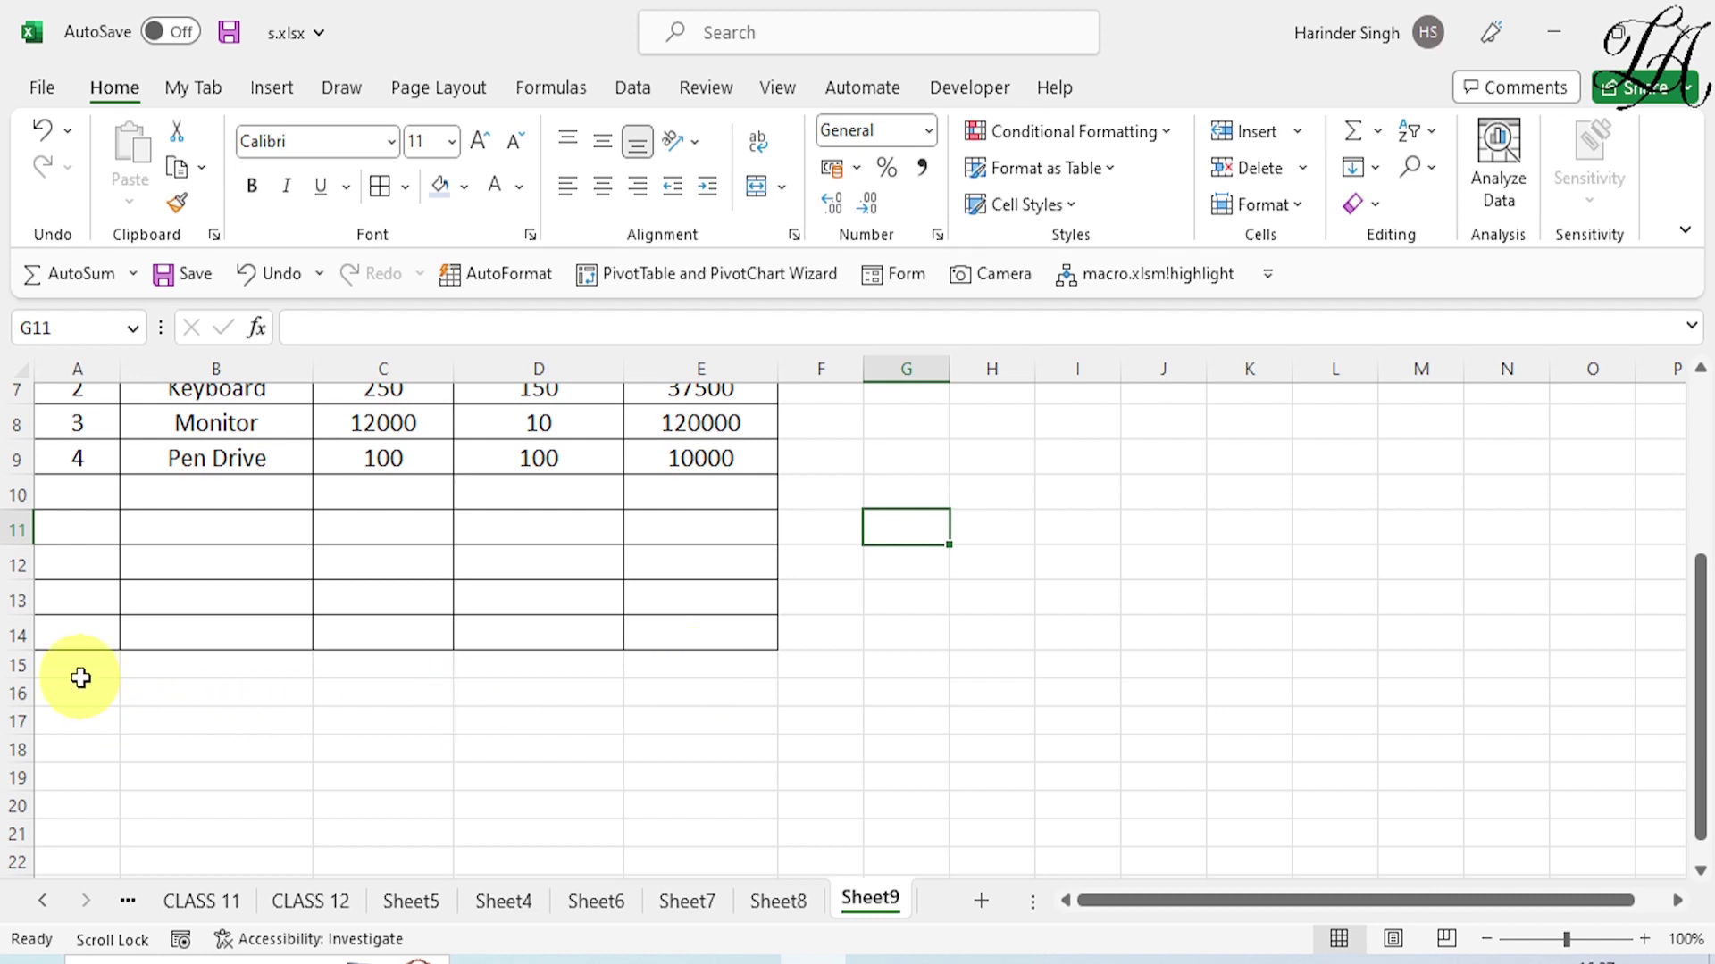
# Undo the last change, then merge C14:D14 and label it 'Total Amount'.
pyautogui.hotkey('ctrl', 'z')
pyautogui.moveTo(415, 632); pyautogui.dragTo(532, 629)
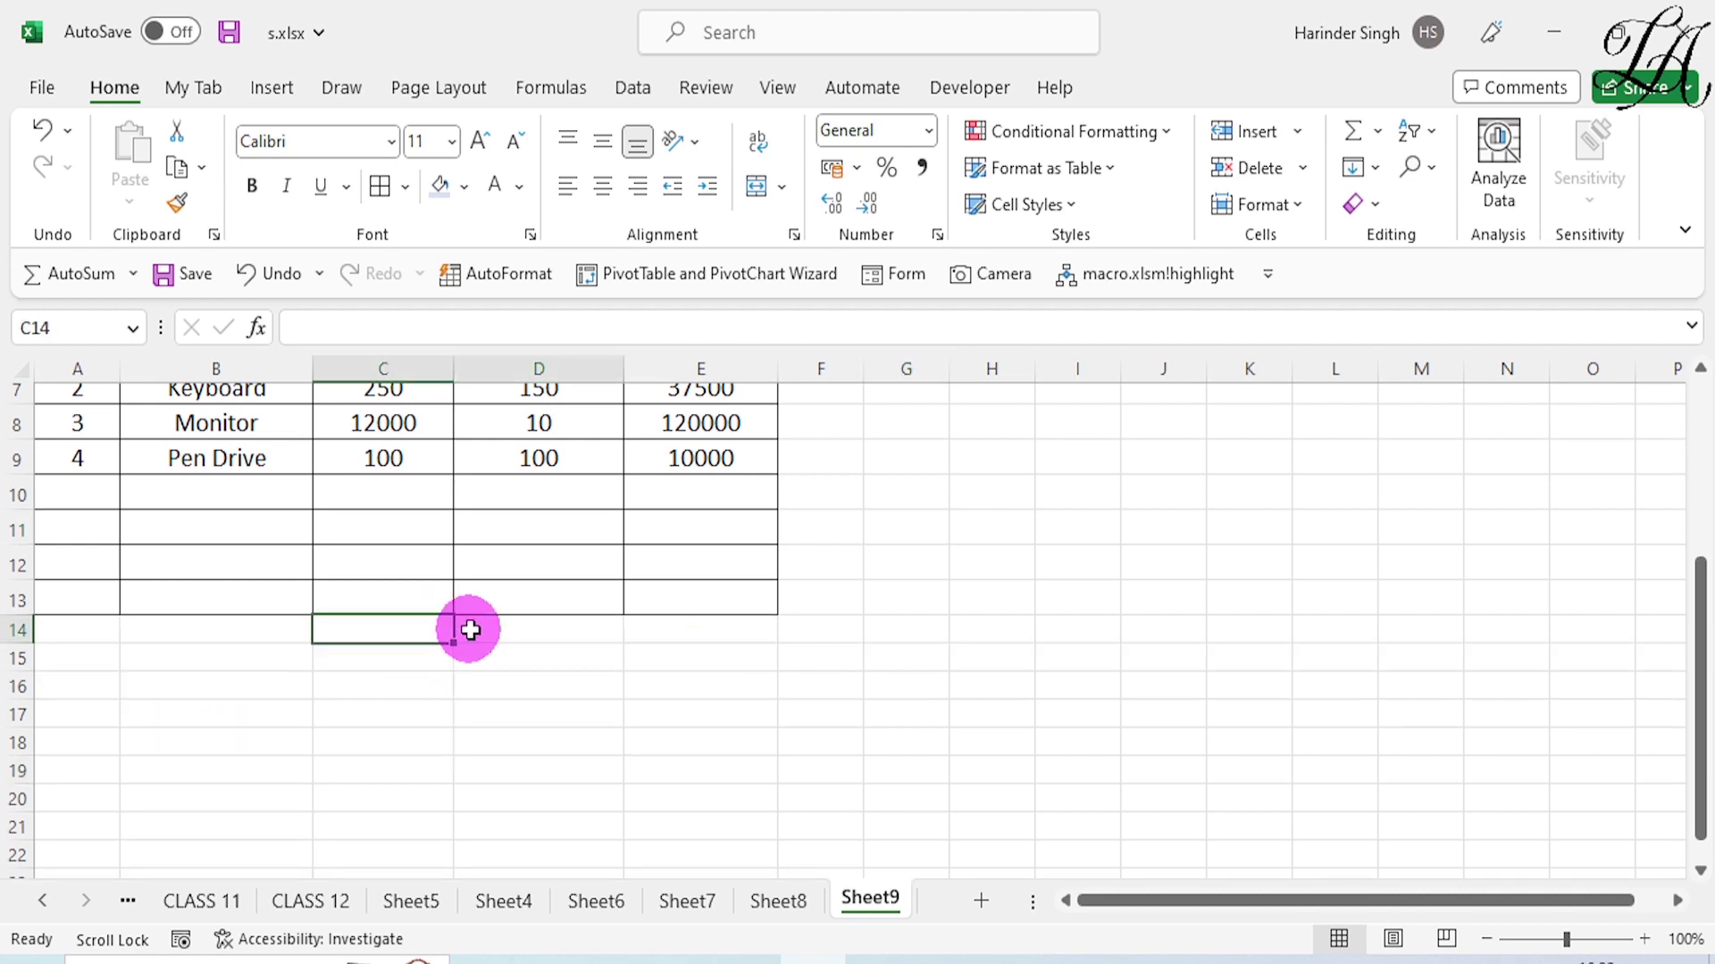
pyautogui.click(755, 192)
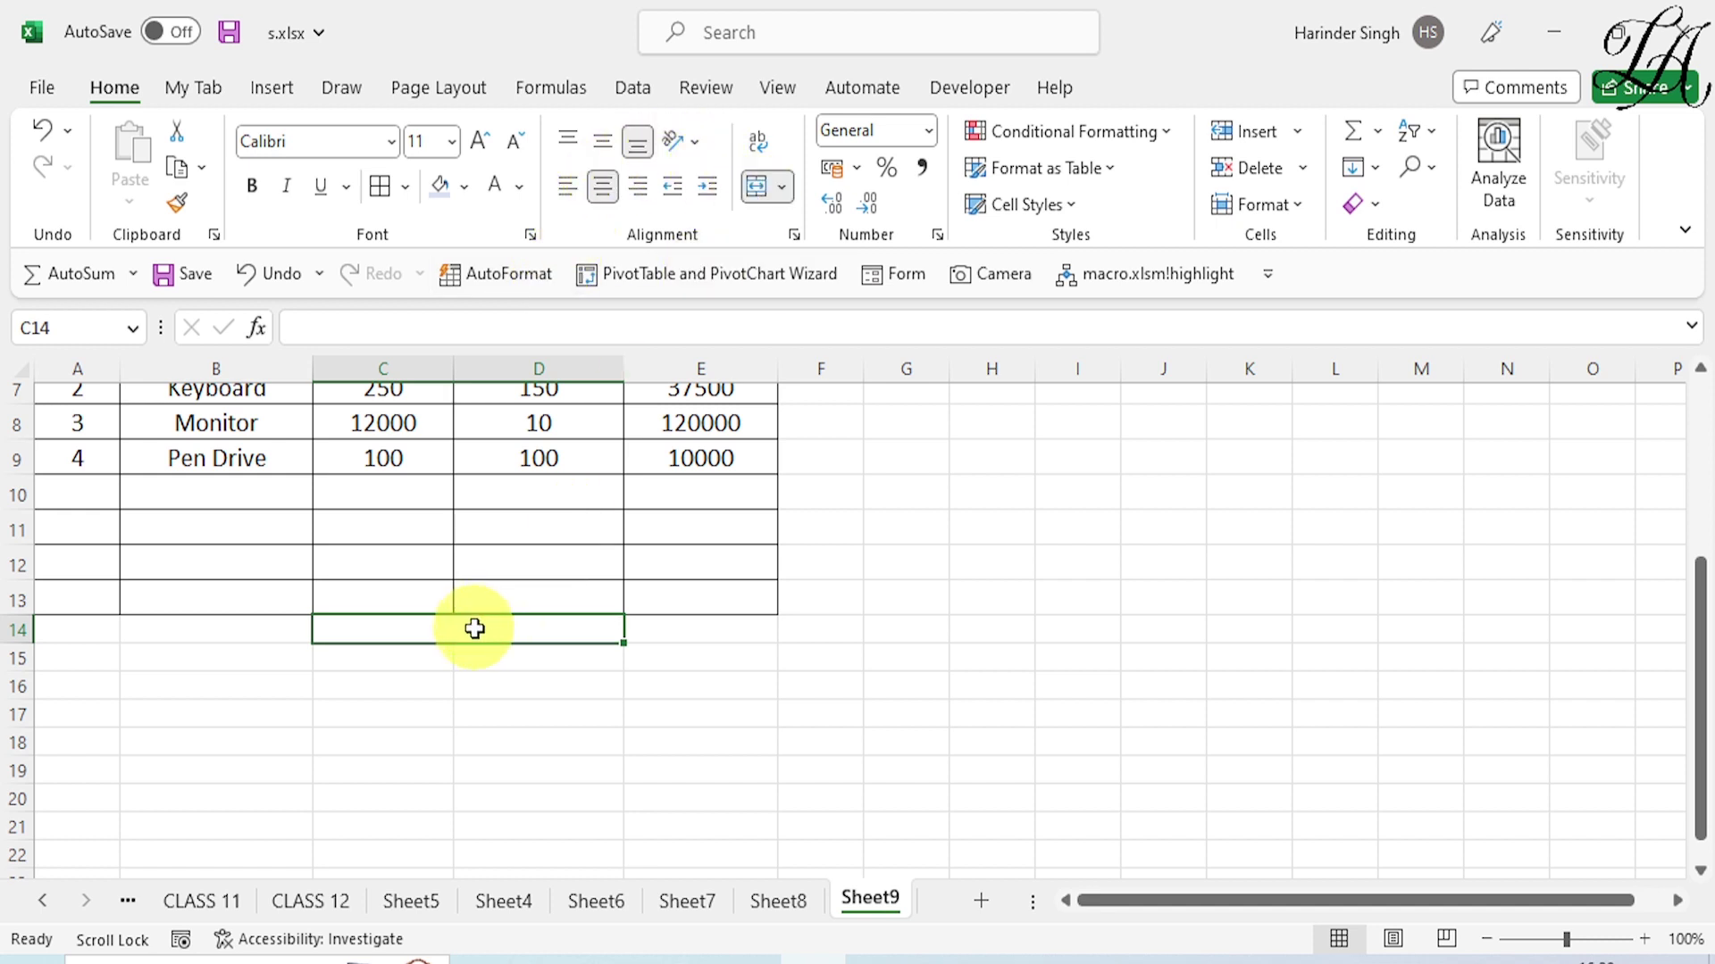
pyautogui.write('Total Amount')
# Enter =SUM(E6:E13) in E14 to total the Amount column as 187500.
pyautogui.click(701, 630)
pyautogui.write('=')
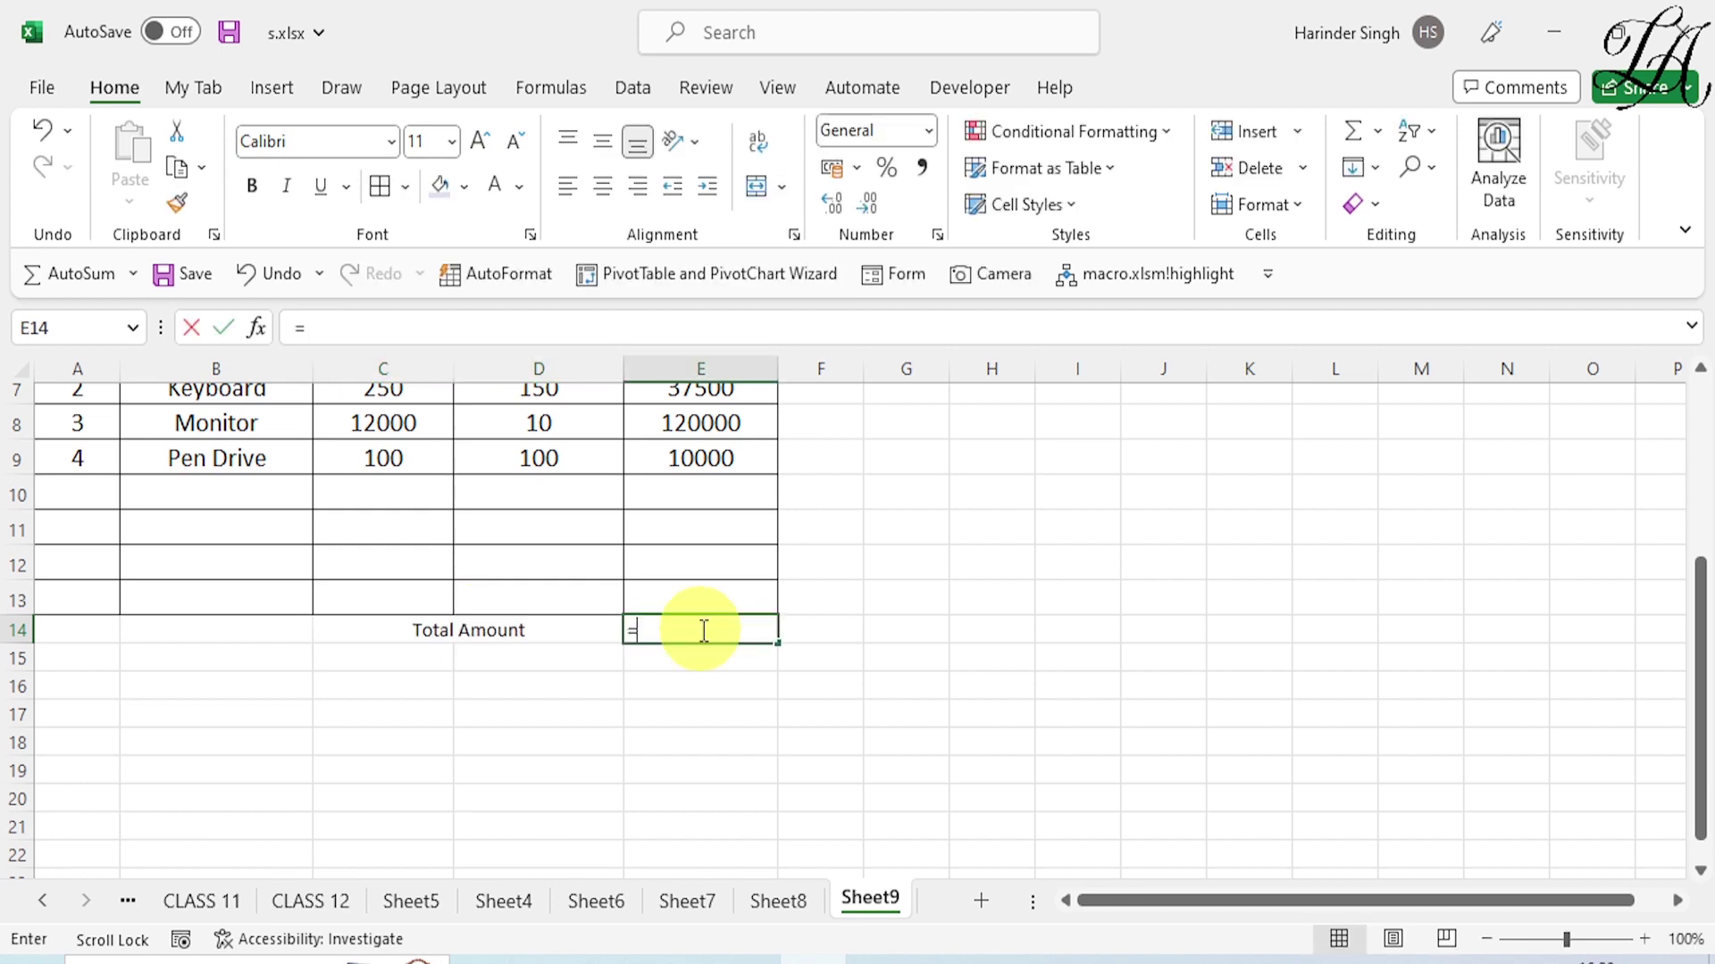
pyautogui.write('su')
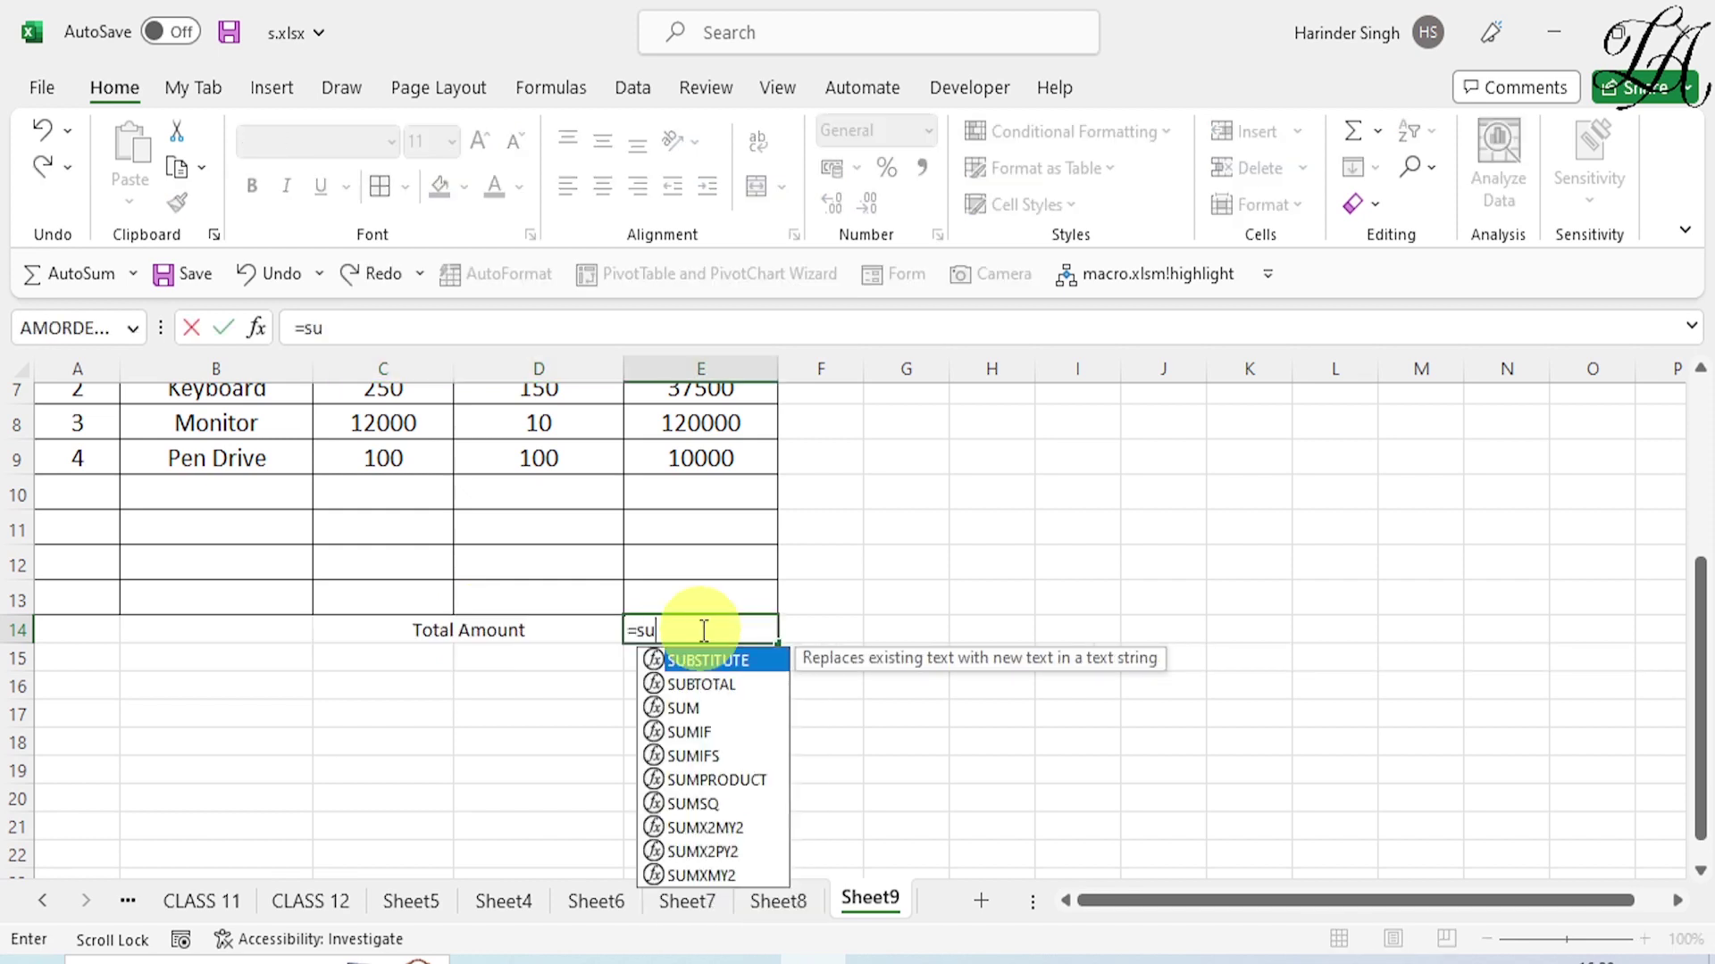
pyautogui.write('m(')
pyautogui.scroll(1, 703, 625)
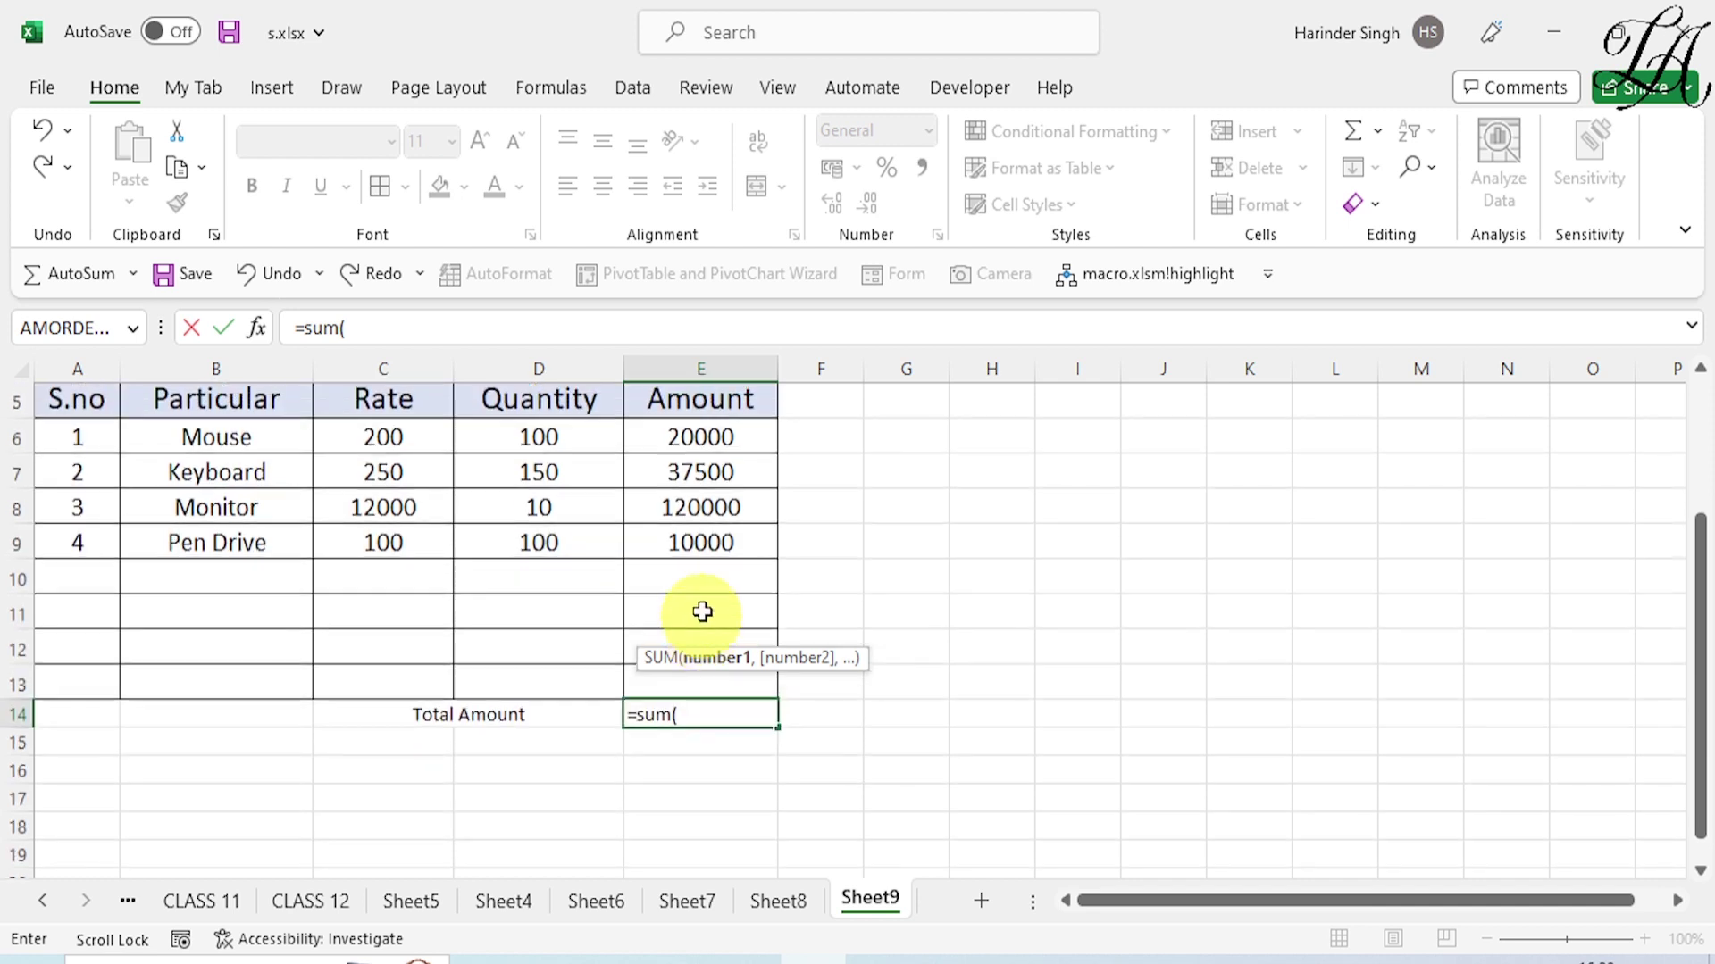
pyautogui.moveTo(701, 435); pyautogui.dragTo(714, 669)
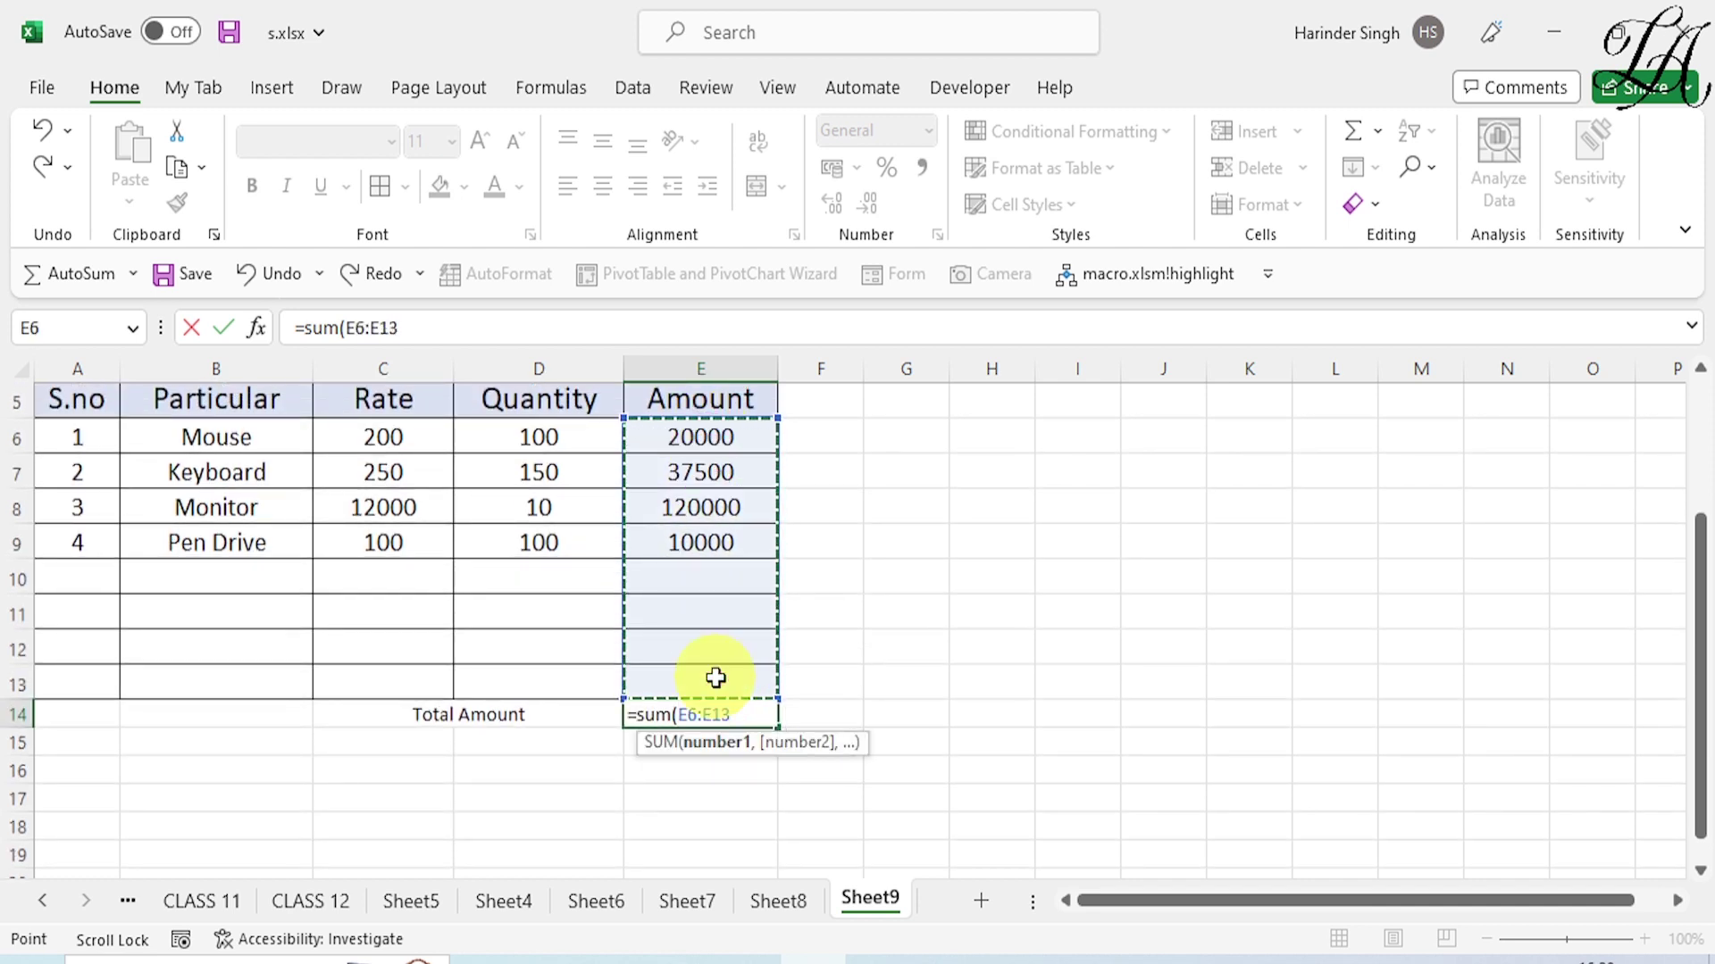
pyautogui.write(')')
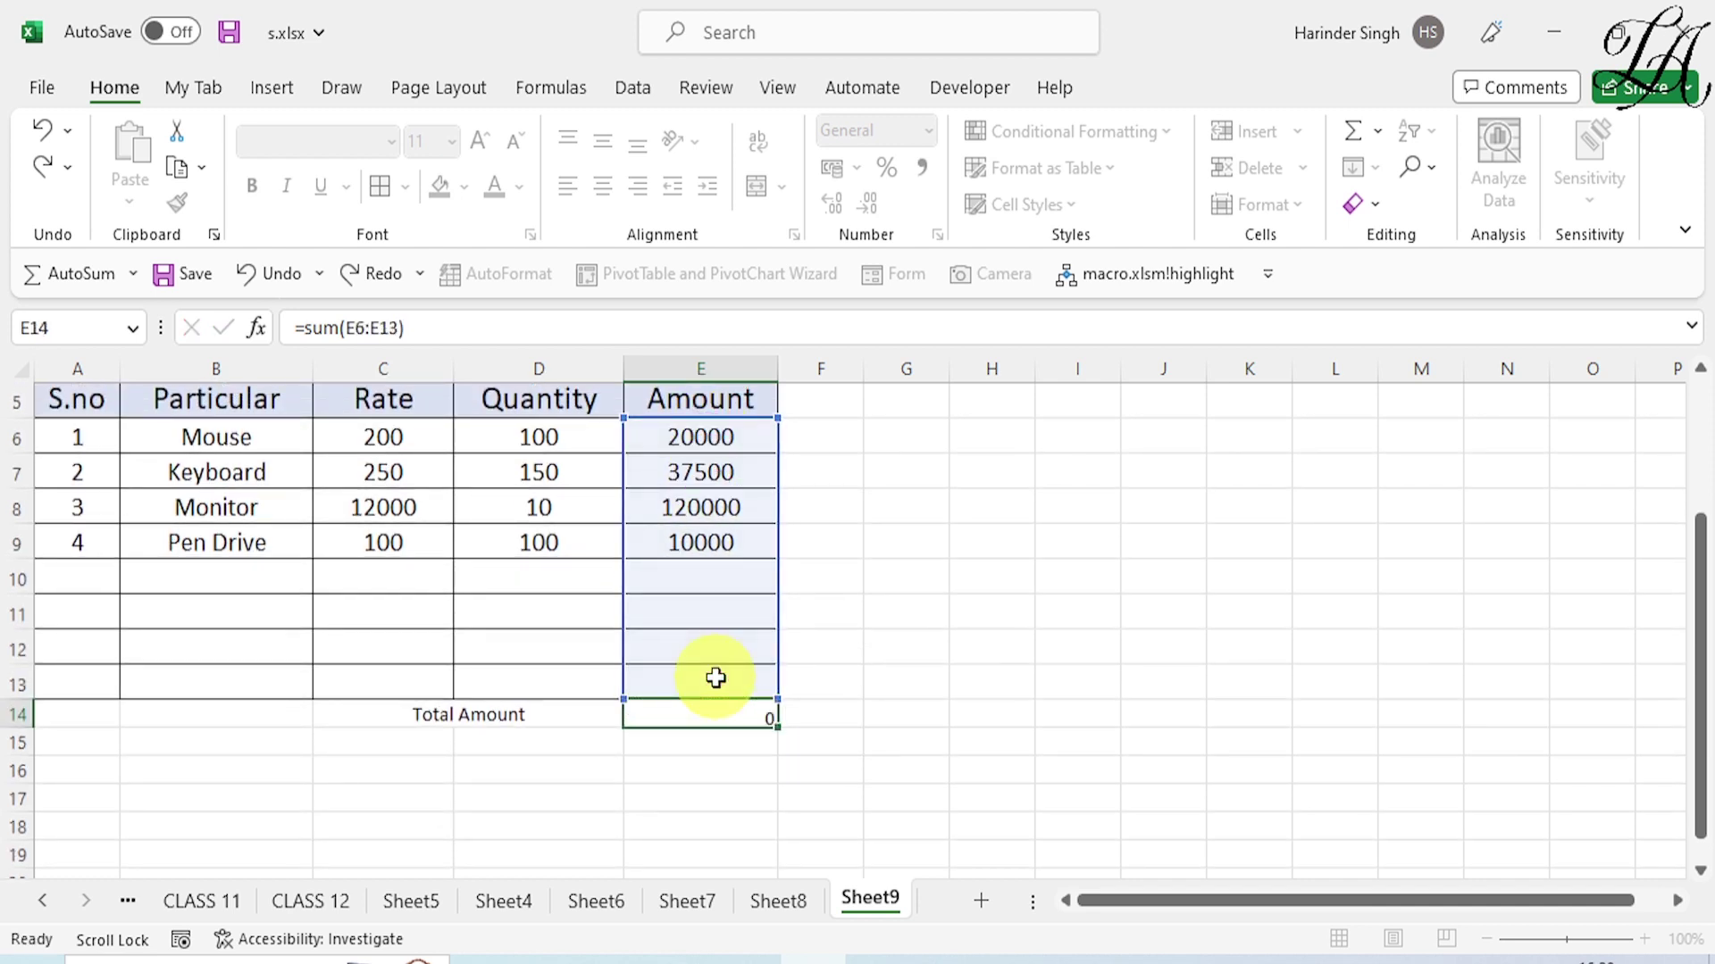
pyautogui.press('Return')
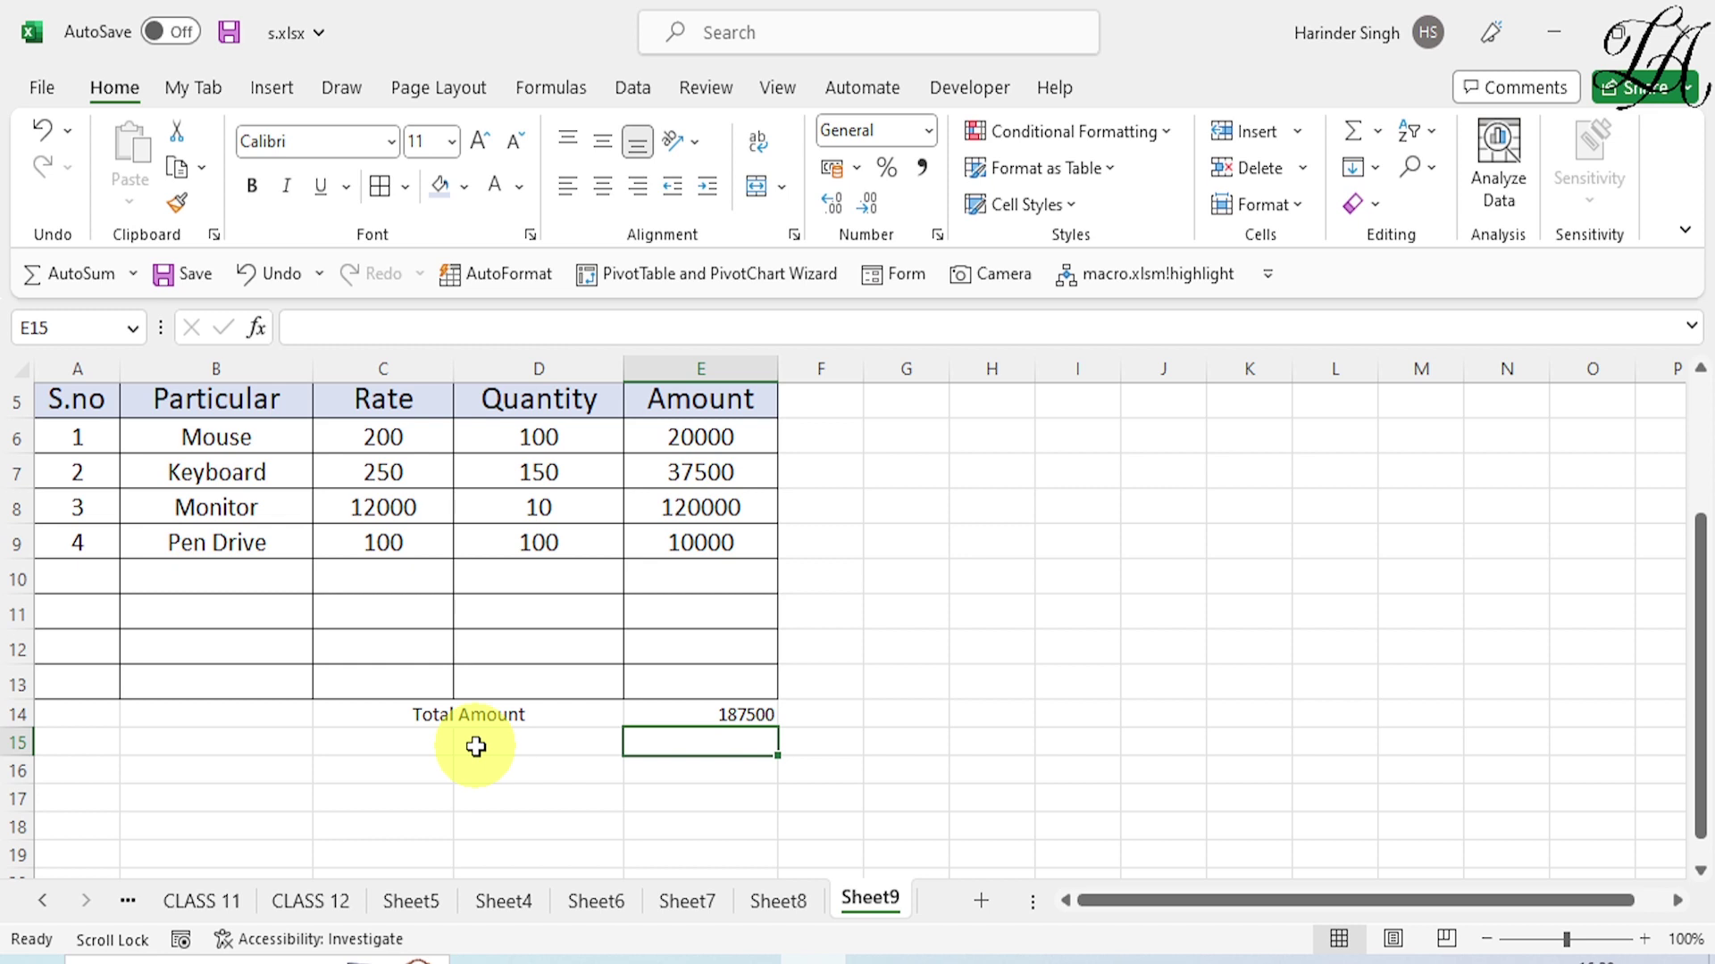
pyautogui.click(407, 744)
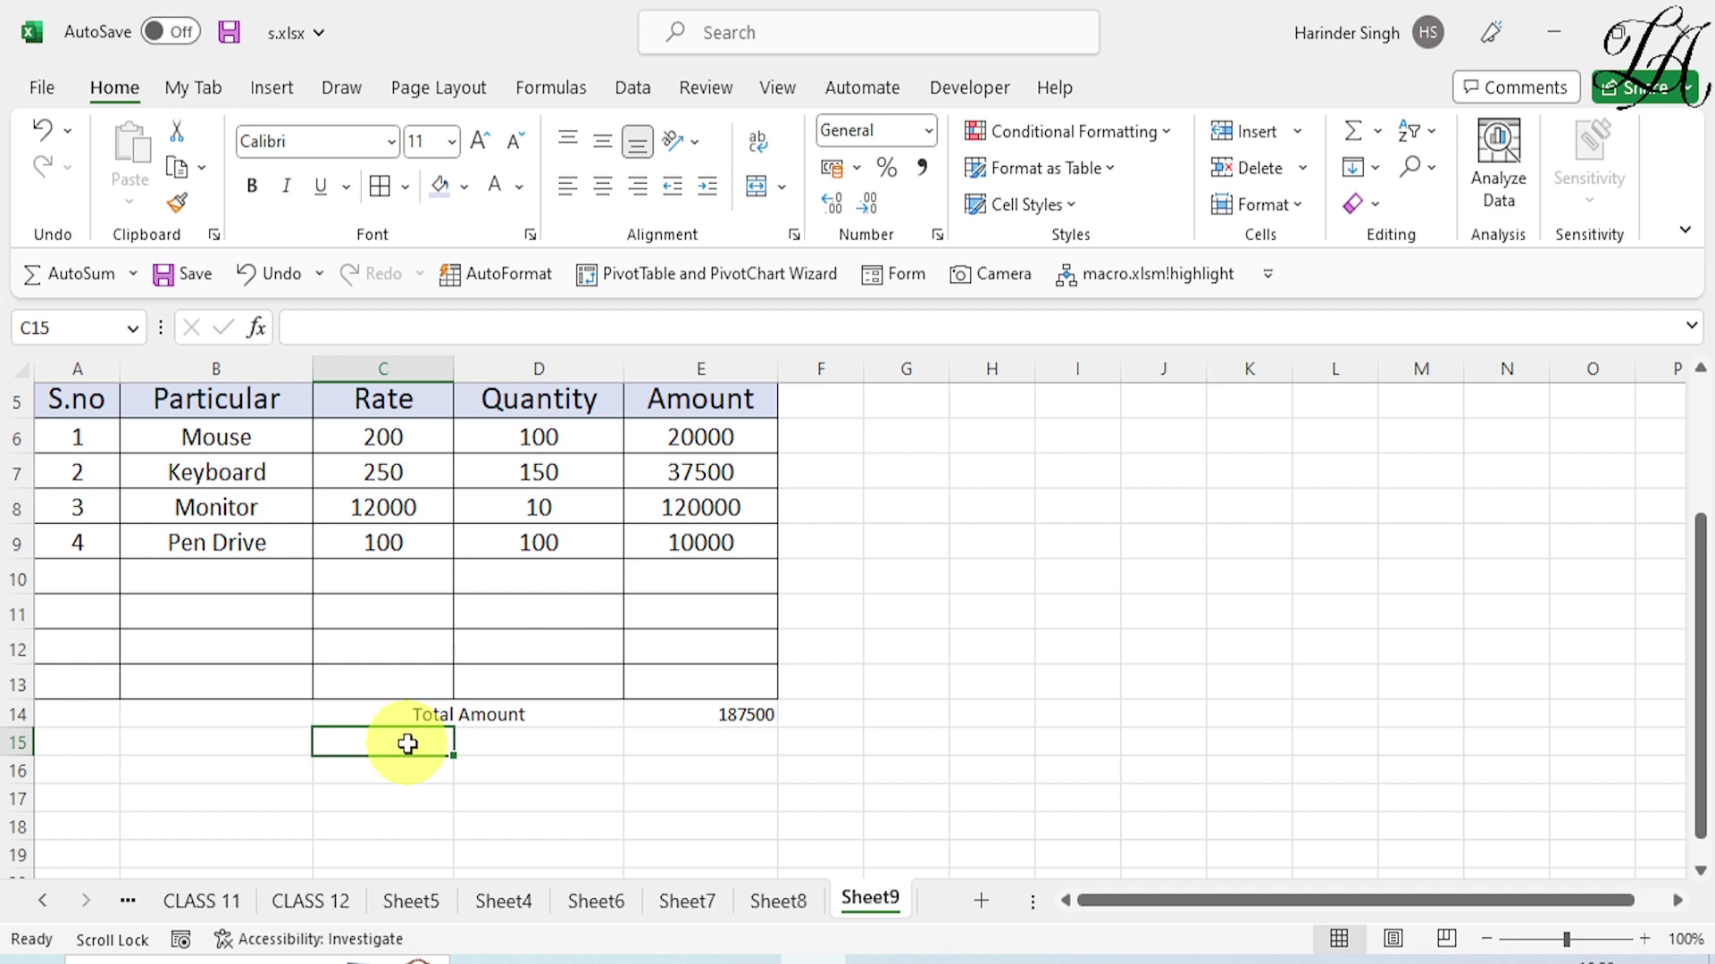
# Enter SGST in C15 and CGST in C16, each with a 9% rate in column D.
pyautogui.write('S')
pyautogui.write('GST')
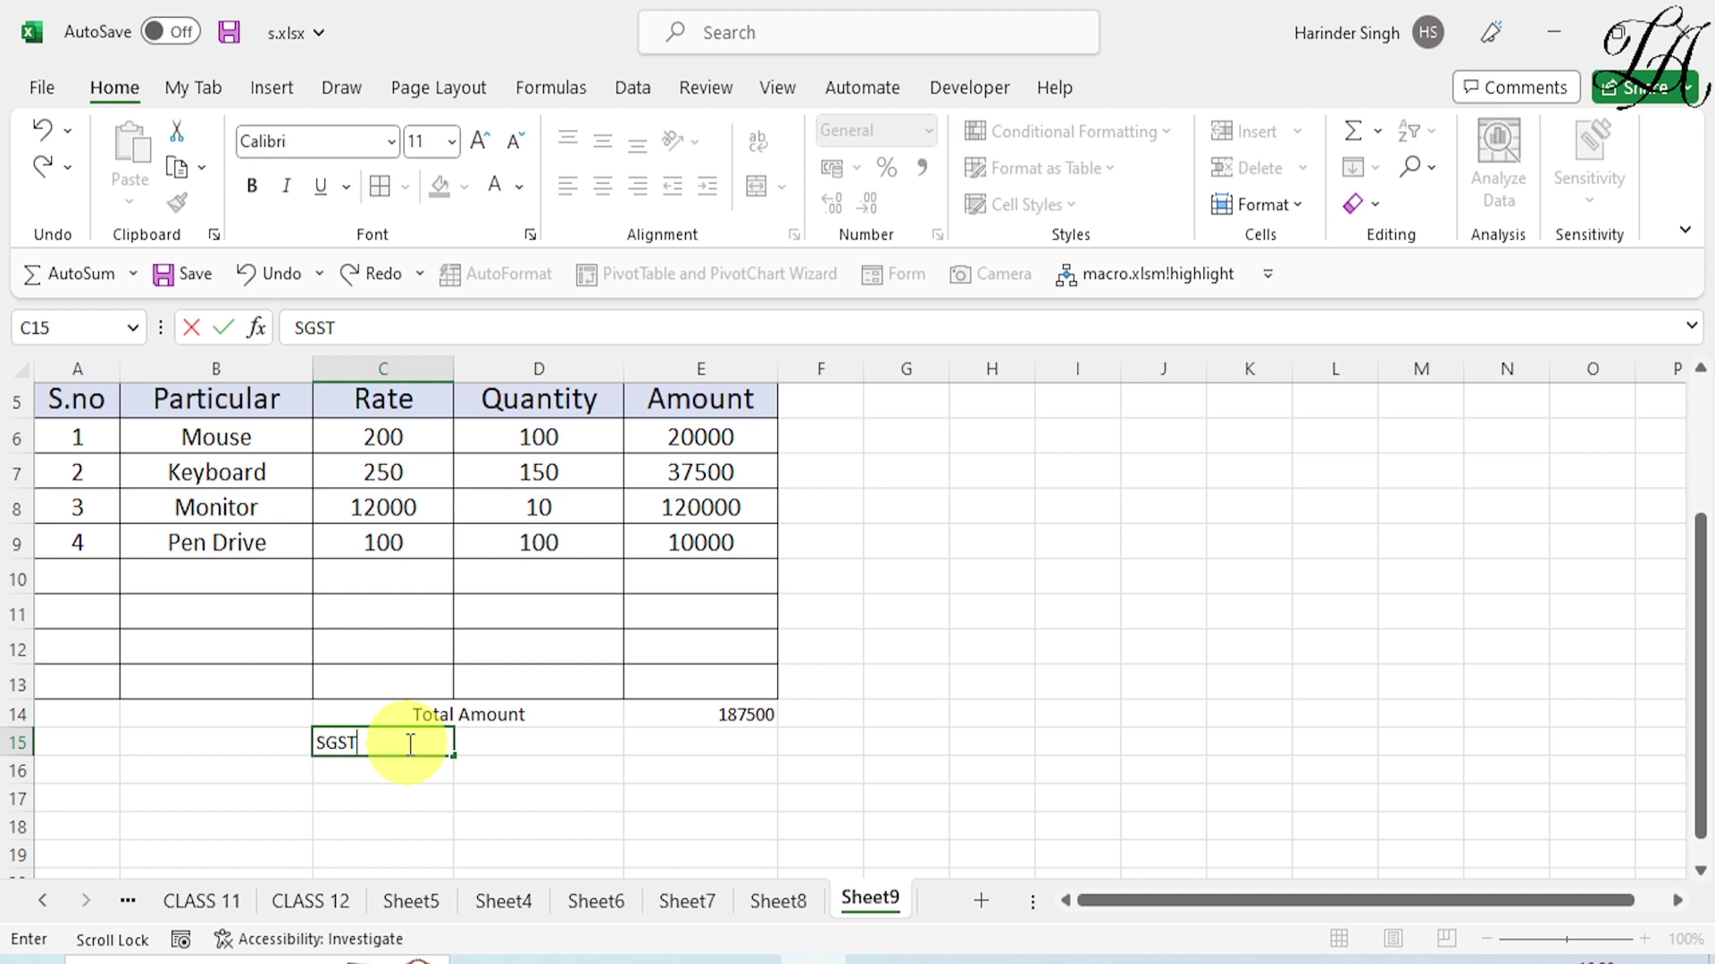
pyautogui.click(397, 775)
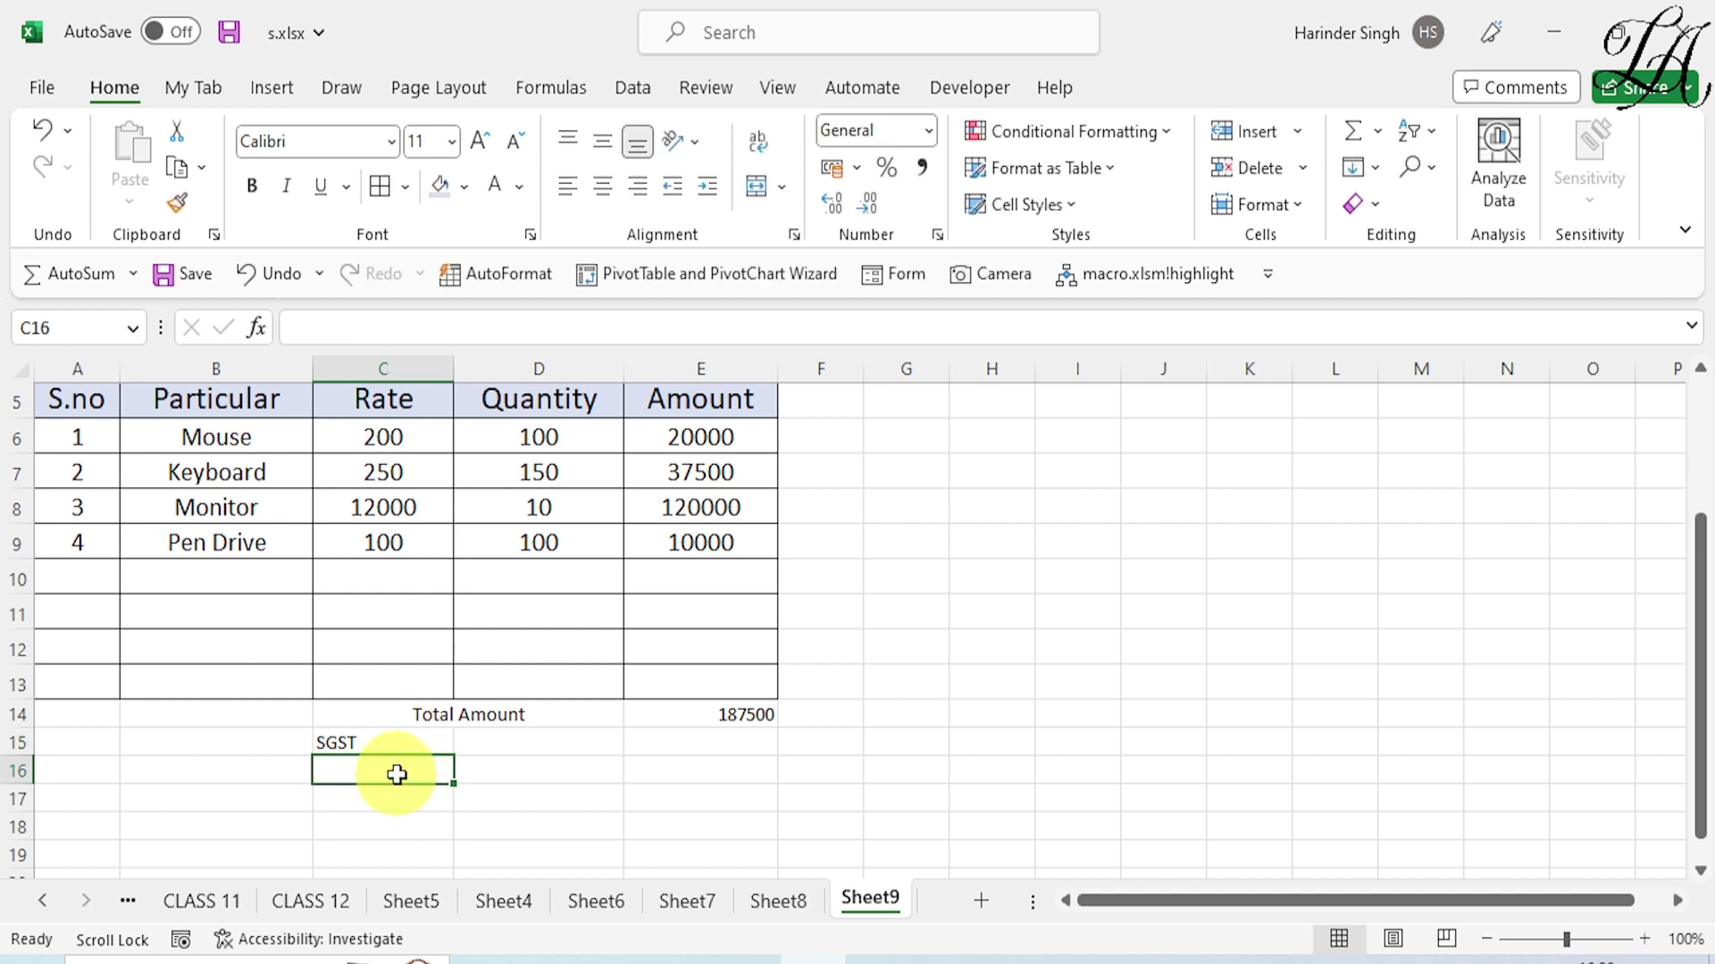
pyautogui.write('CGST')
pyautogui.click(581, 744)
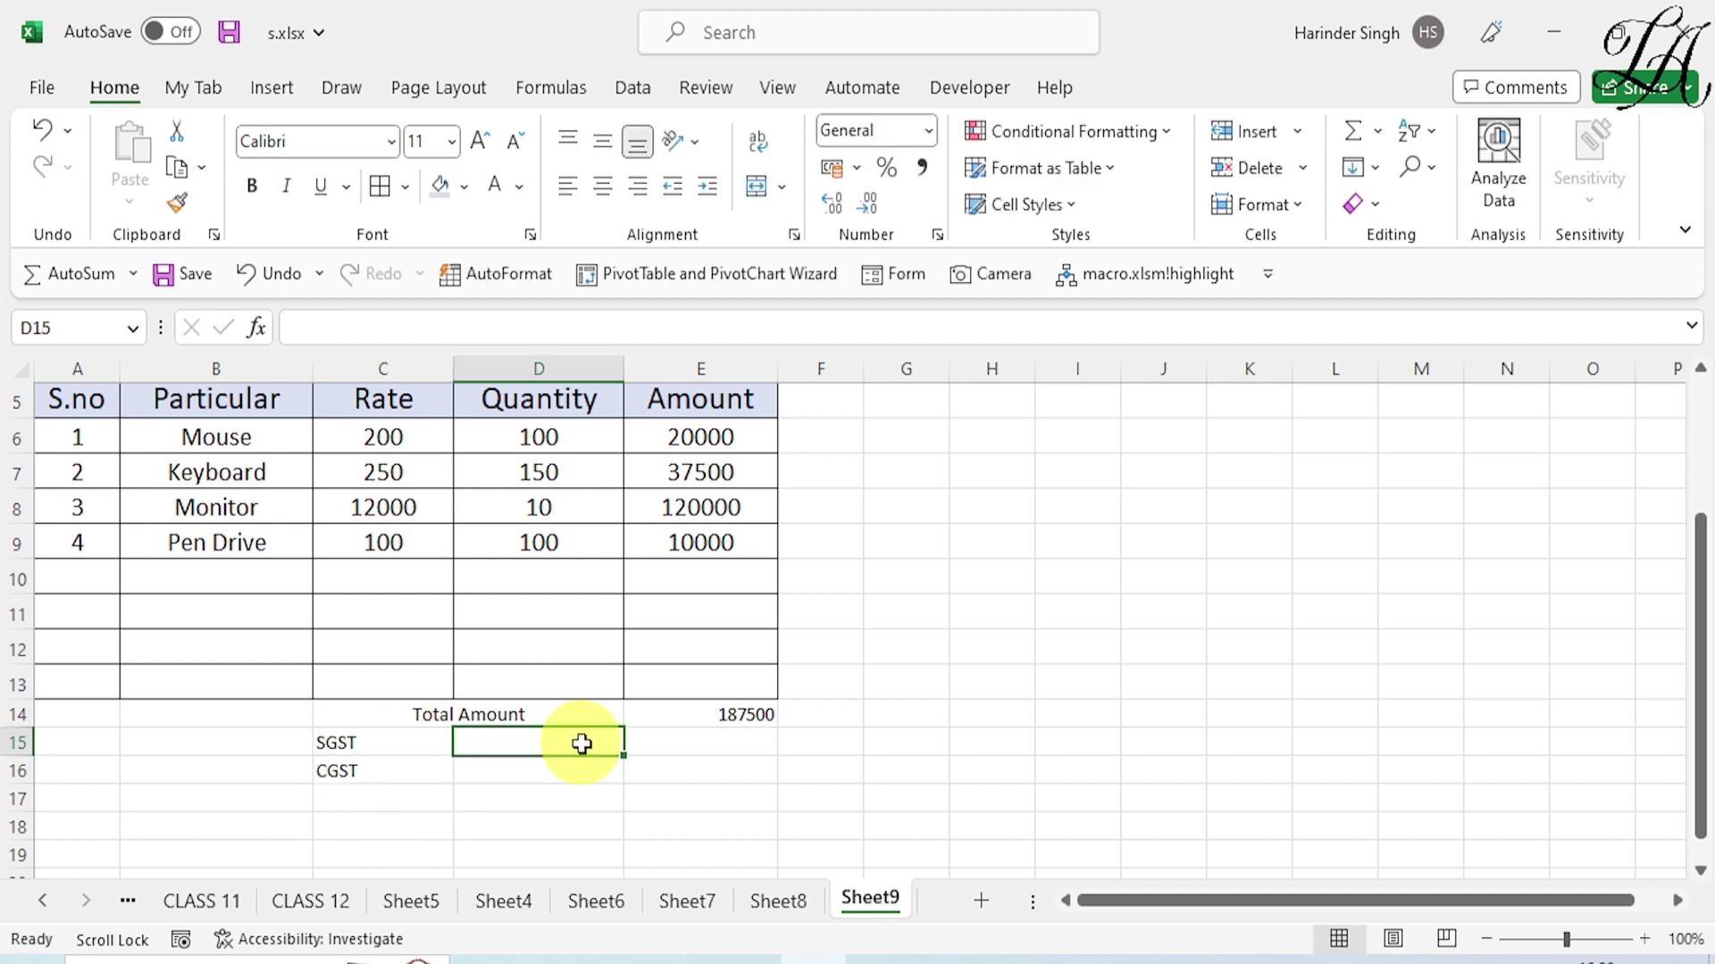
pyautogui.write('9')
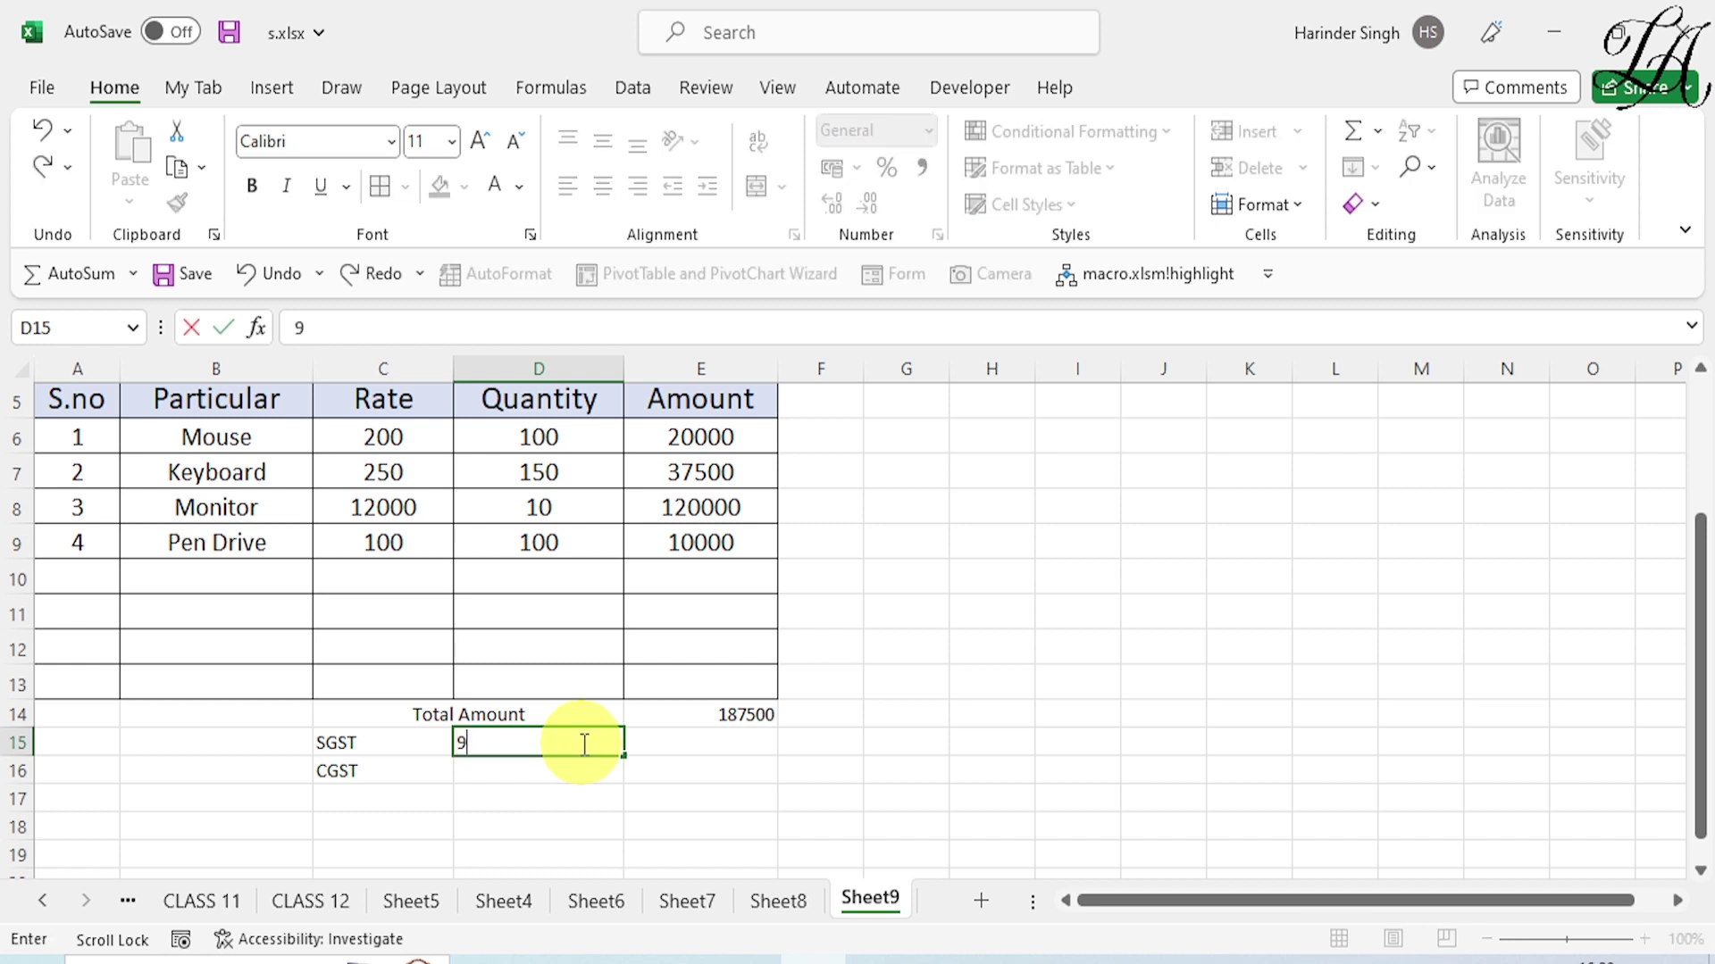
pyautogui.write('%')
pyautogui.click(556, 779)
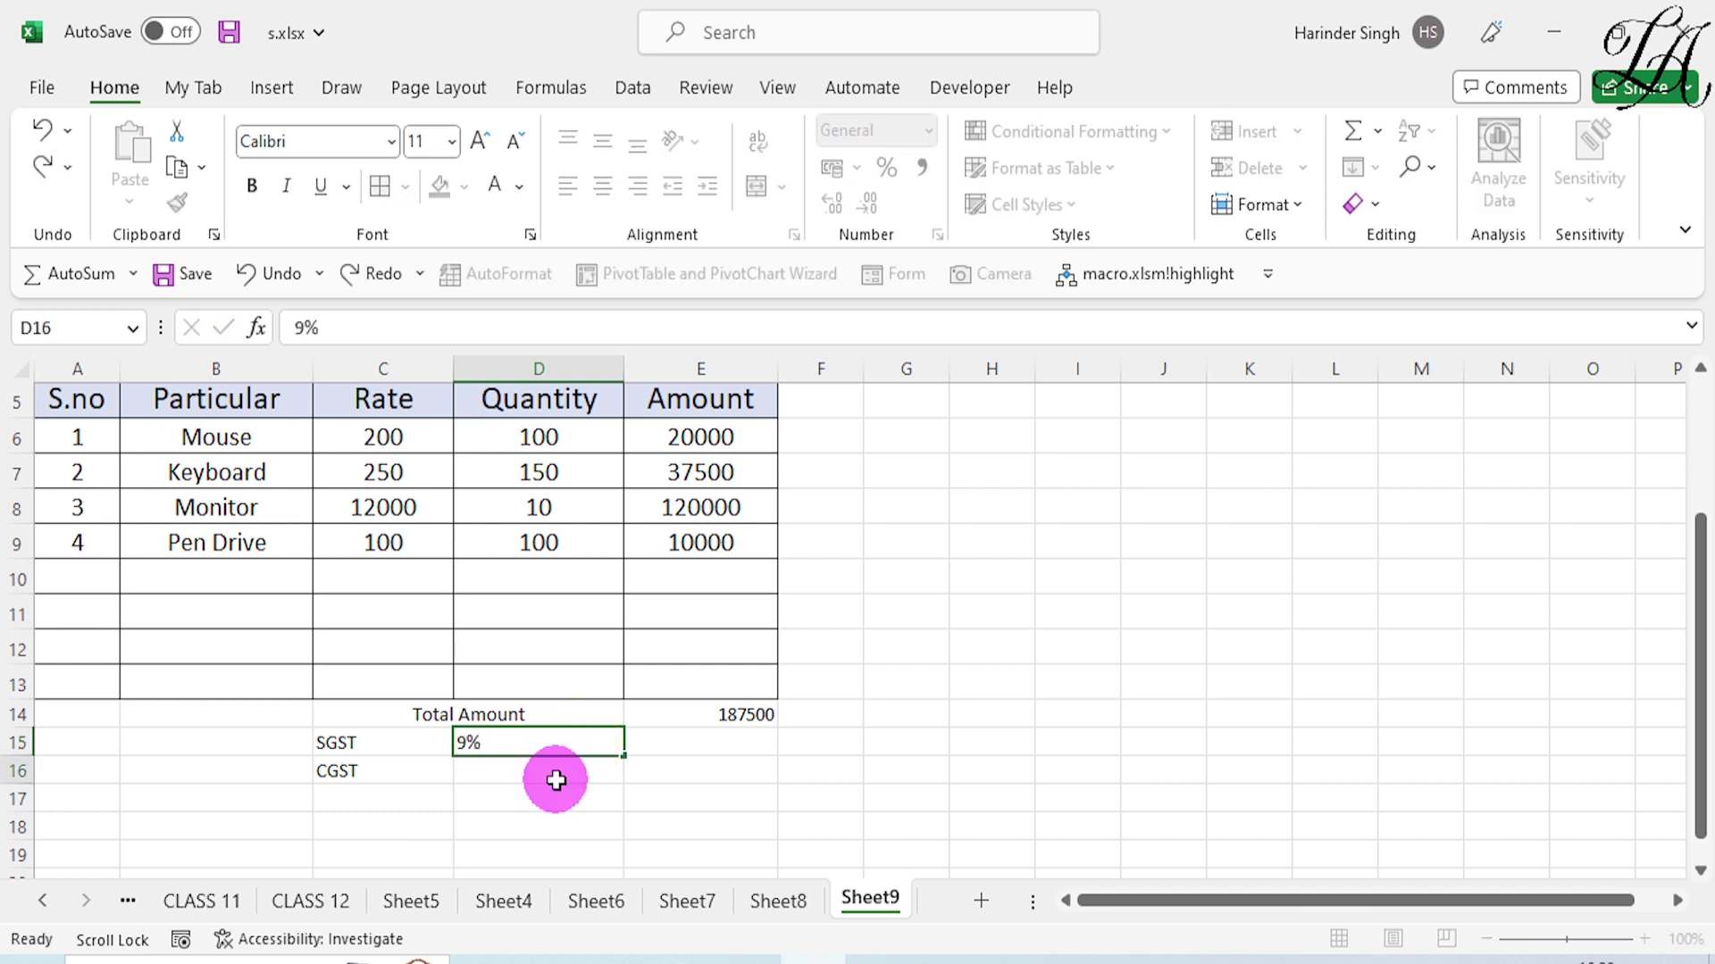
pyautogui.write('9')
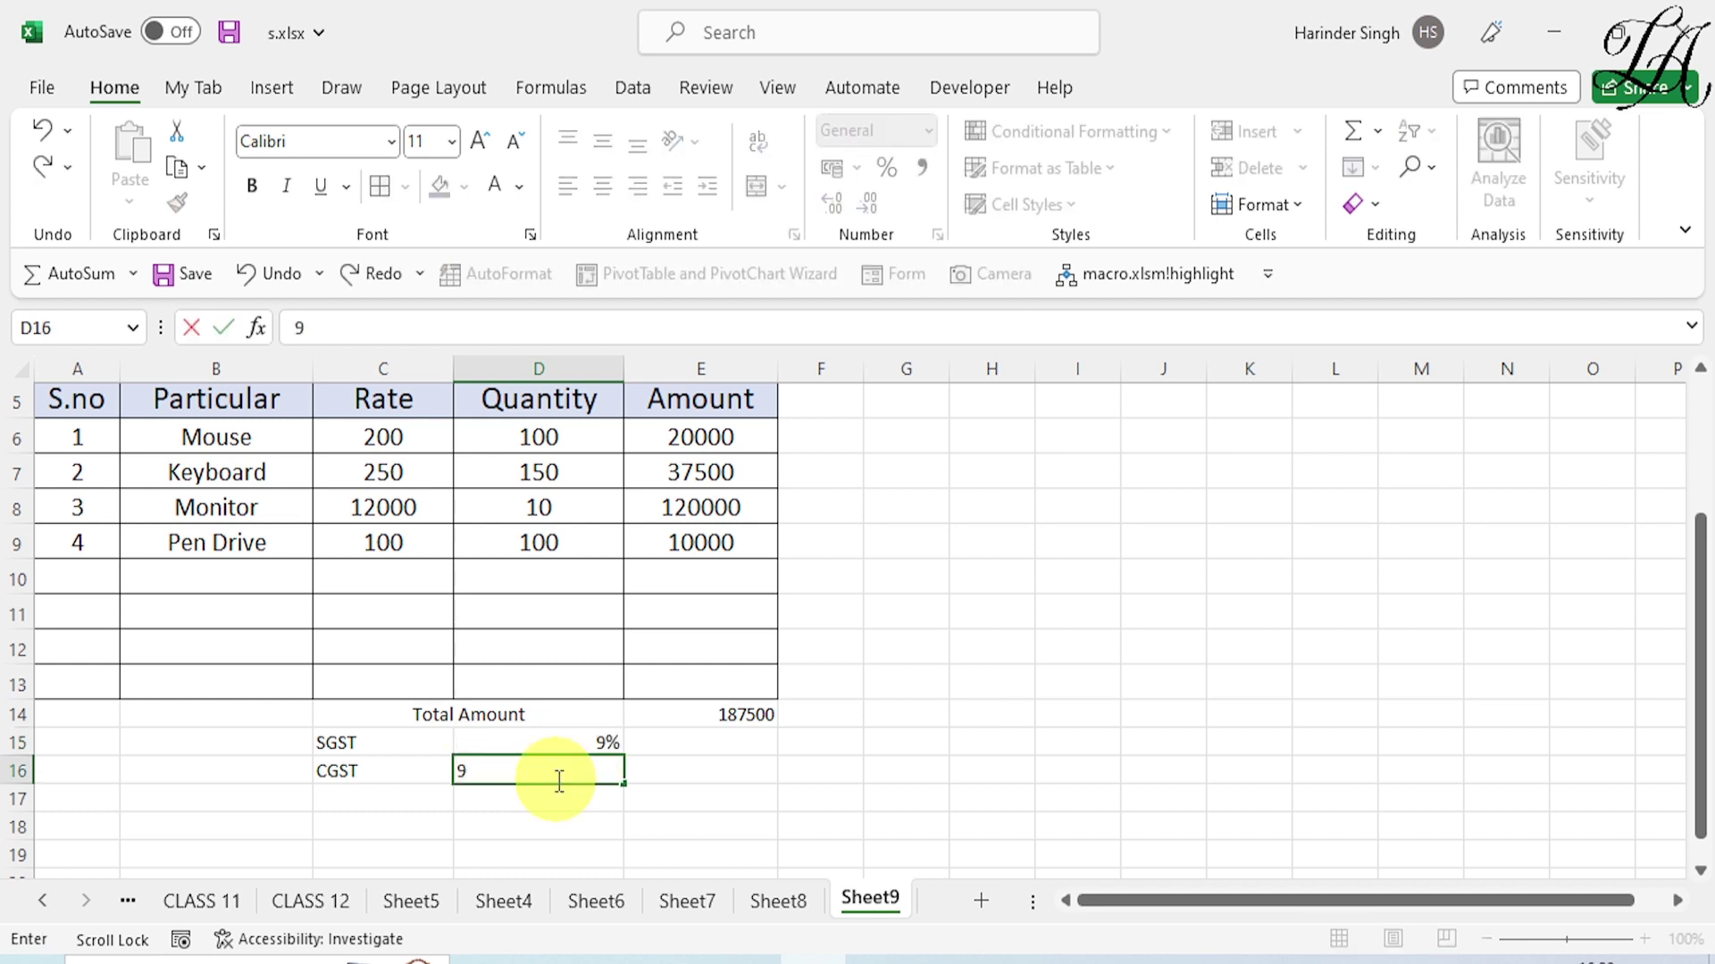
pyautogui.write('%')
pyautogui.click(658, 775)
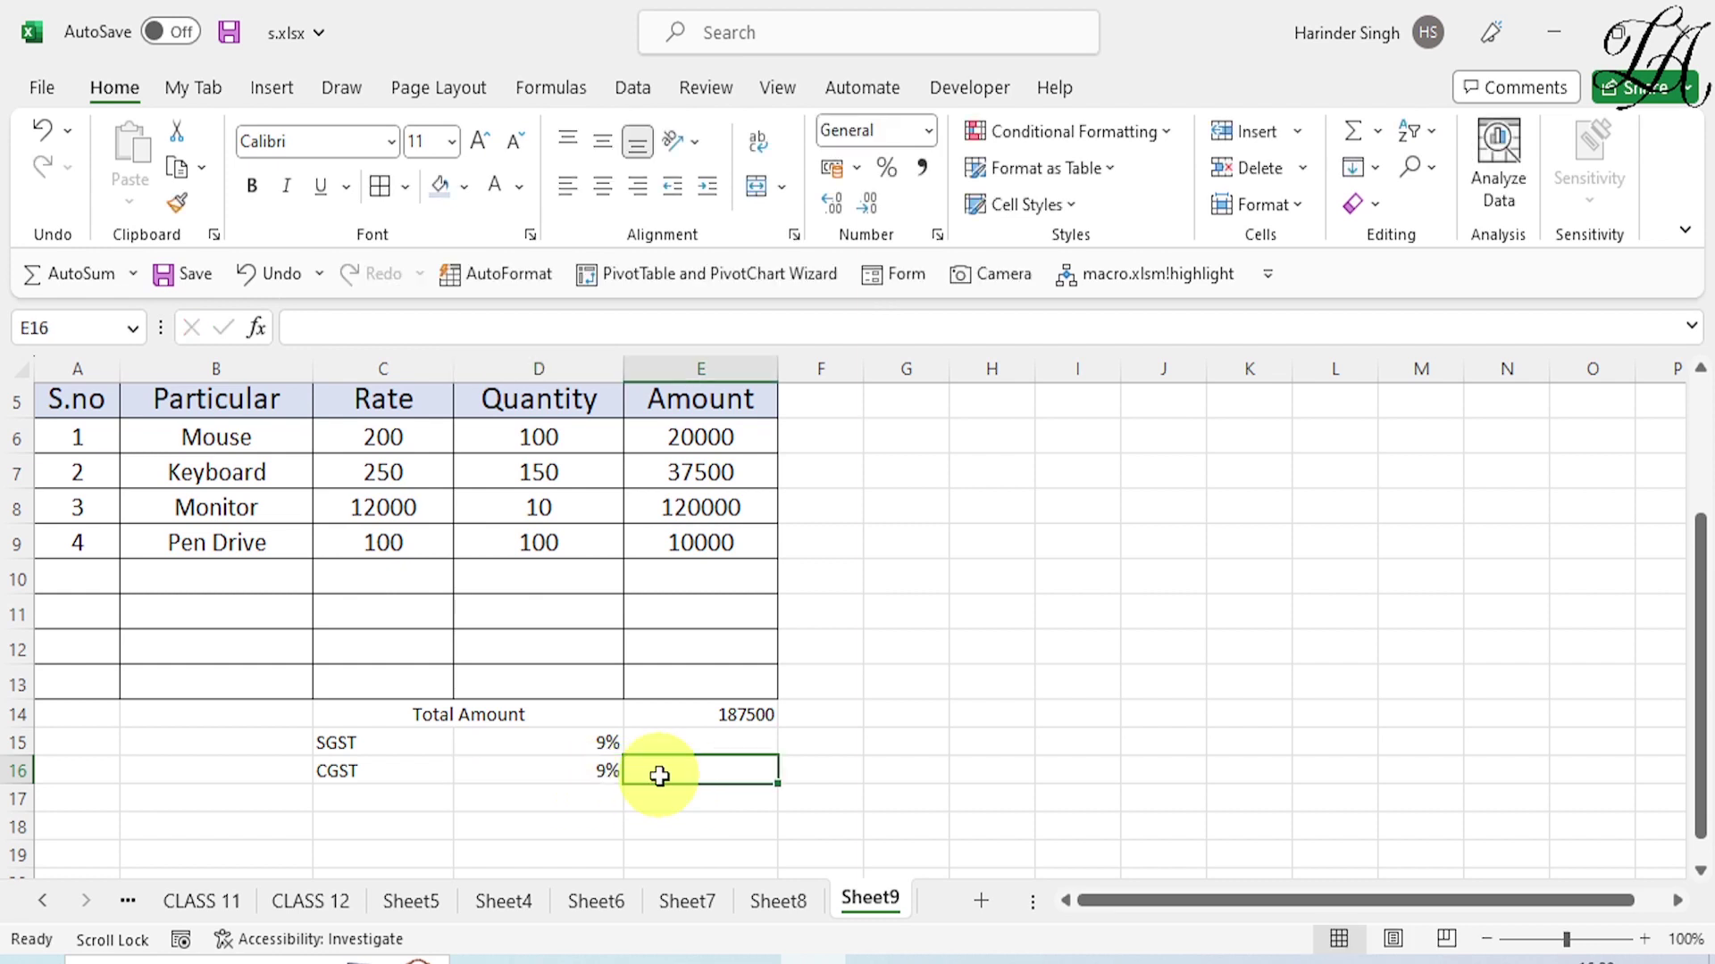
pyautogui.click(688, 736)
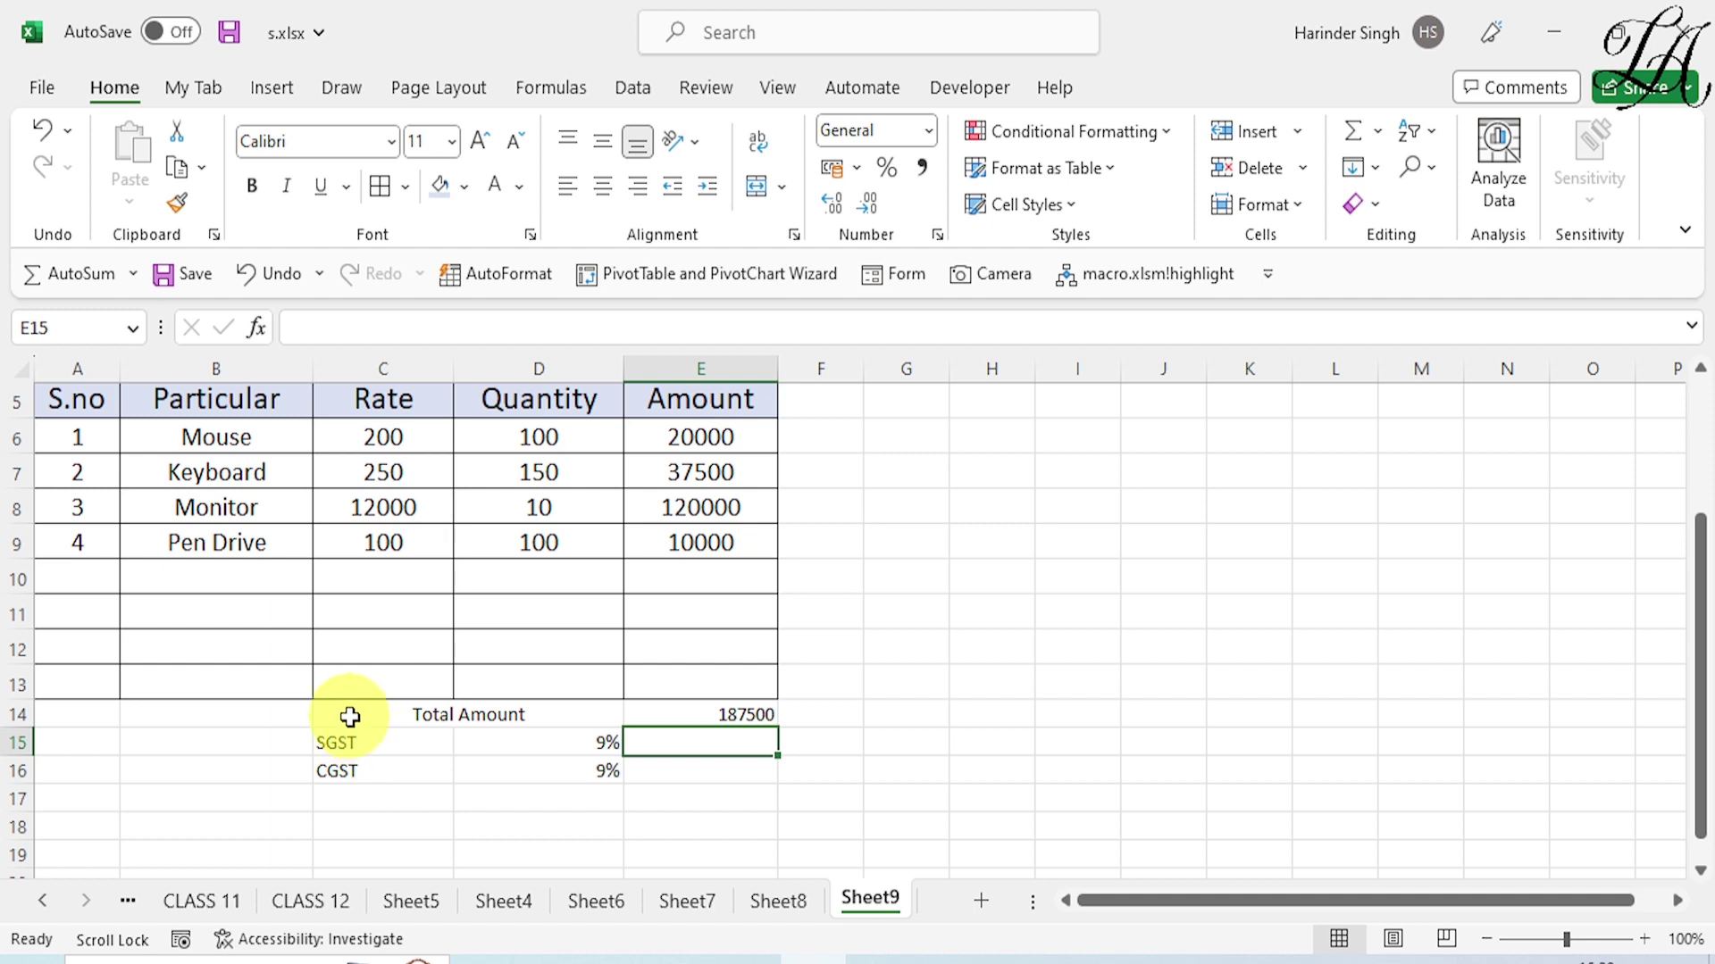
# Enlarge the text of the Total Amount, SGST and CGST rows (C14:E16) to 14 pt.
pyautogui.moveTo(346, 713)
pyautogui.mouseDown()
pyautogui.moveTo(525, 764)
pyautogui.moveTo(699, 770)
pyautogui.mouseUp()
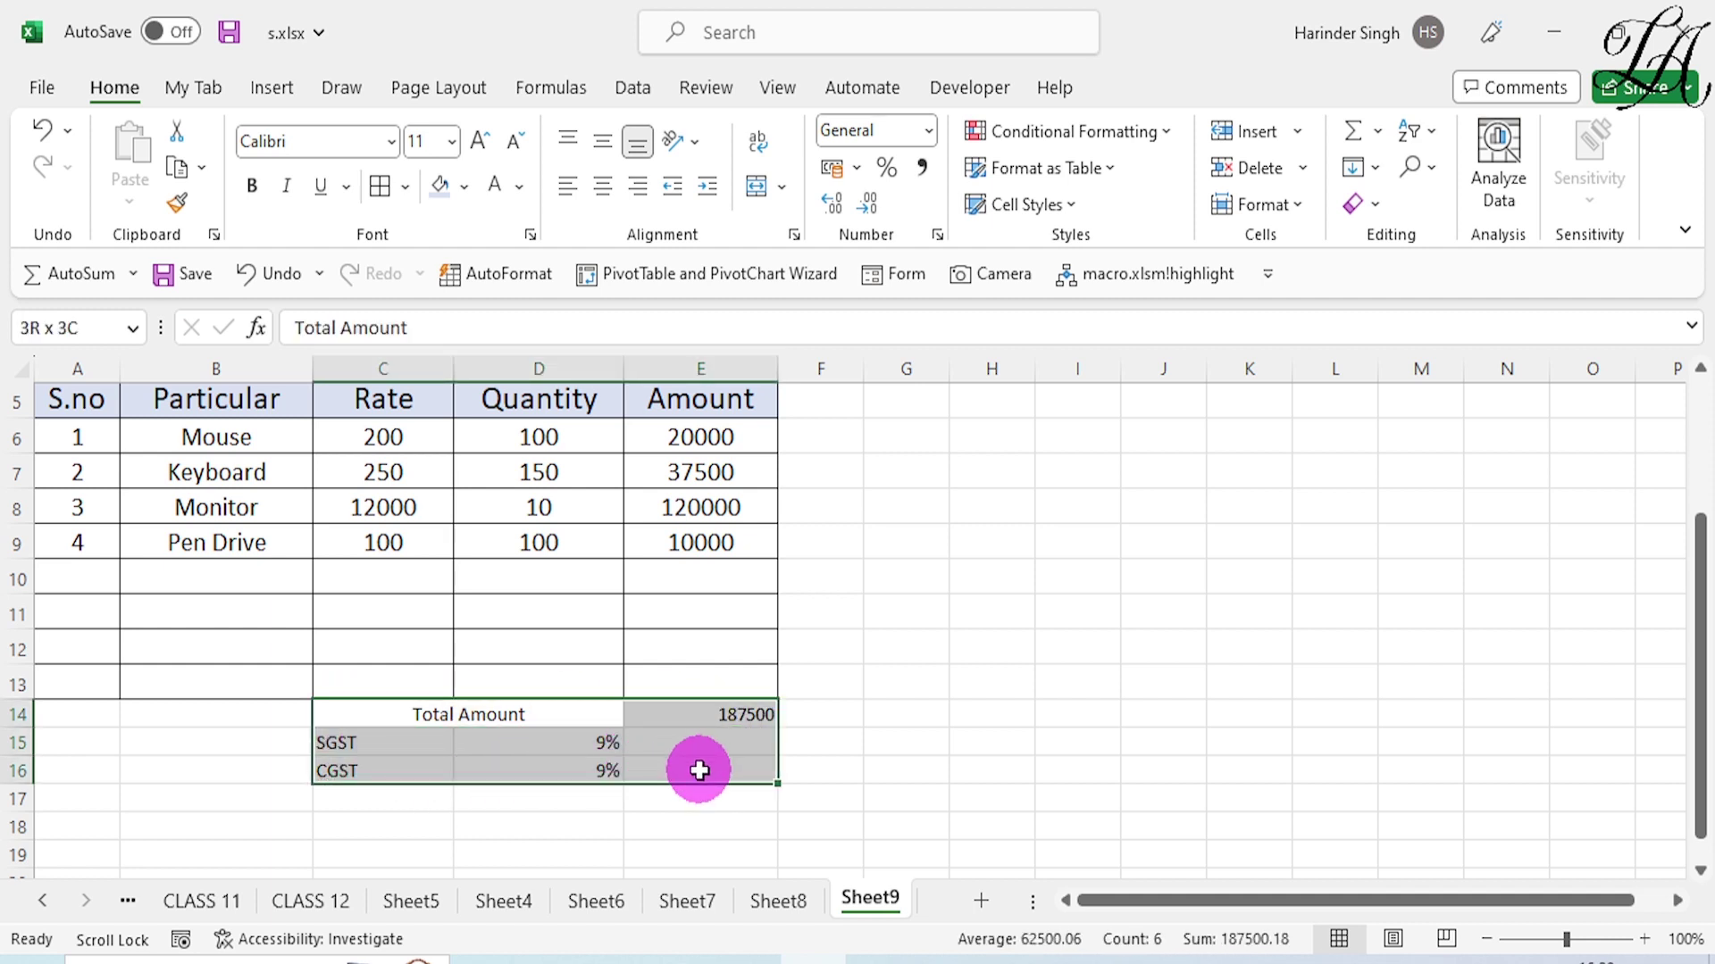
pyautogui.click(485, 141)
pyautogui.click(485, 141)
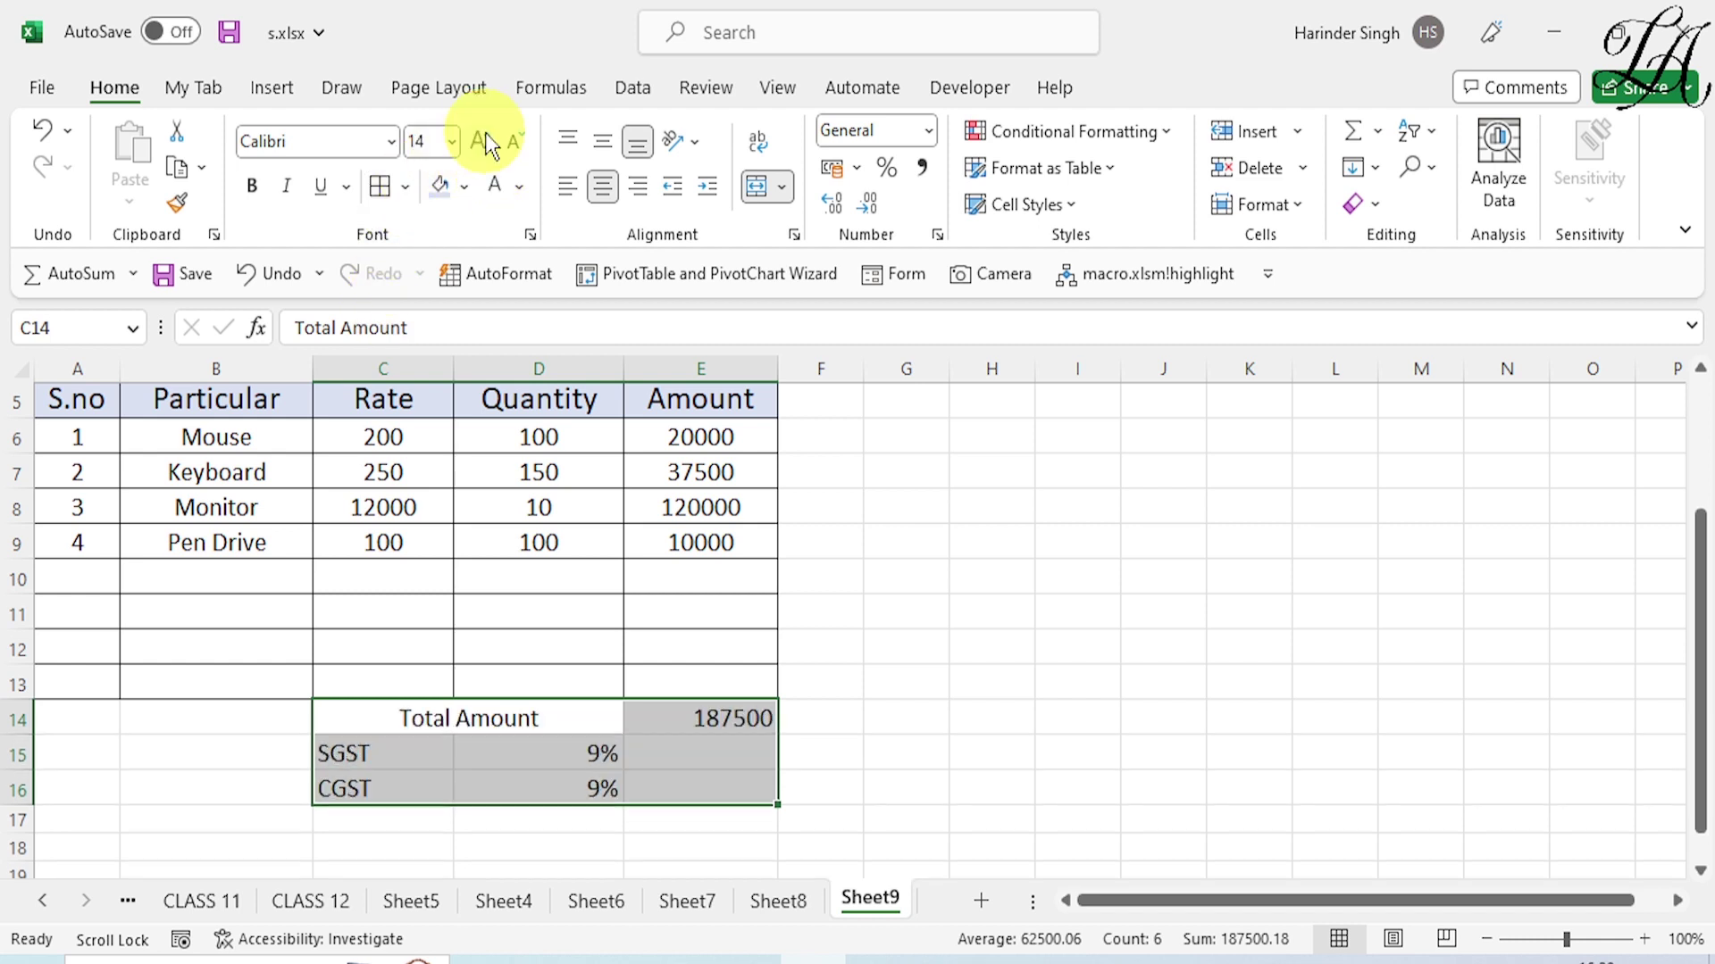
pyautogui.click(537, 520)
# Begin a formula in E15 for the SGST amount.
pyautogui.click(553, 784)
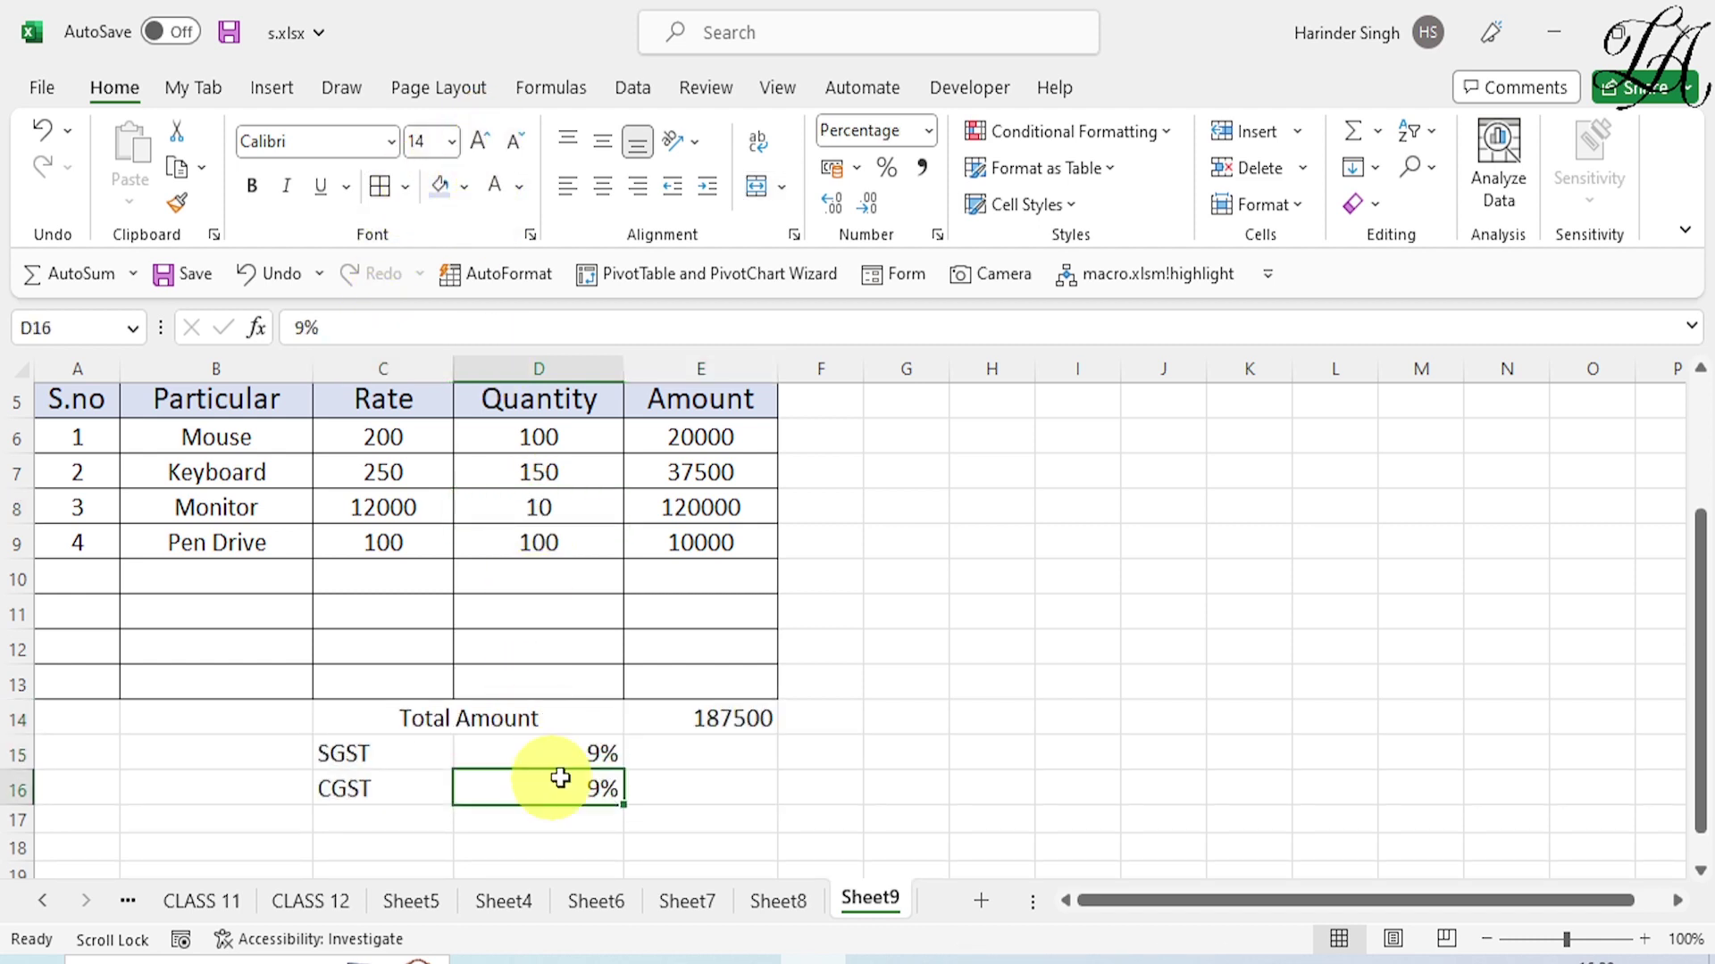
pyautogui.click(715, 762)
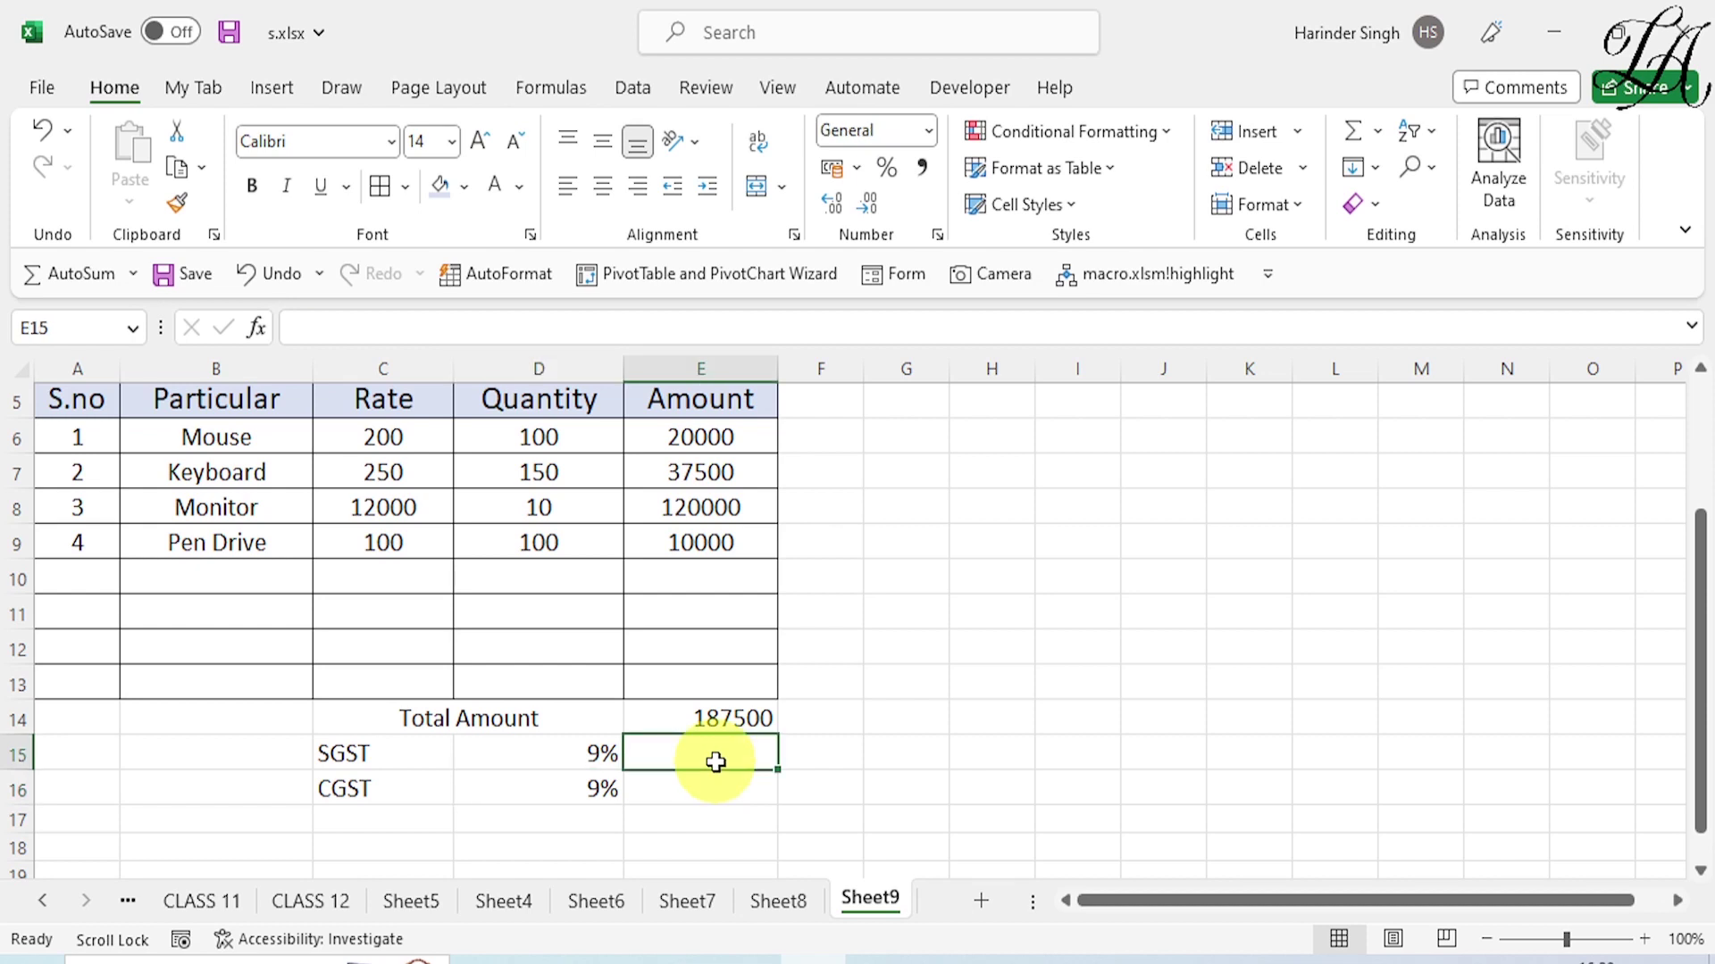
pyautogui.write('=')
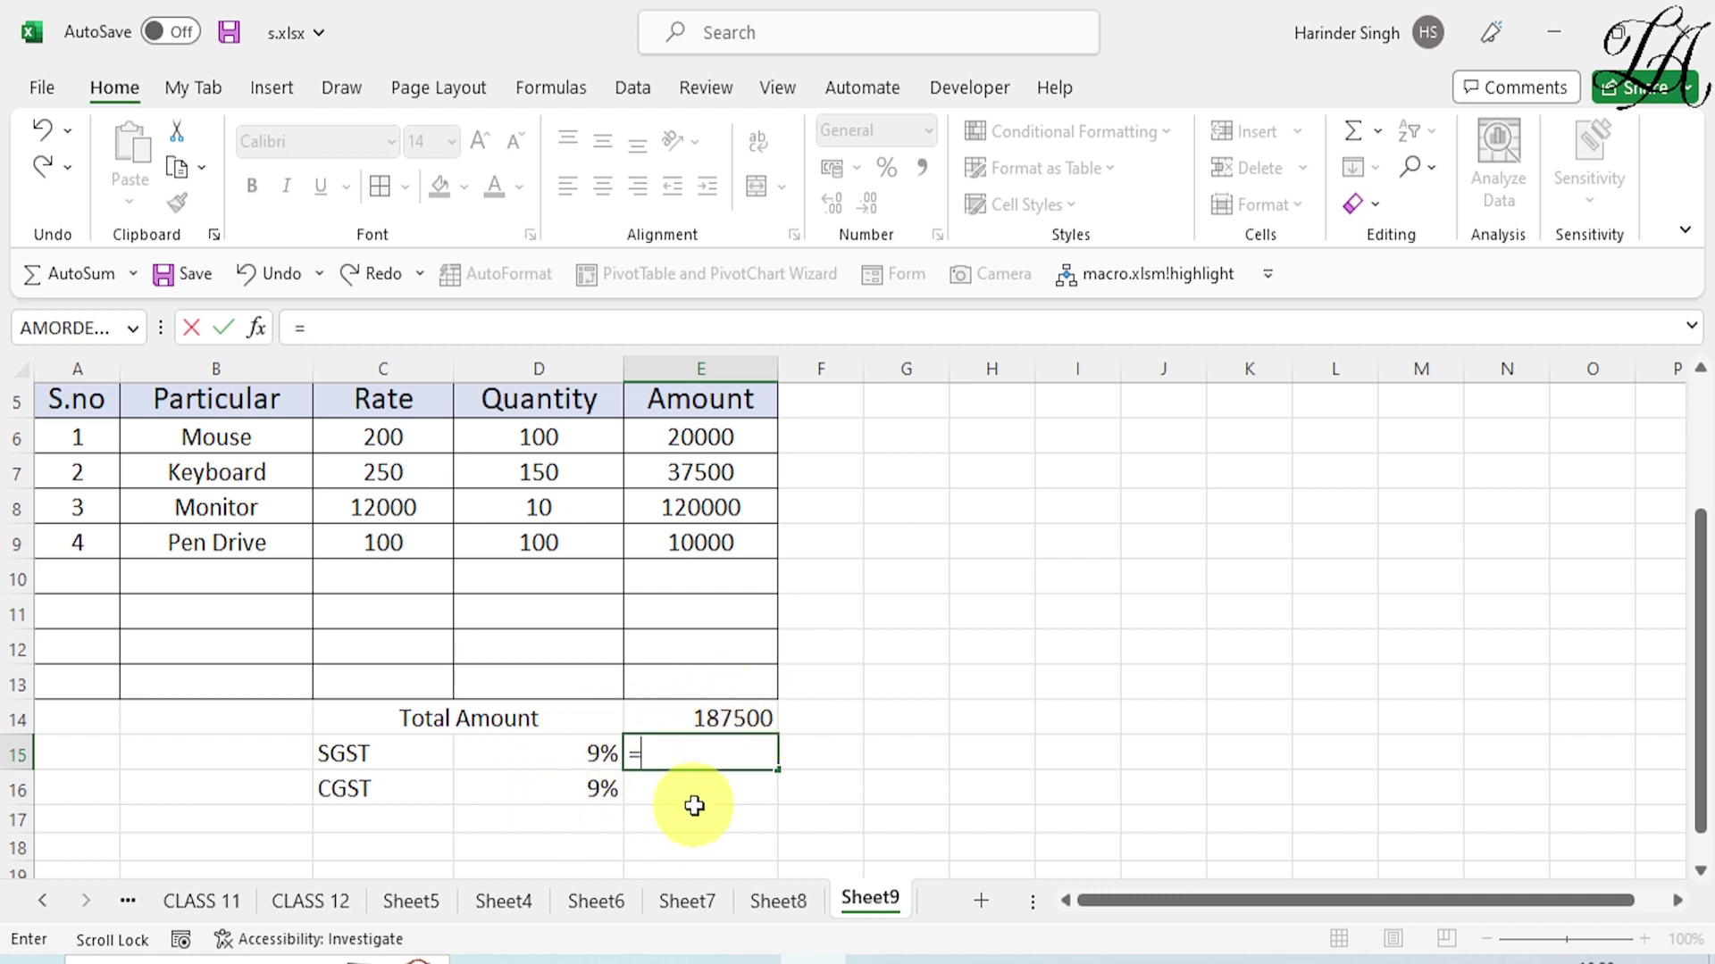
# Enter =D15*E14 in E15 and =D16*E14 in E16, giving 16875 for each tax.
pyautogui.click(588, 756)
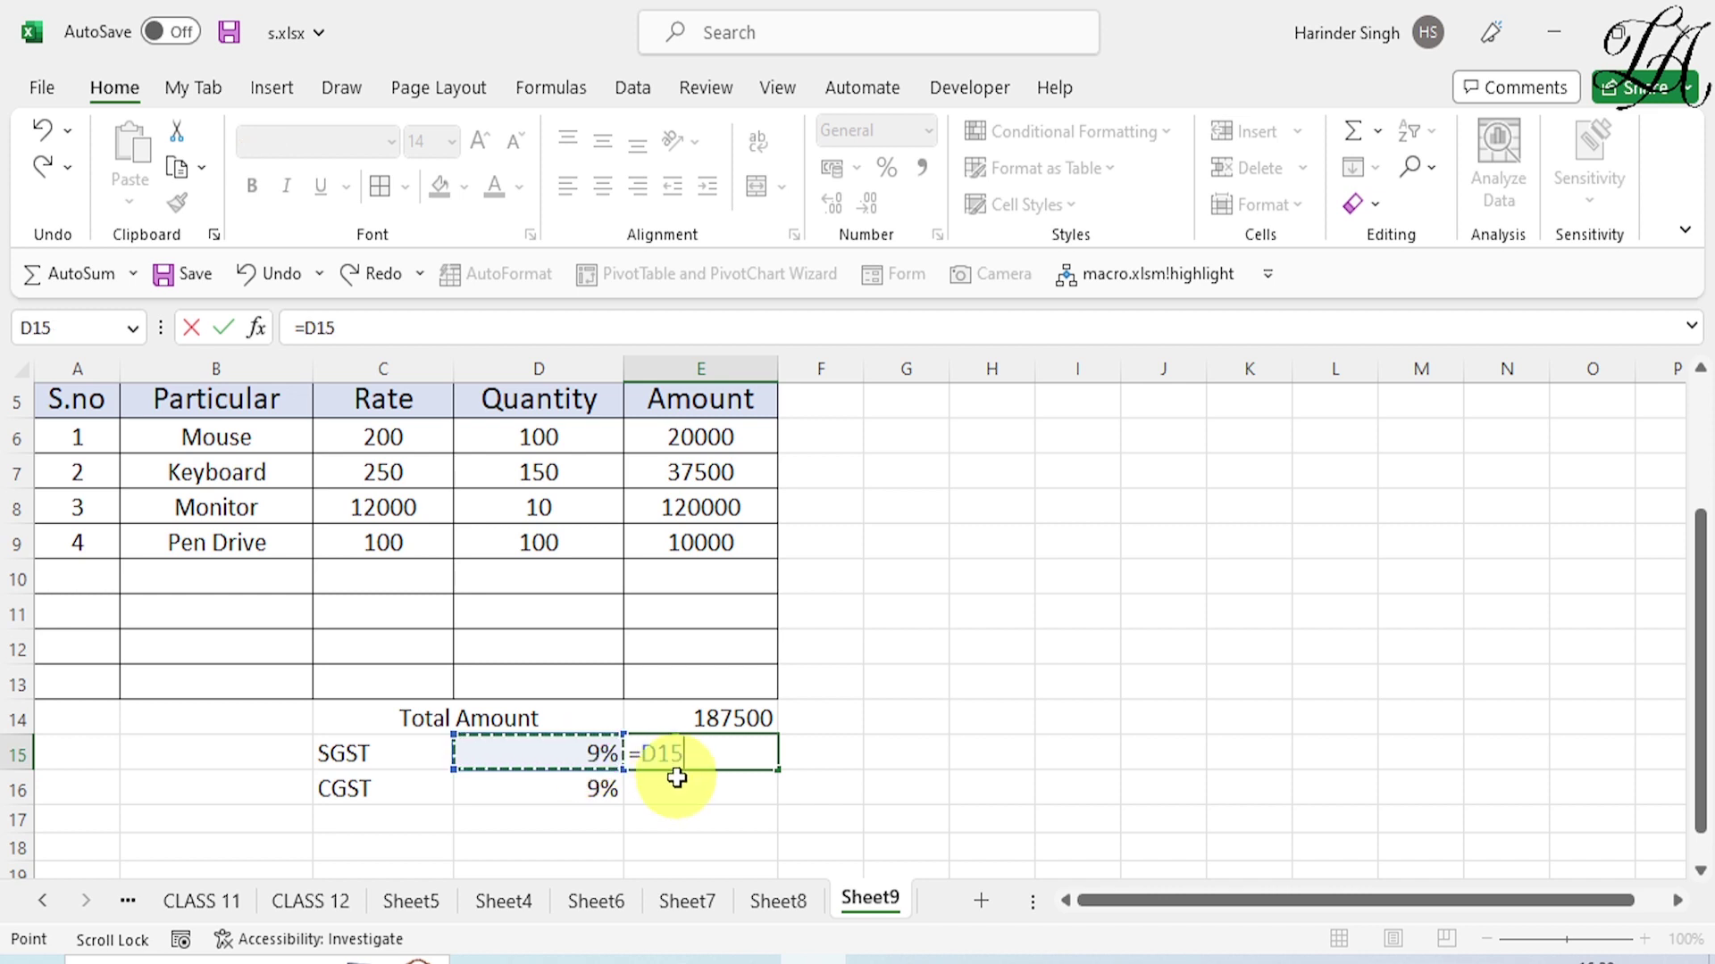
pyautogui.write('*')
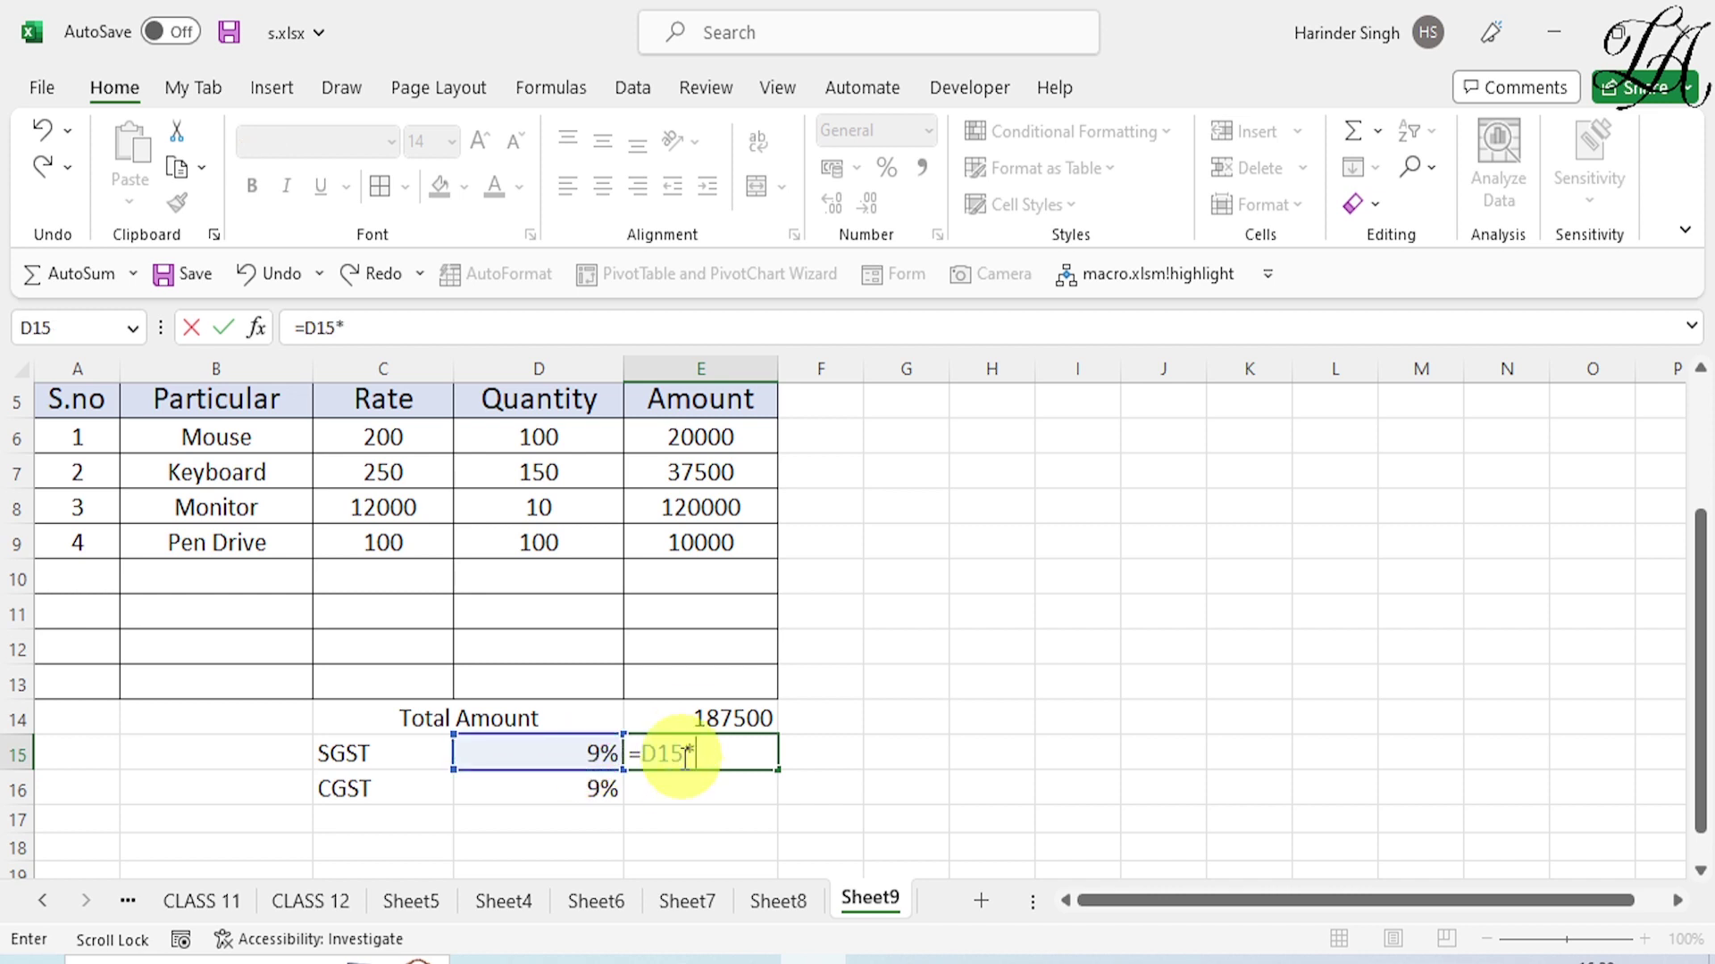
pyautogui.click(697, 721)
pyautogui.press('Return')
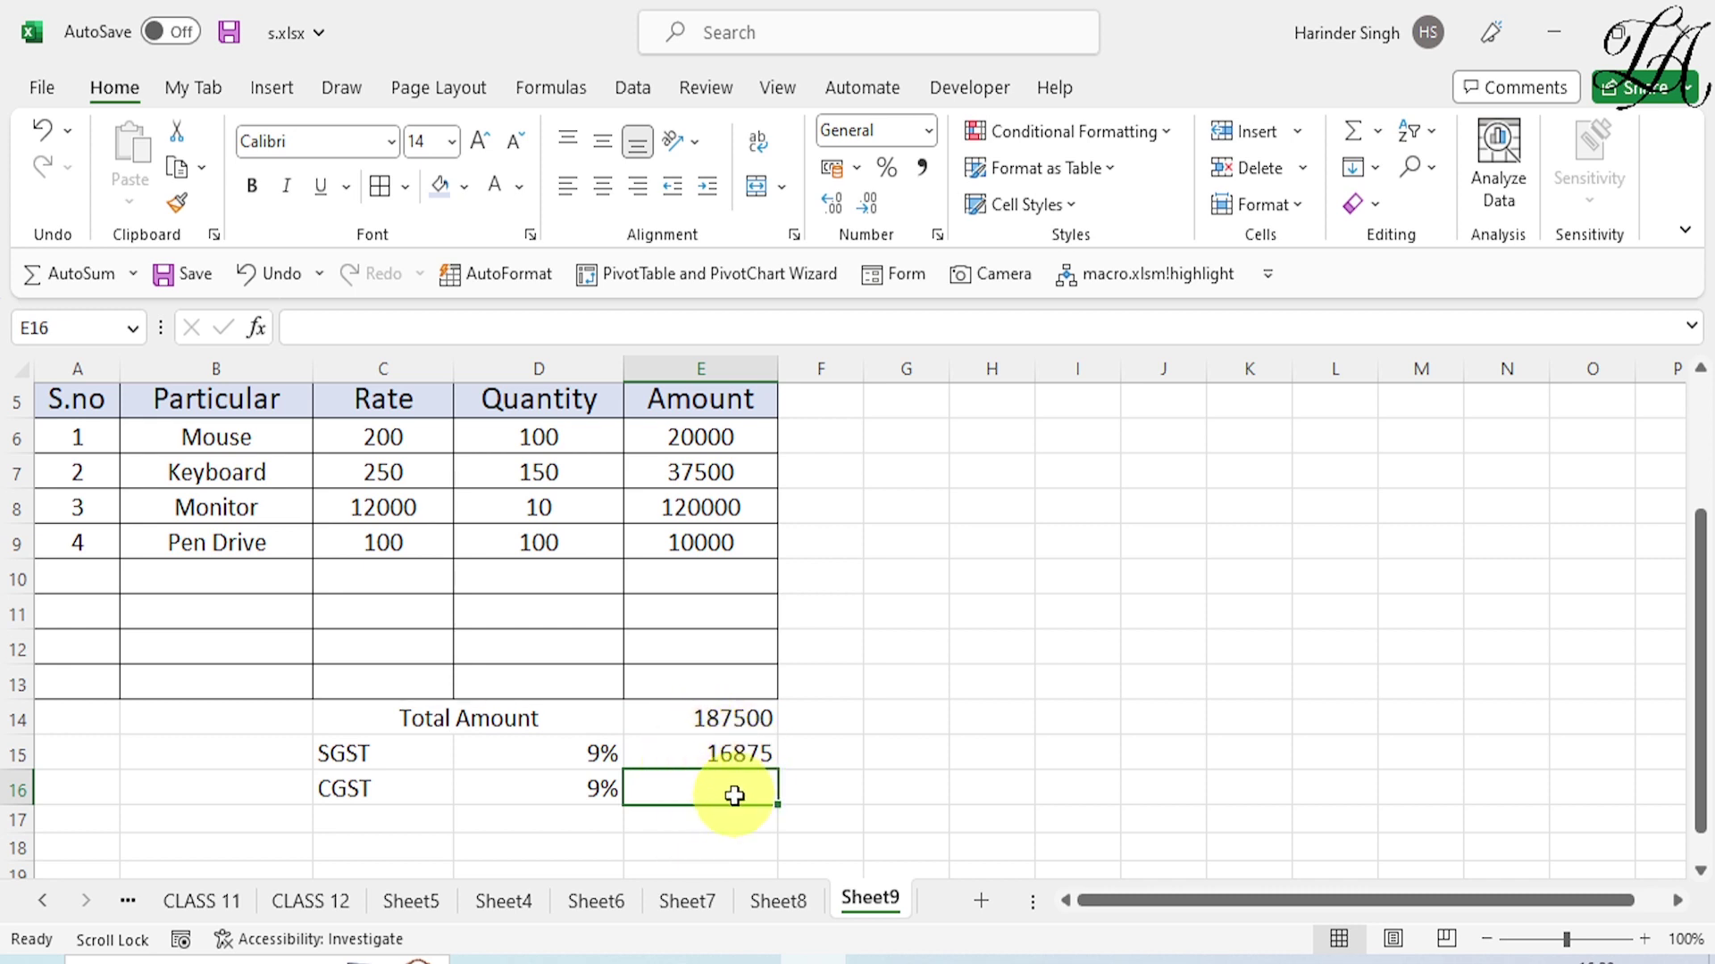
pyautogui.write('=')
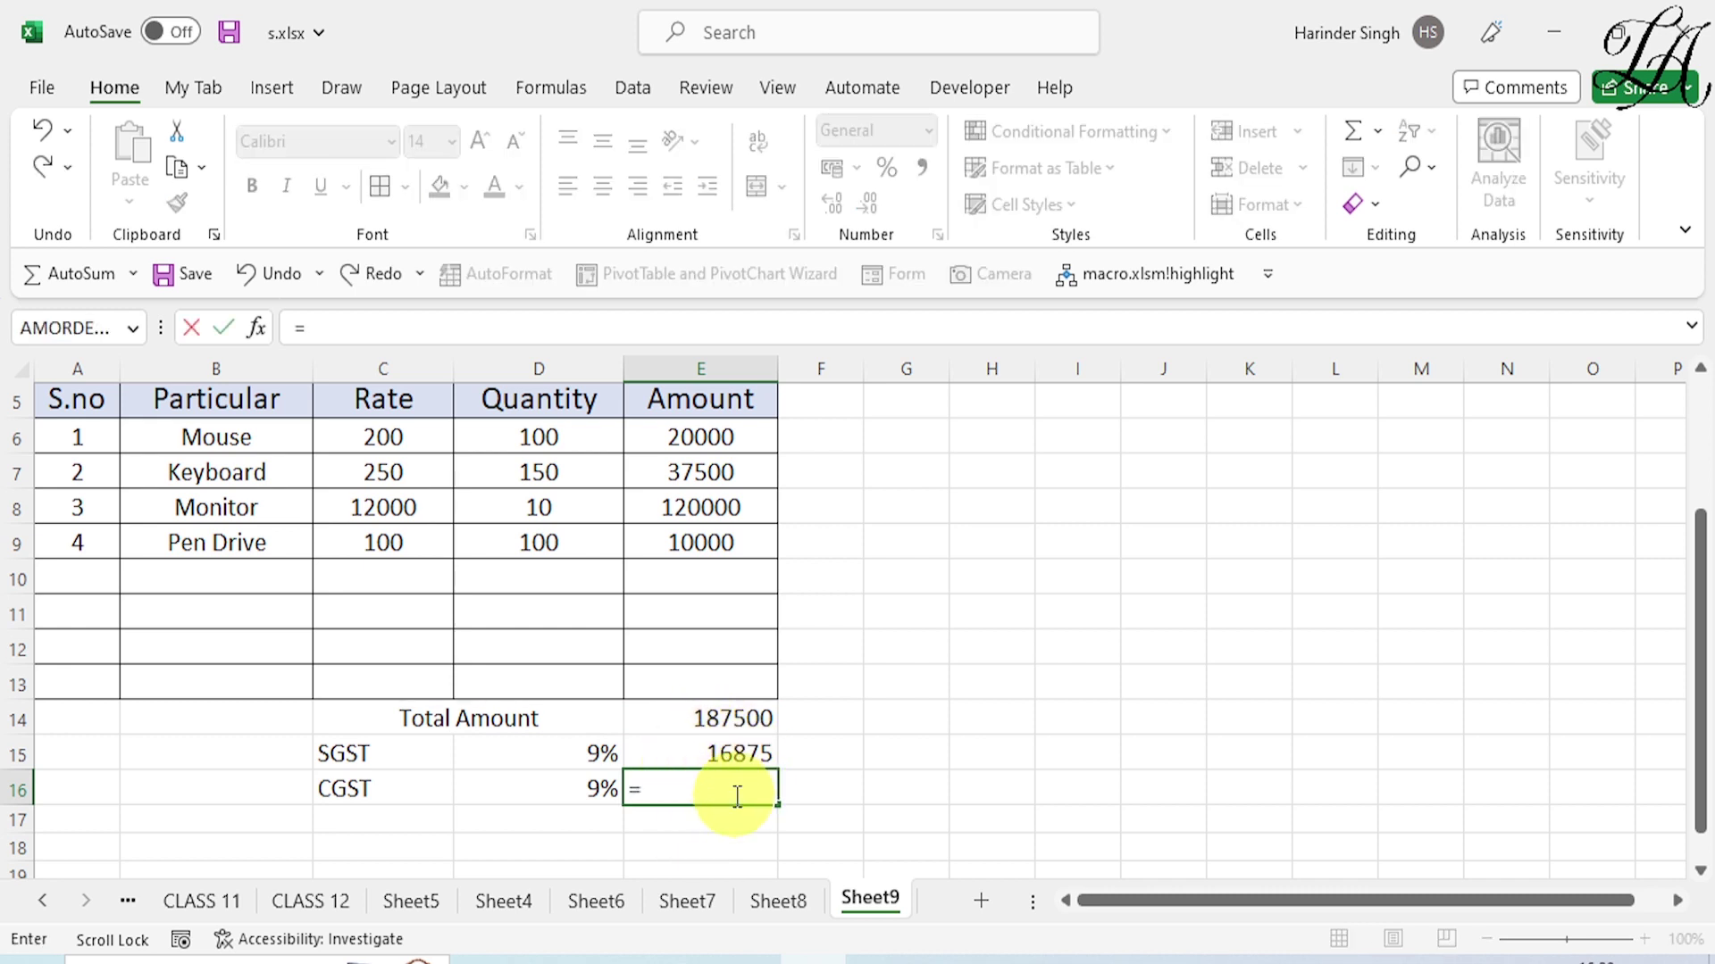
pyautogui.click(595, 784)
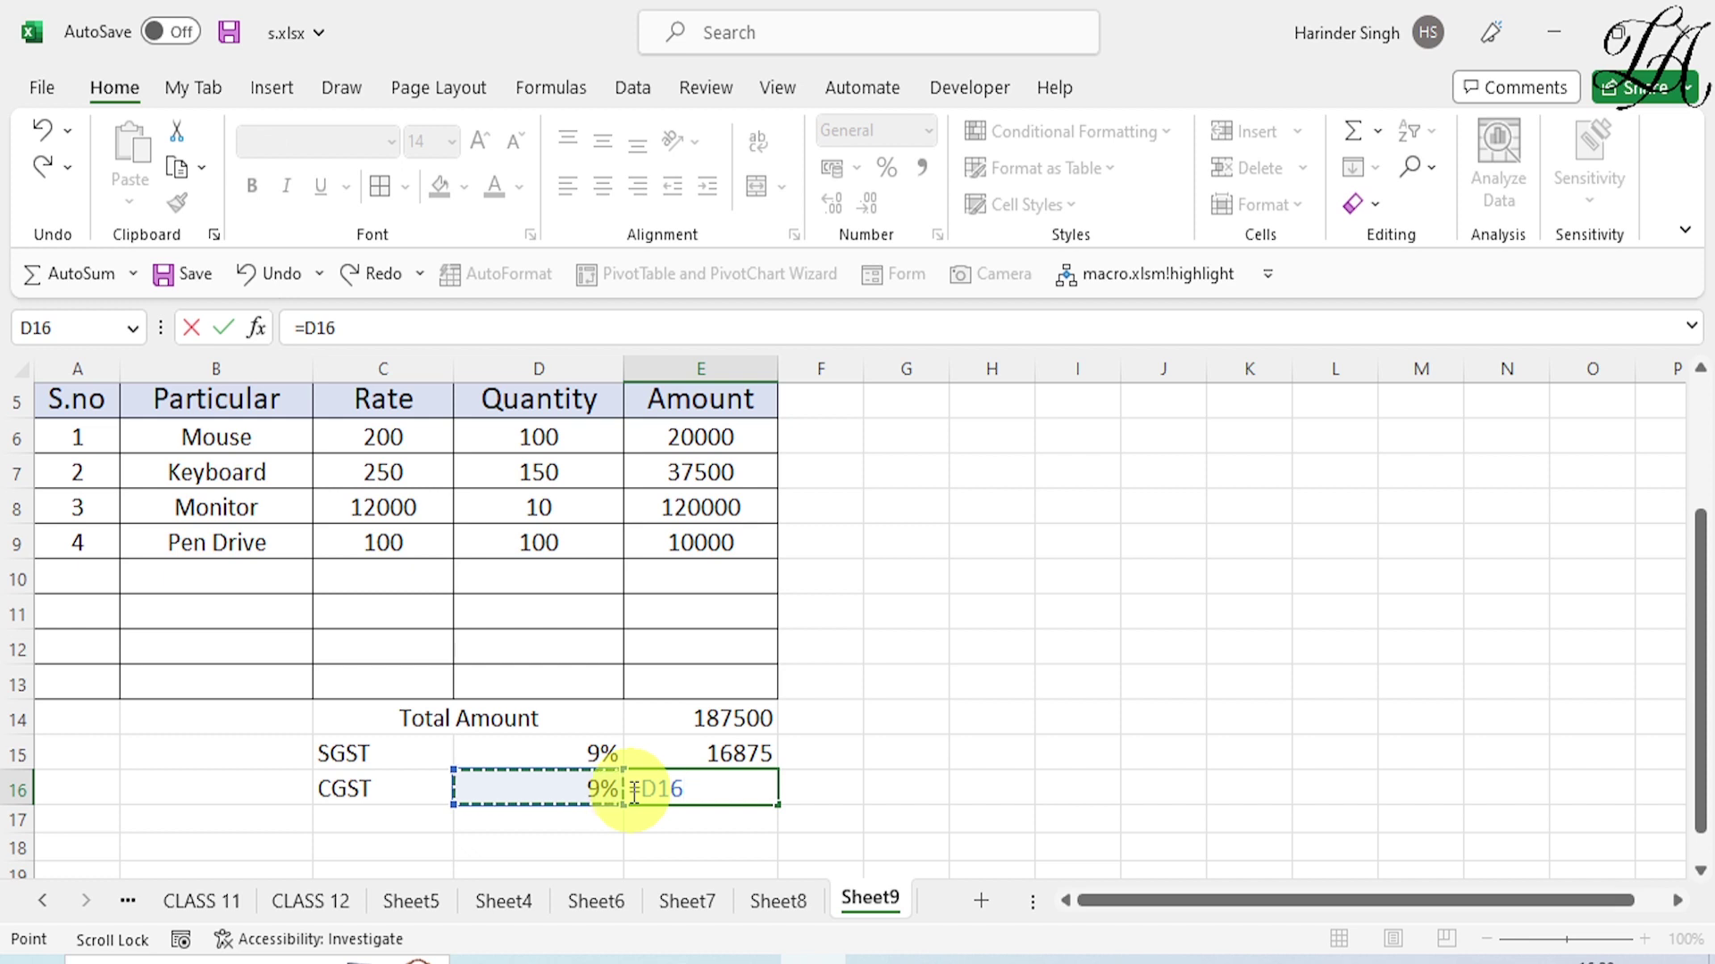
pyautogui.write('*')
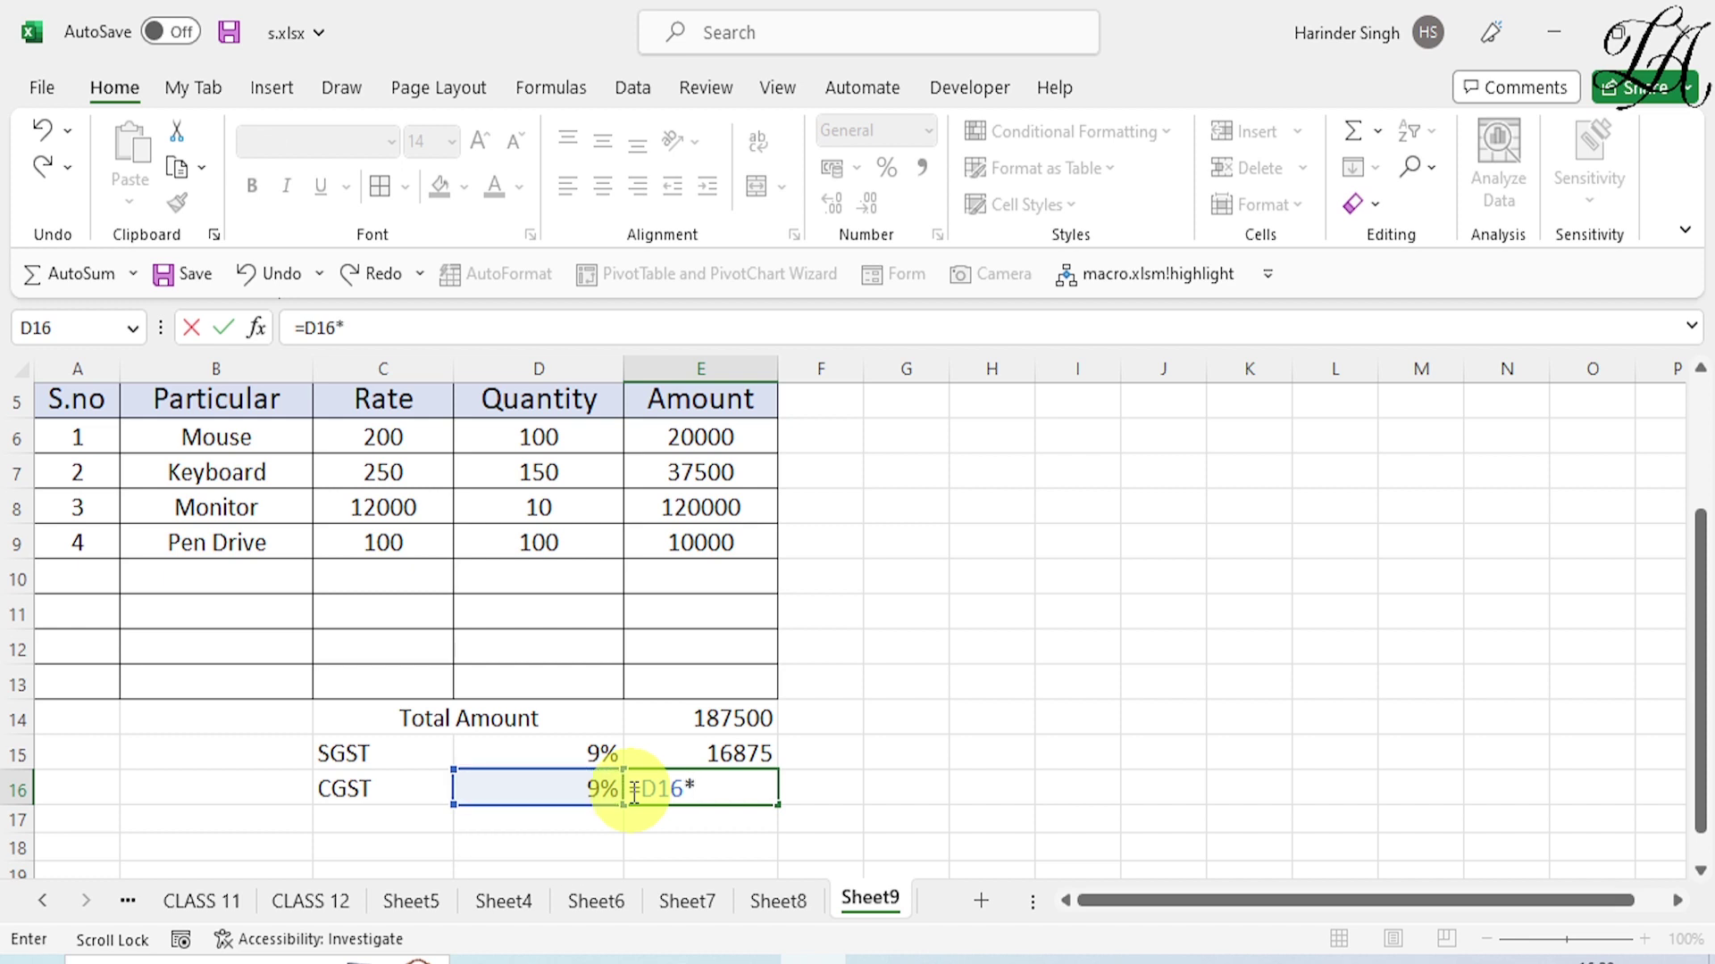
pyautogui.click(695, 715)
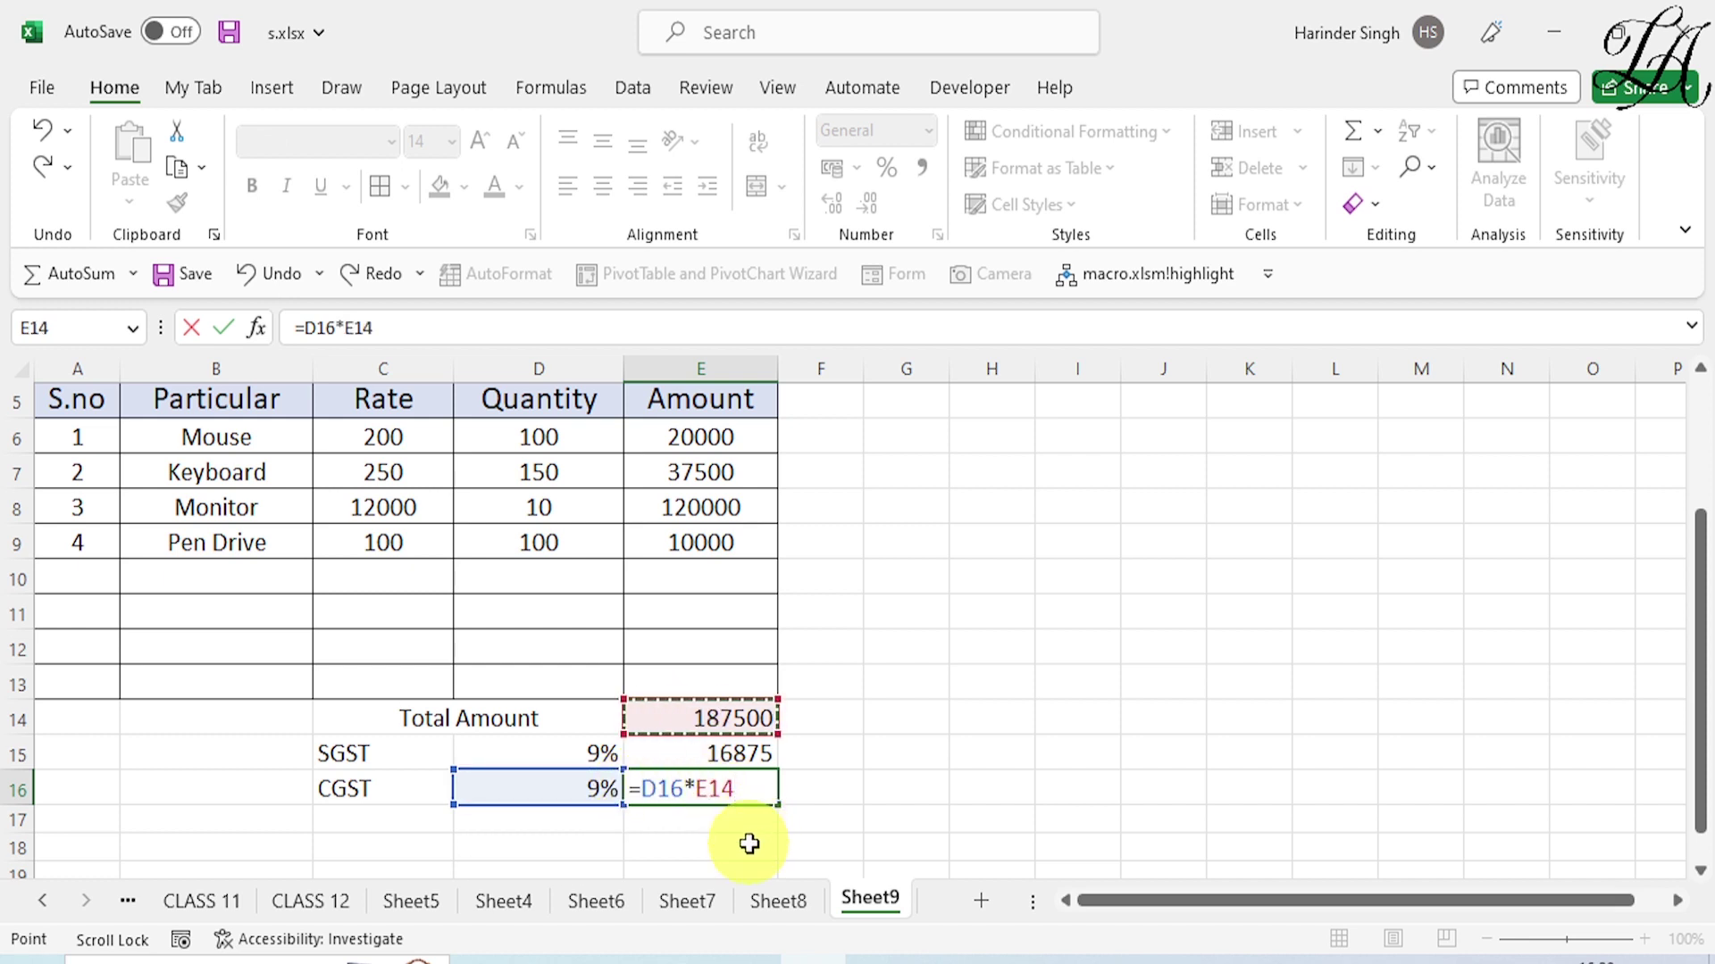
pyautogui.press('Return')
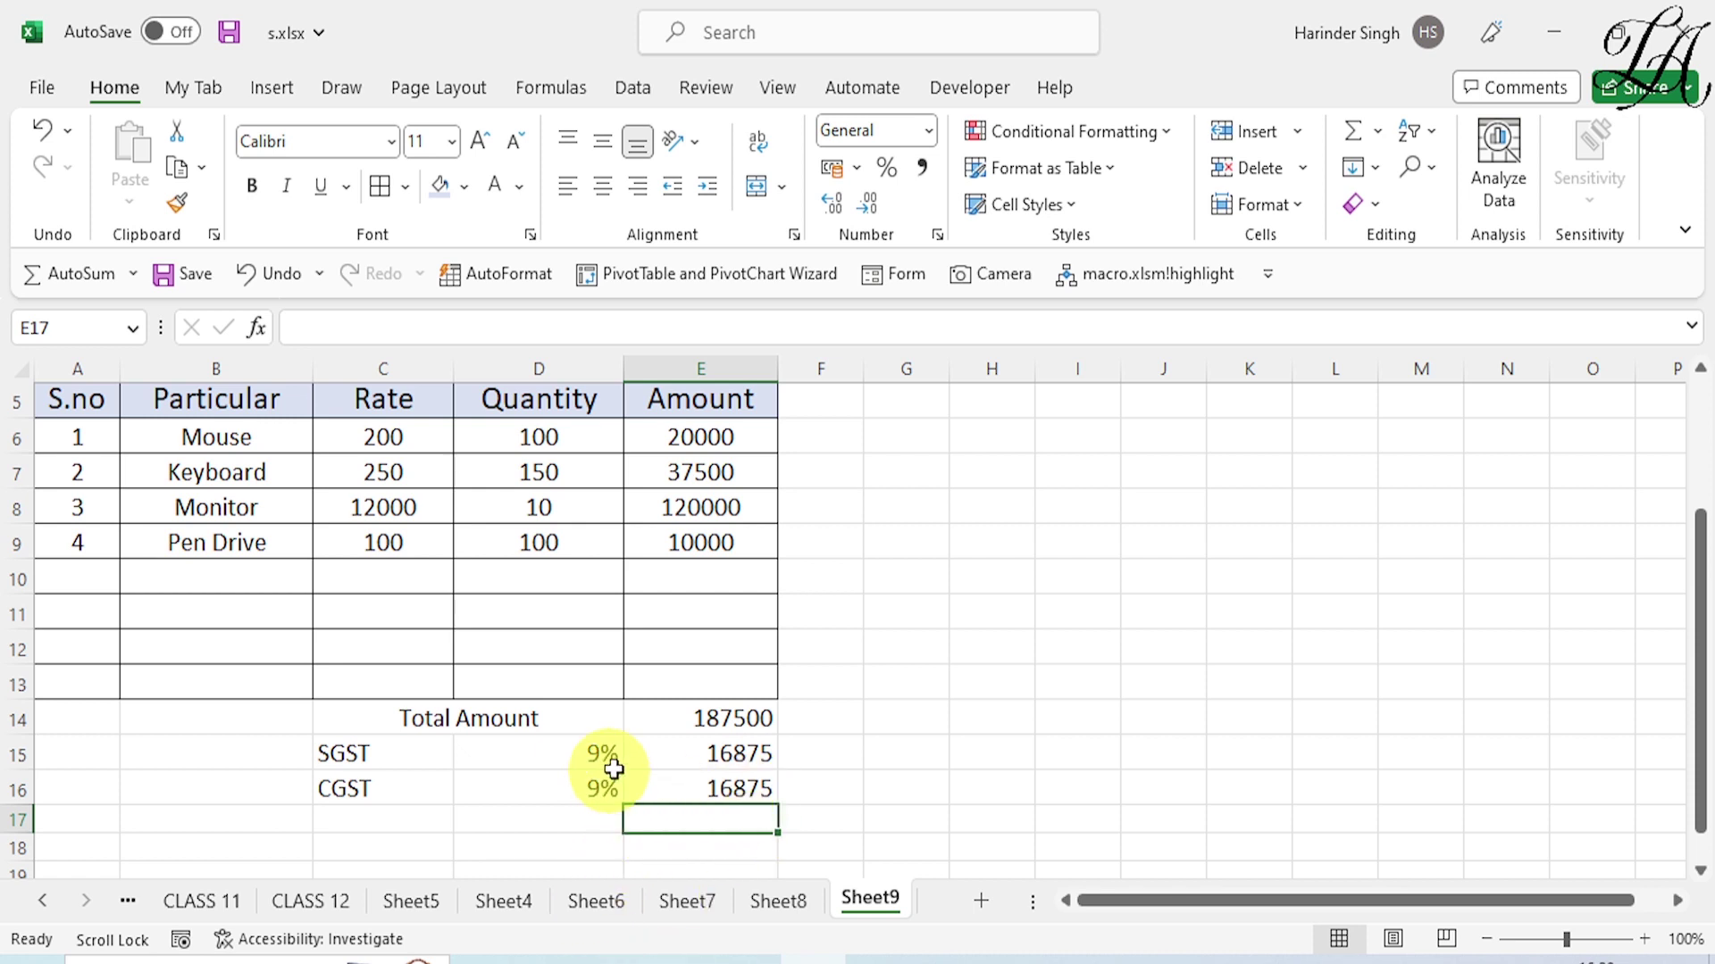
pyautogui.click(342, 722)
# Add cell borders around the Total Amount, SGST and CGST rows.
pyautogui.moveTo(342, 721); pyautogui.dragTo(700, 788)
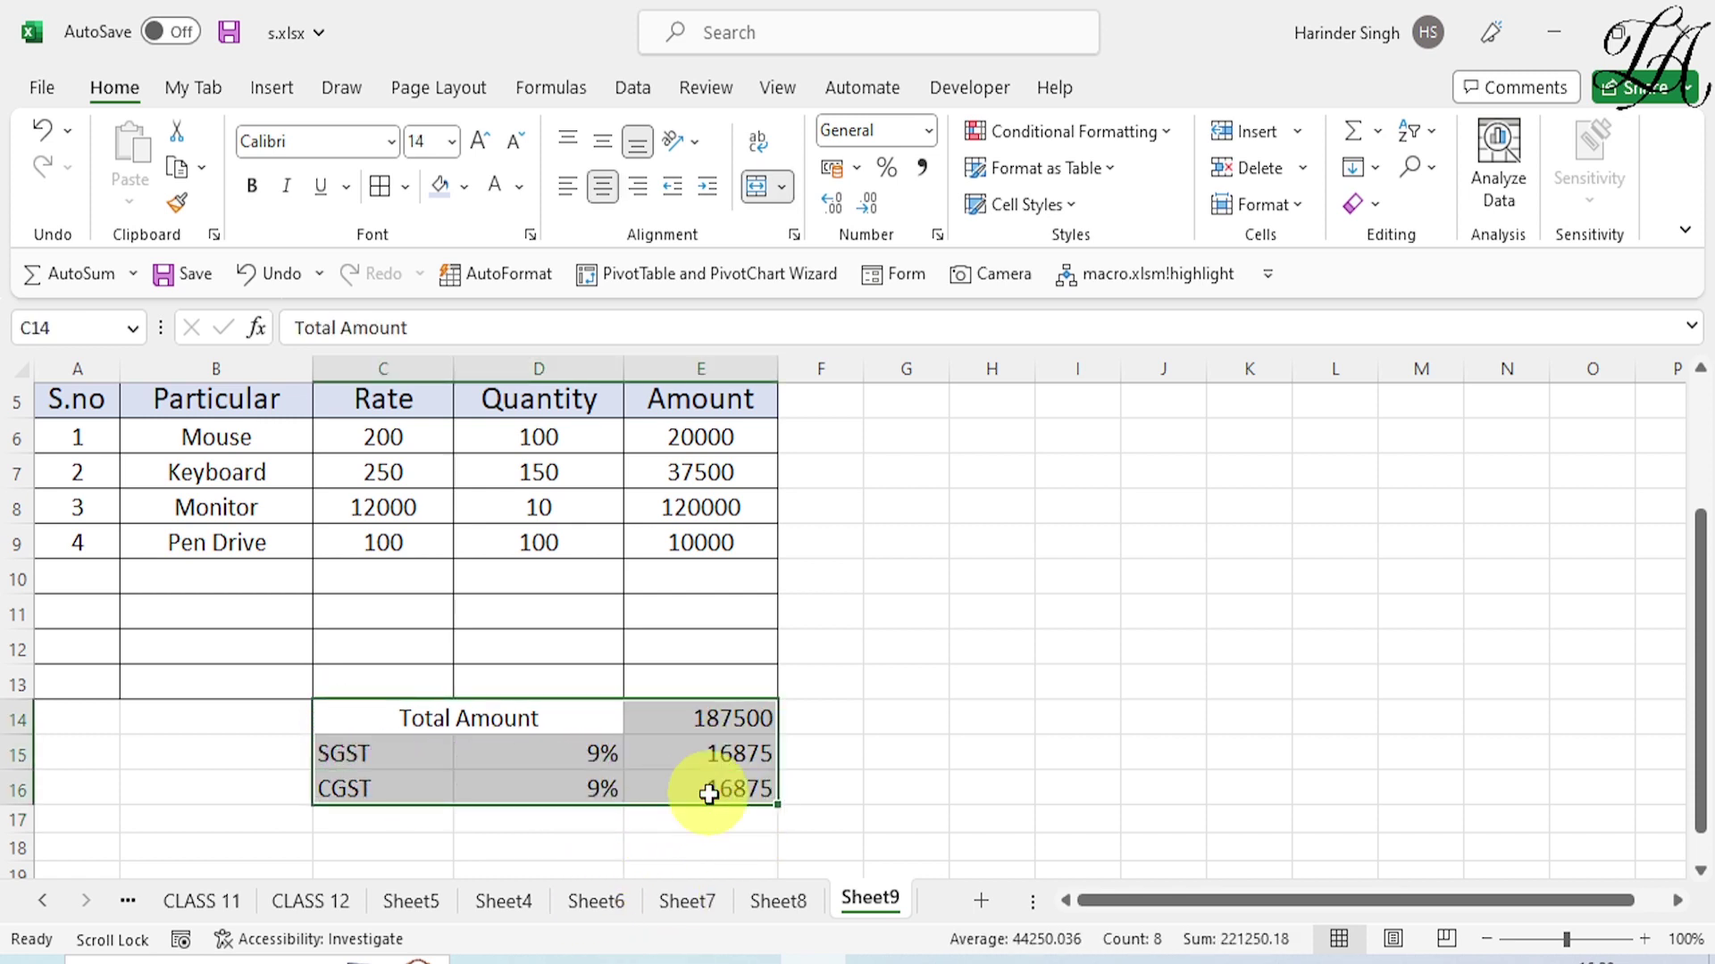
pyautogui.click(379, 186)
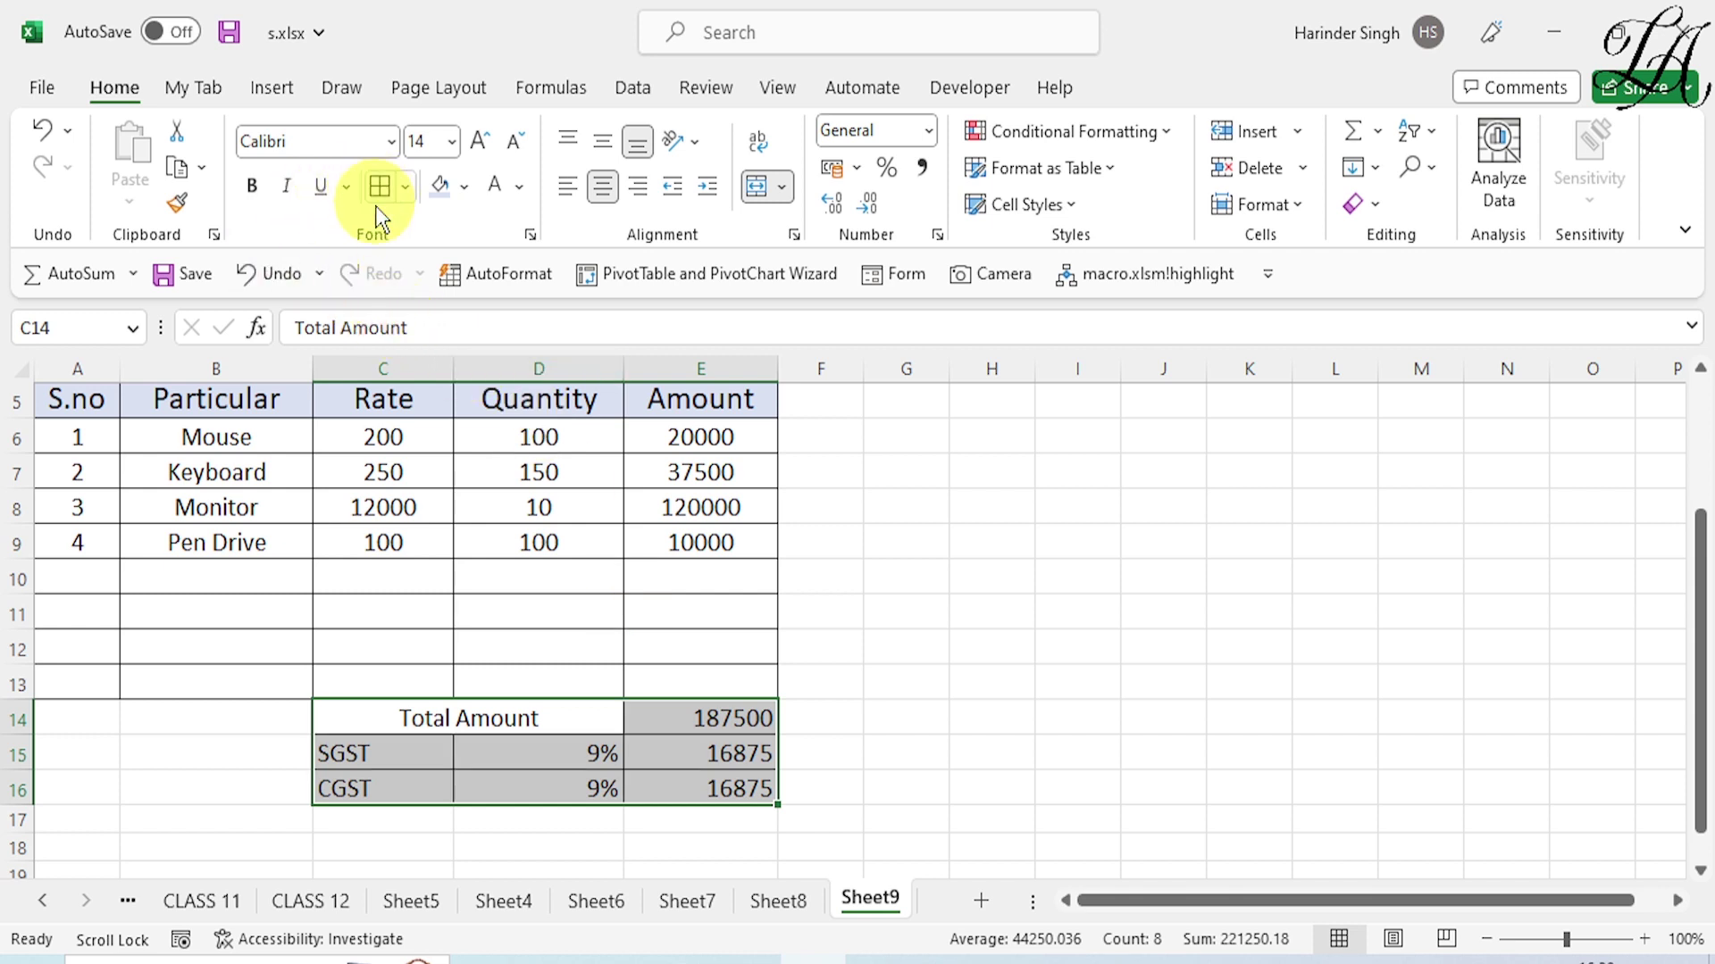
pyautogui.click(962, 684)
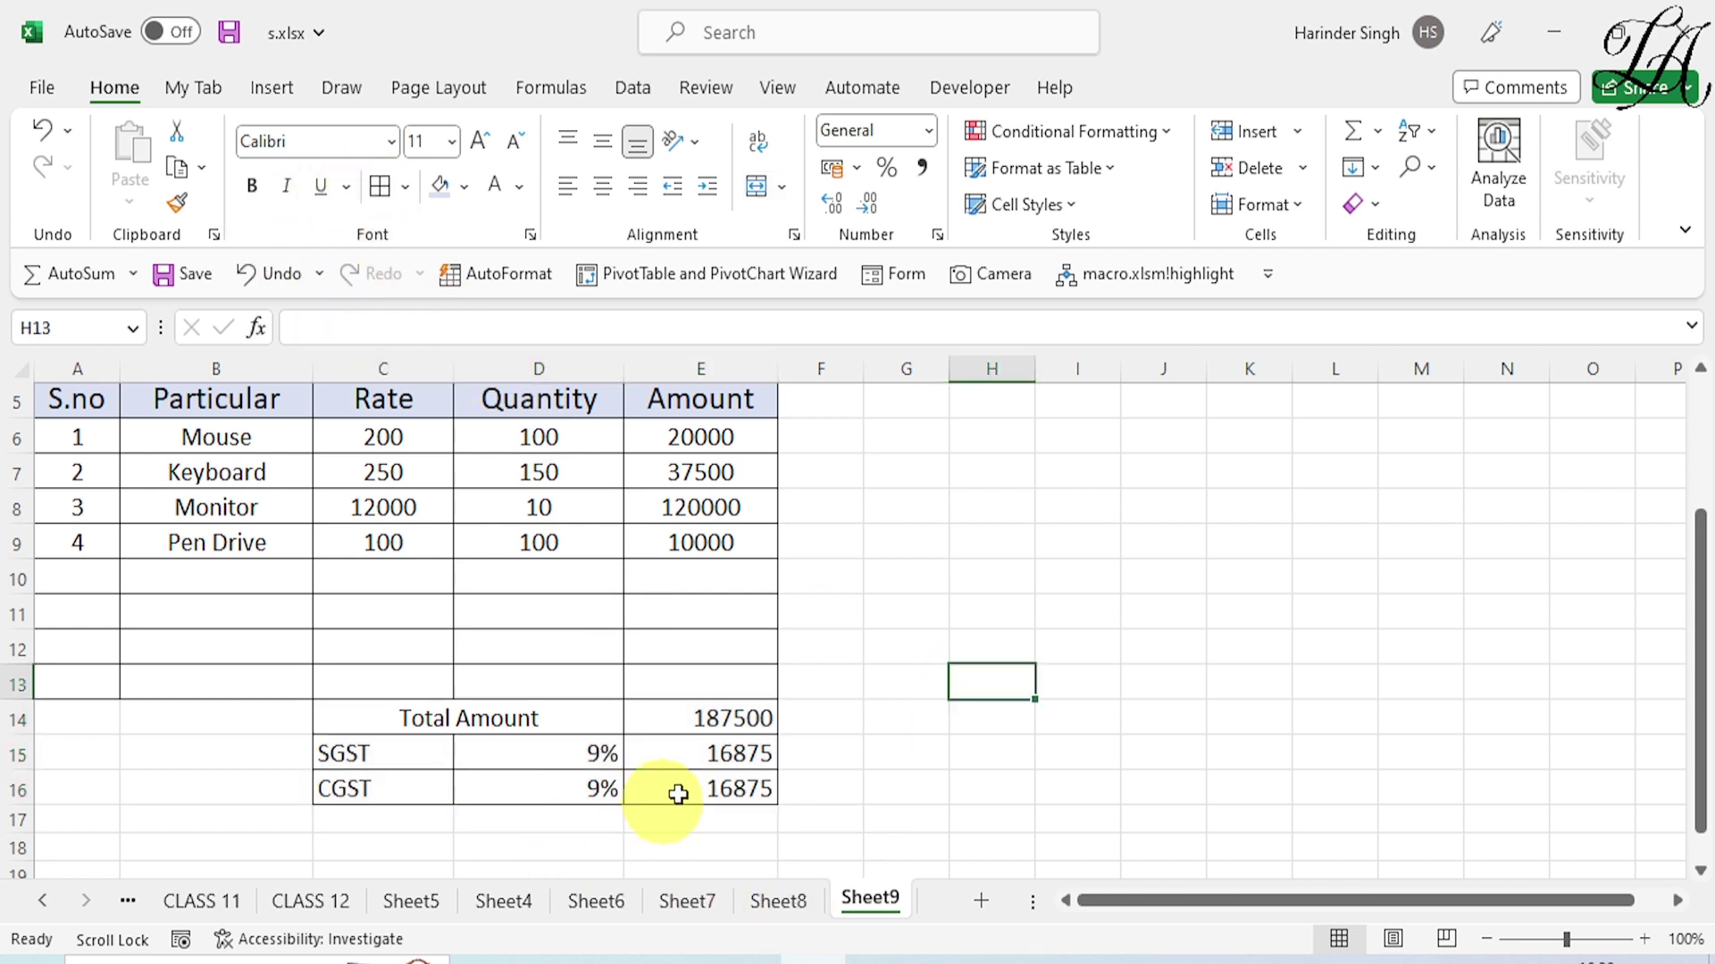
pyautogui.scroll(-1, 786, 790)
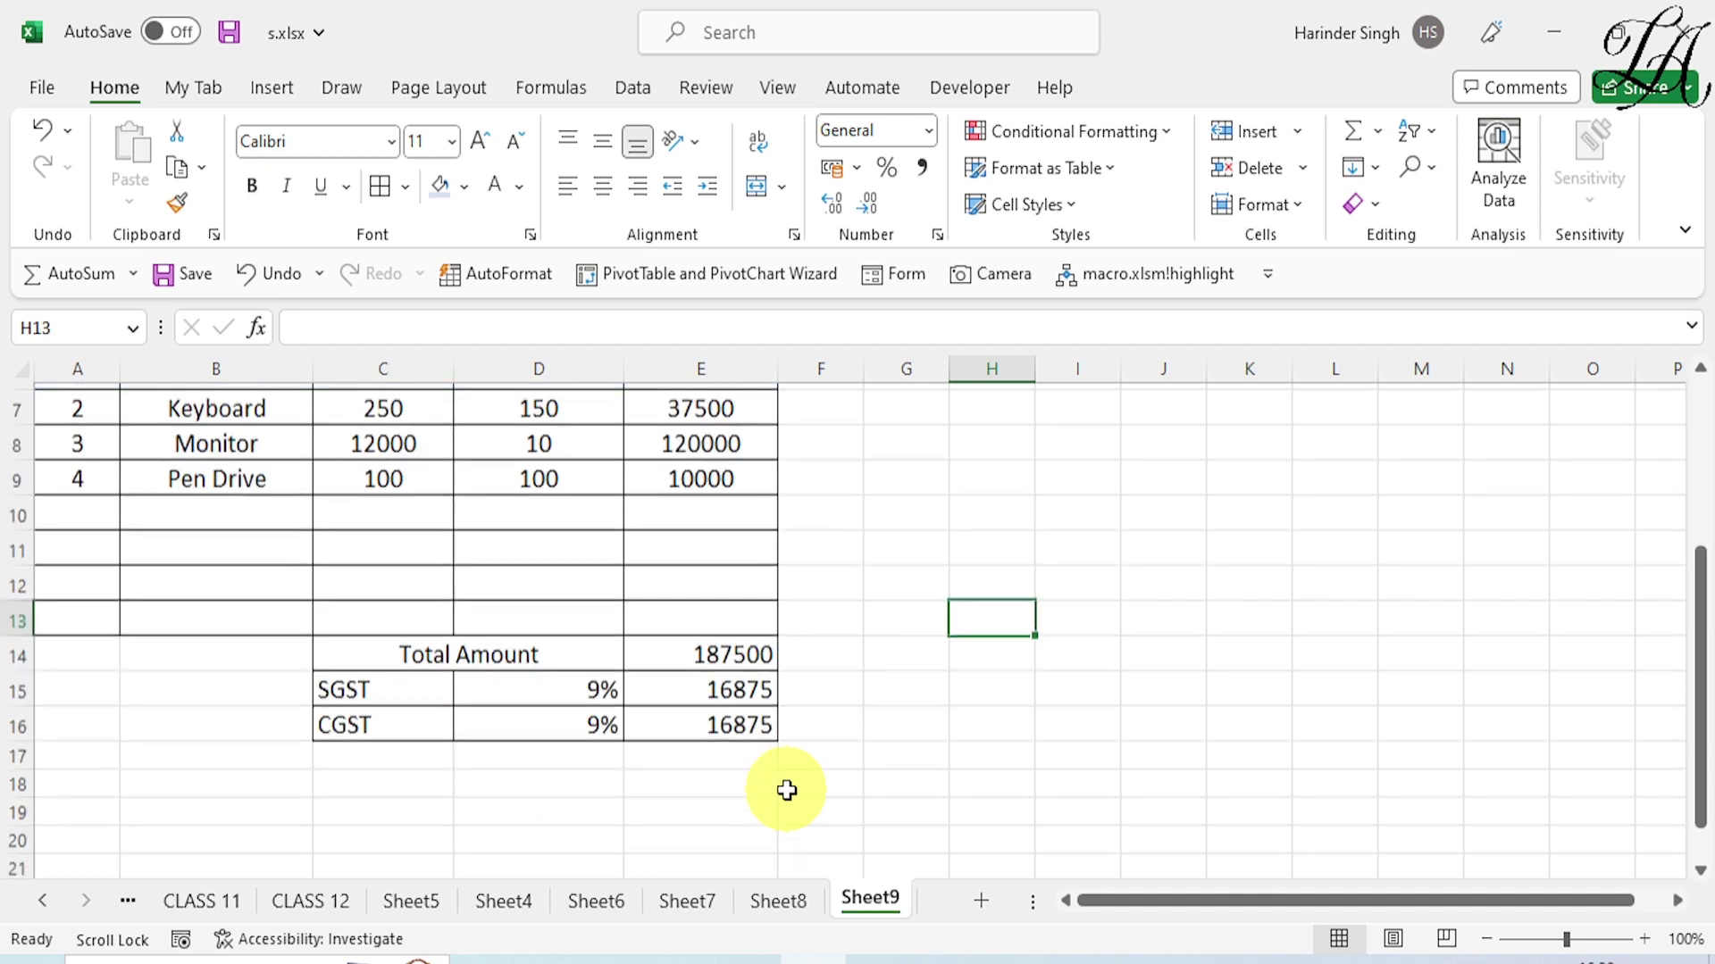
# Shade the Total Amount label and the SGST/CGST label and rate cells light grey.
pyautogui.click(402, 635)
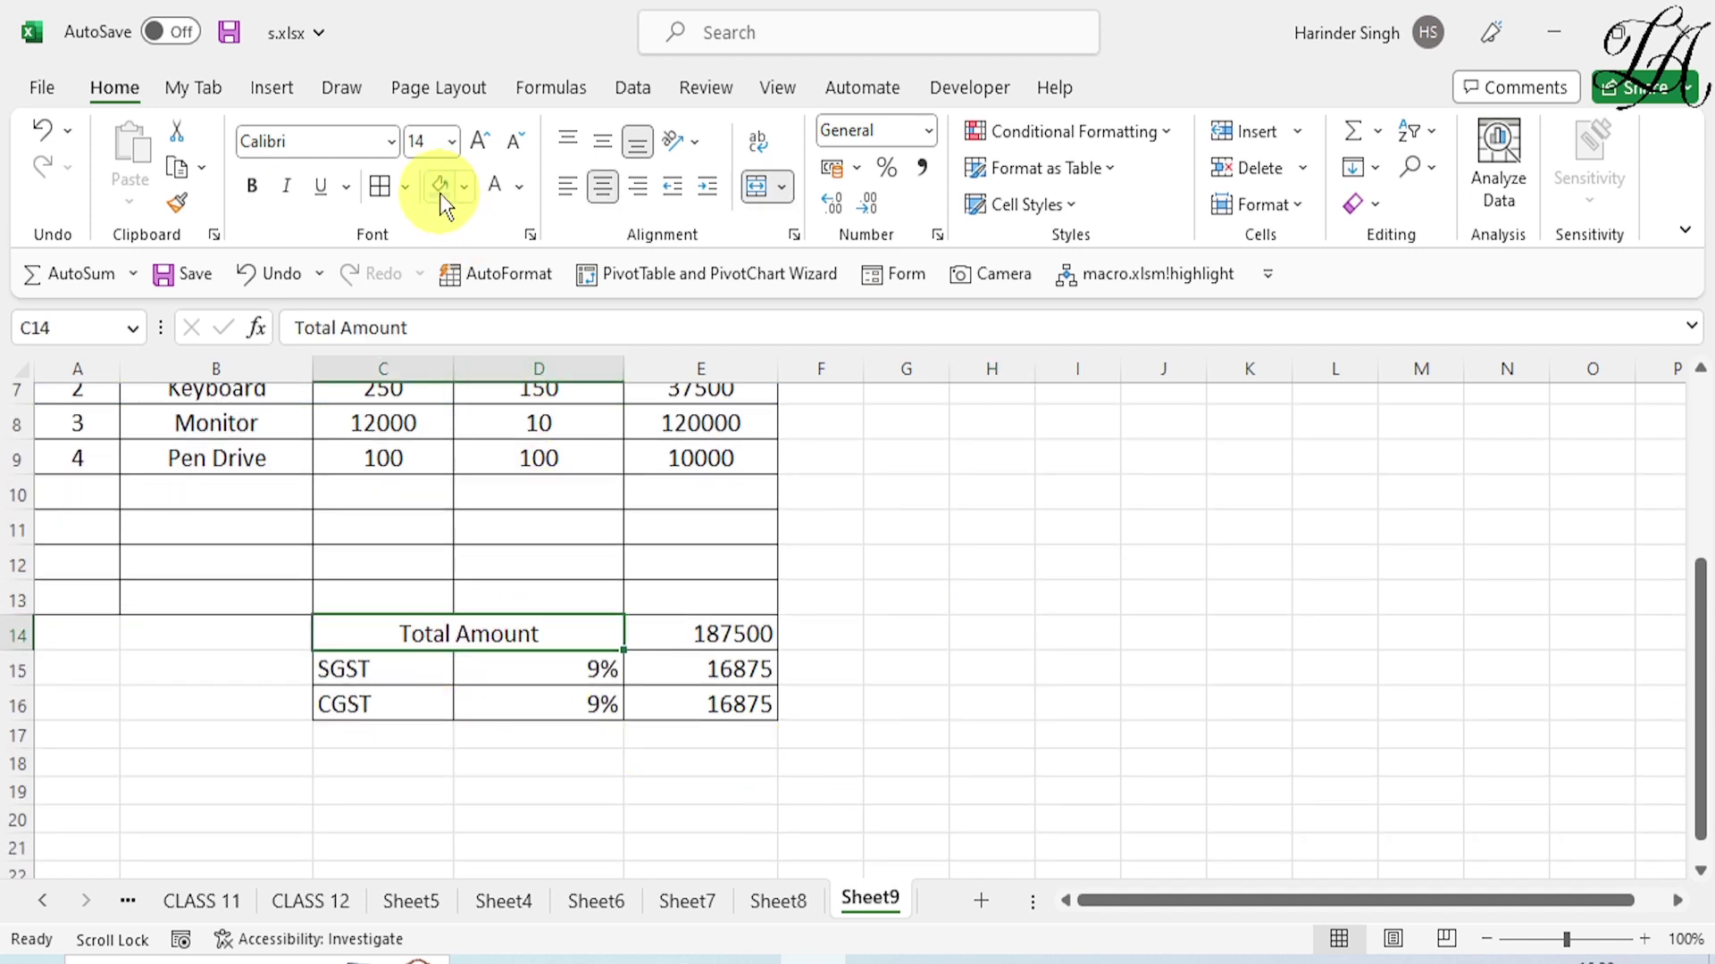
pyautogui.click(464, 189)
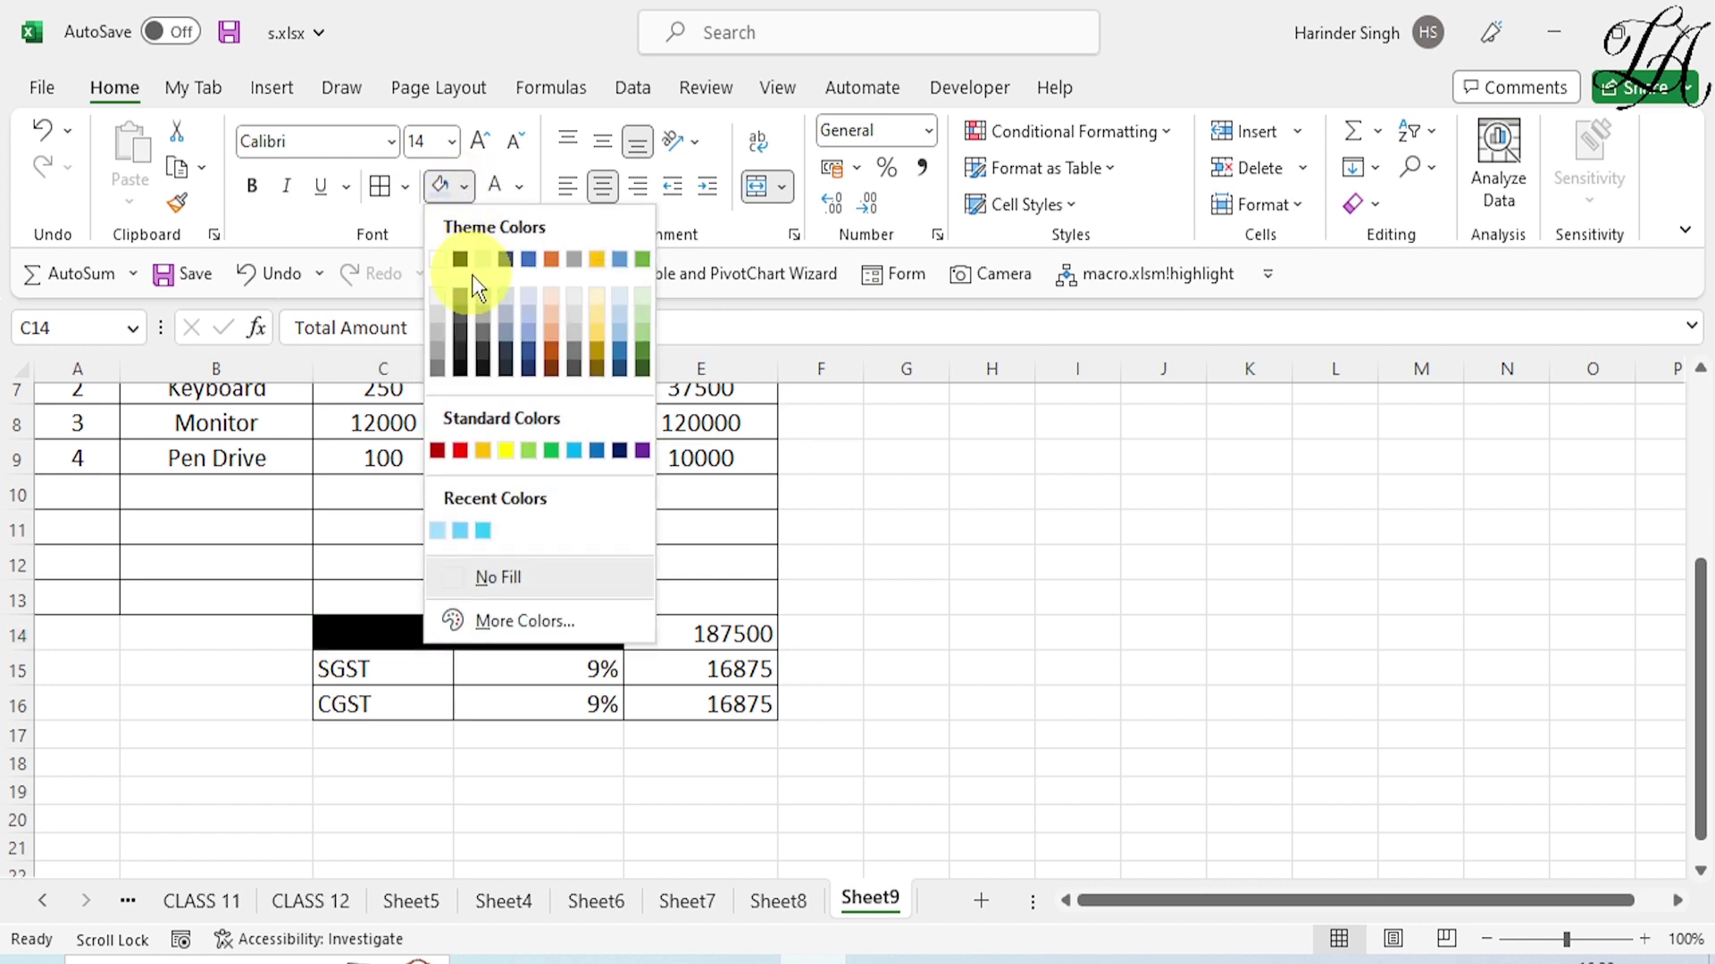
pyautogui.click(478, 259)
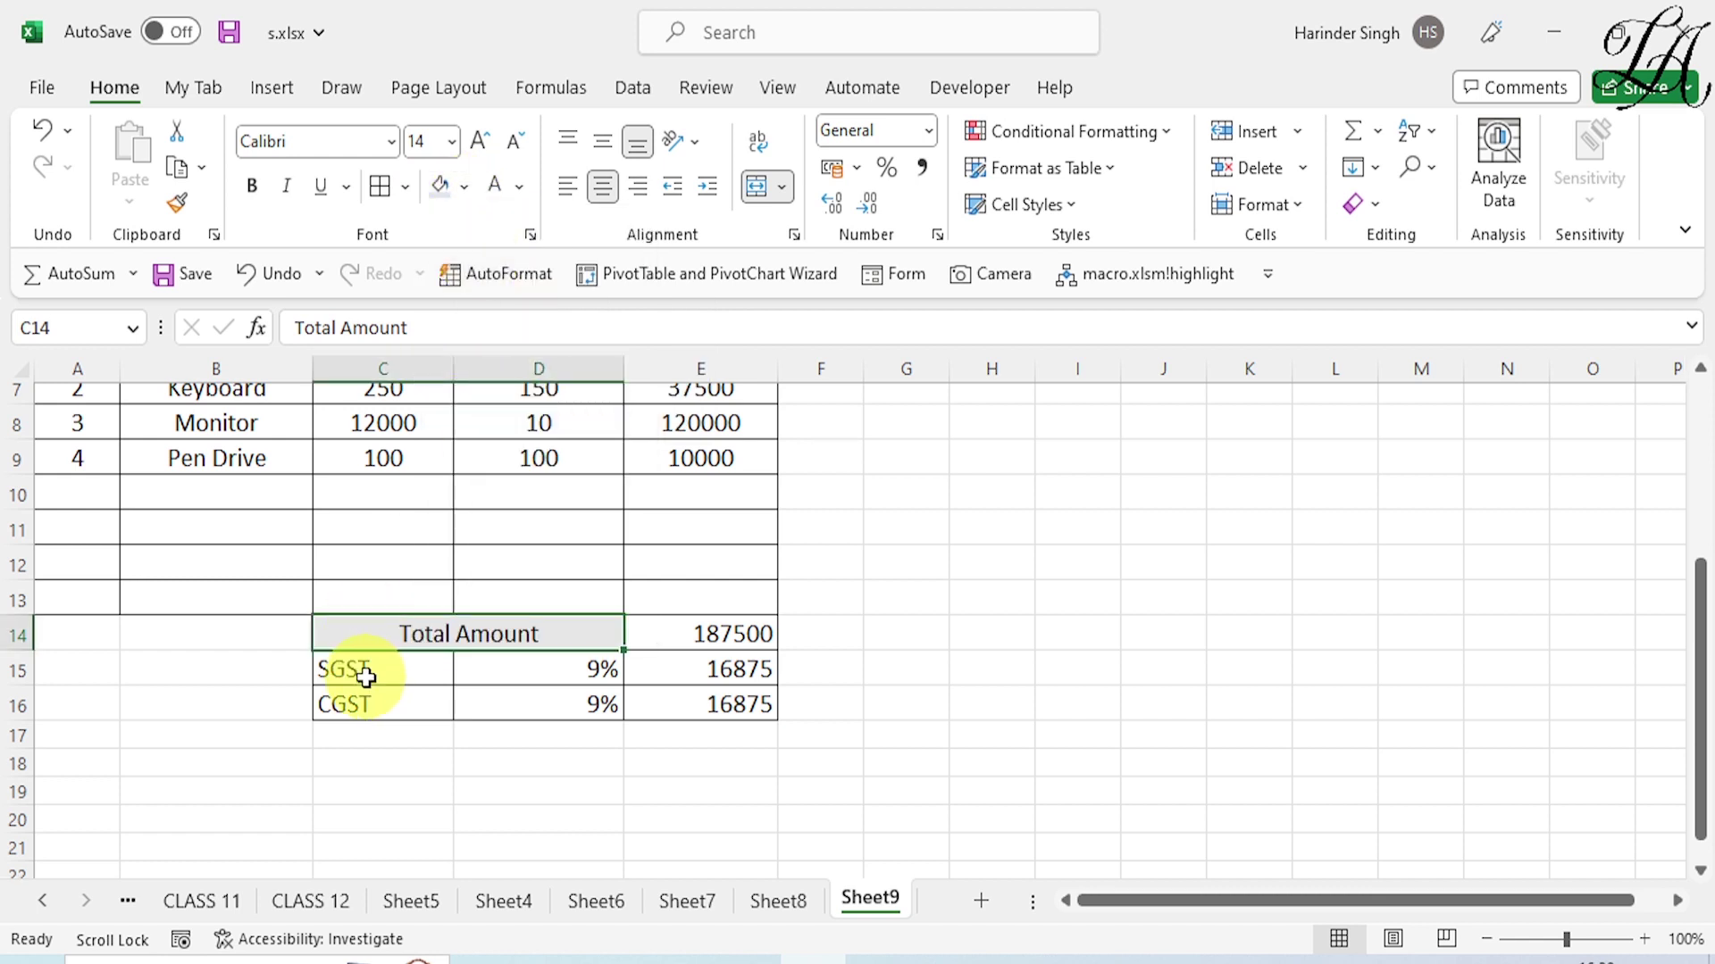
pyautogui.moveTo(357, 670); pyautogui.dragTo(554, 704)
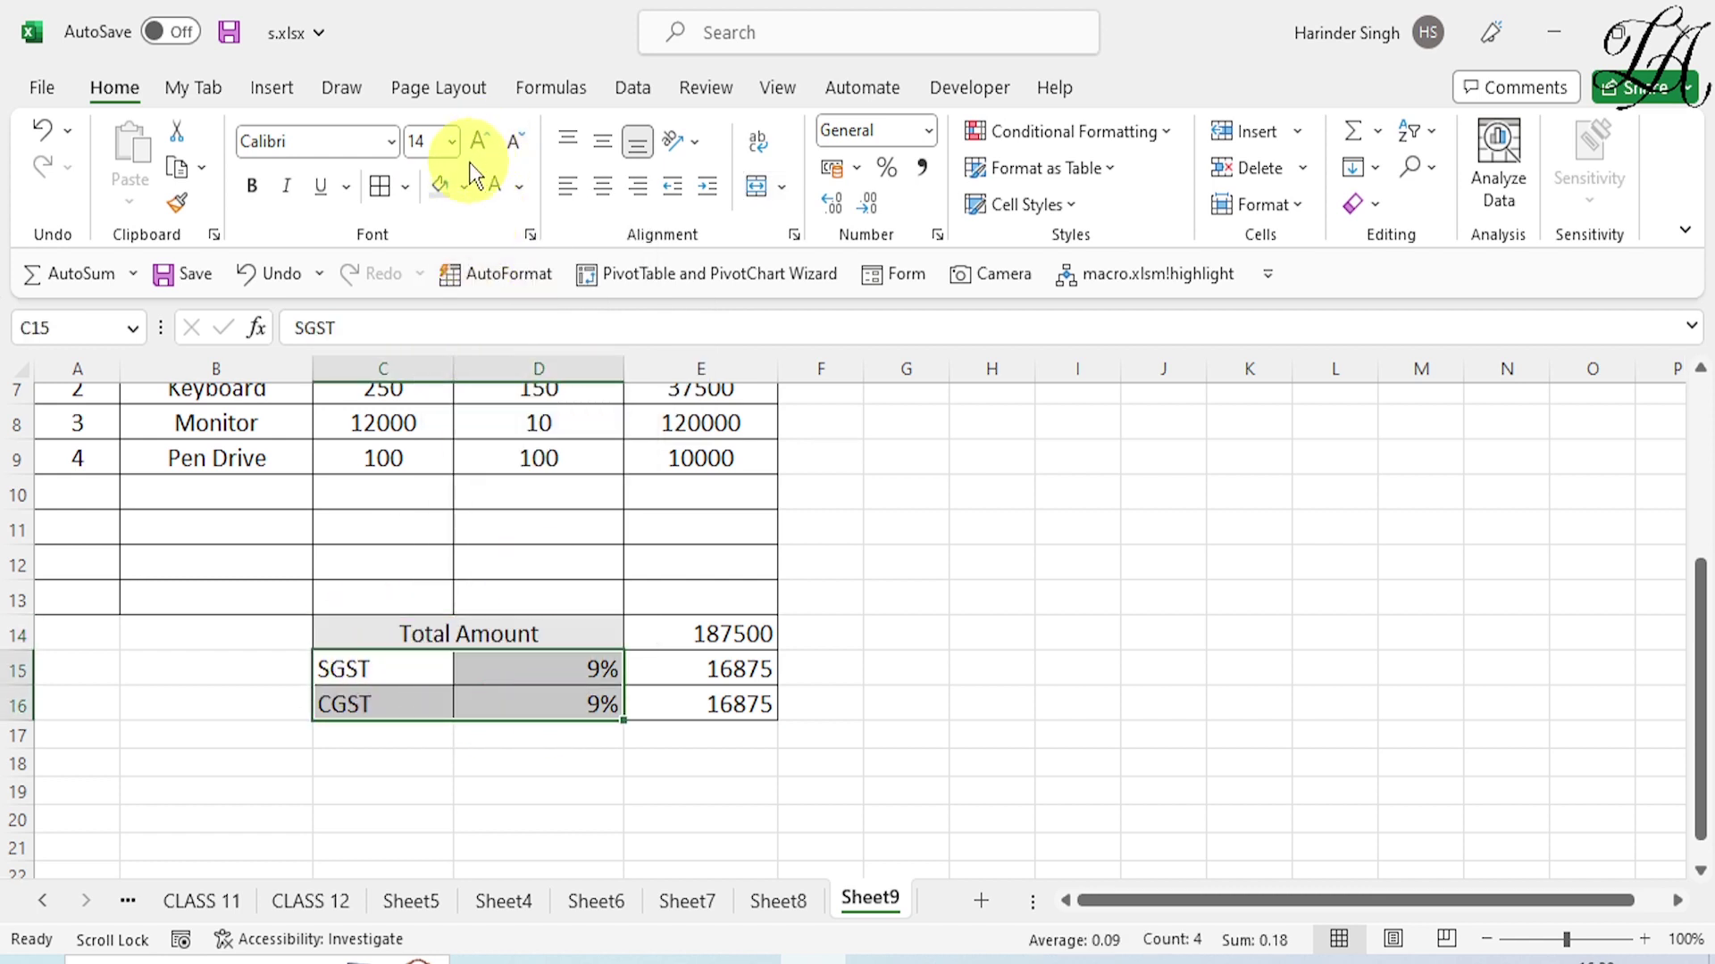
pyautogui.click(440, 185)
pyautogui.click(392, 763)
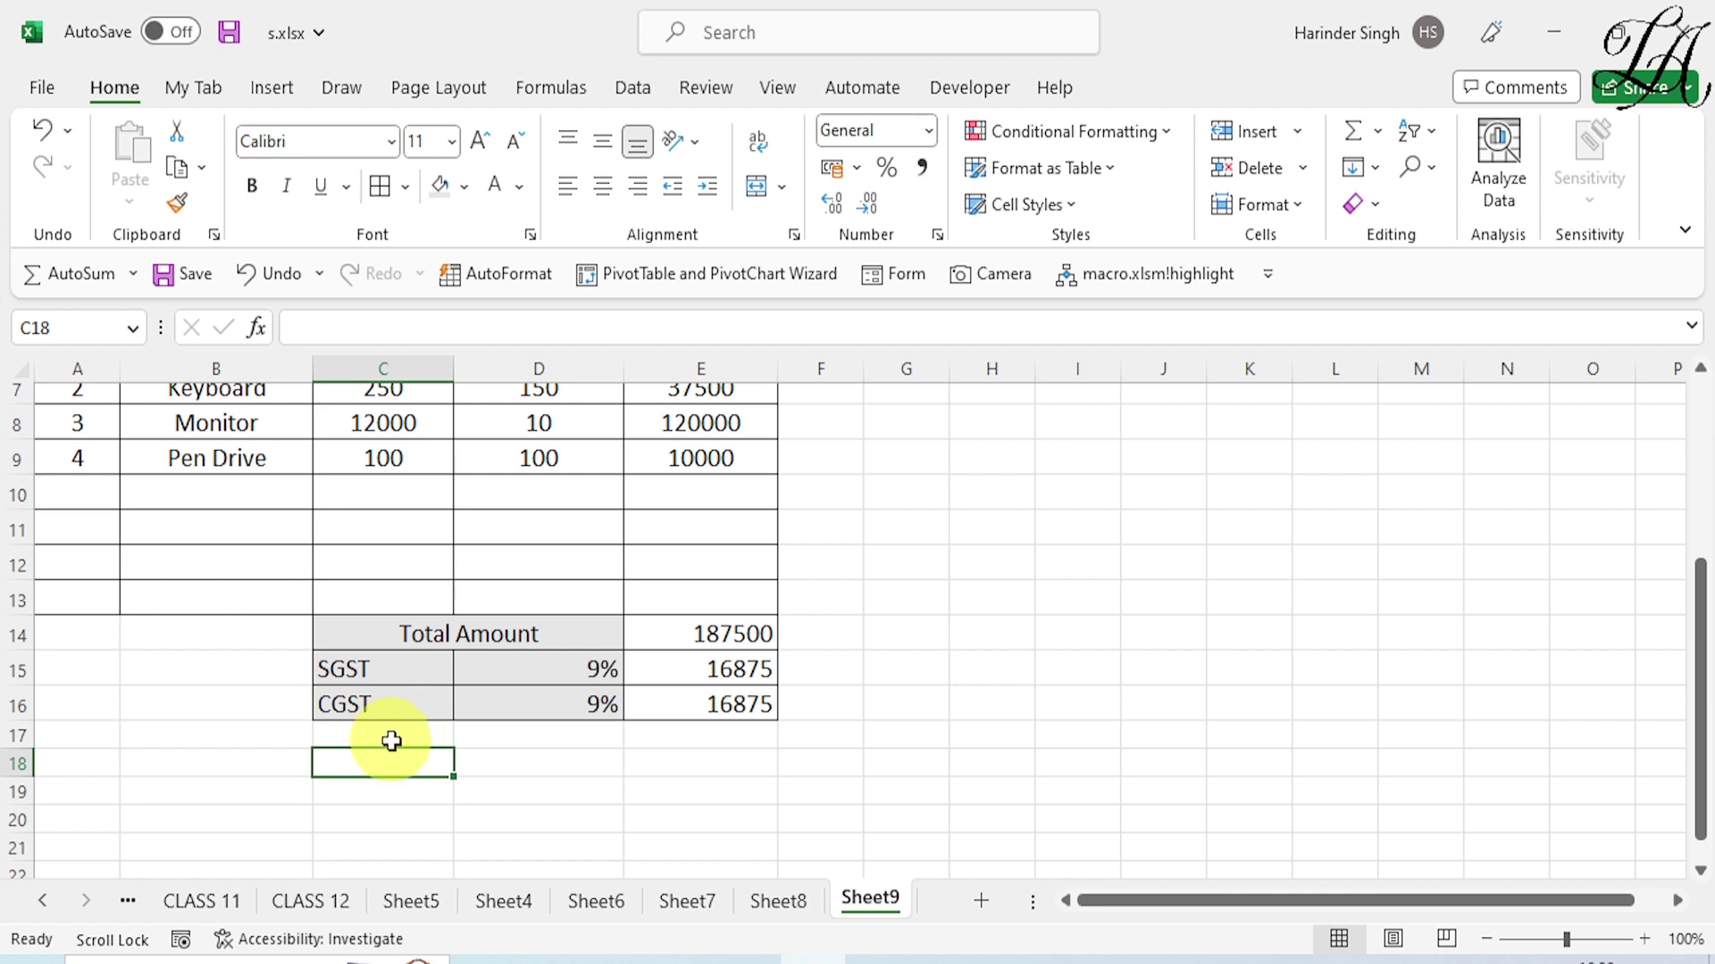
# Merge C17:D17, label it GRAND TOTAL, and fill it light orange.
pyautogui.moveTo(379, 735); pyautogui.dragTo(522, 737)
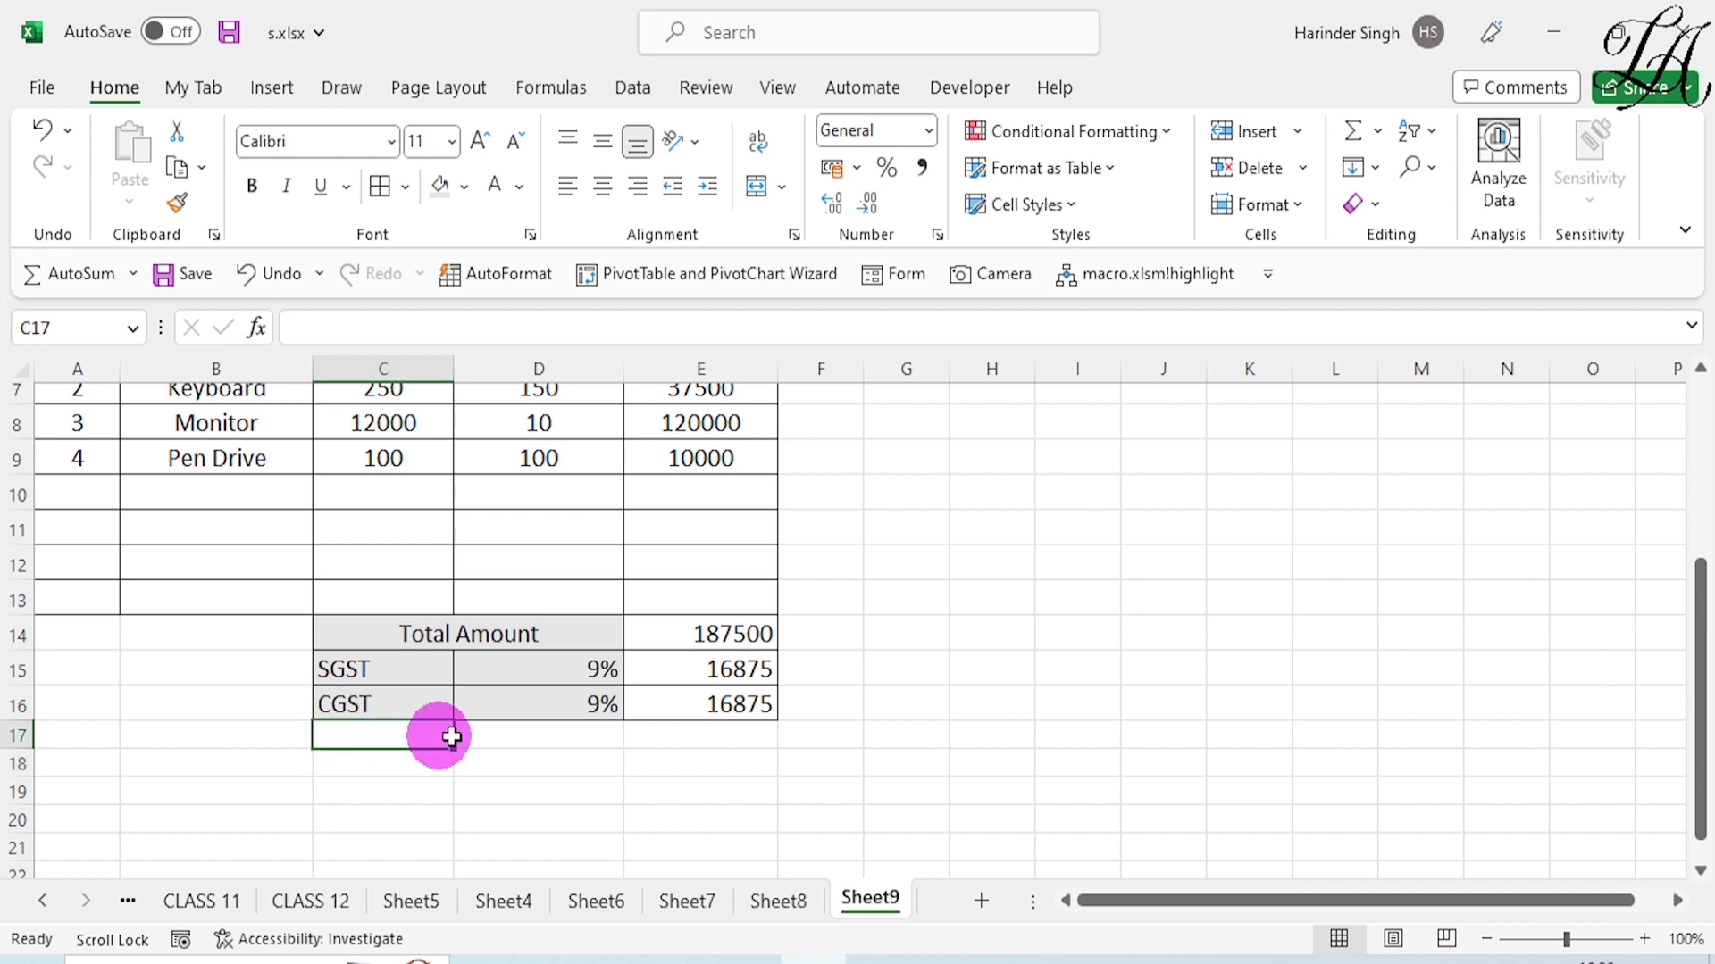
pyautogui.click(757, 188)
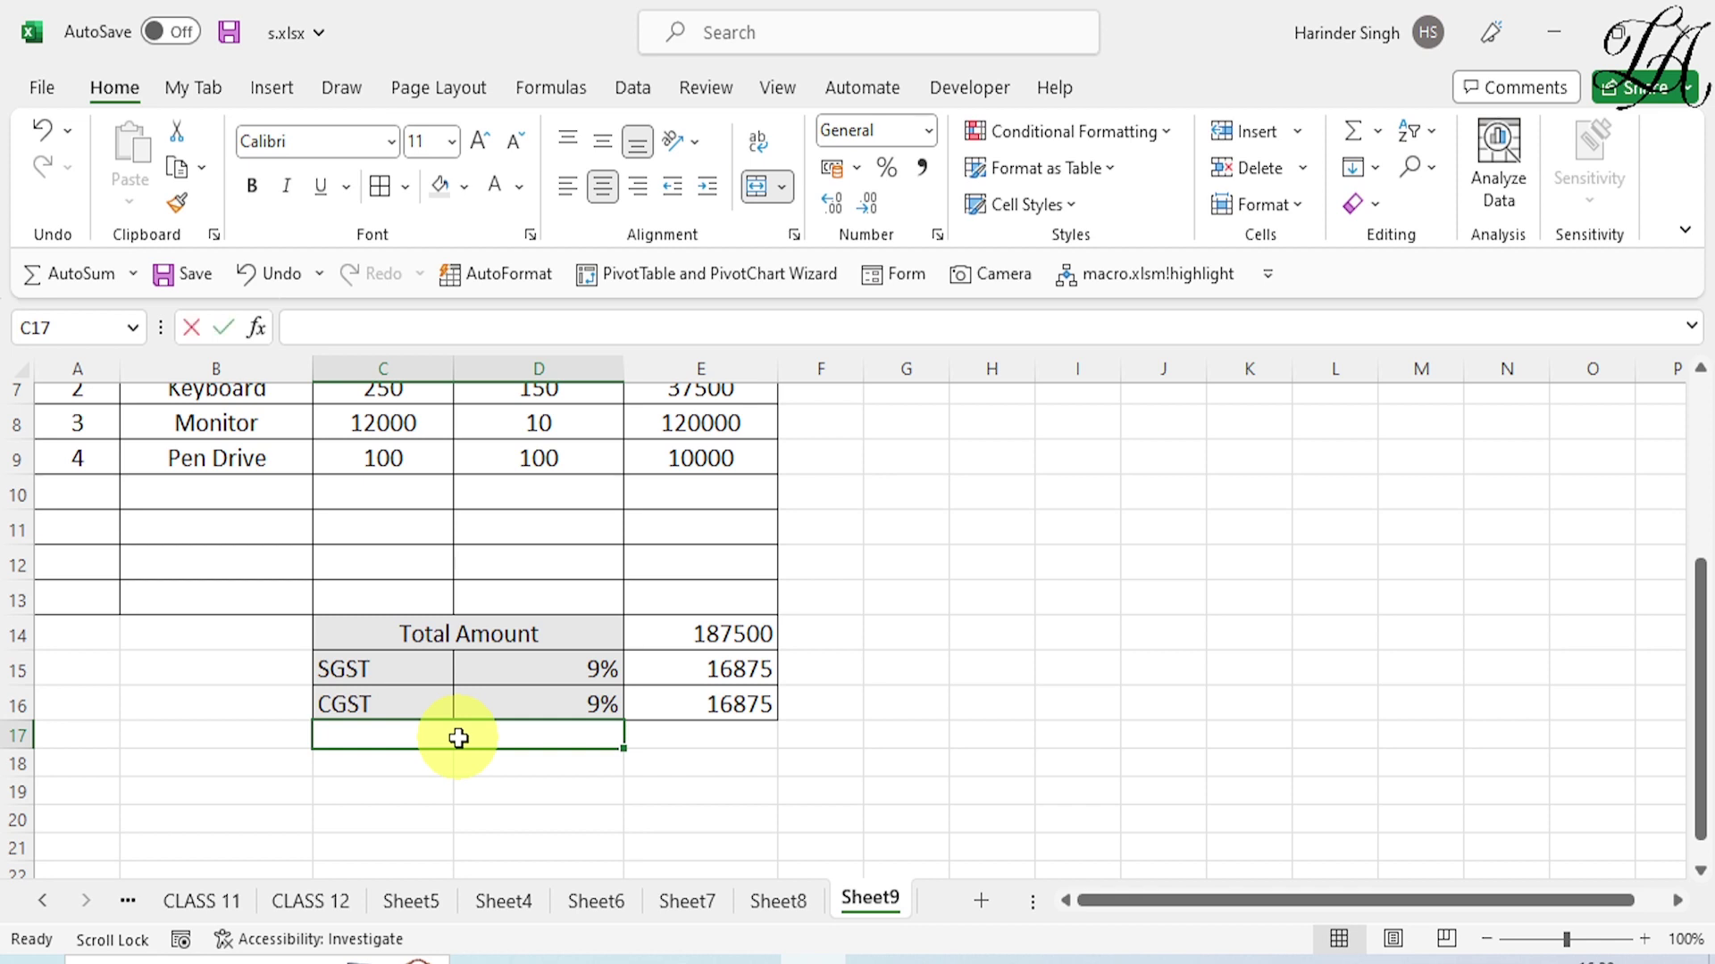
pyautogui.write('GRAND TOTAL')
pyautogui.hotkey('ctrl', 'Return')
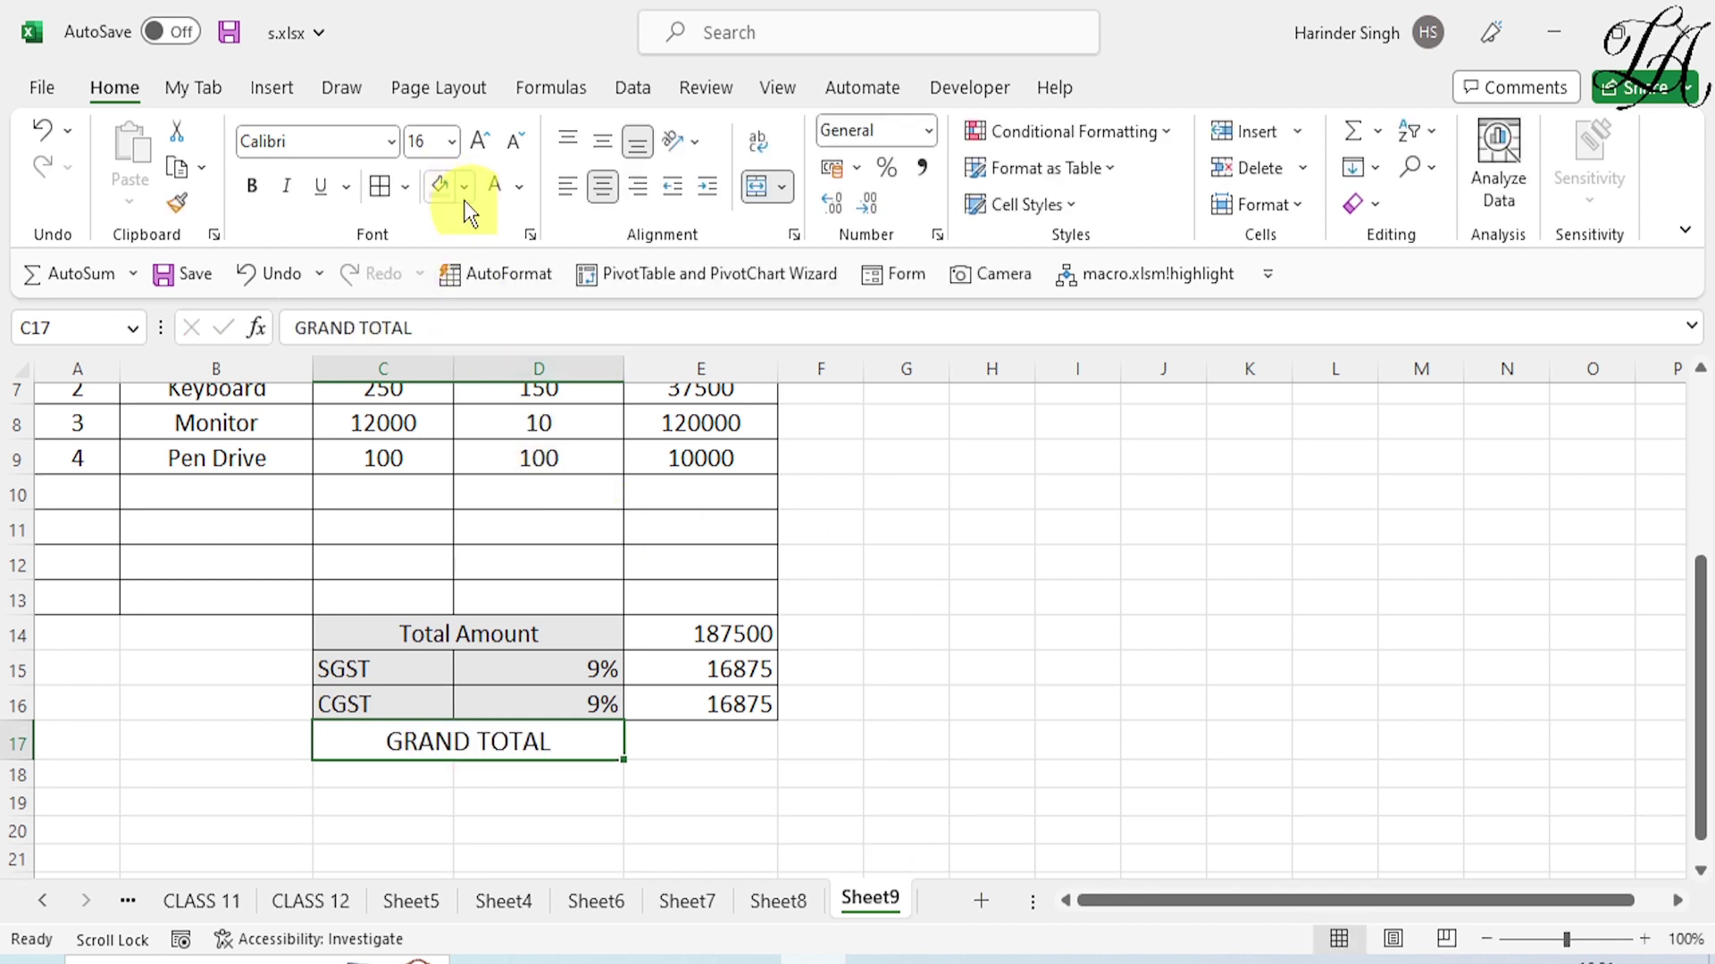
pyautogui.click(464, 200)
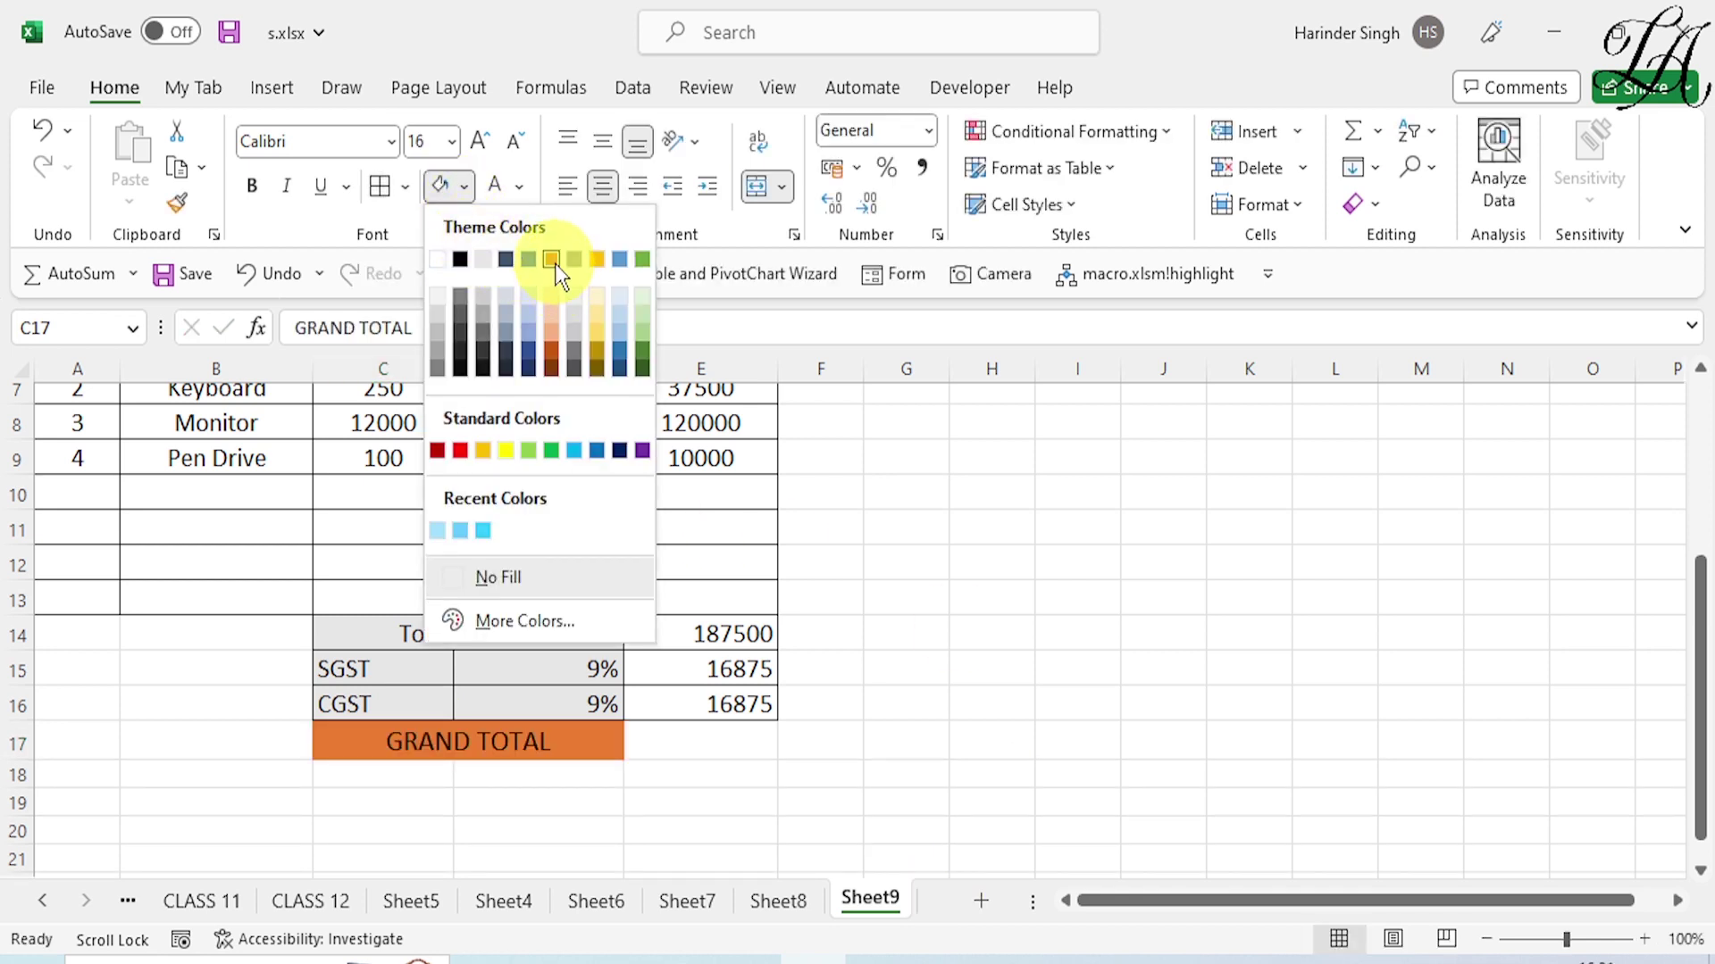
pyautogui.click(551, 311)
# Enter =SUM(E14:E16) in E17 to get the 221250 grand total.
pyautogui.click(688, 748)
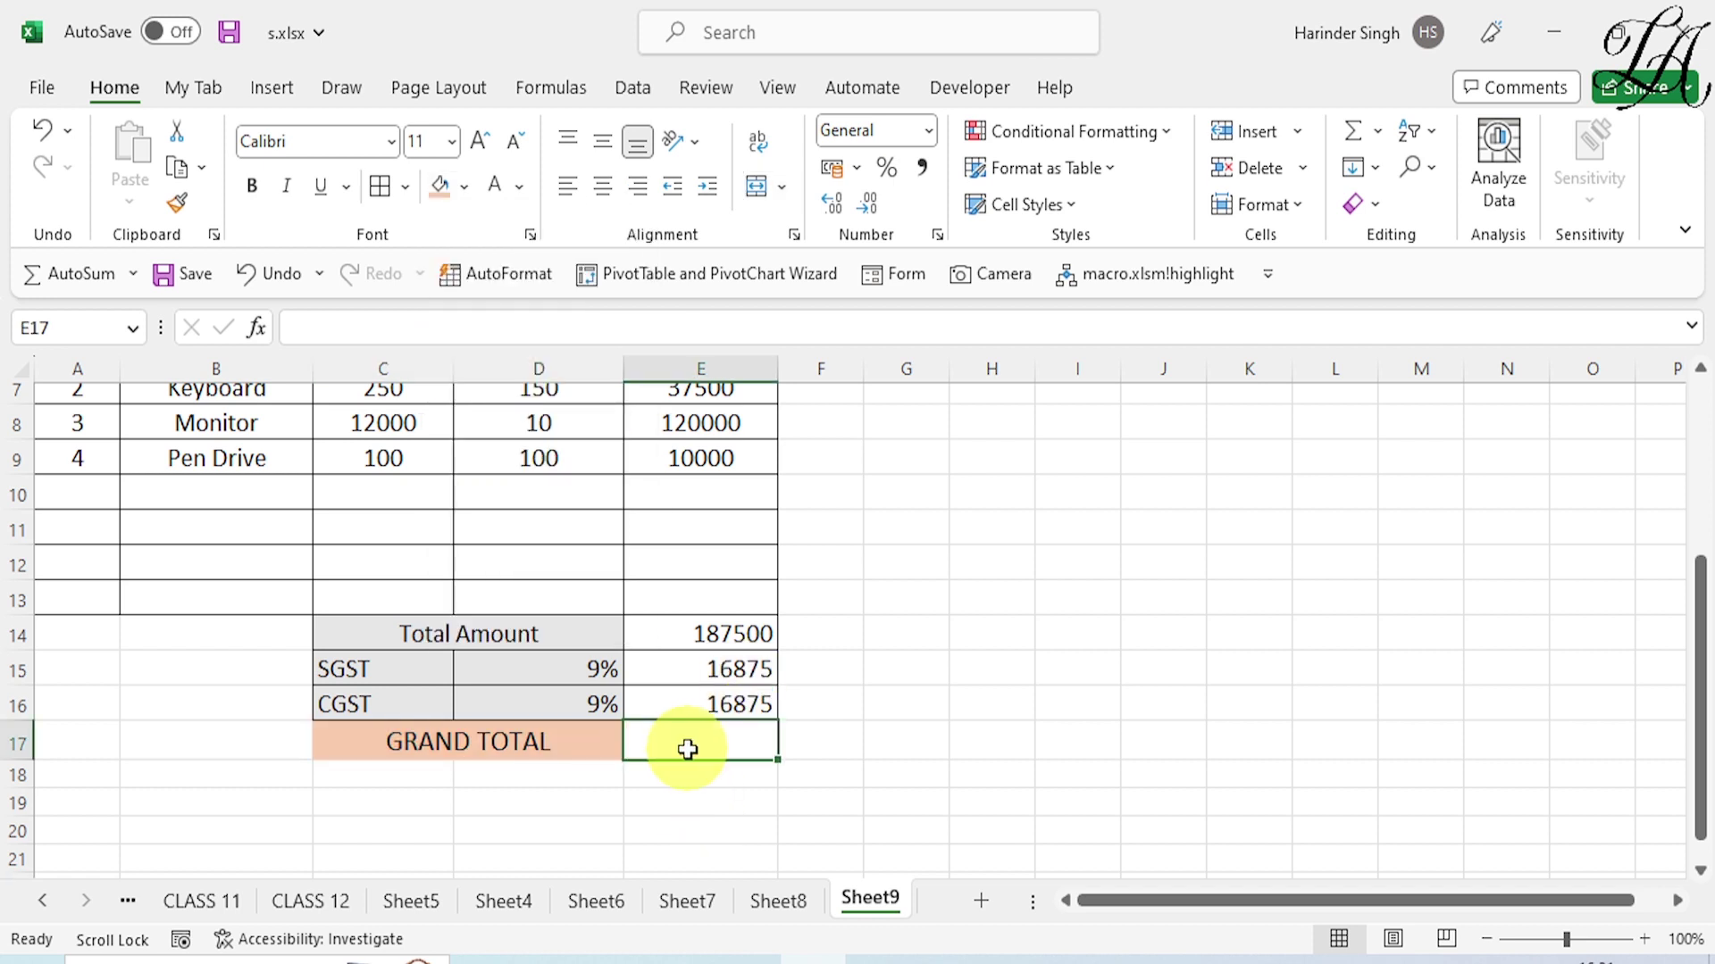
pyautogui.write('=')
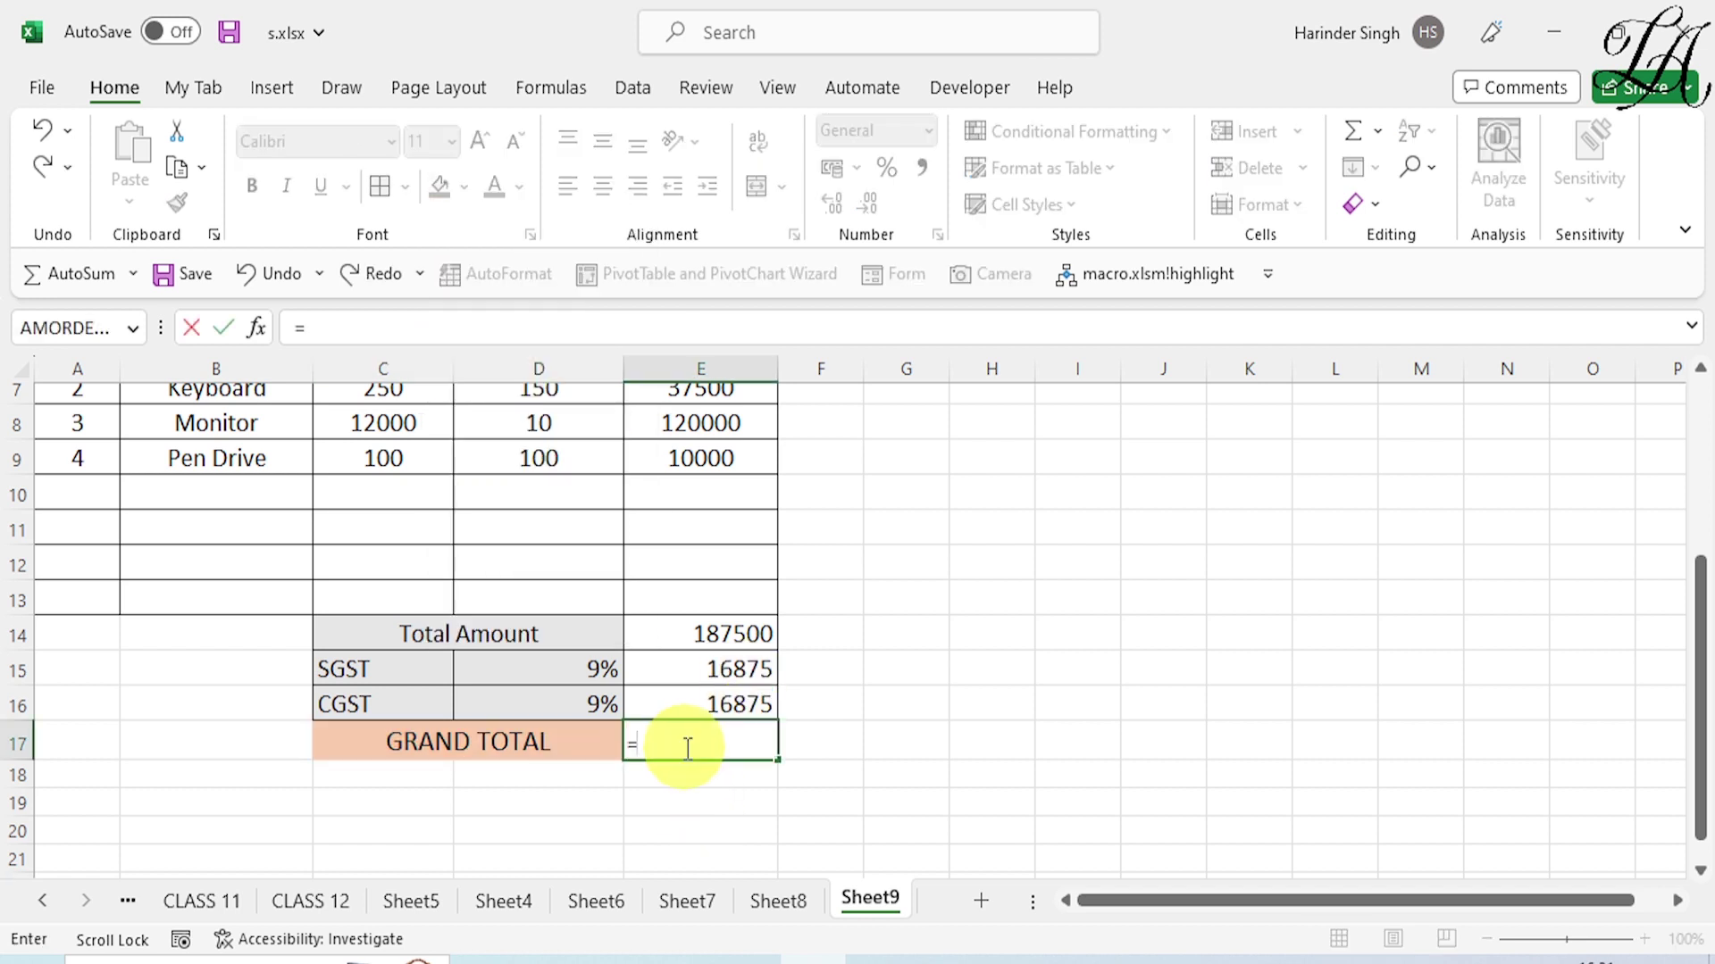
pyautogui.write('SUM')
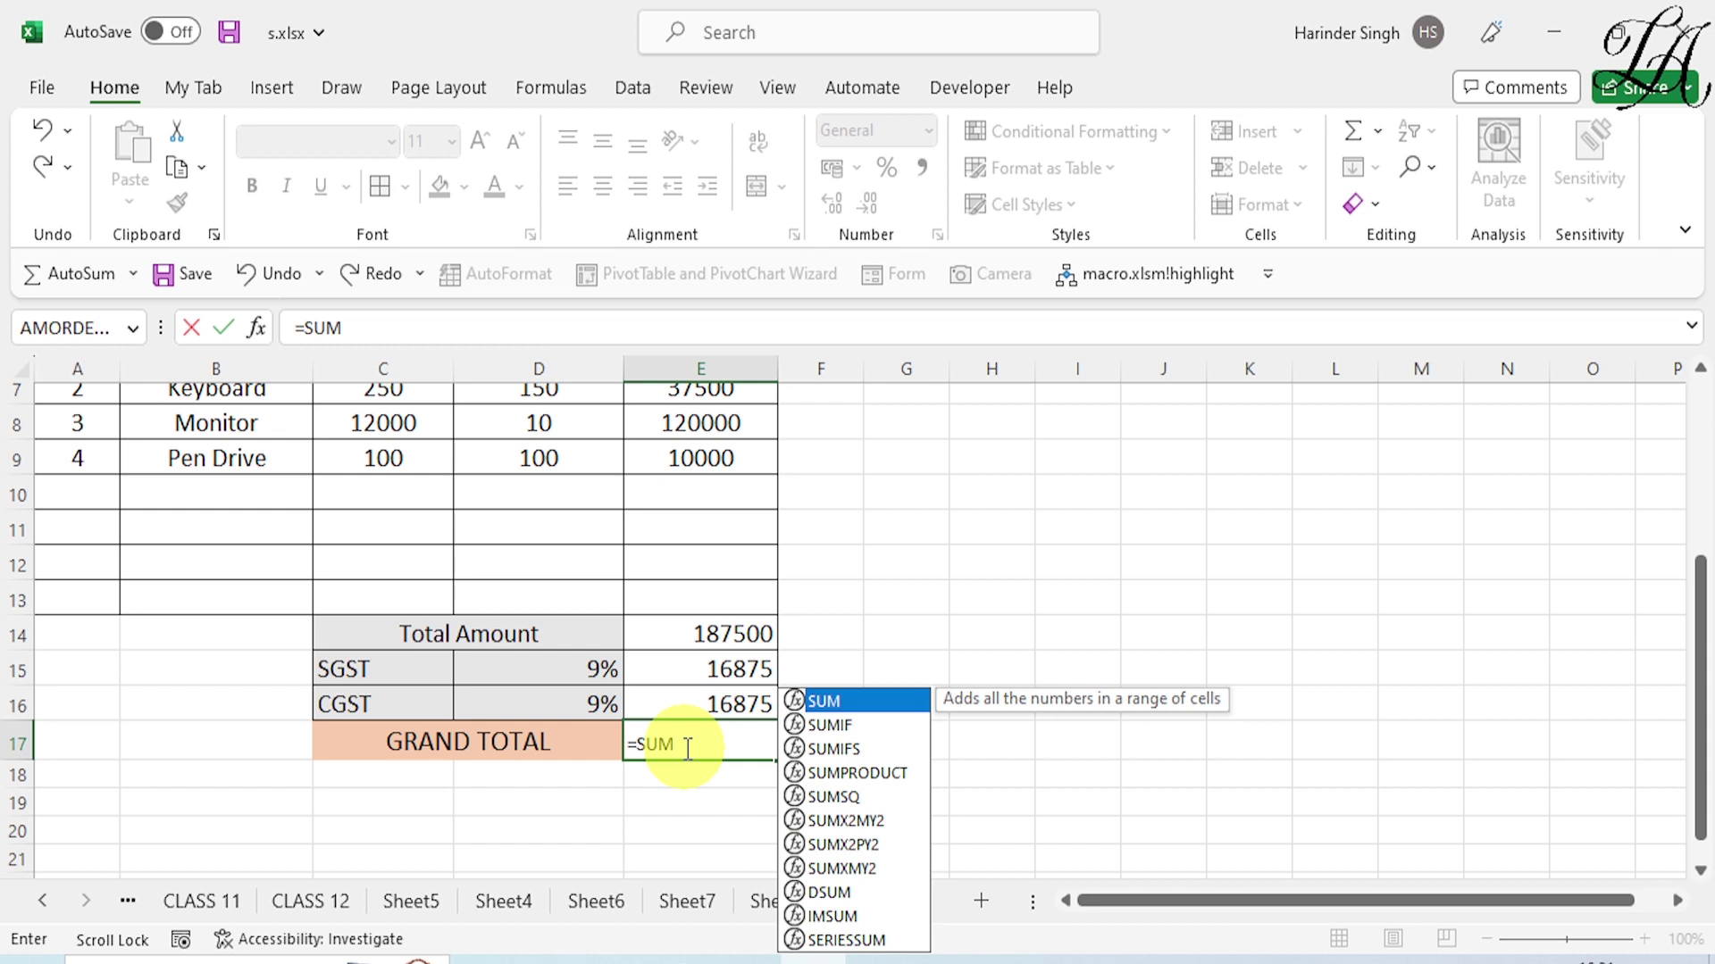
pyautogui.write('(')
pyautogui.moveTo(681, 635); pyautogui.dragTo(683, 701)
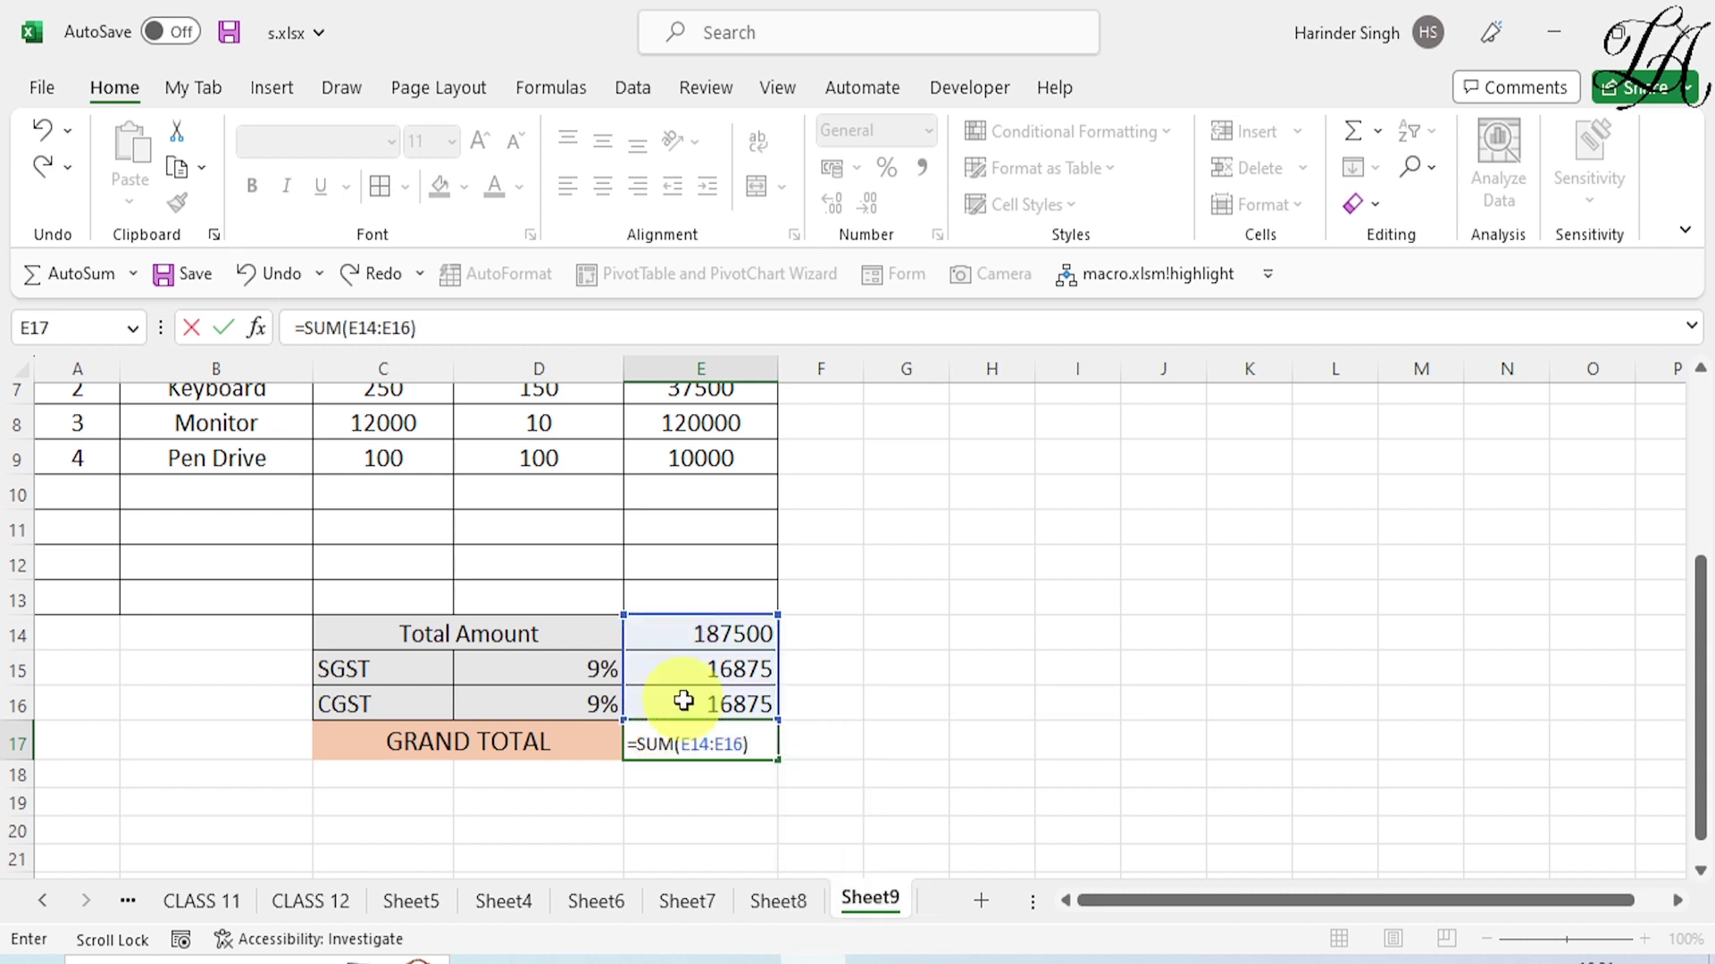
pyautogui.hotkey('ctrl', 'Return')
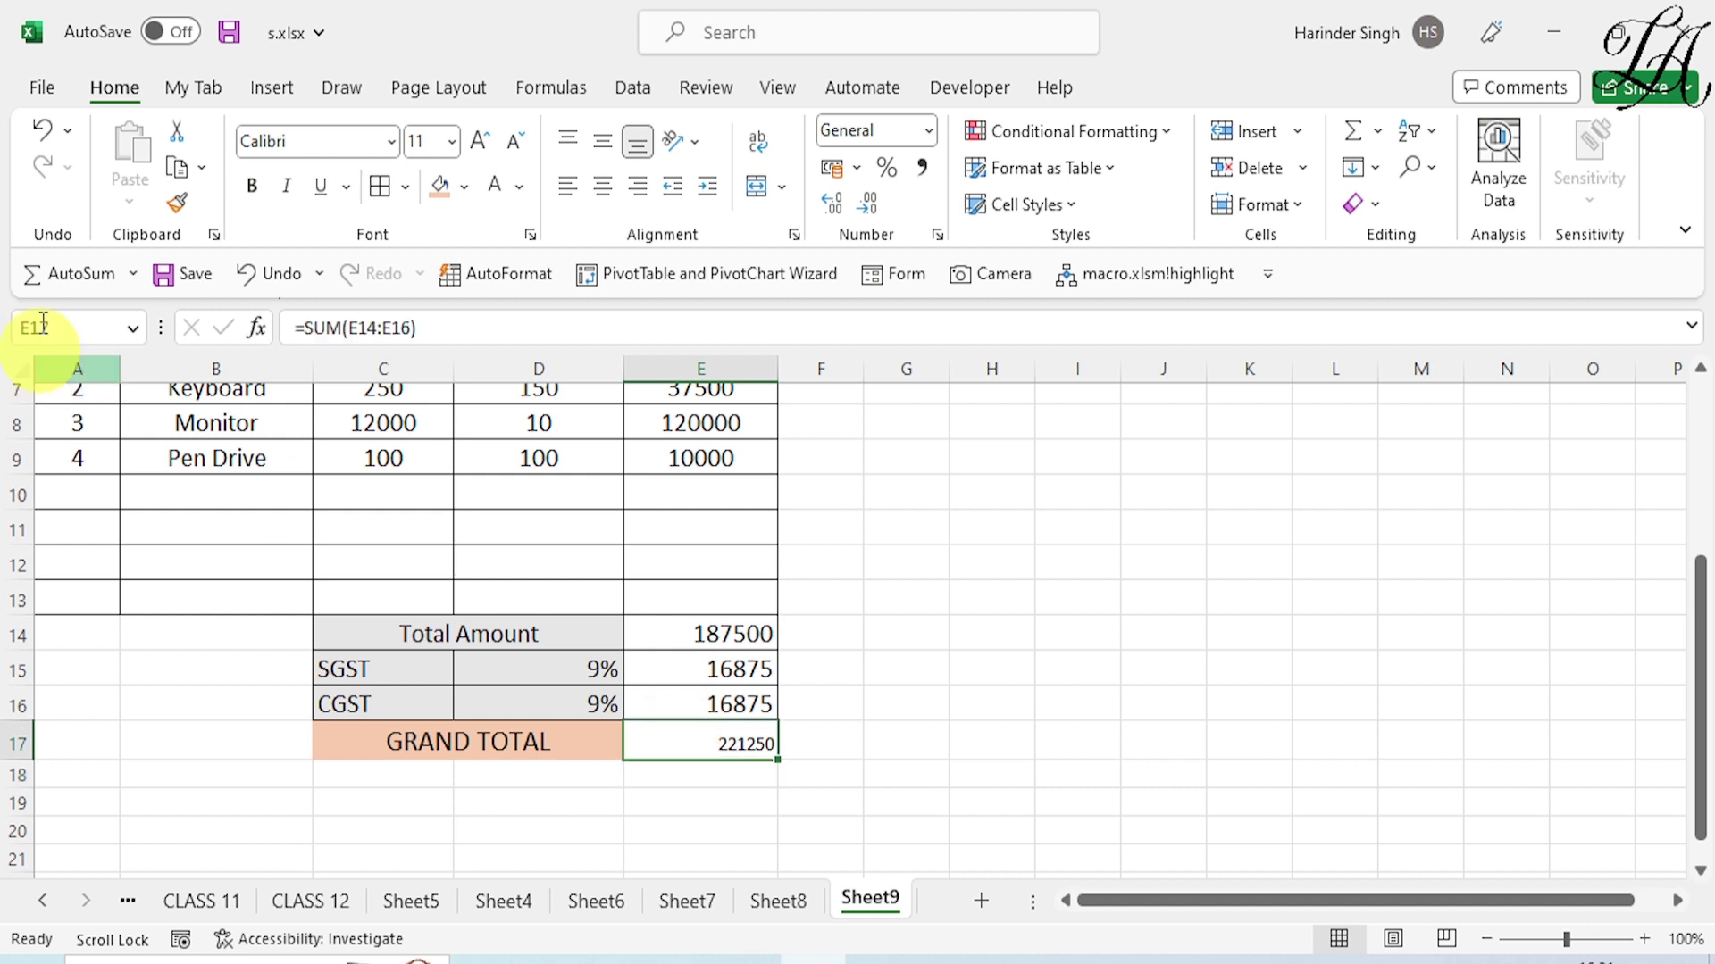
pyautogui.click(905, 668)
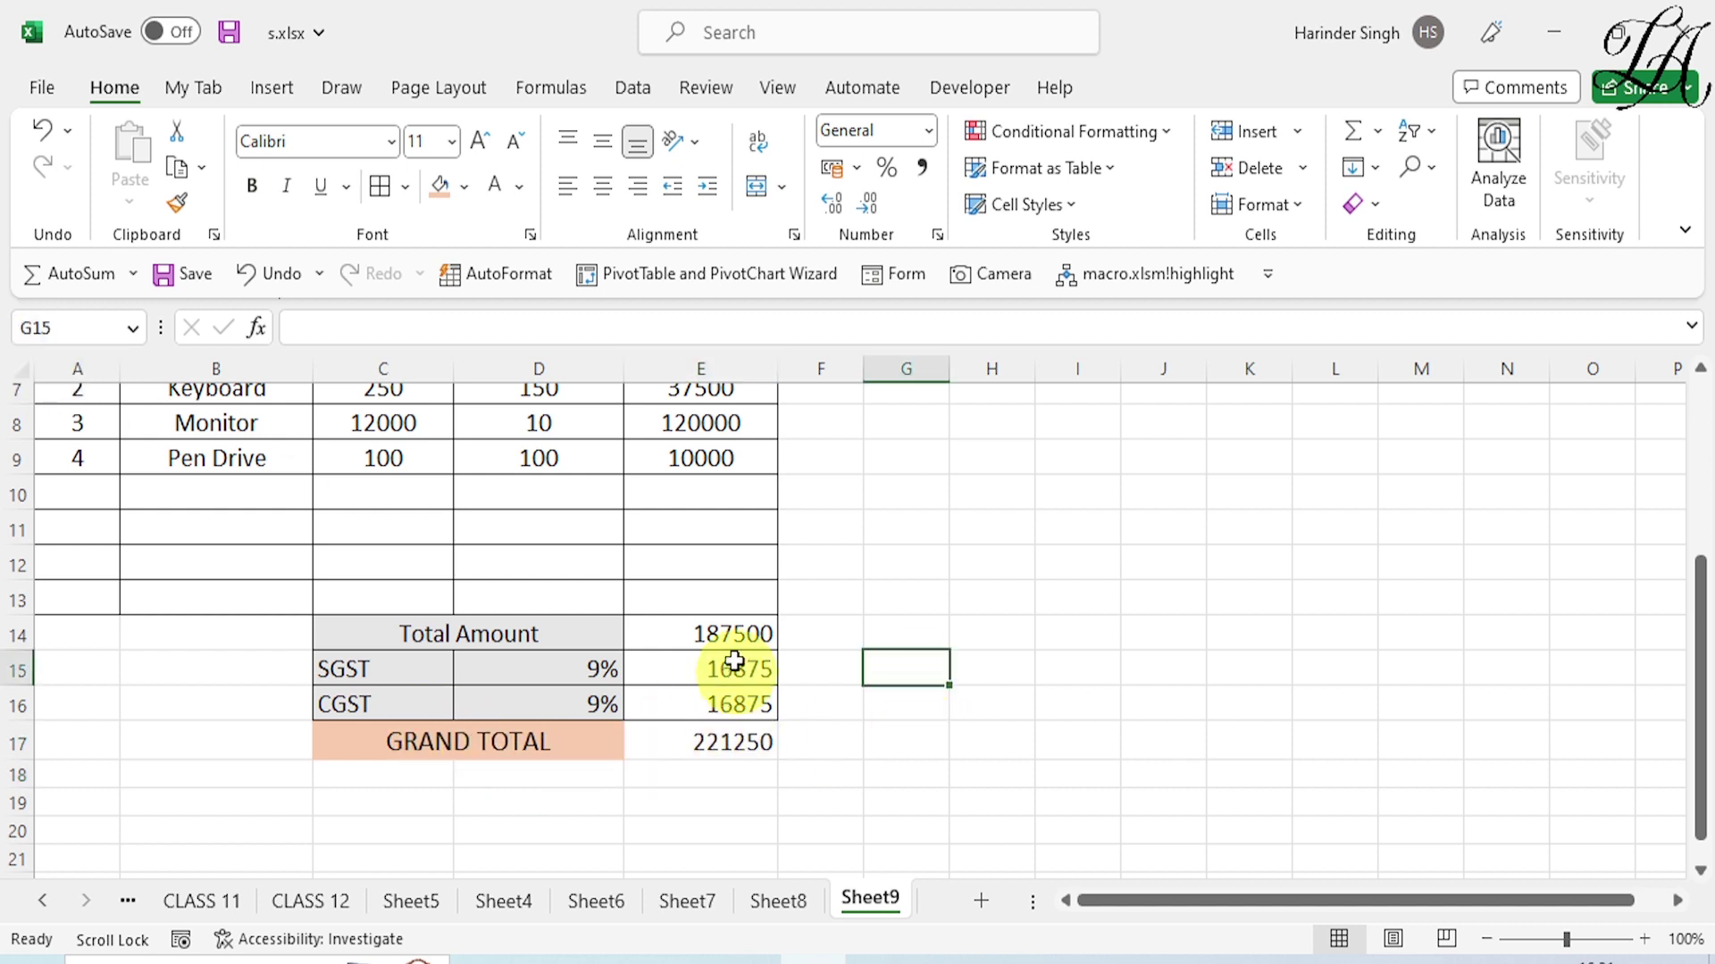
pyautogui.moveTo(727, 634); pyautogui.dragTo(735, 741)
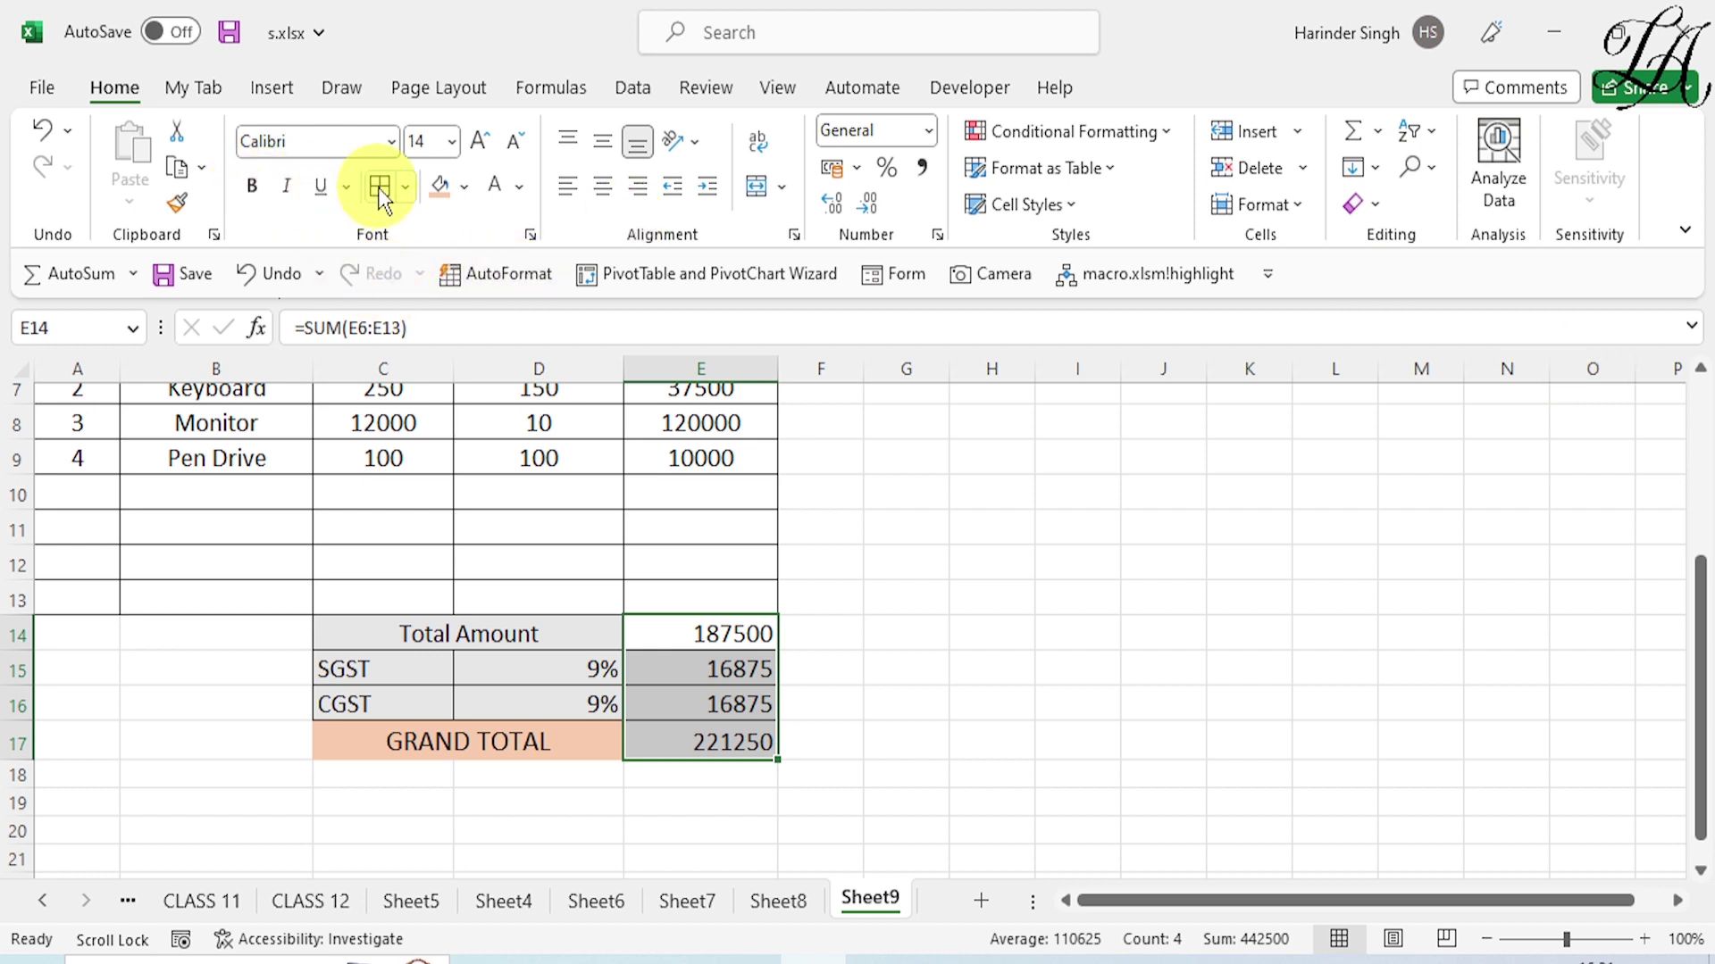
pyautogui.click(422, 740)
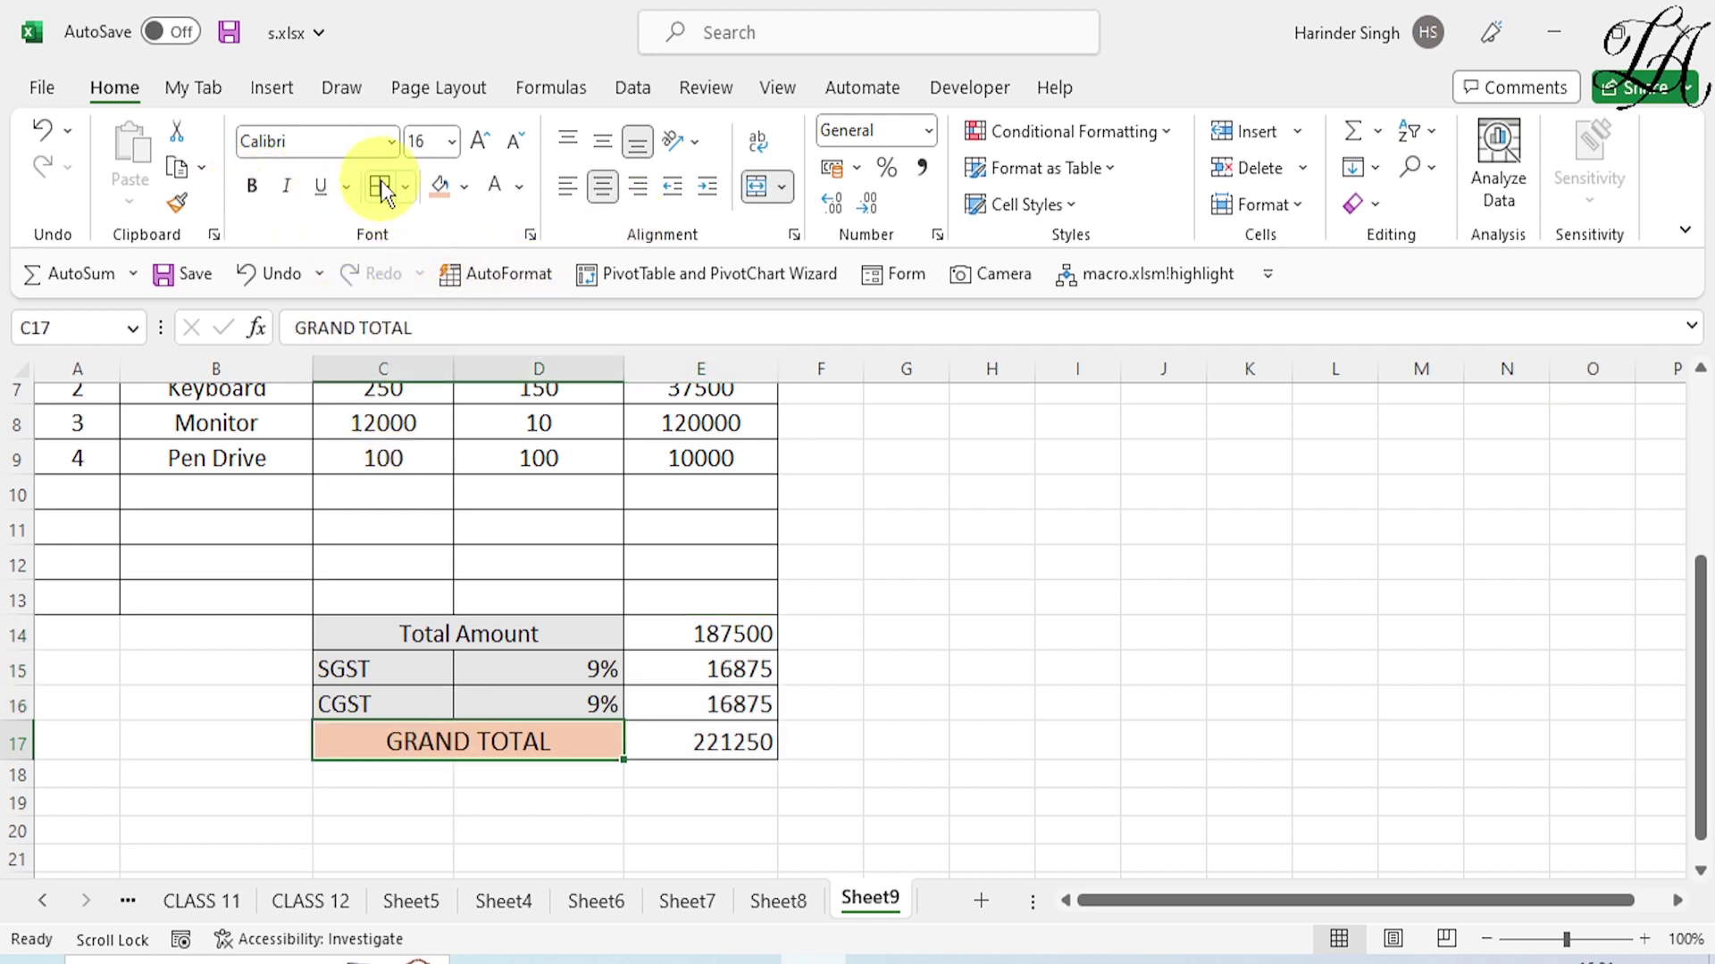
pyautogui.moveTo(727, 634); pyautogui.dragTo(719, 743)
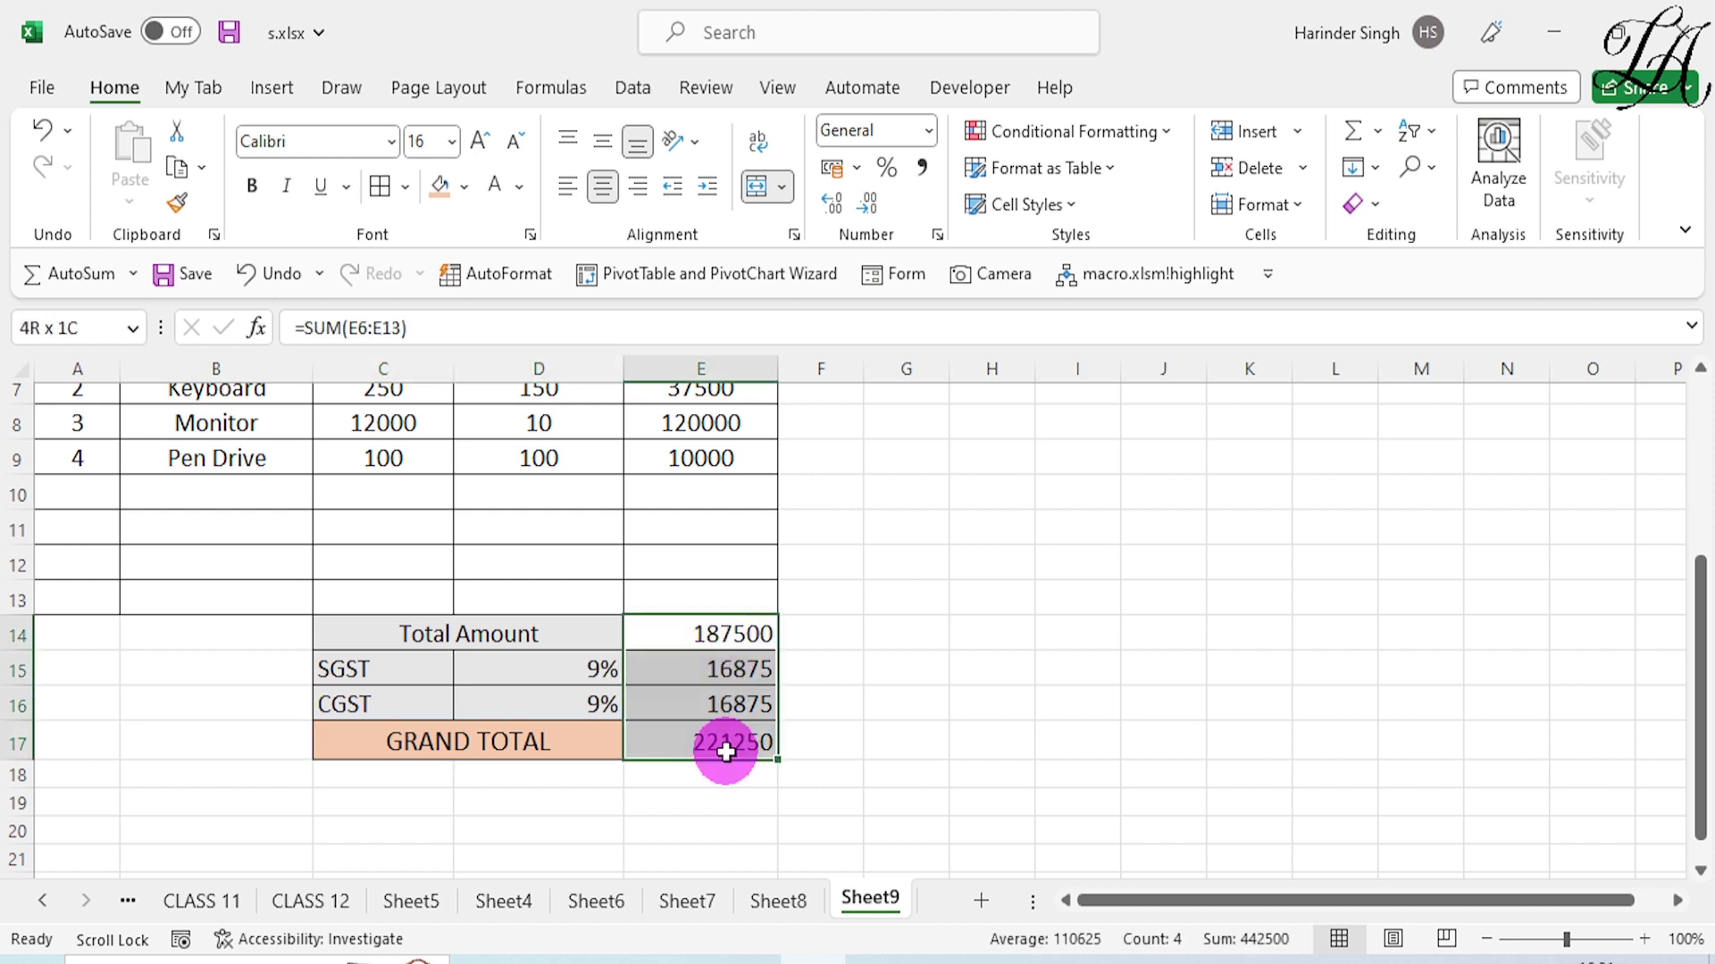
# Fill the amount cells E14:E17 with light gold and scroll down to review.
pyautogui.click(464, 188)
pyautogui.click(592, 291)
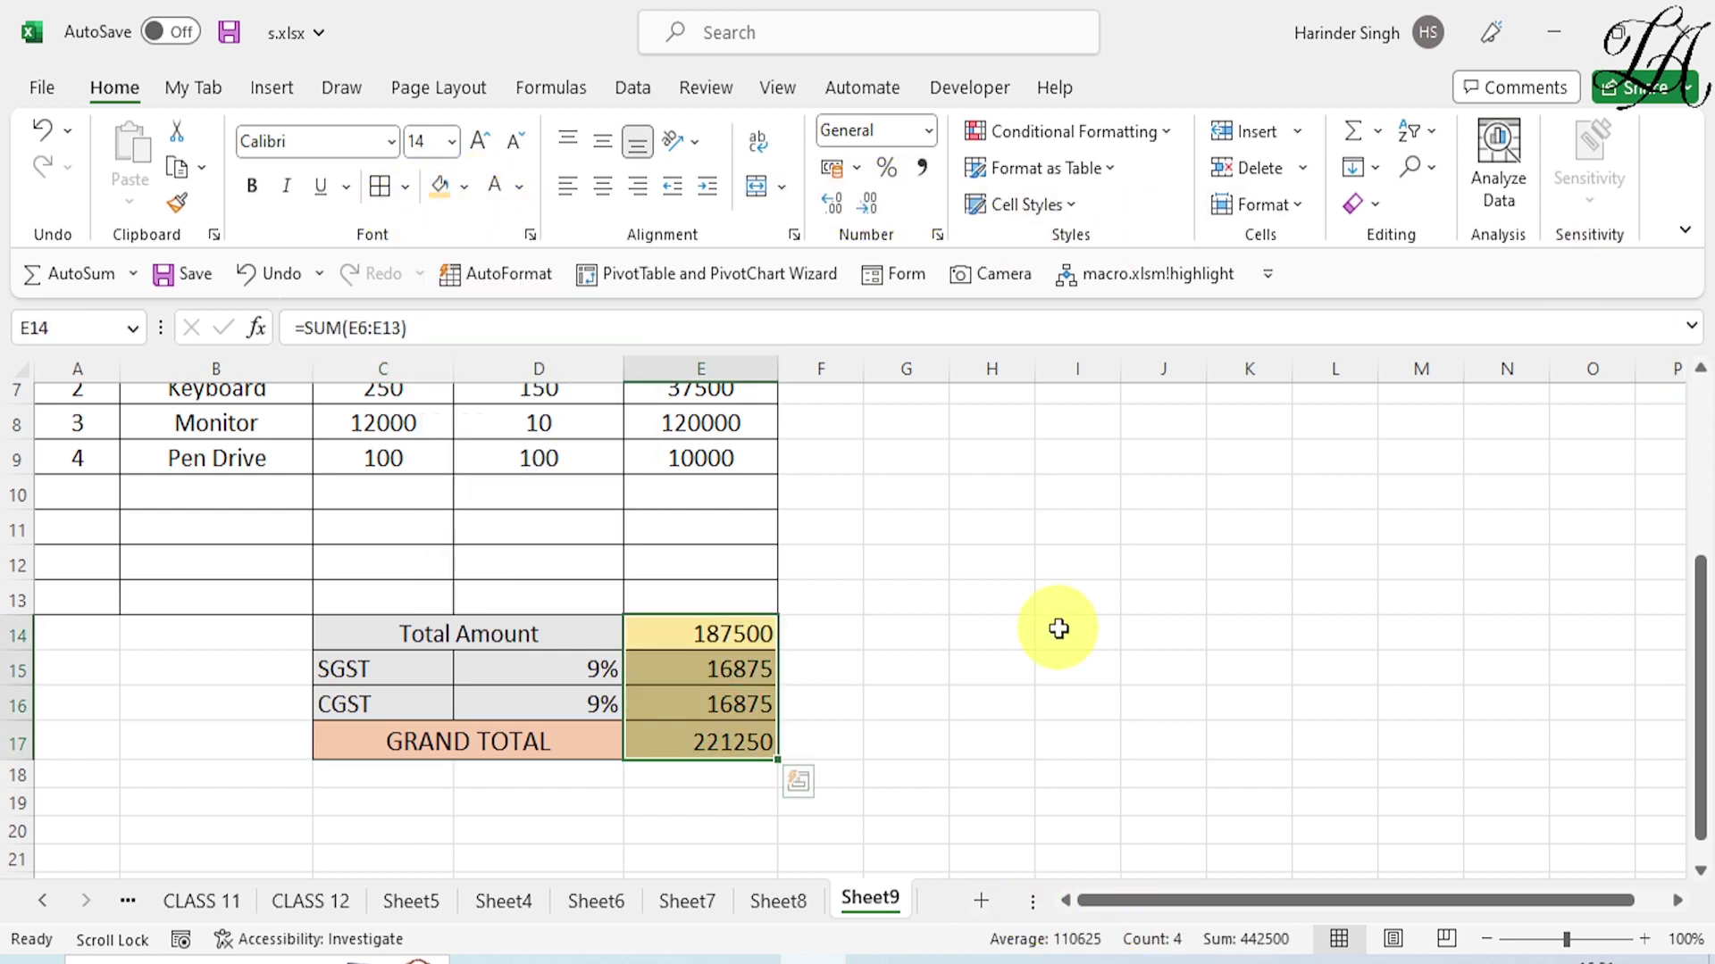
pyautogui.click(1066, 634)
pyautogui.scroll(-1, 755, 701)
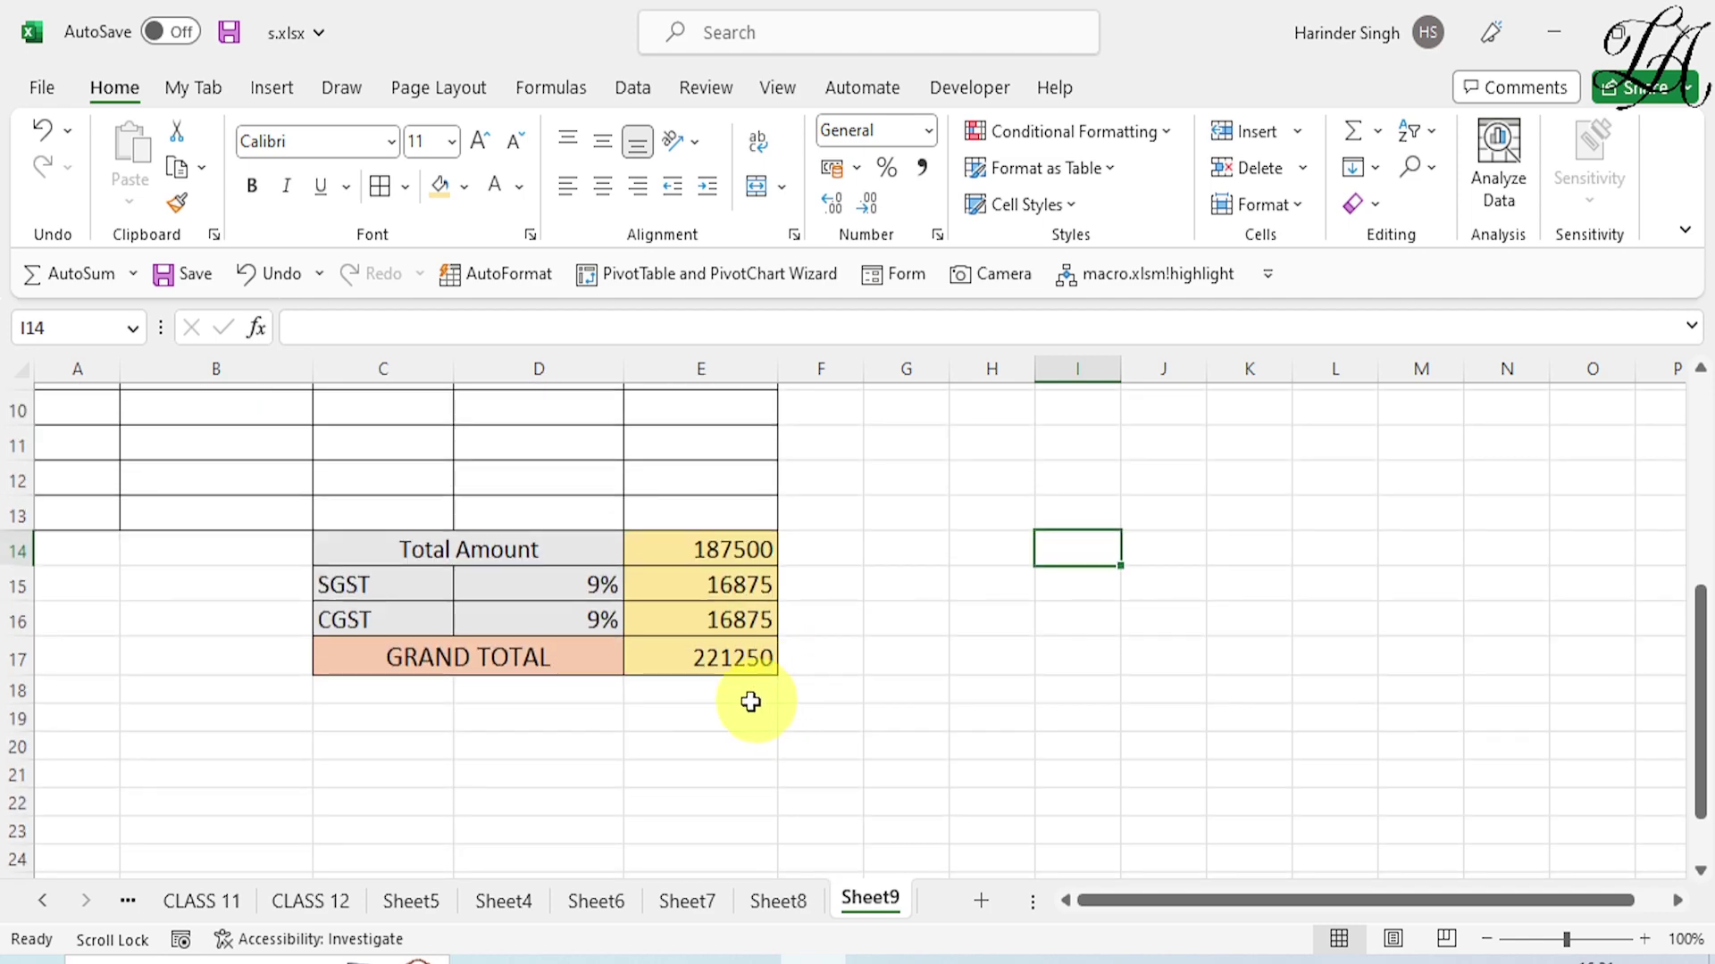
pyautogui.scroll(-1, 625, 697)
pyautogui.scroll(3, 513, 689)
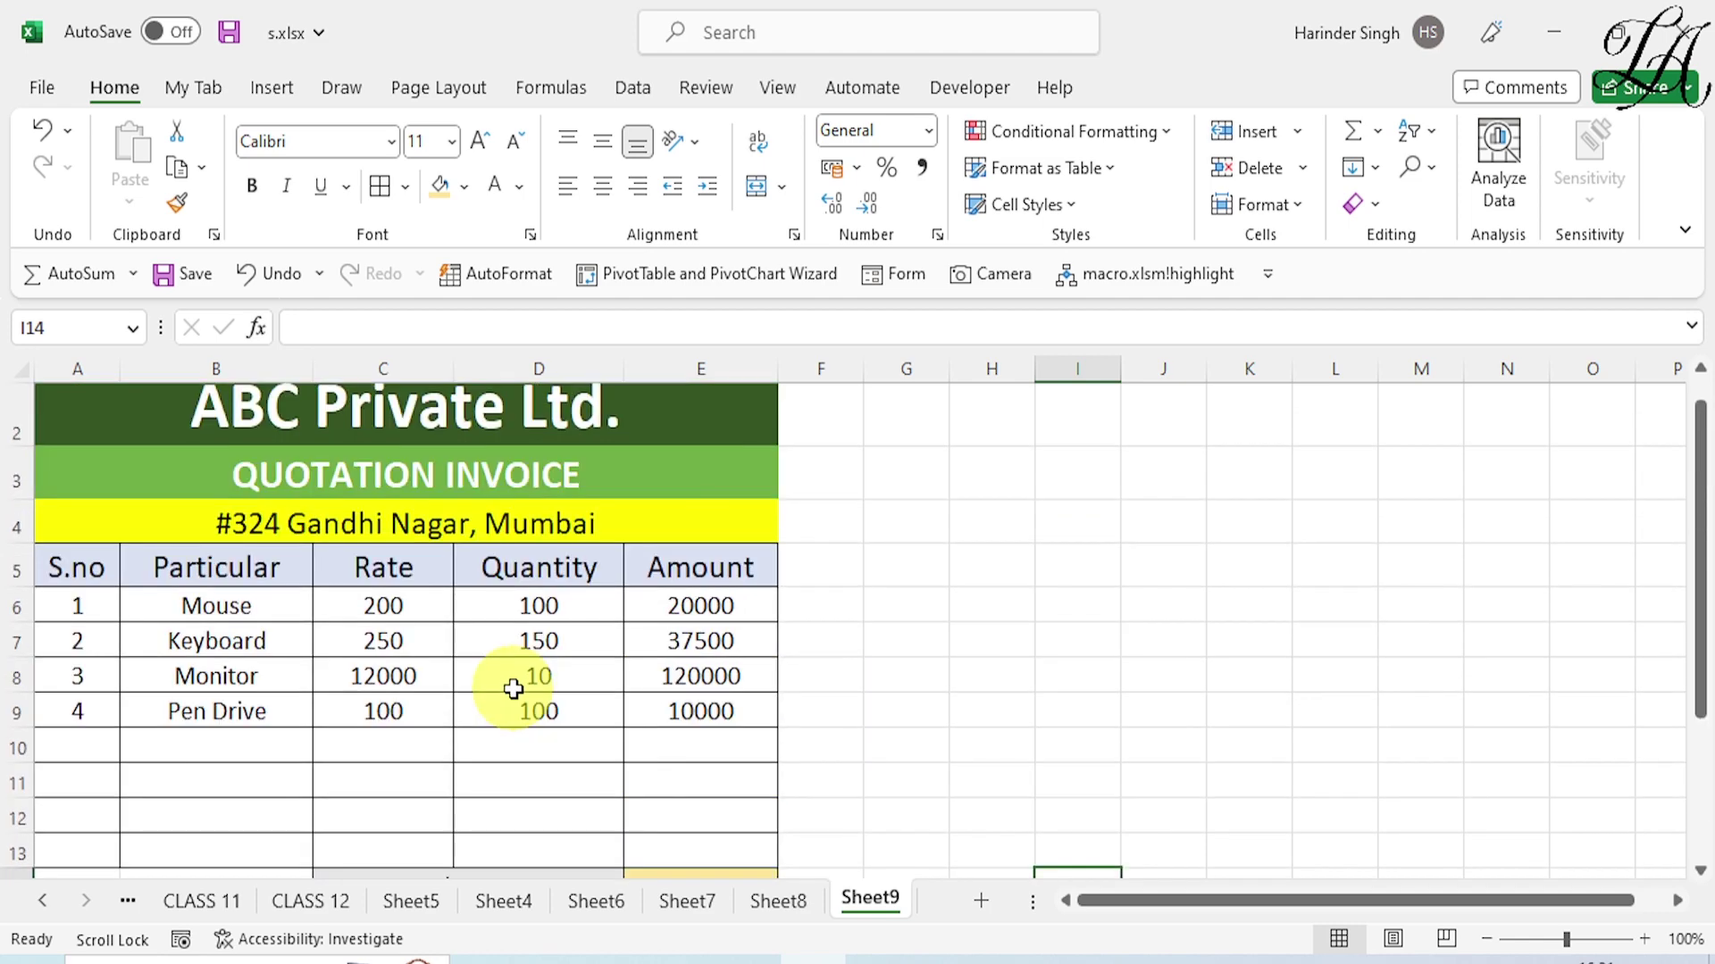
pyautogui.scroll(-2, 513, 689)
pyautogui.scroll(-1, 513, 689)
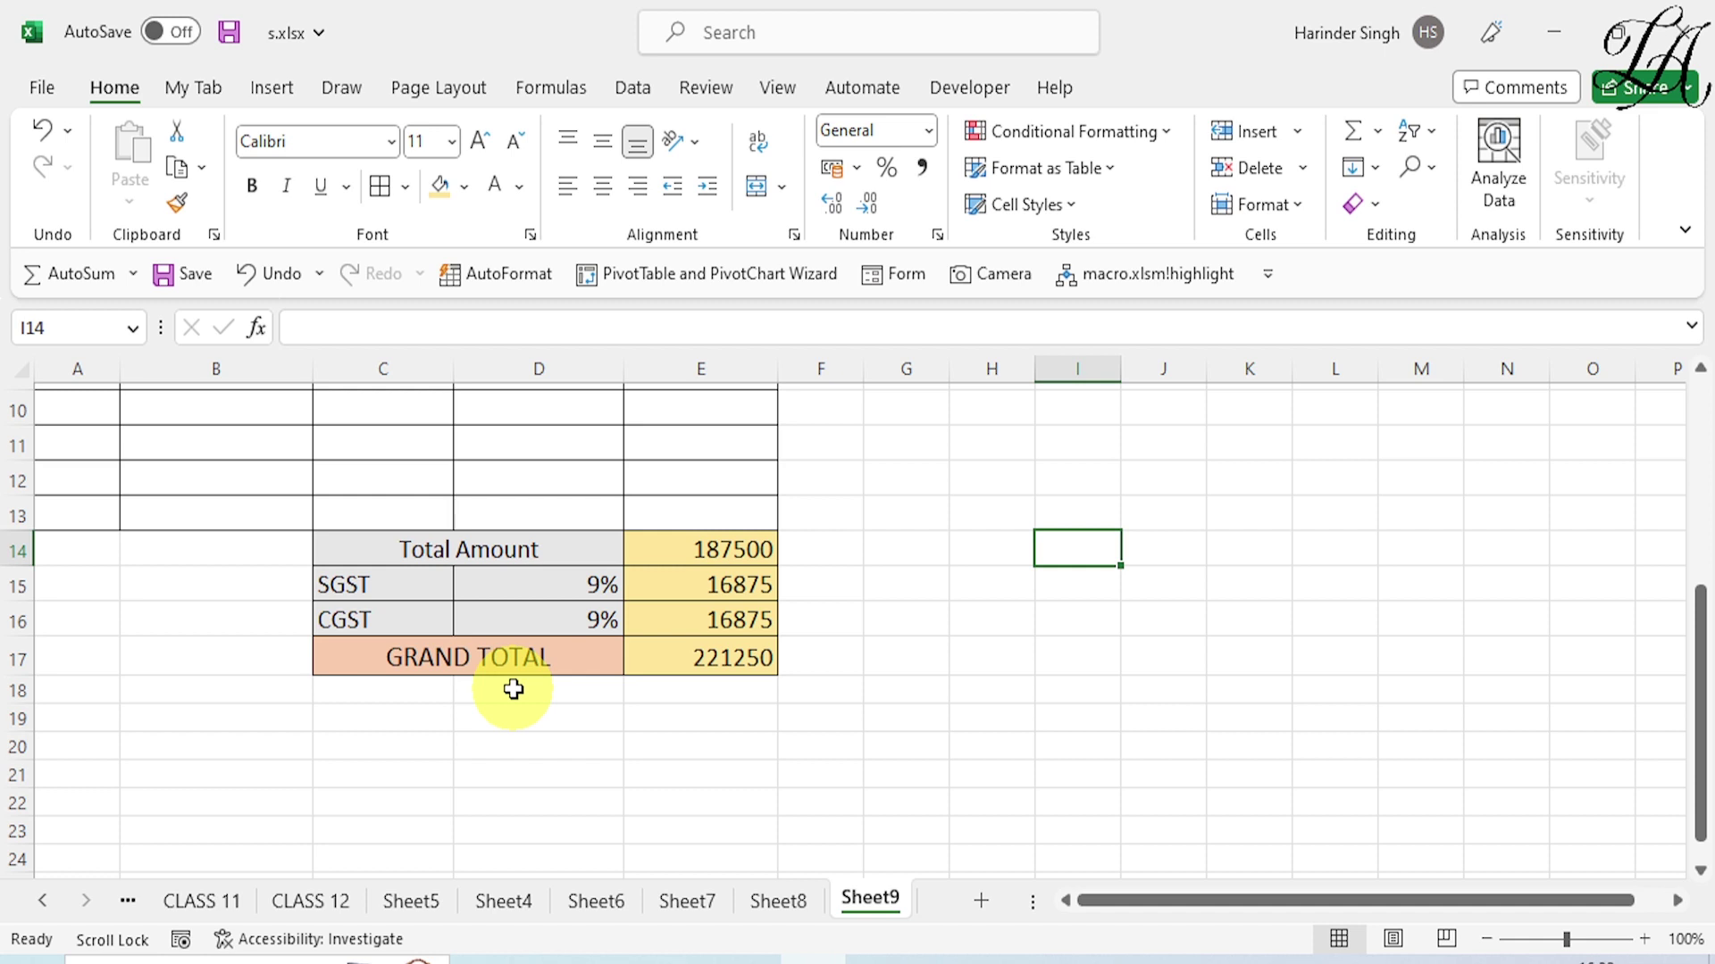
pyautogui.scroll(-2, 513, 690)
pyautogui.scroll(-1, 514, 690)
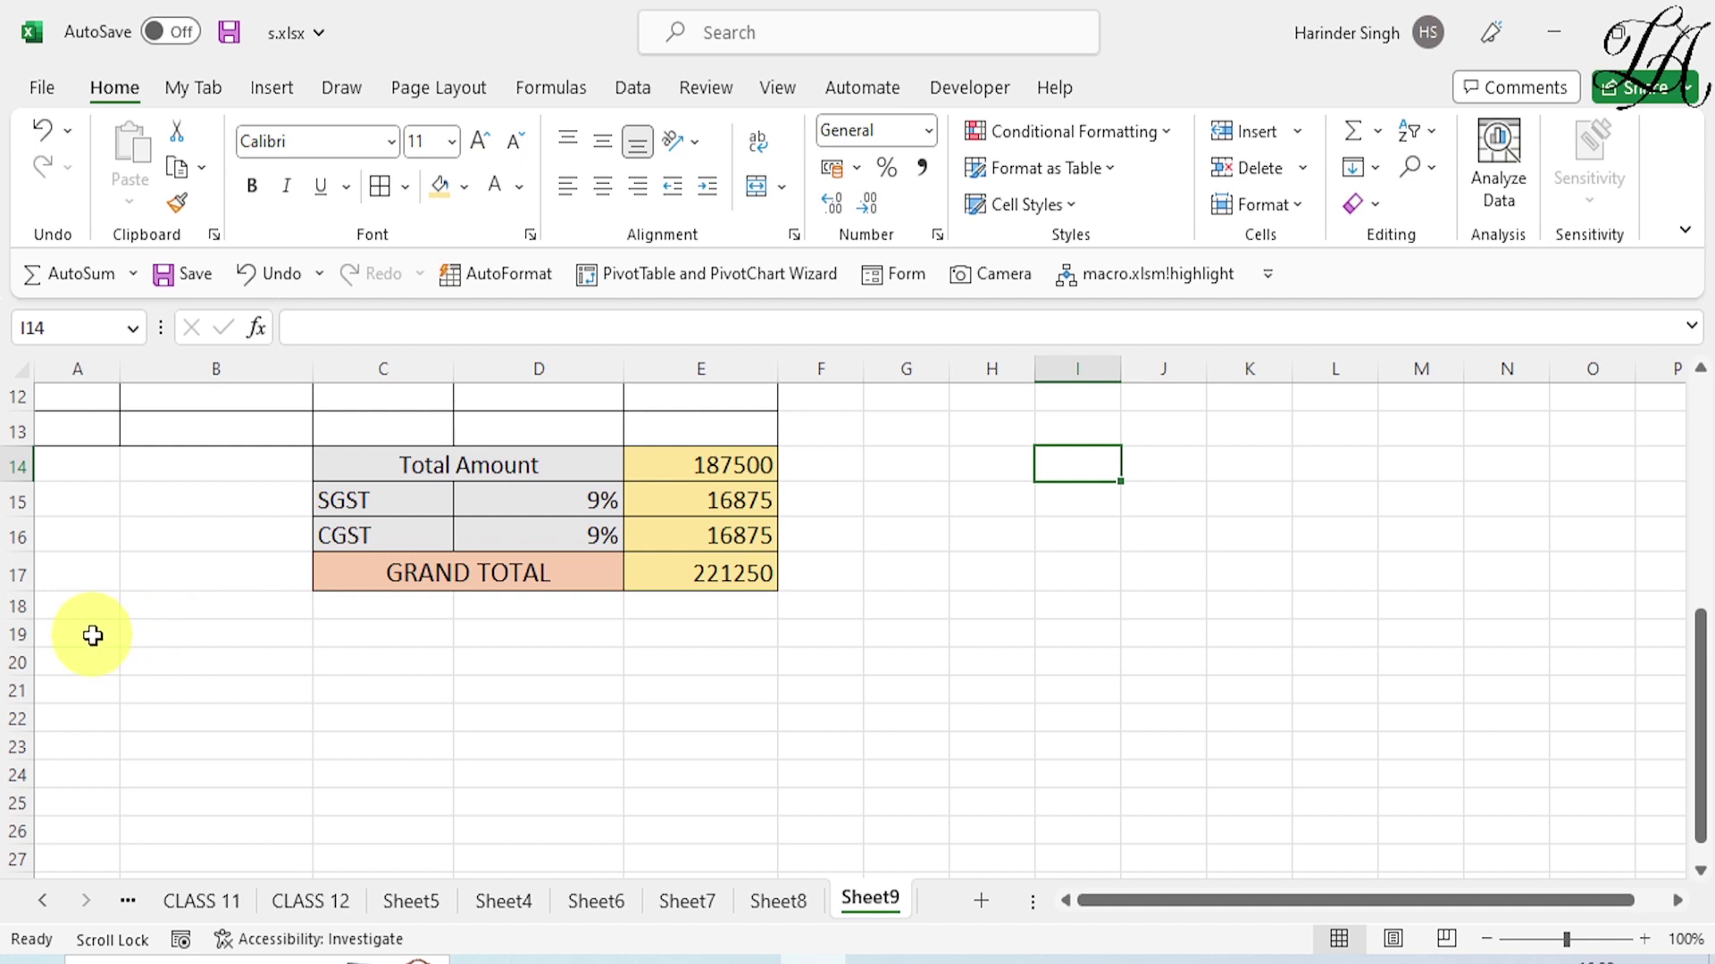
# Merge A19:D19 and enter the heading 'TERMS AND CONDITIONS:'.
pyautogui.moveTo(92, 634); pyautogui.dragTo(479, 634)
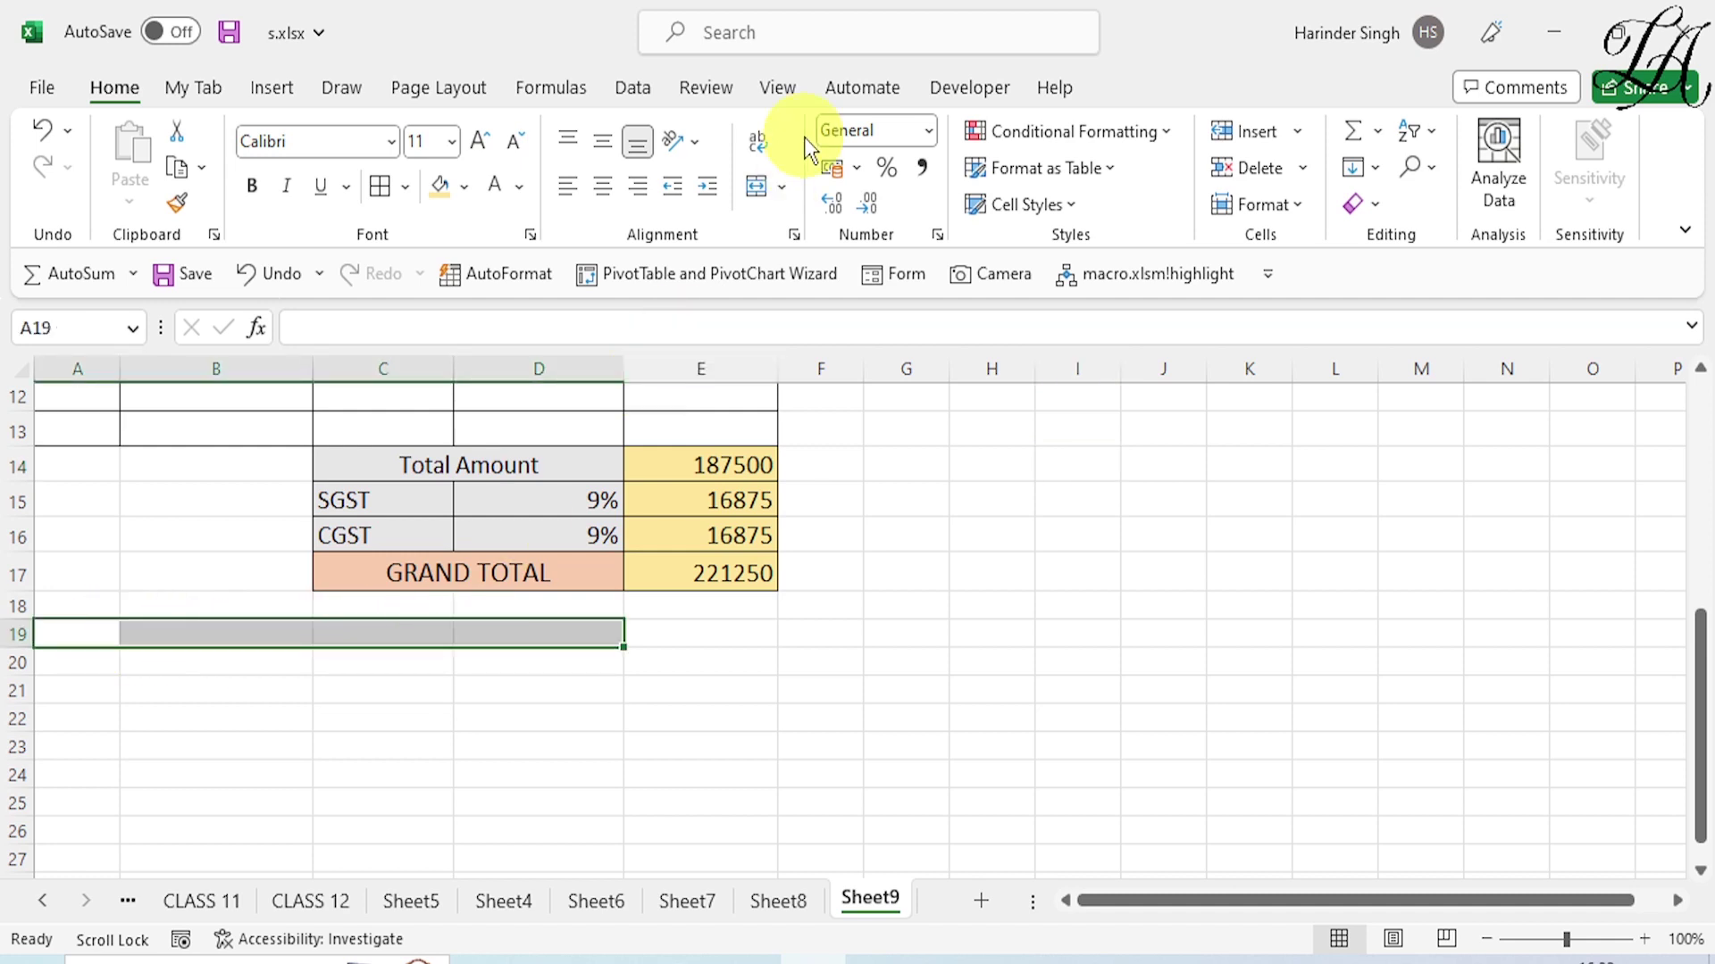
pyautogui.click(755, 190)
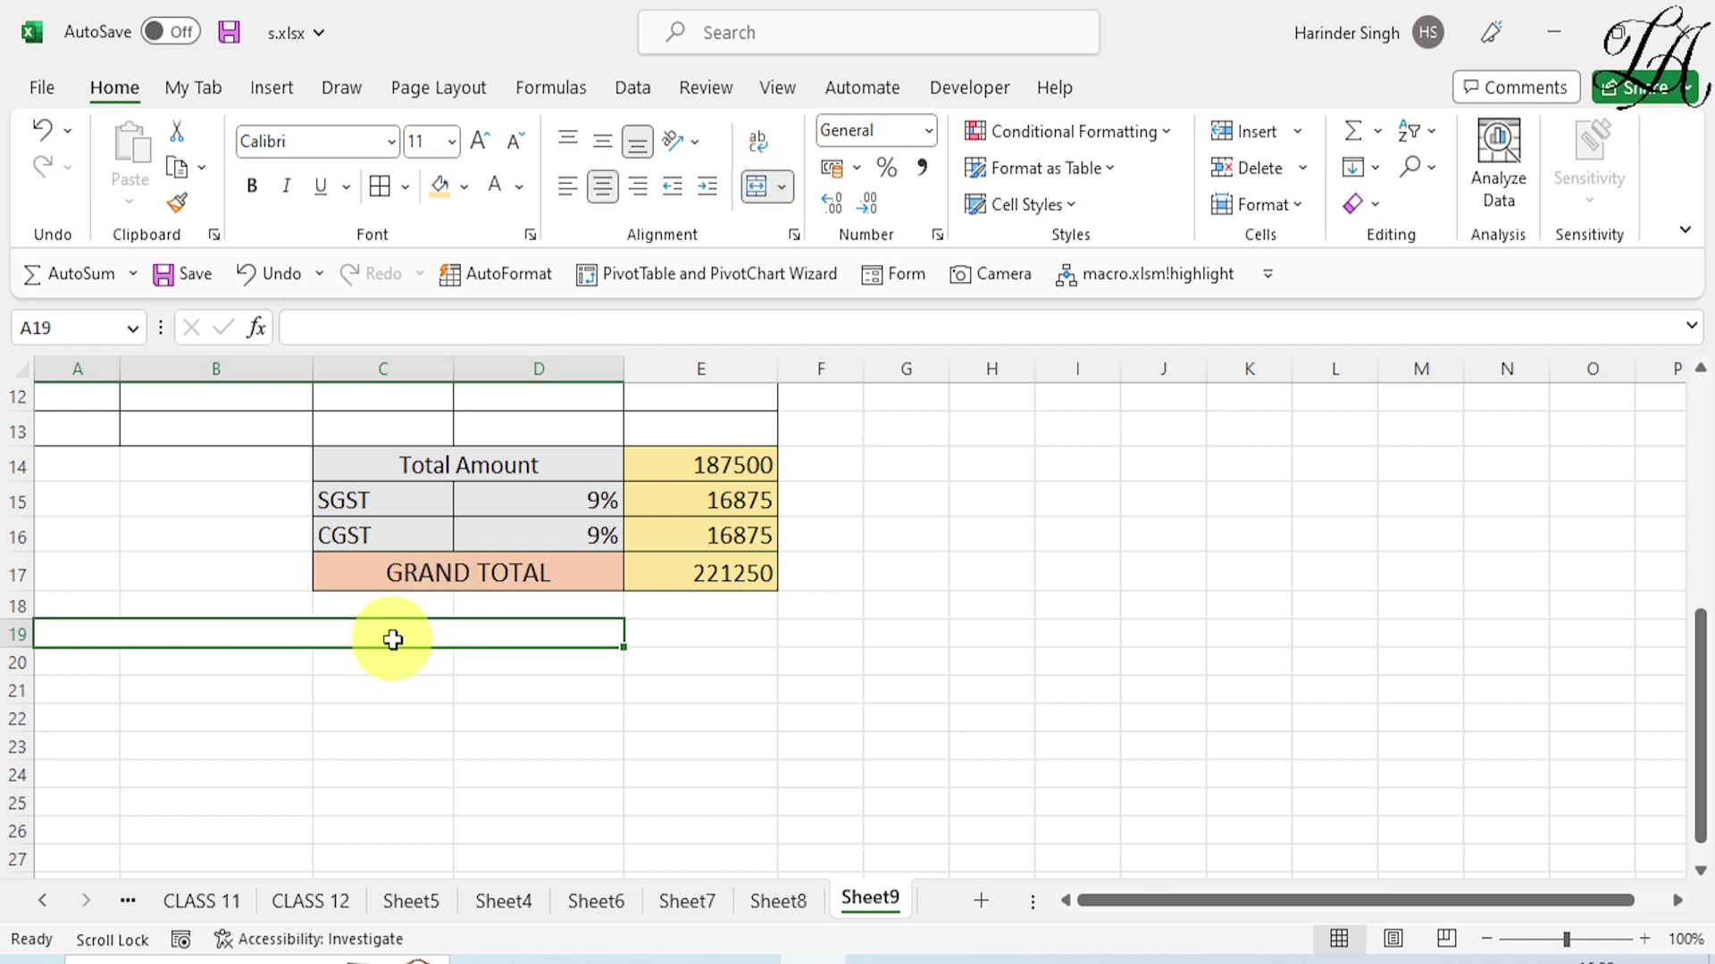
pyautogui.write('TE')
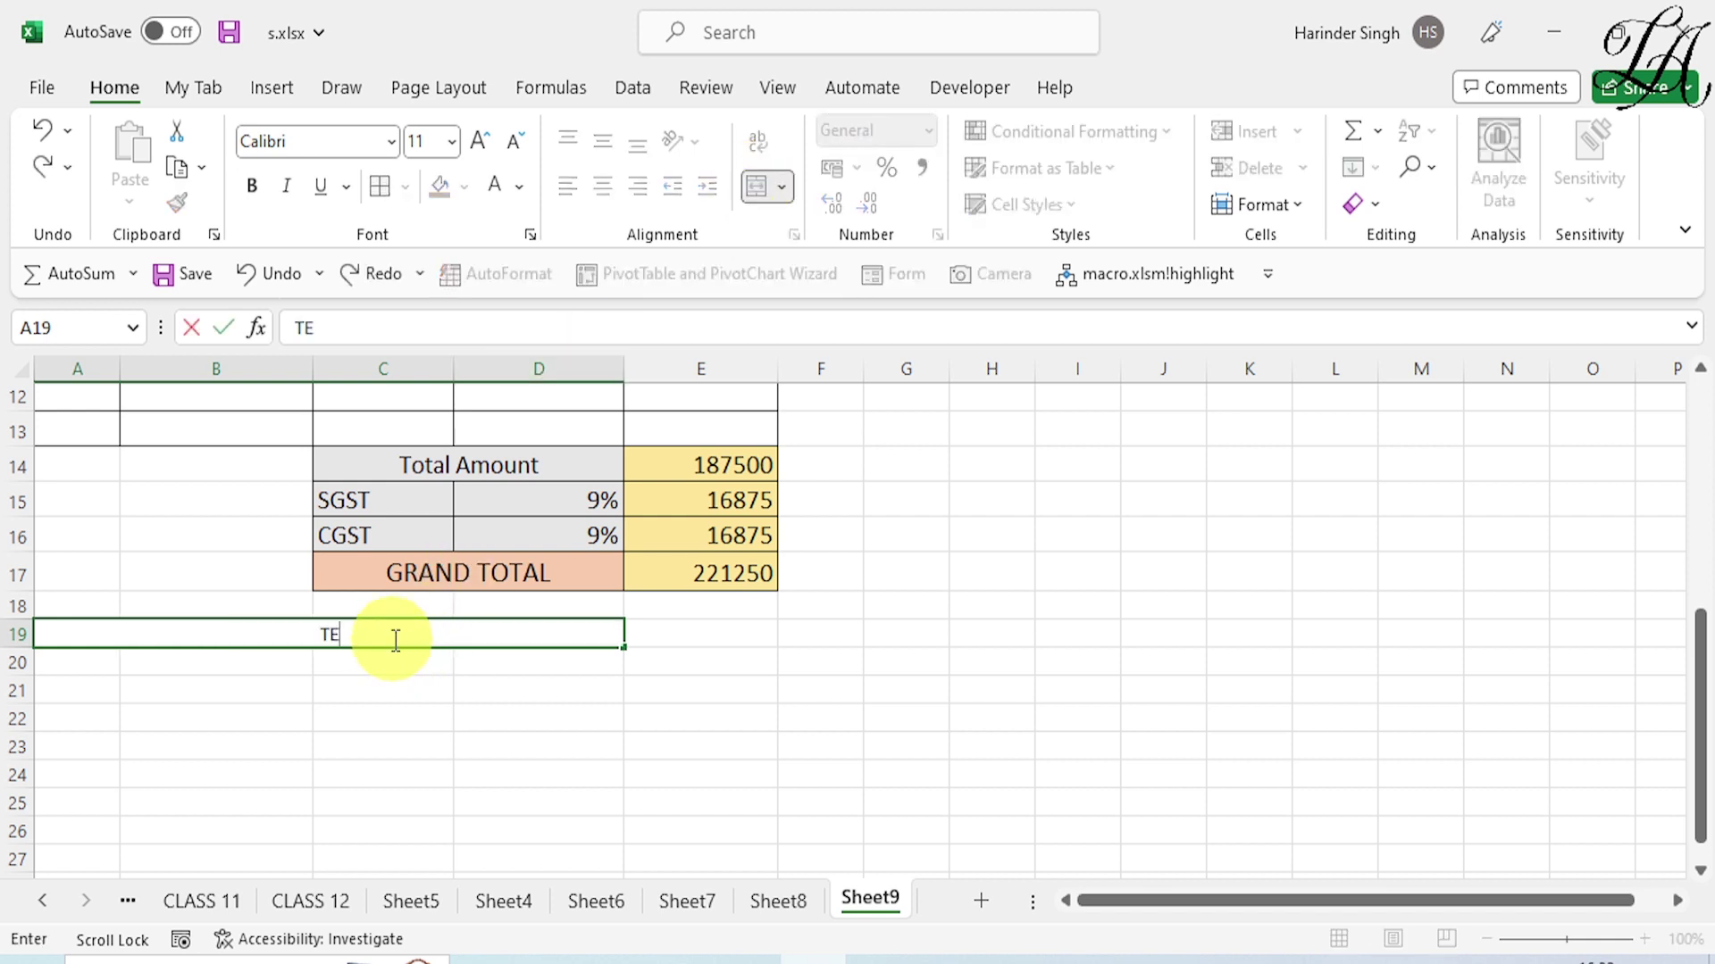
pyautogui.write('RMS A')
pyautogui.write('ND CONDITIONS:')
# Merge rows 20–21 across A–D and enter '1) Goods once sold will not be returned.' and '2) No credit card will be accepted.'.
pyautogui.moveTo(78, 662)
pyautogui.mouseDown()
pyautogui.moveTo(487, 683)
pyautogui.moveTo(465, 685)
pyautogui.mouseUp()
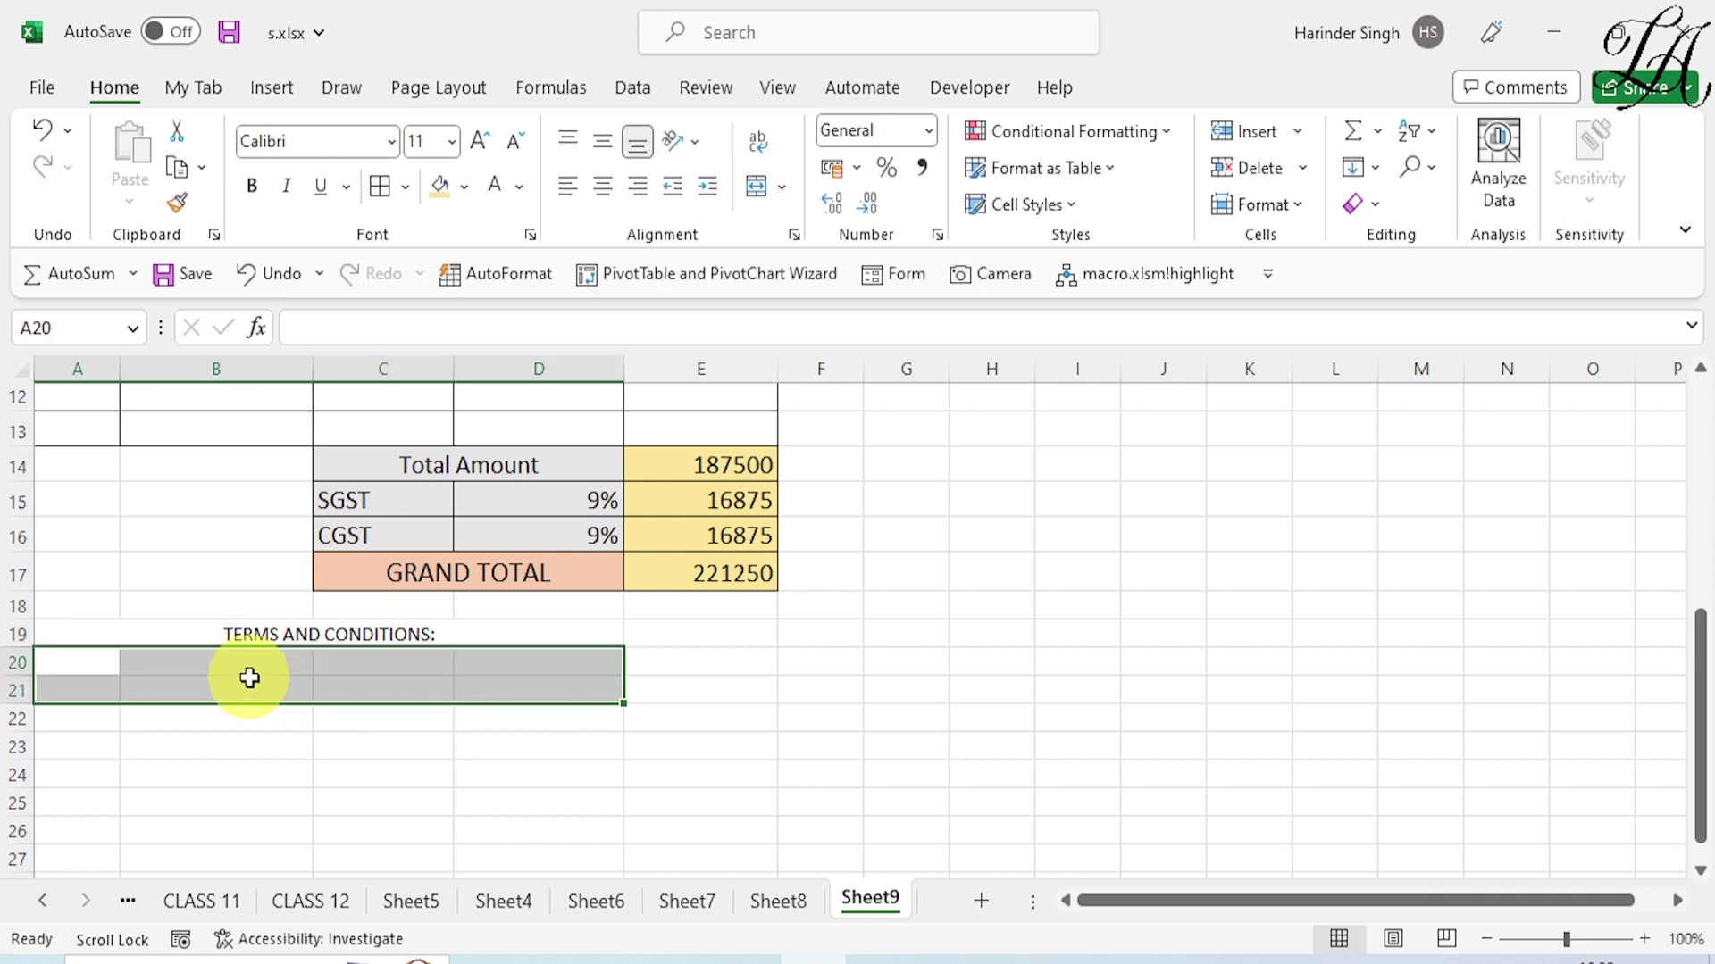
pyautogui.click(782, 188)
pyautogui.click(794, 263)
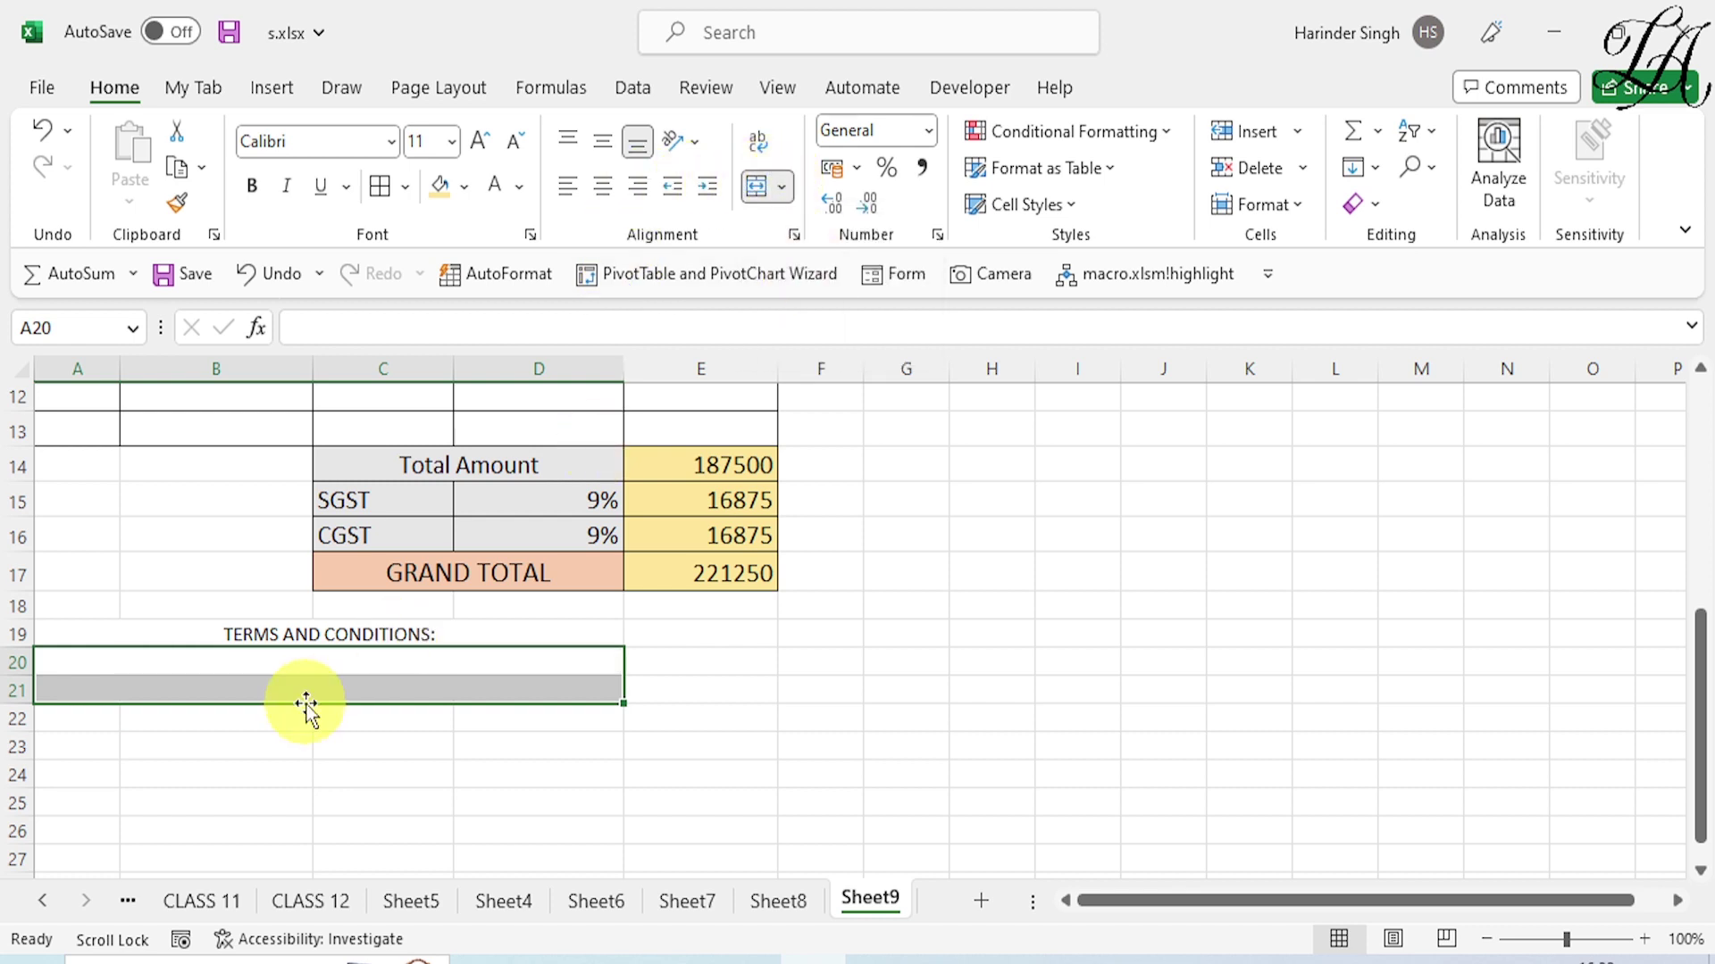
pyautogui.click(148, 665)
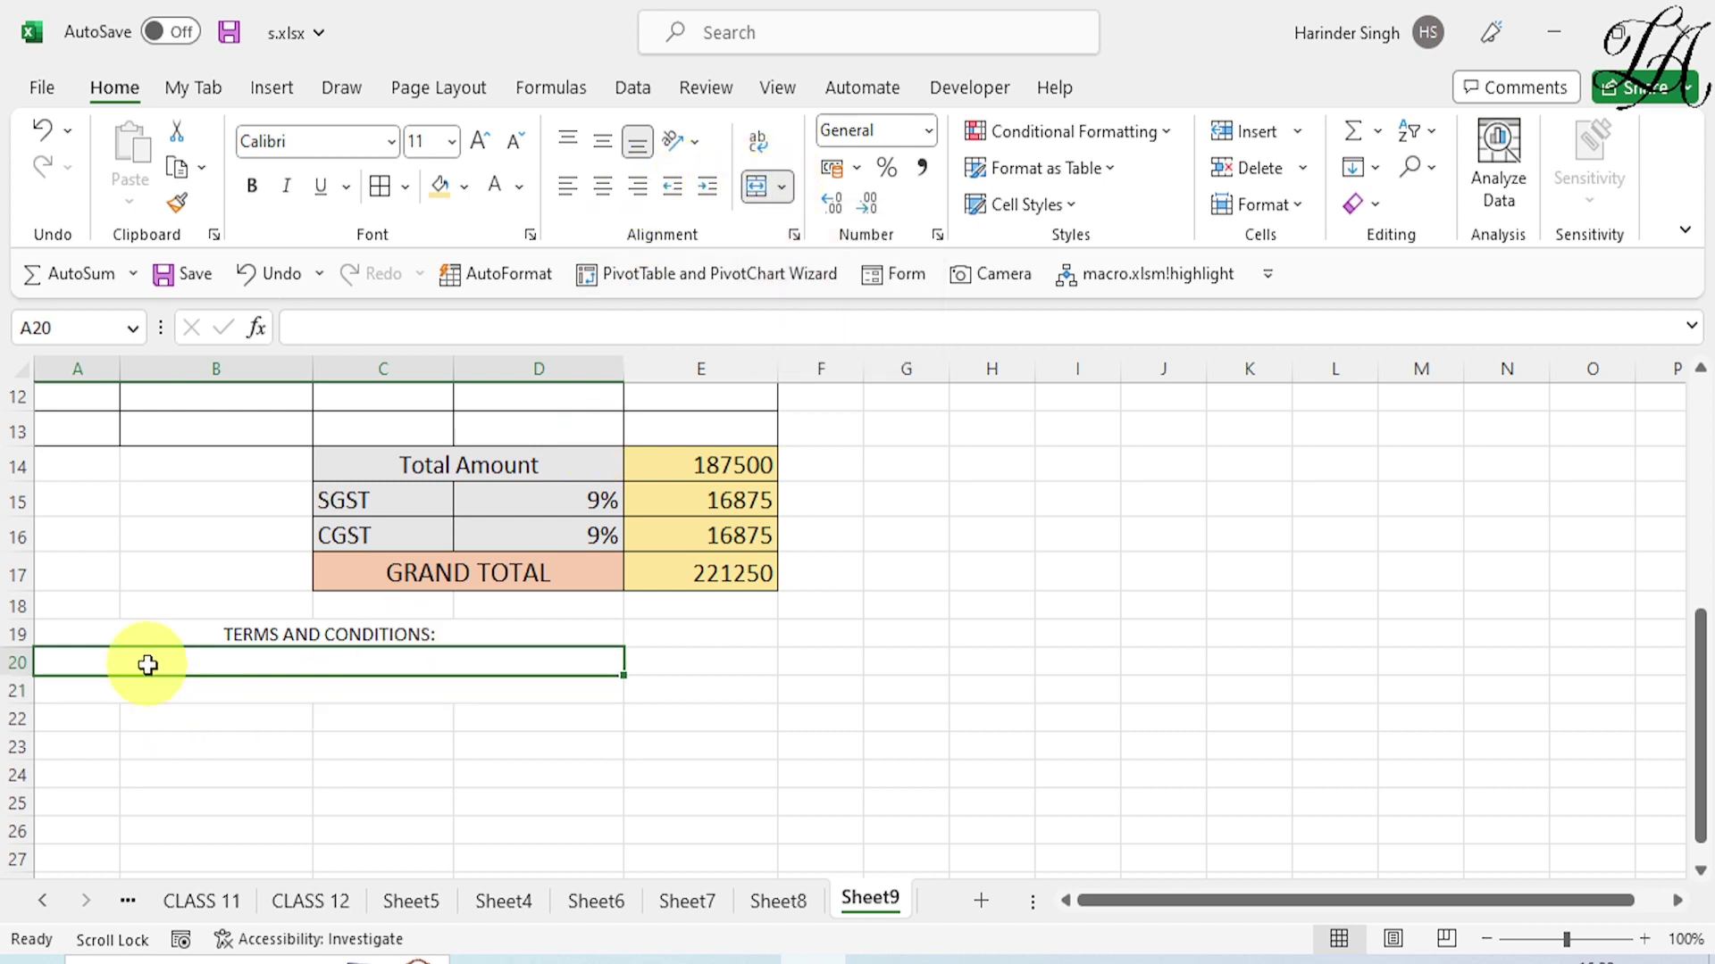
pyautogui.write('1)')
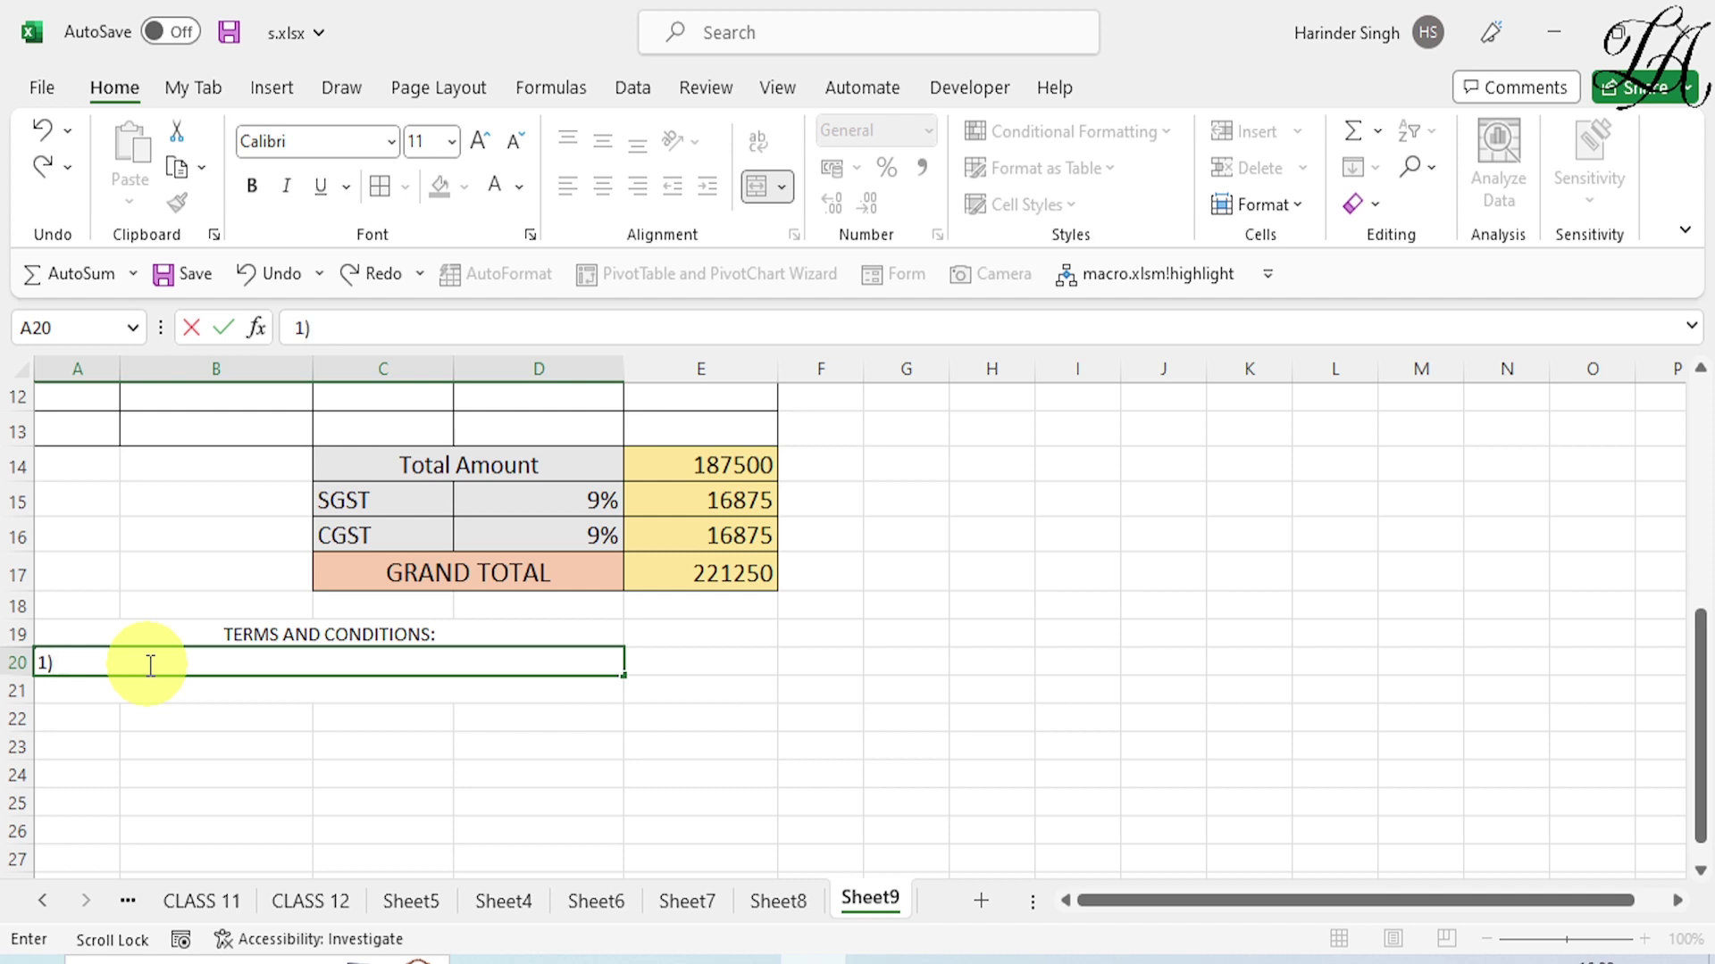
pyautogui.write(' Goods')
pyautogui.write(' onc')
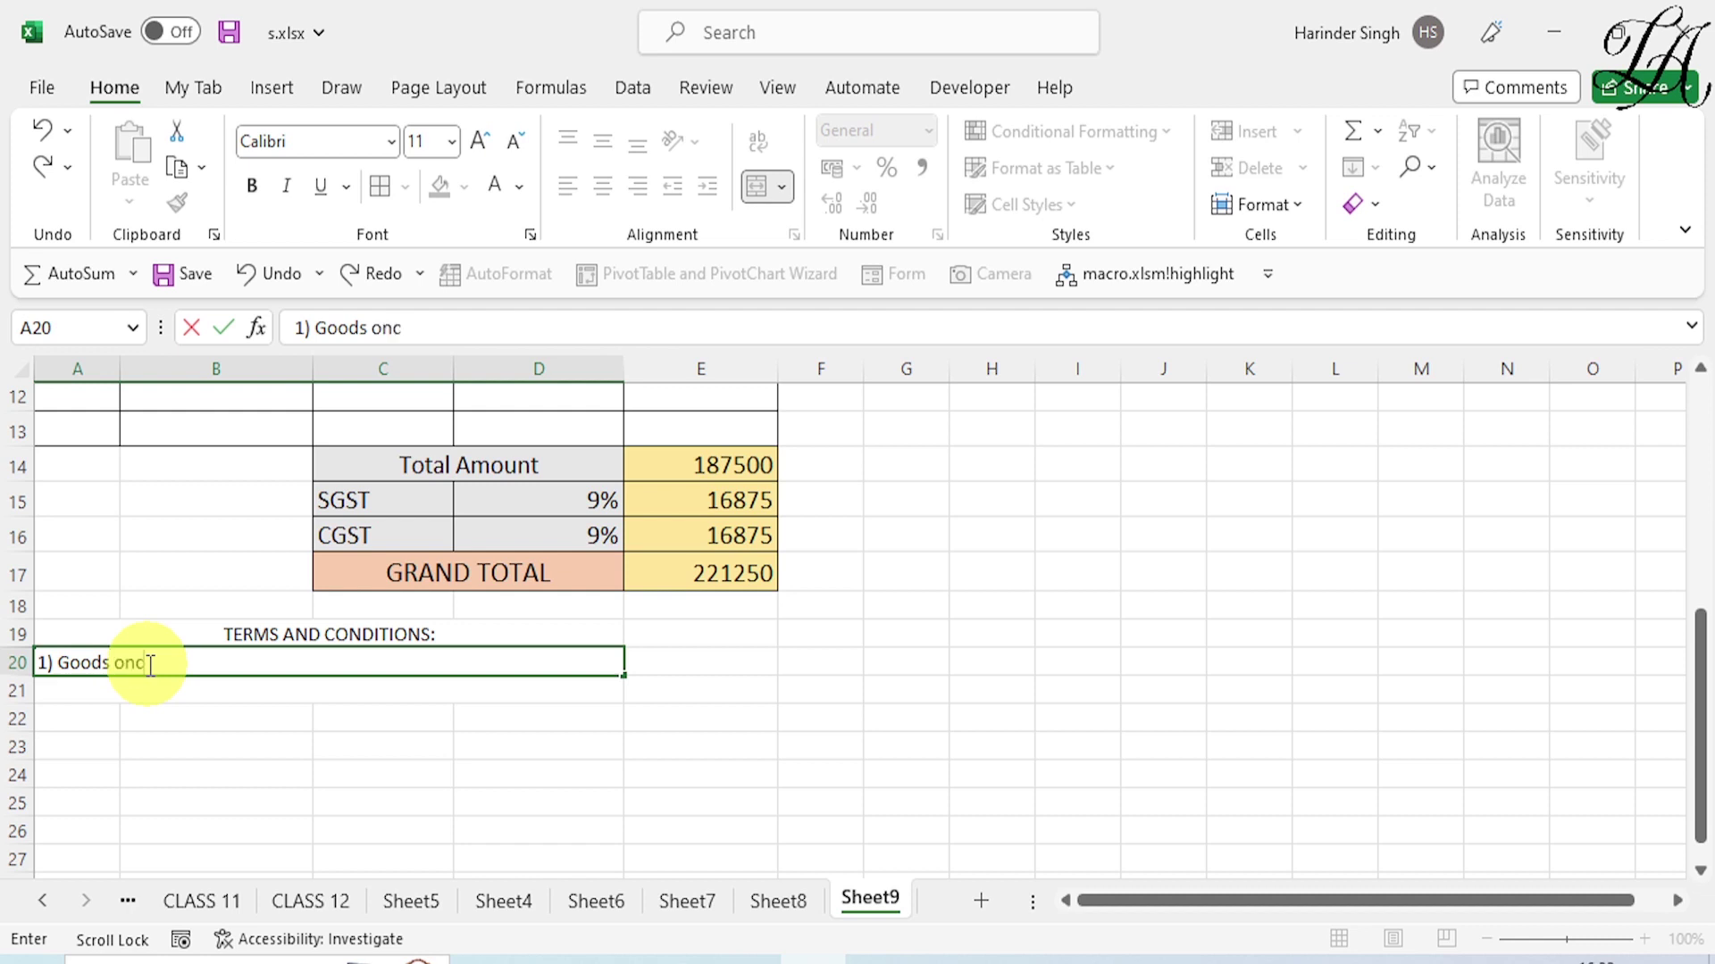
pyautogui.write('e sold ')
pyautogui.write('wil')
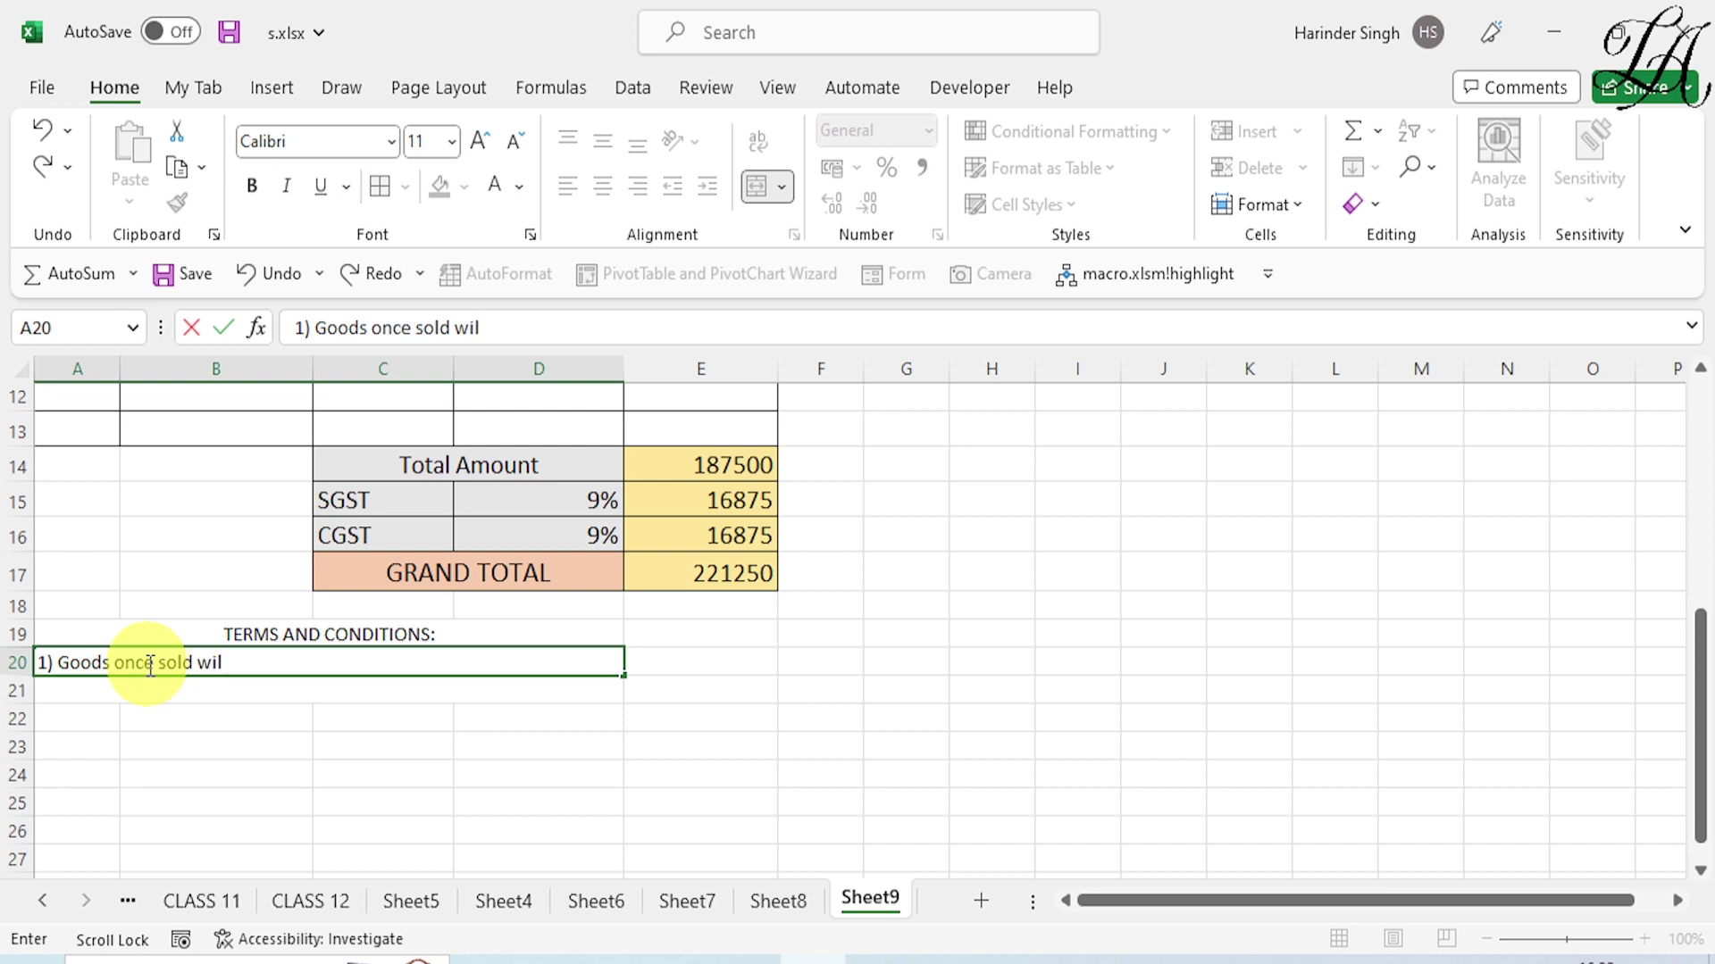
pyautogui.write('l not be')
pyautogui.write(' re')
pyautogui.write('tur')
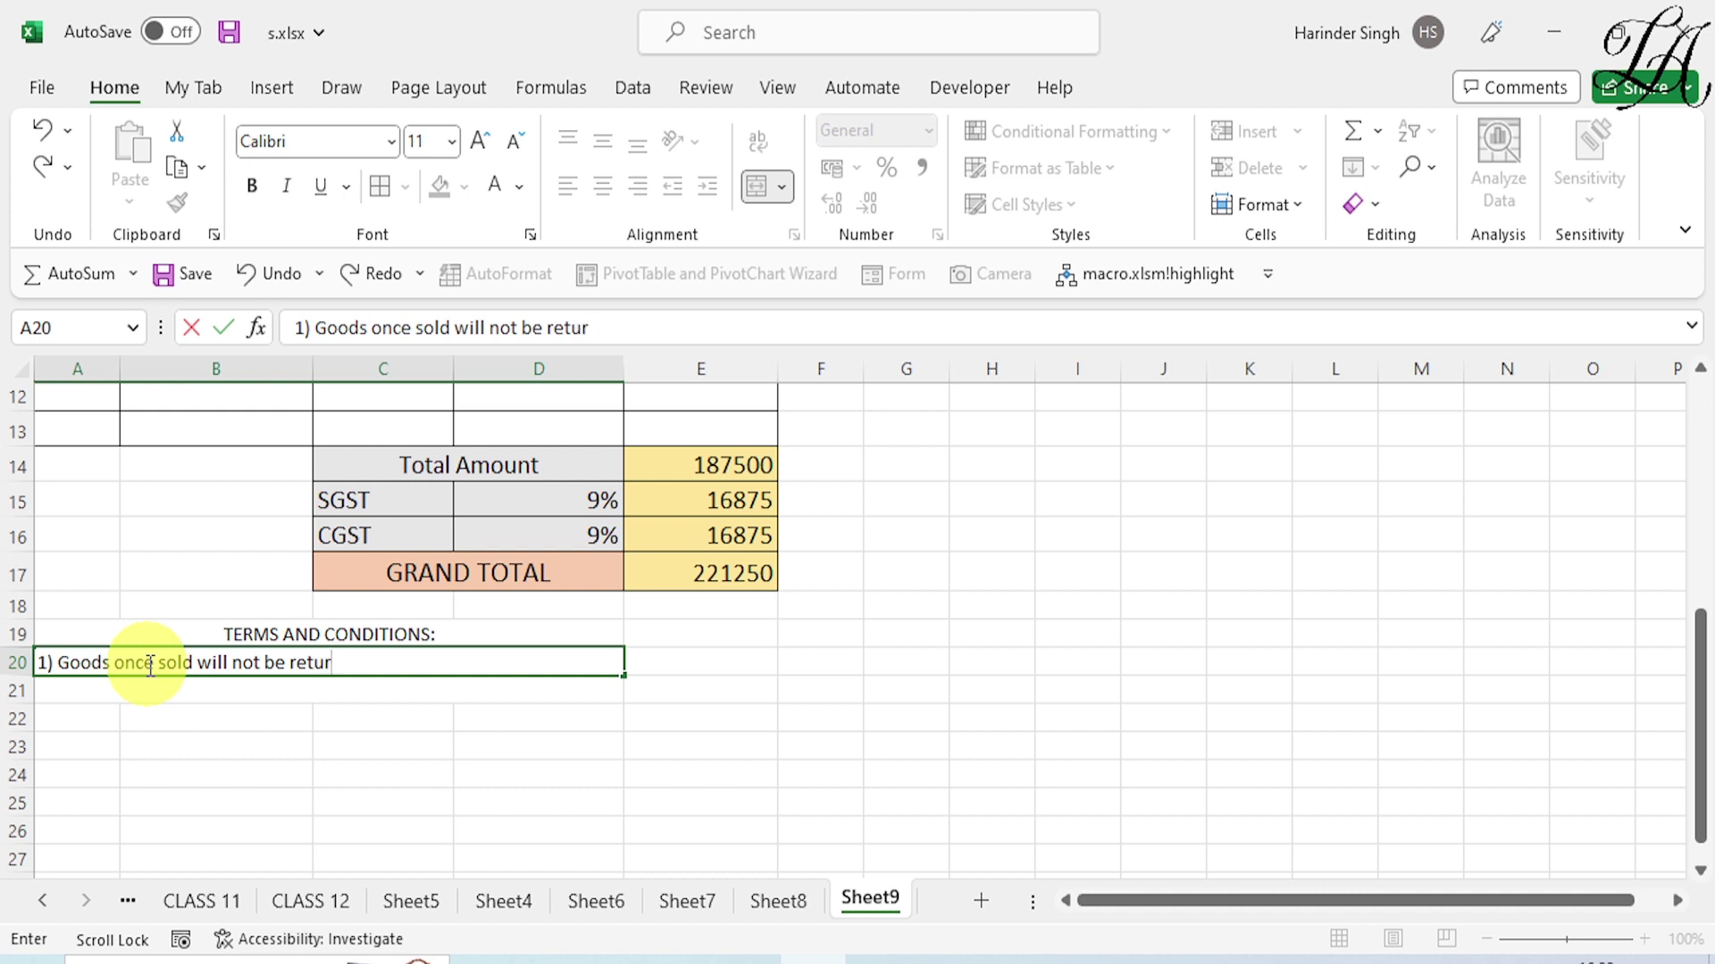
pyautogui.write('ned')
pyautogui.write('.')
pyautogui.click(98, 694)
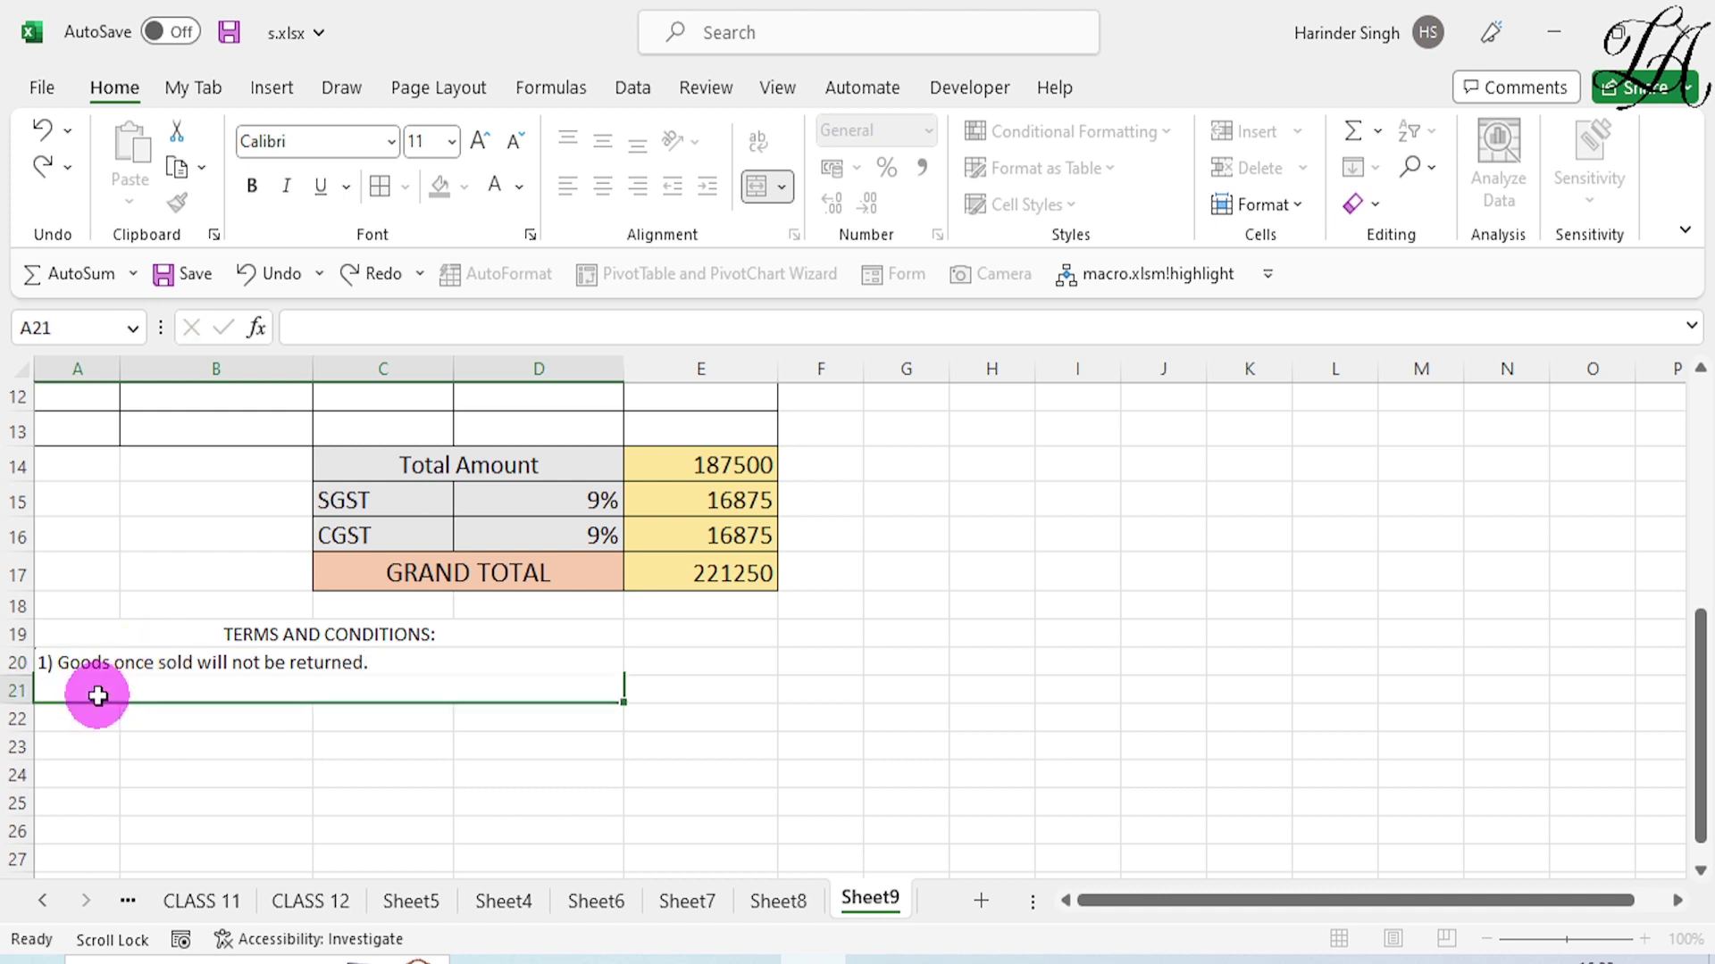
pyautogui.write('2')
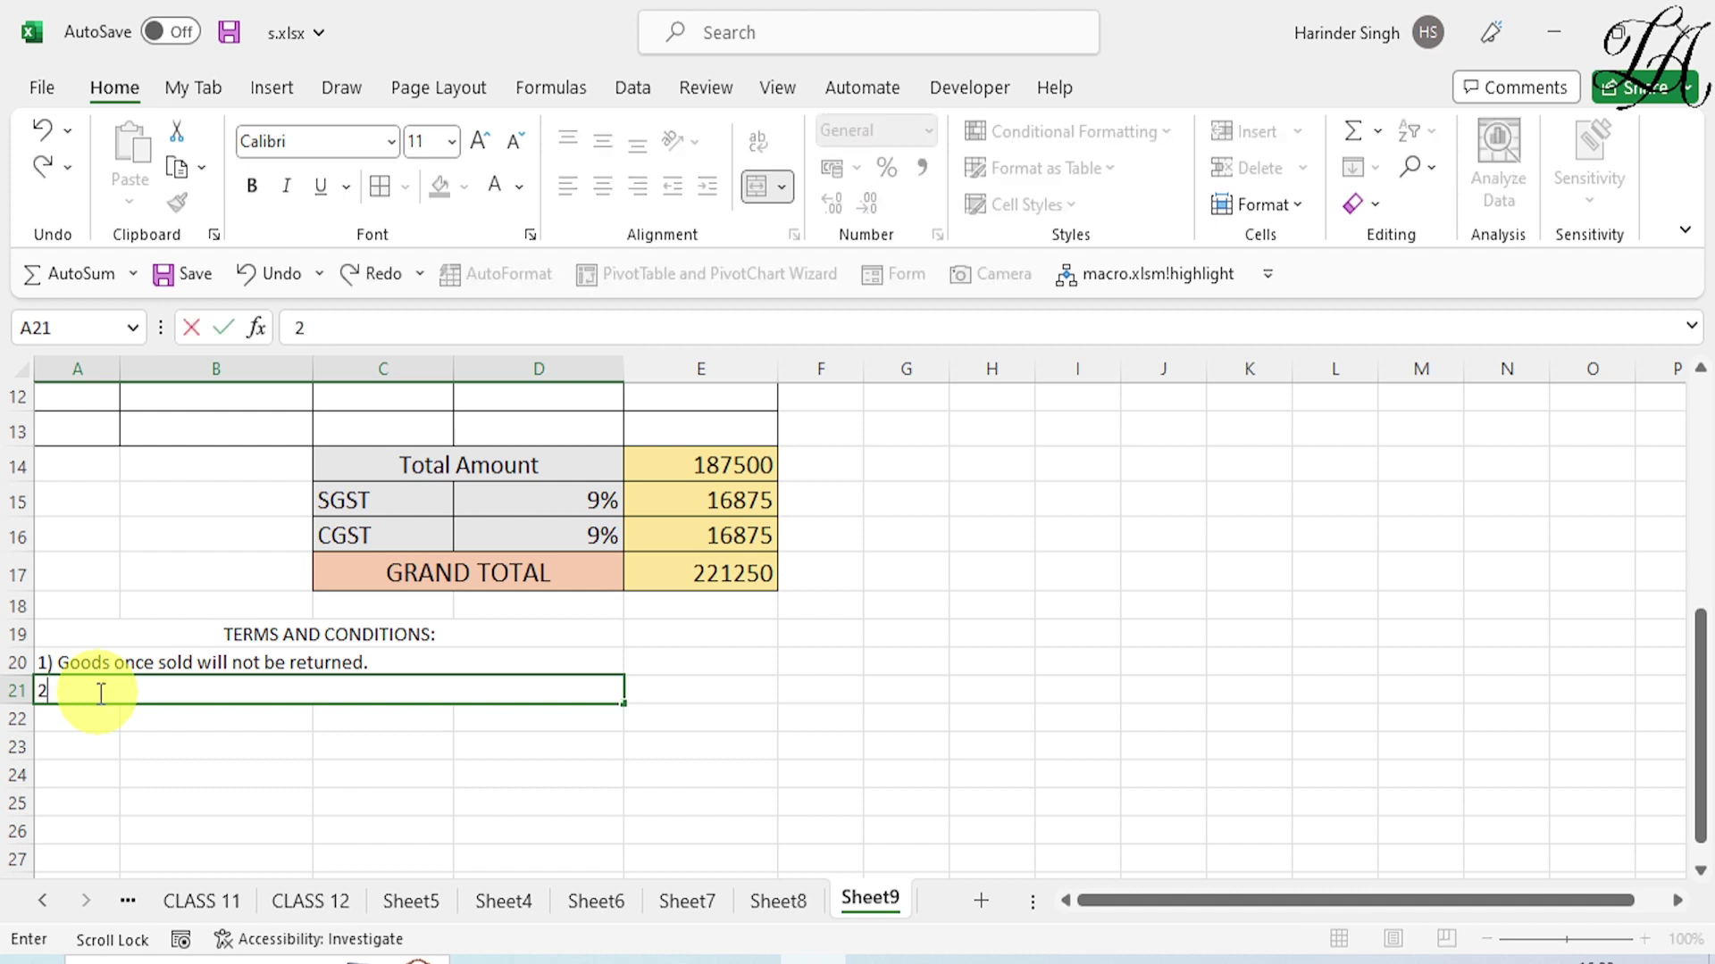
pyautogui.write(') N')
pyautogui.write('o cred')
pyautogui.write('it card ')
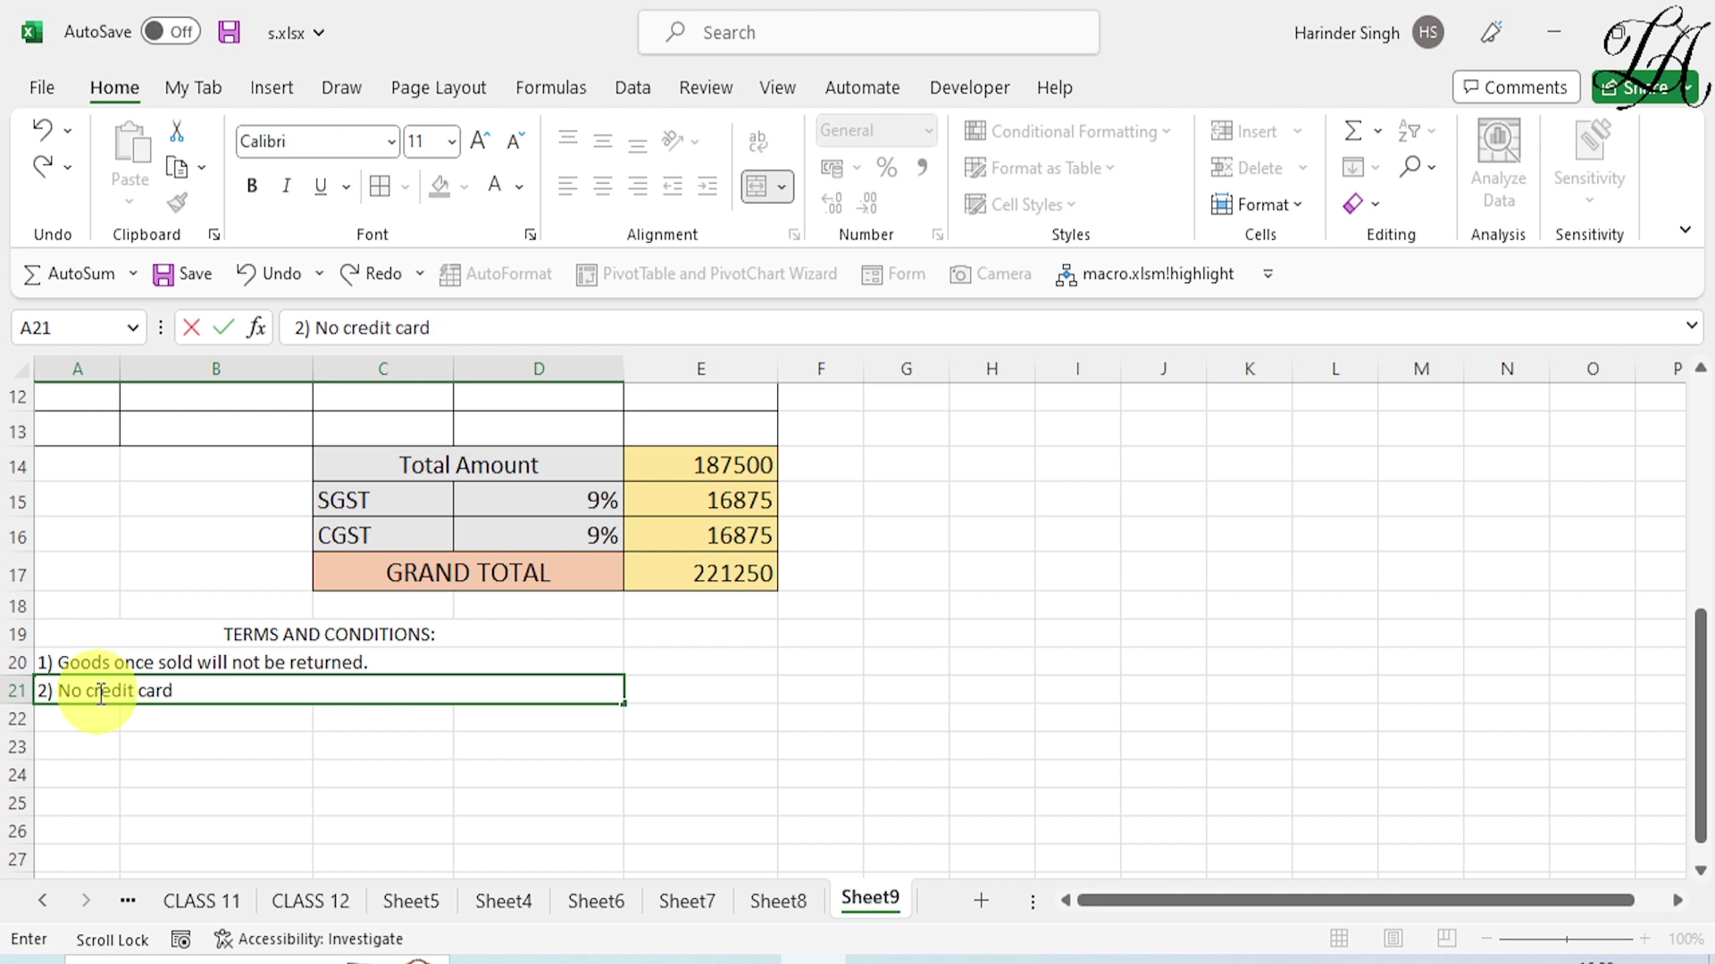
pyautogui.write('will')
pyautogui.write(' be acce')
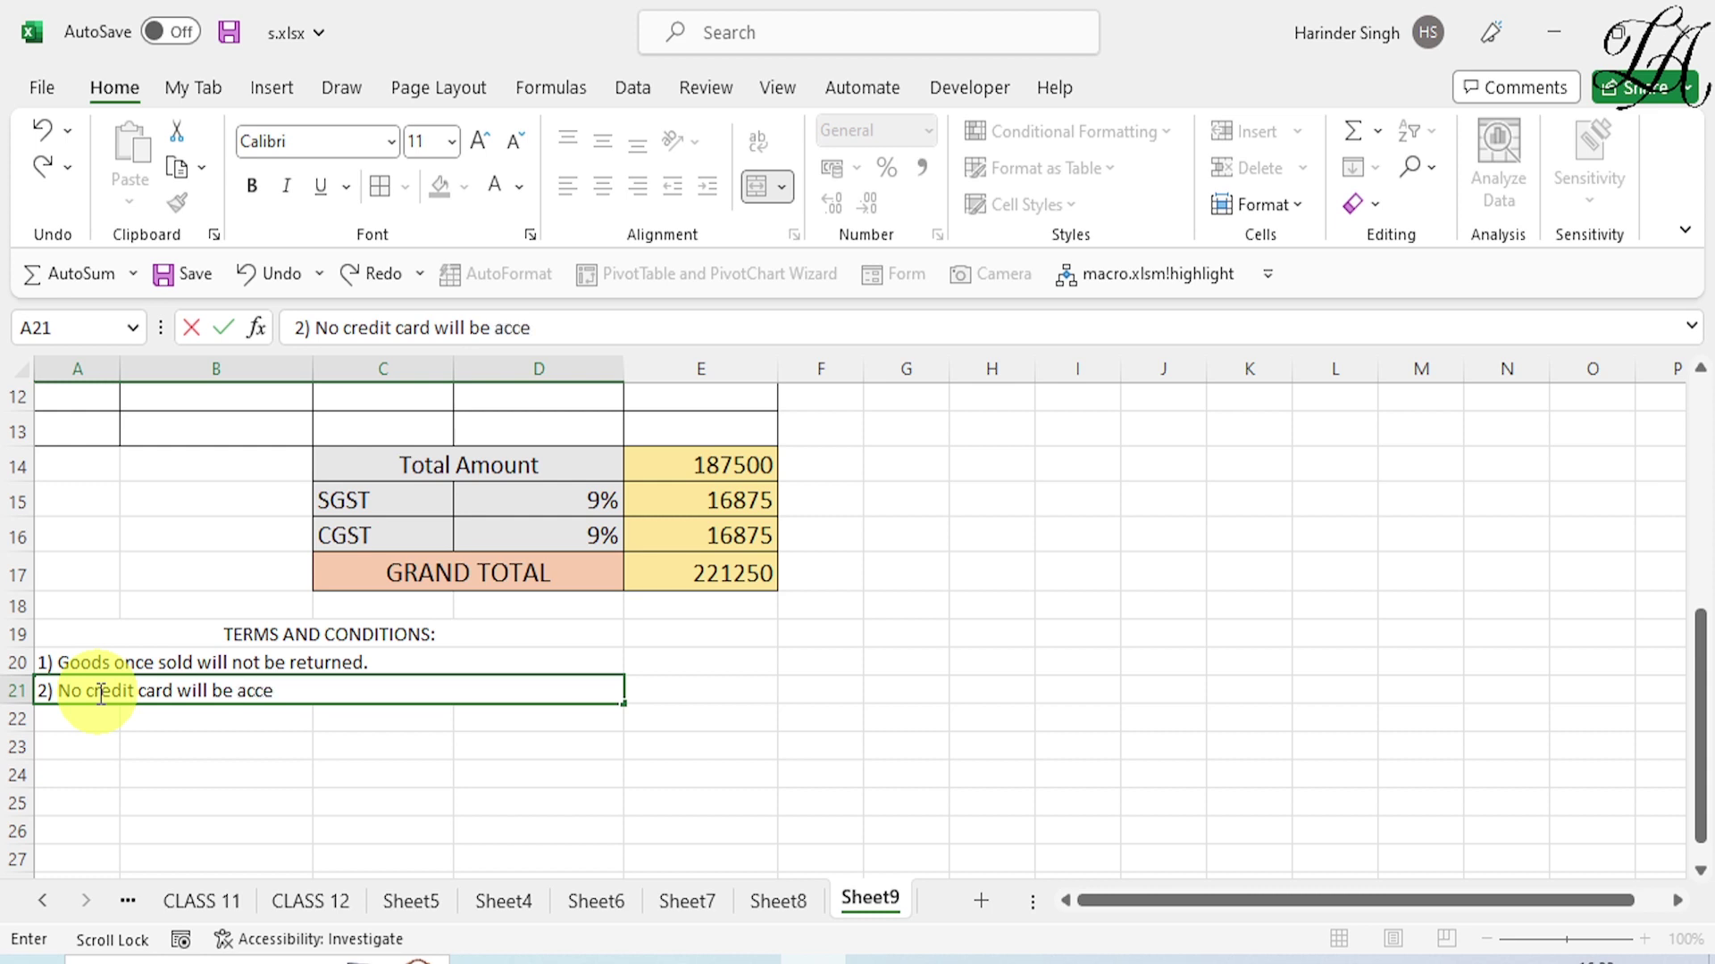
pyautogui.write('pted.')
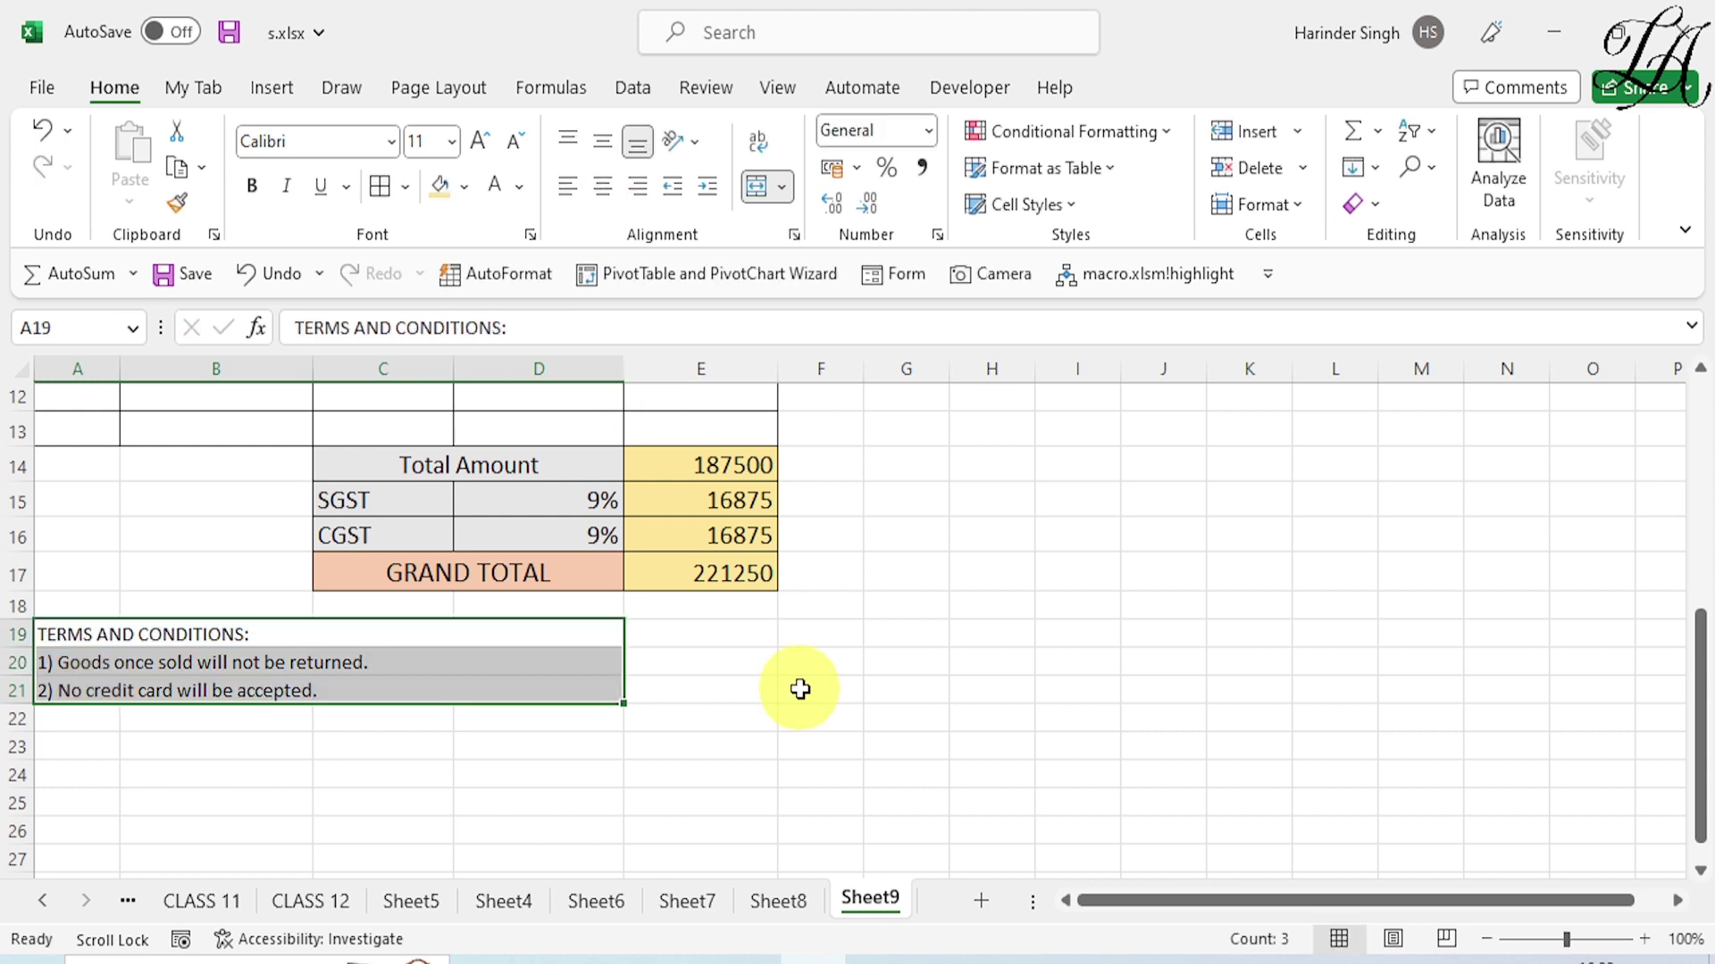
# Enlarge the terms heading and both terms in A19:D21 to 14 pt.
pyautogui.click(804, 691)
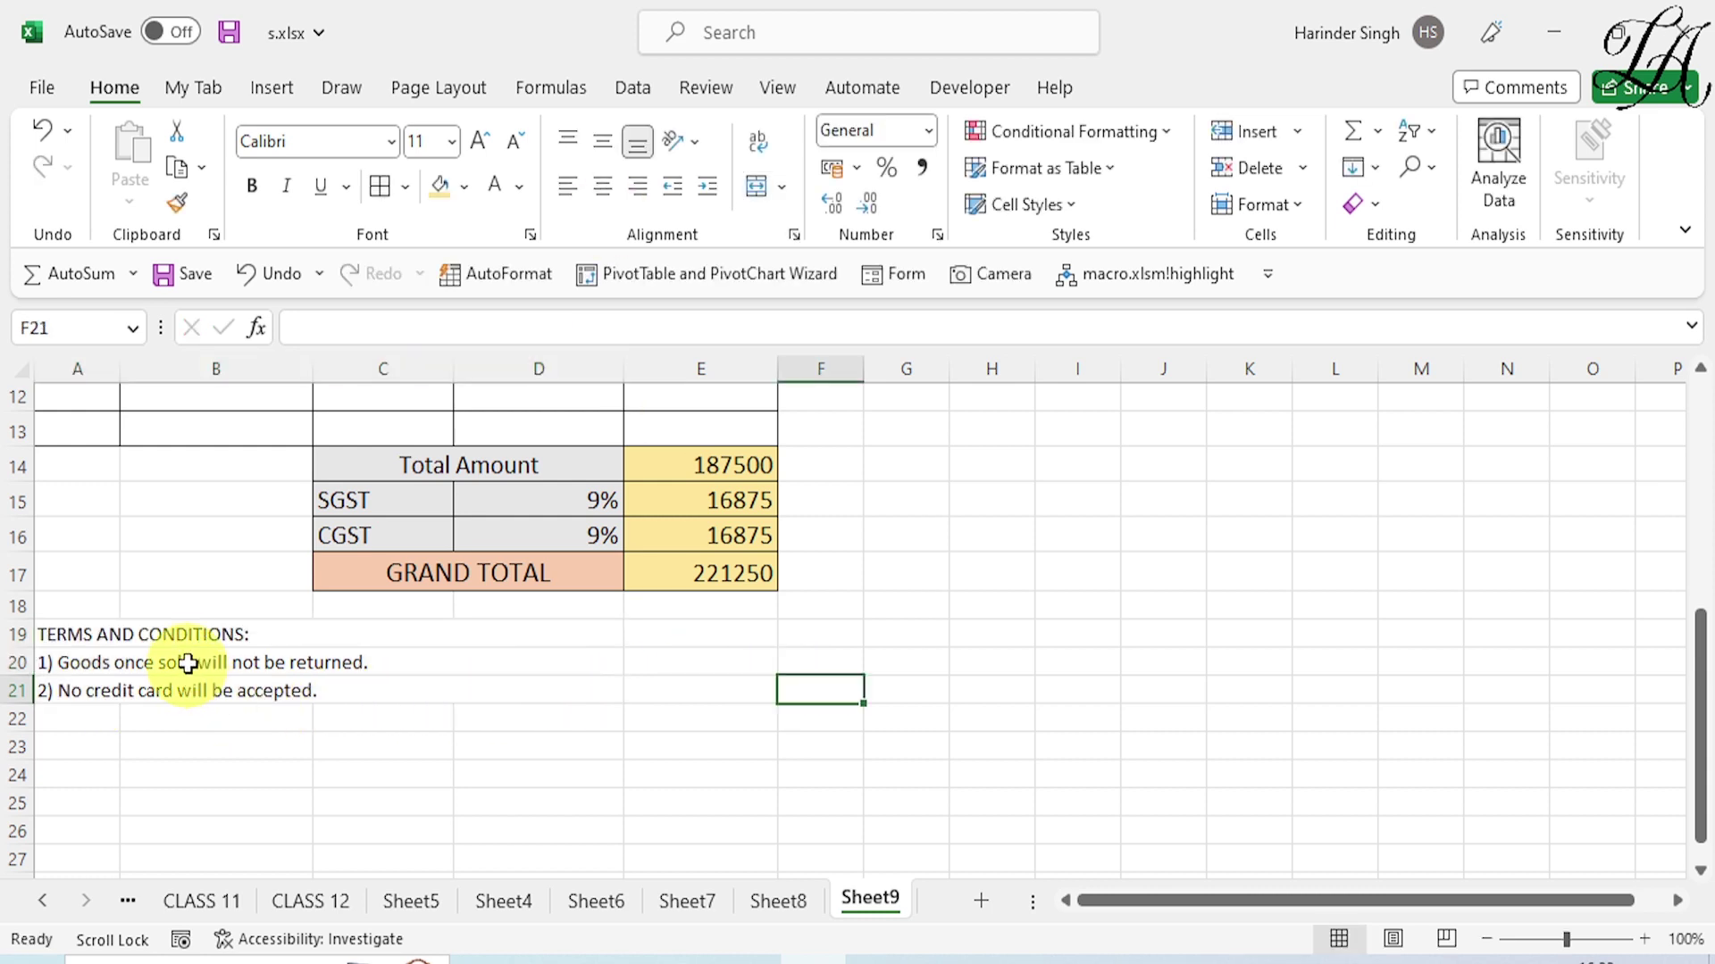
pyautogui.moveTo(183, 636); pyautogui.dragTo(183, 692)
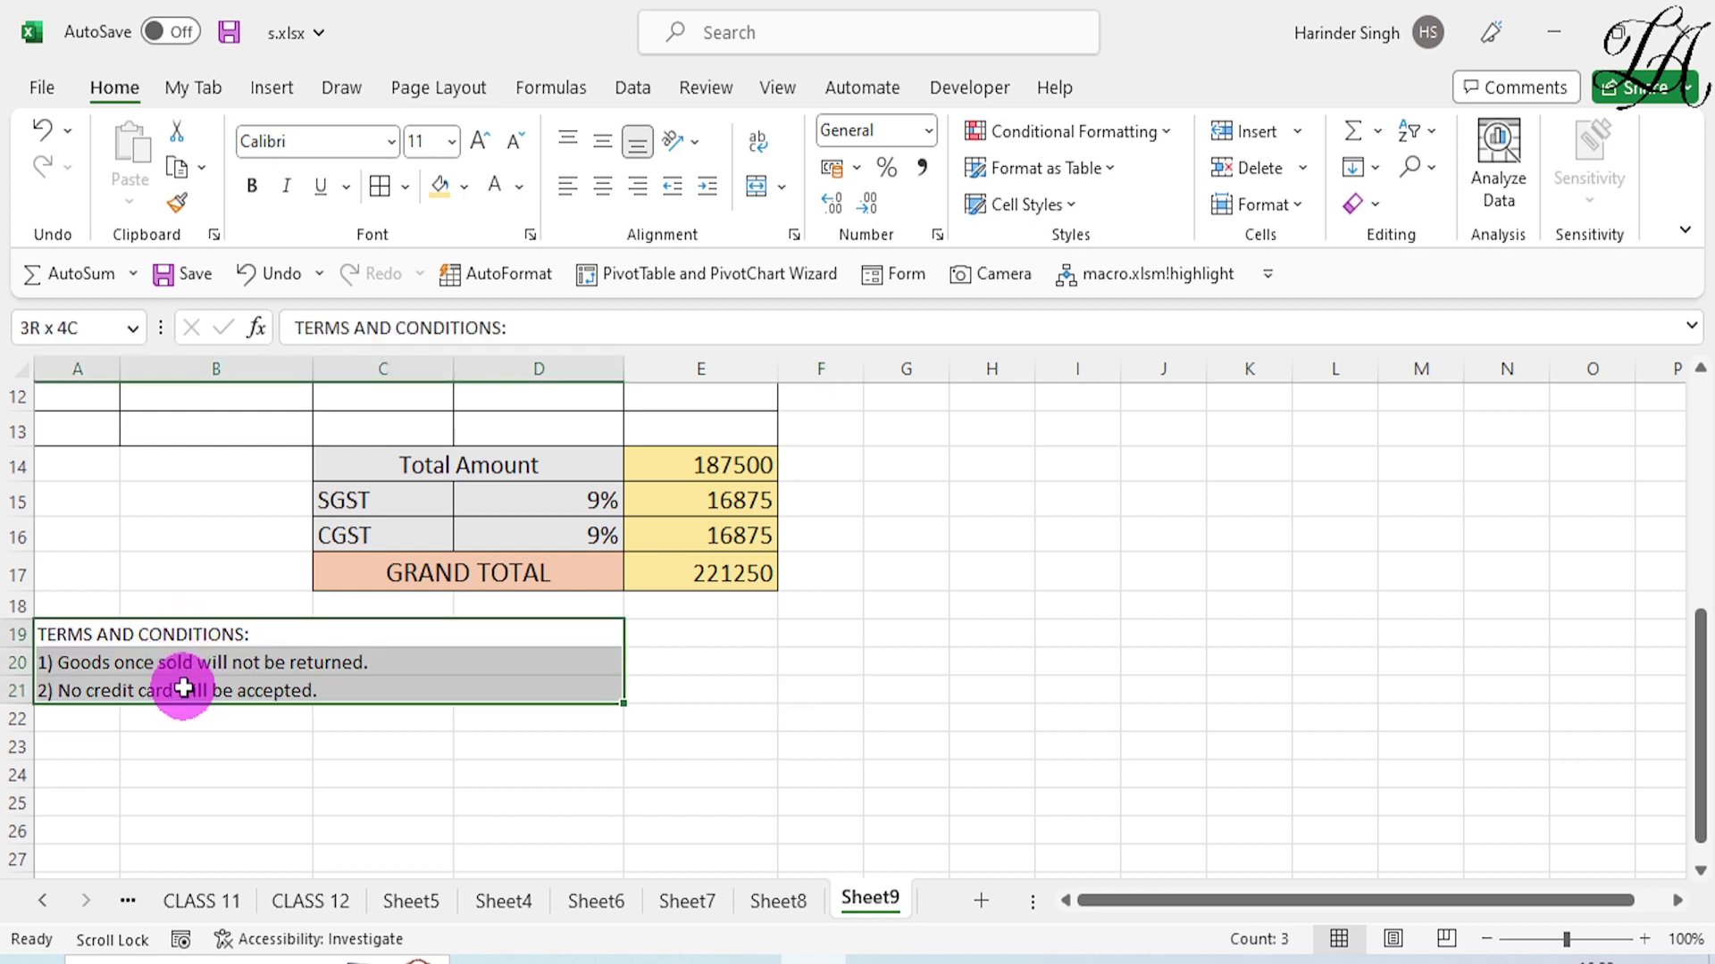
pyautogui.click(478, 143)
pyautogui.click(480, 142)
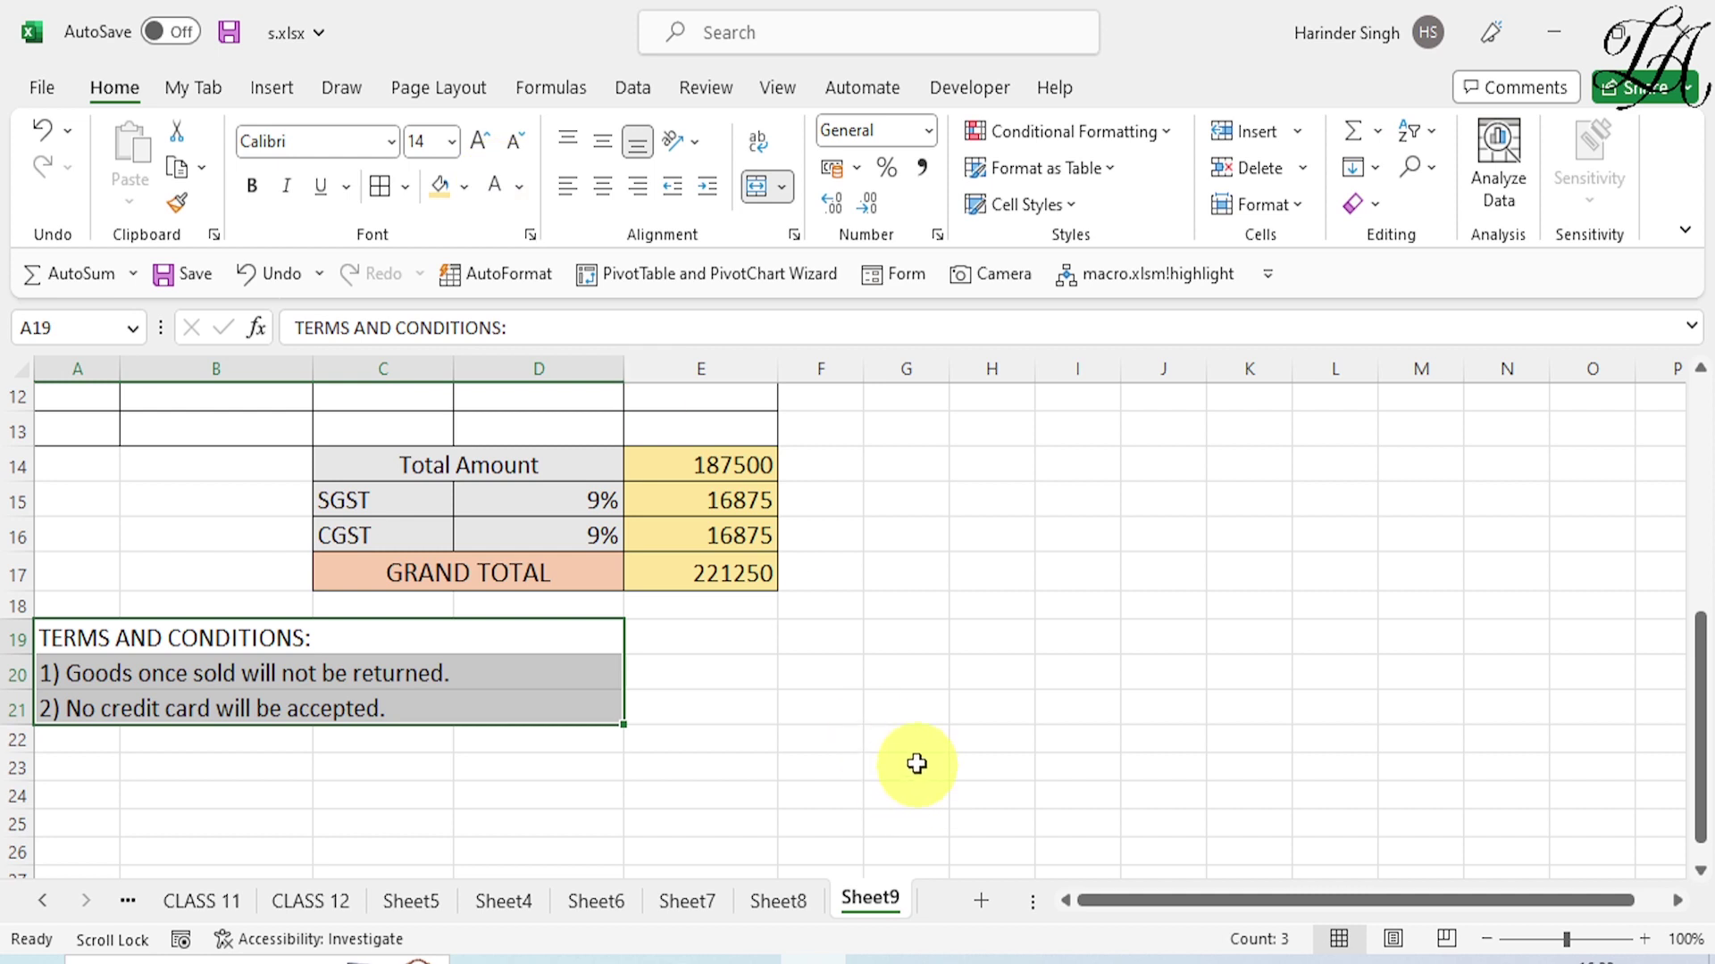
pyautogui.click(866, 751)
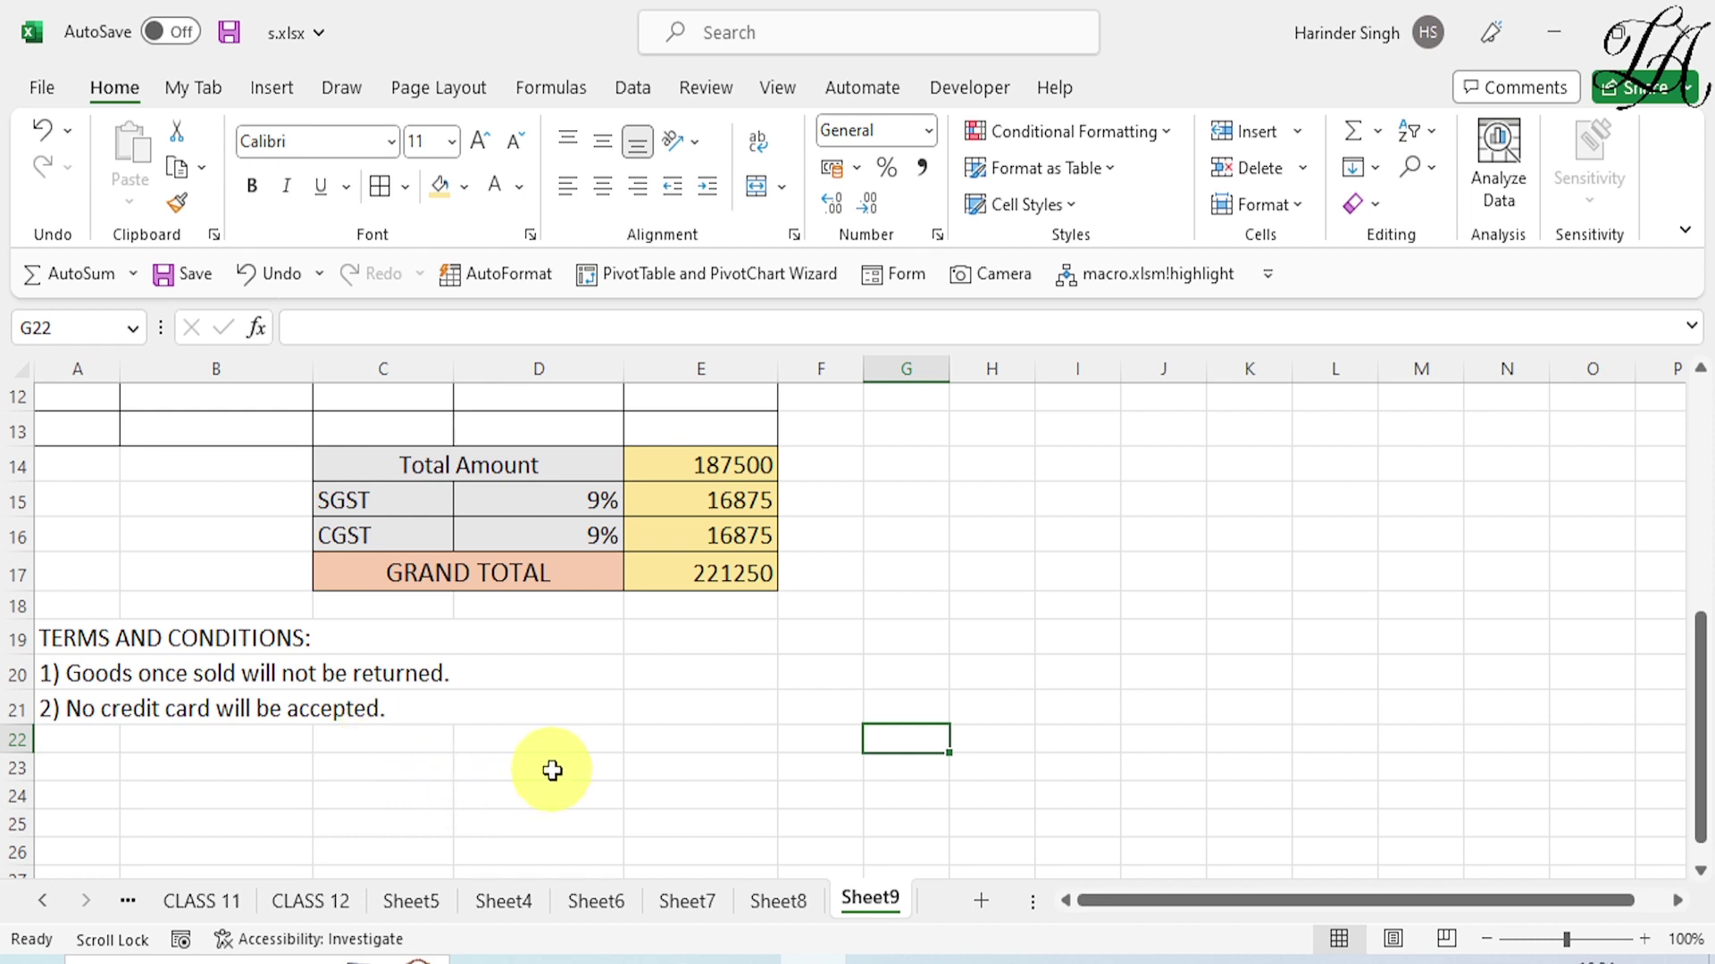
# Merge C23:E23 and fill it with an underscore signature line.
pyautogui.scroll(-1, 552, 770)
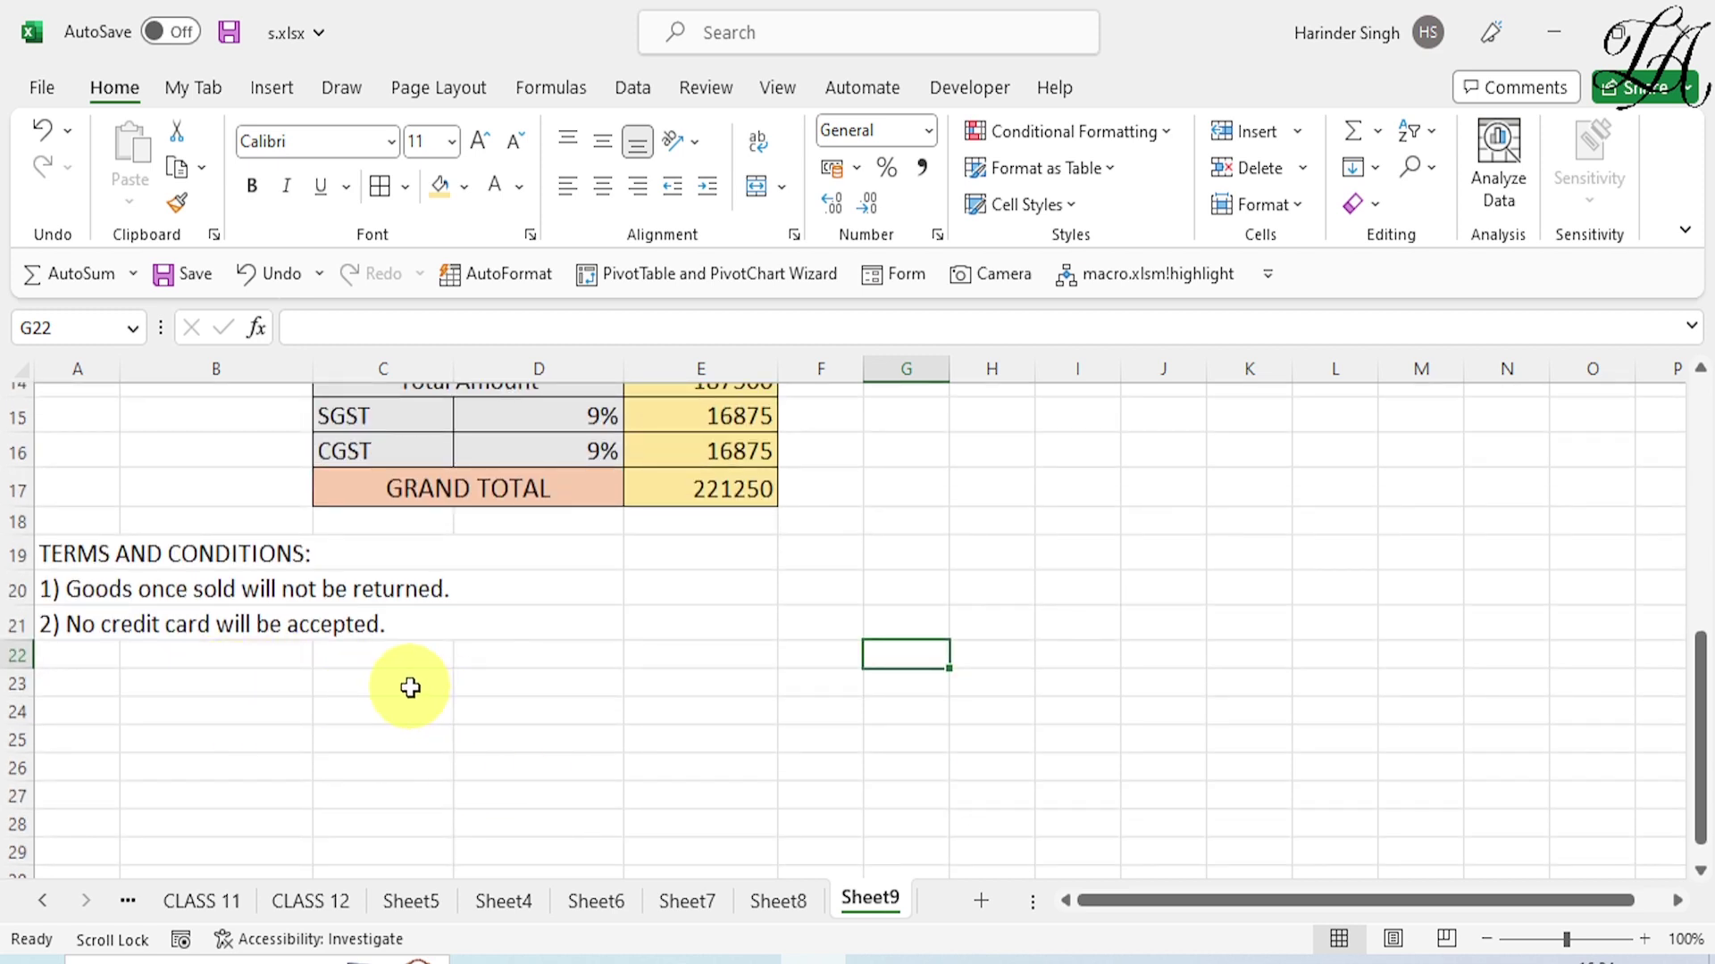
pyautogui.moveTo(410, 687); pyautogui.dragTo(696, 686)
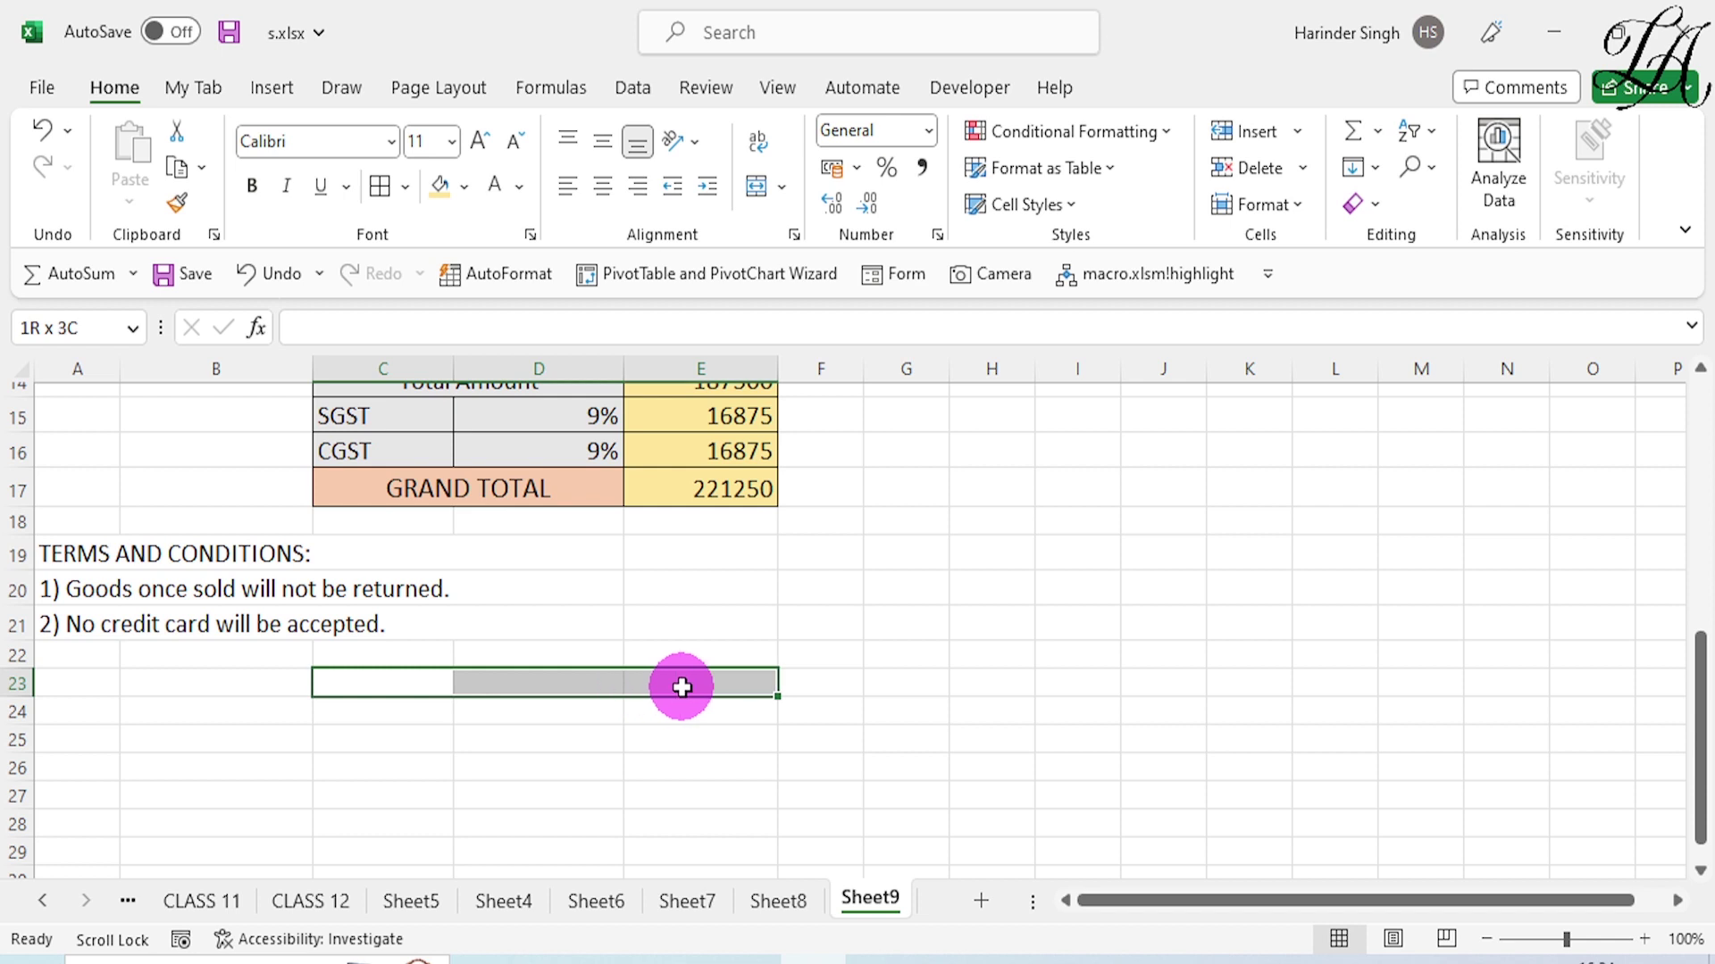
pyautogui.click(756, 186)
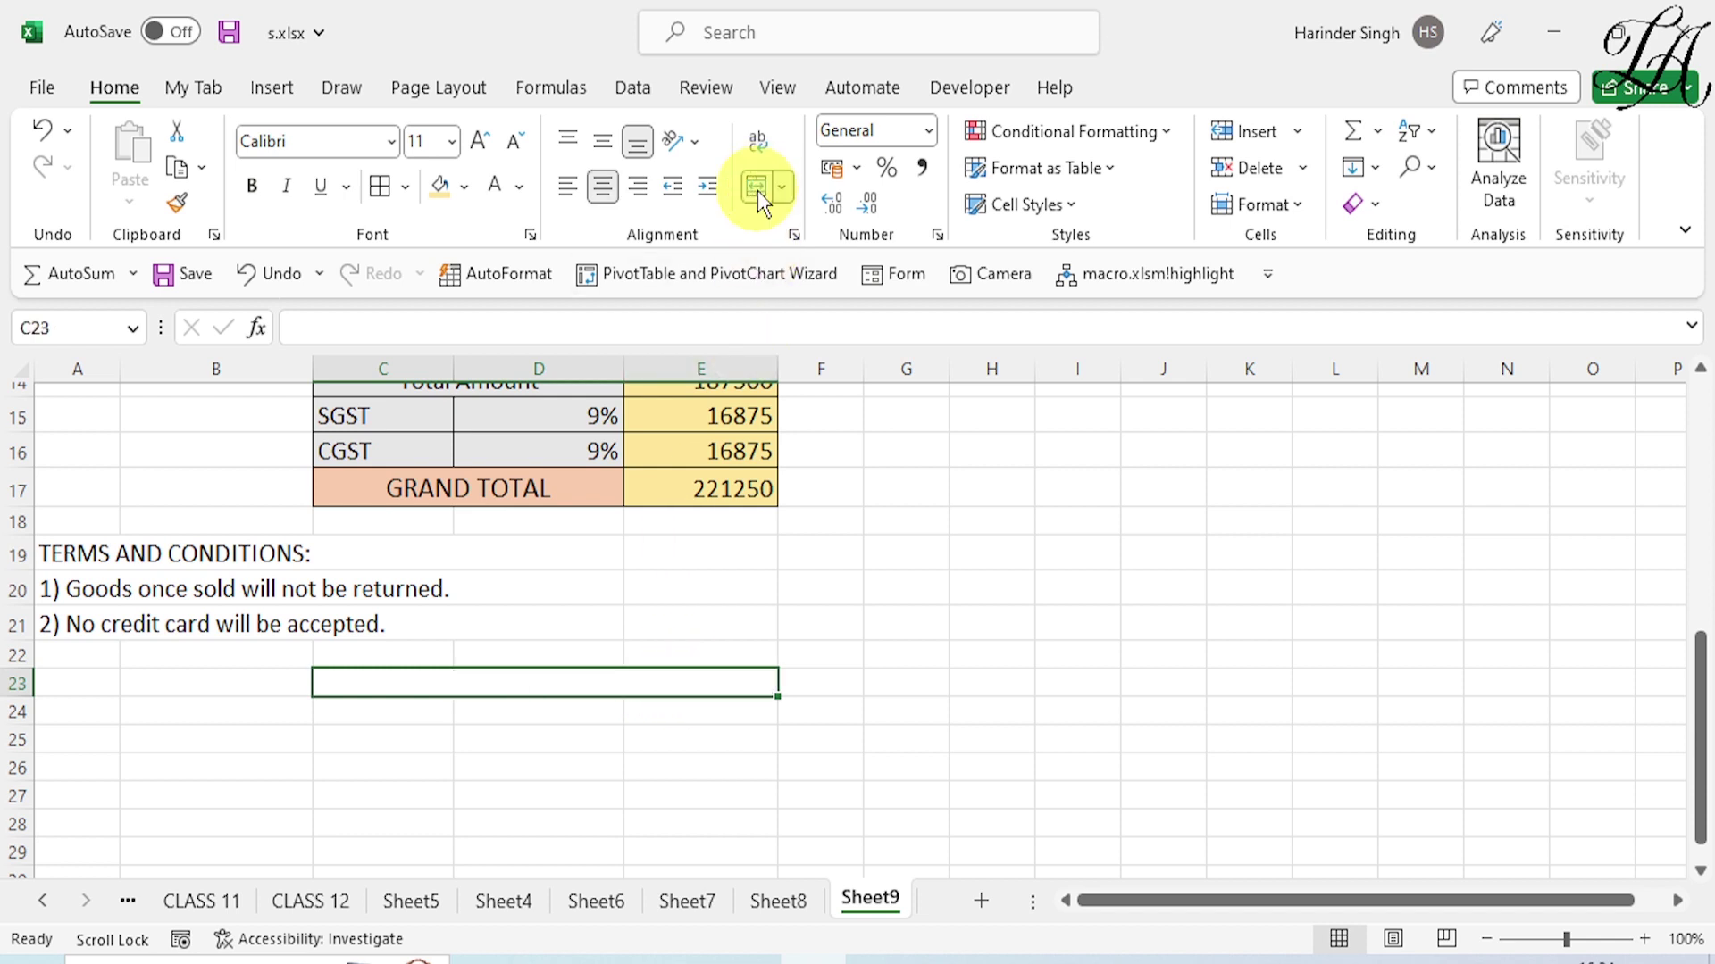
pyautogui.write('_')
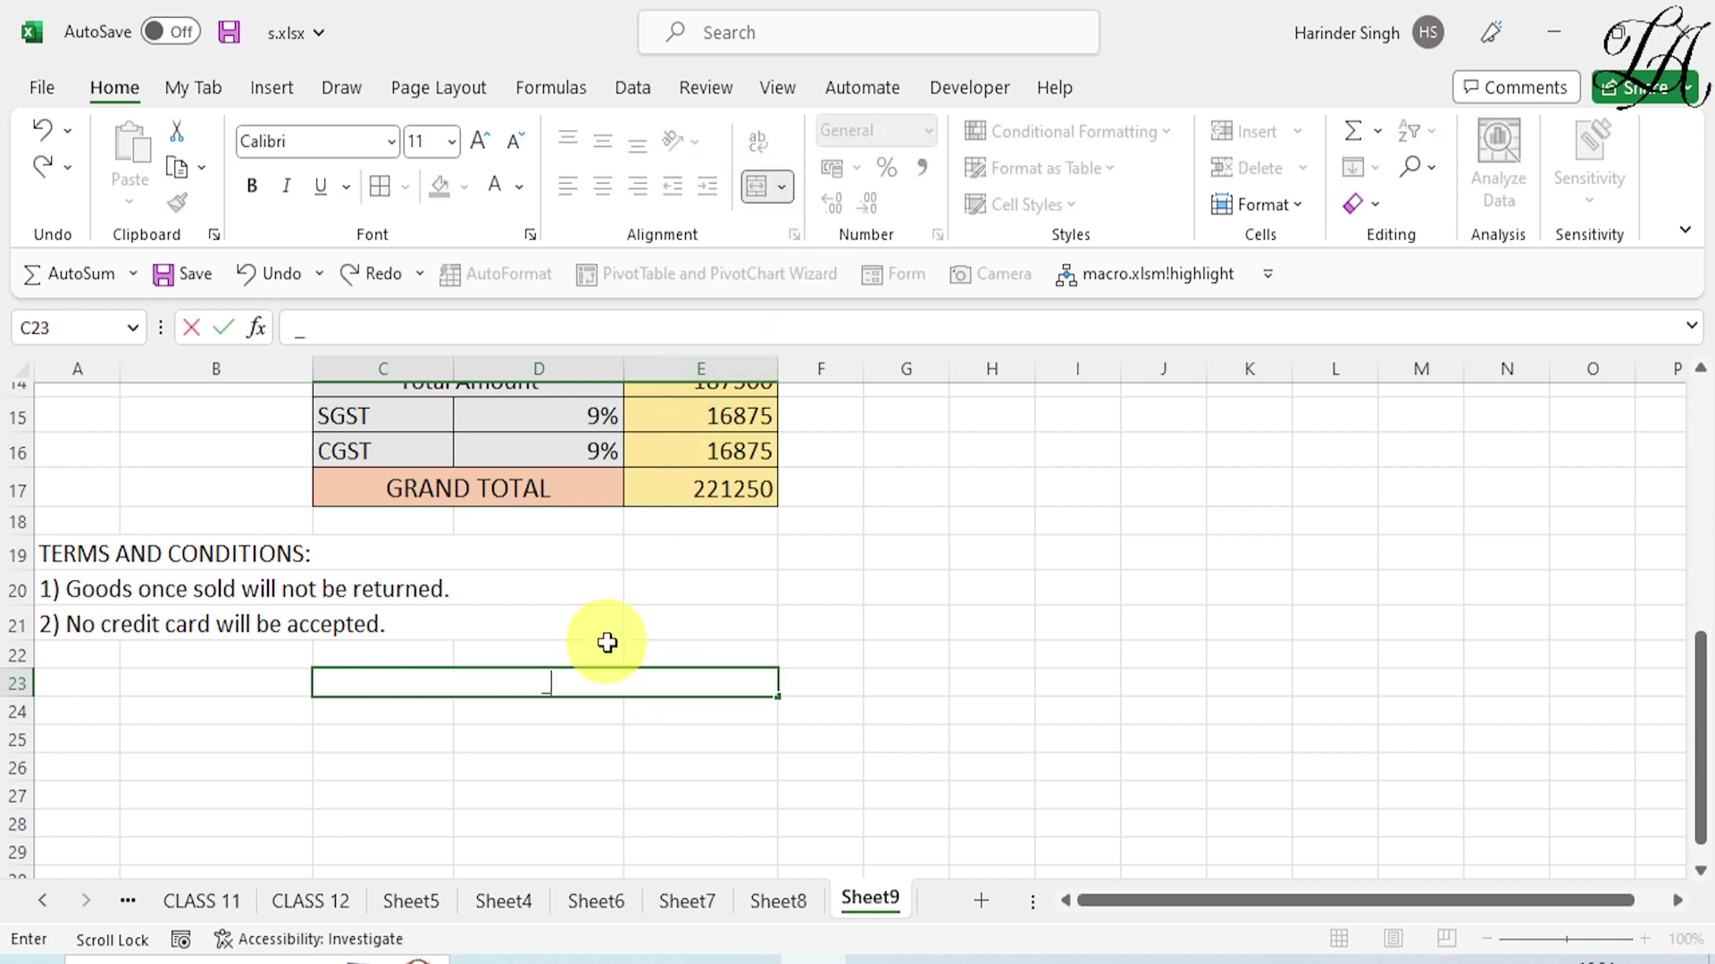
pyautogui.write('___________________________________')
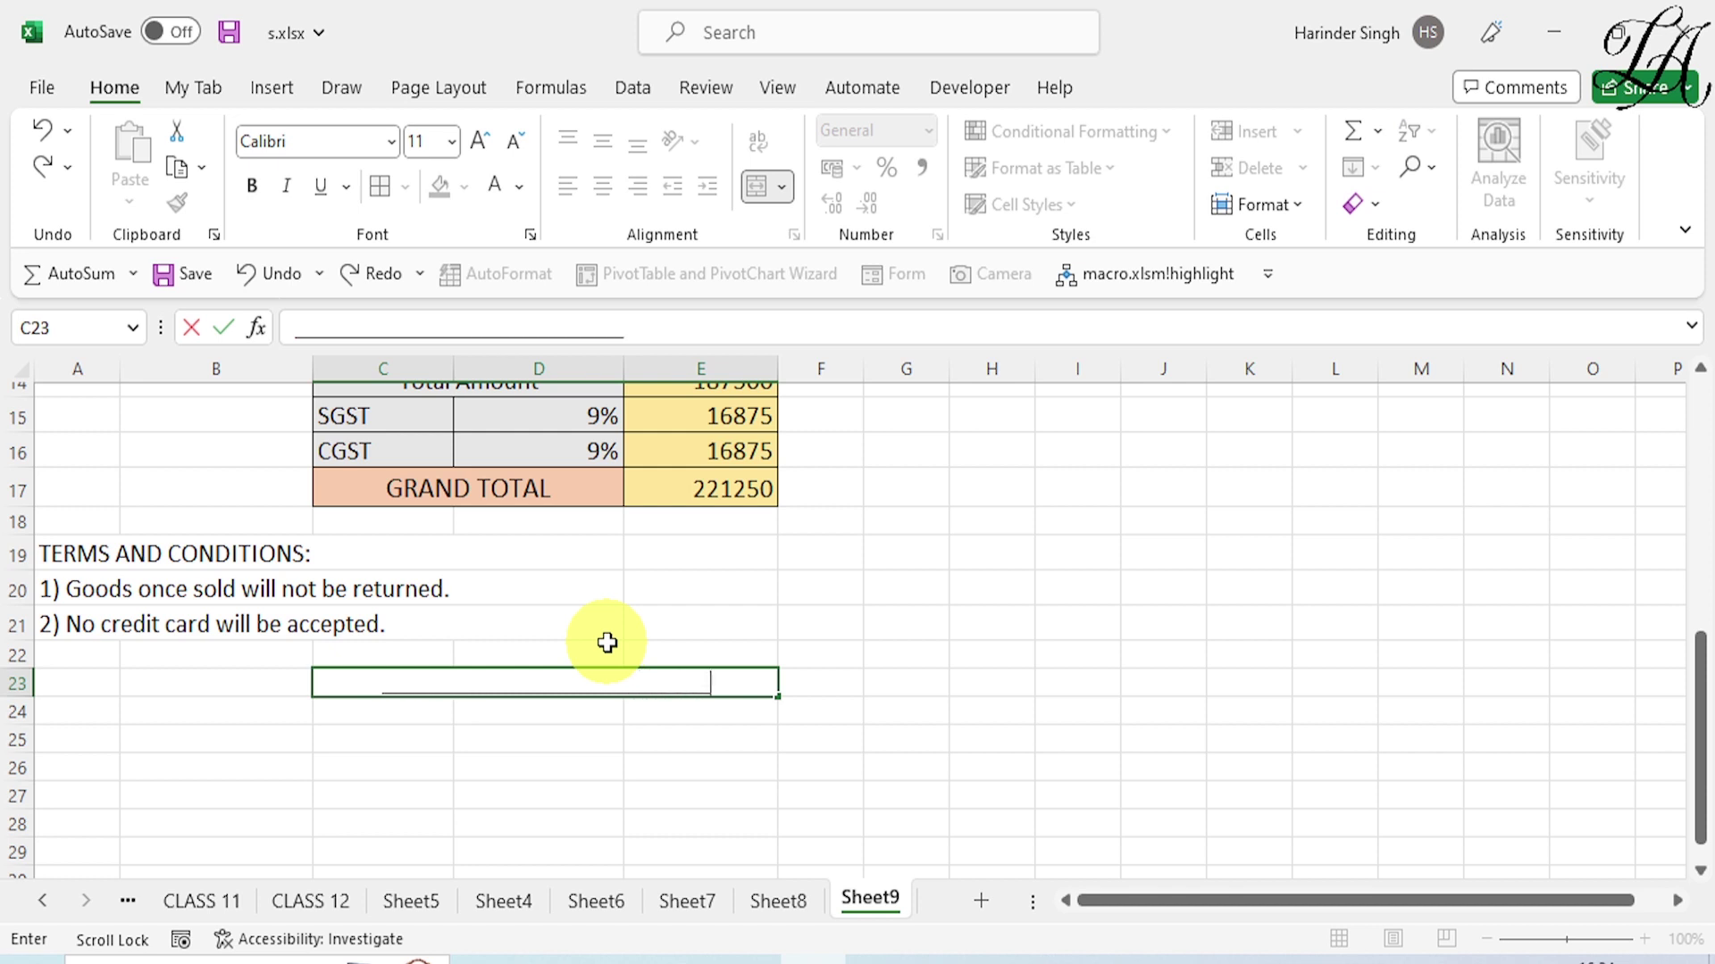
pyautogui.write('____')
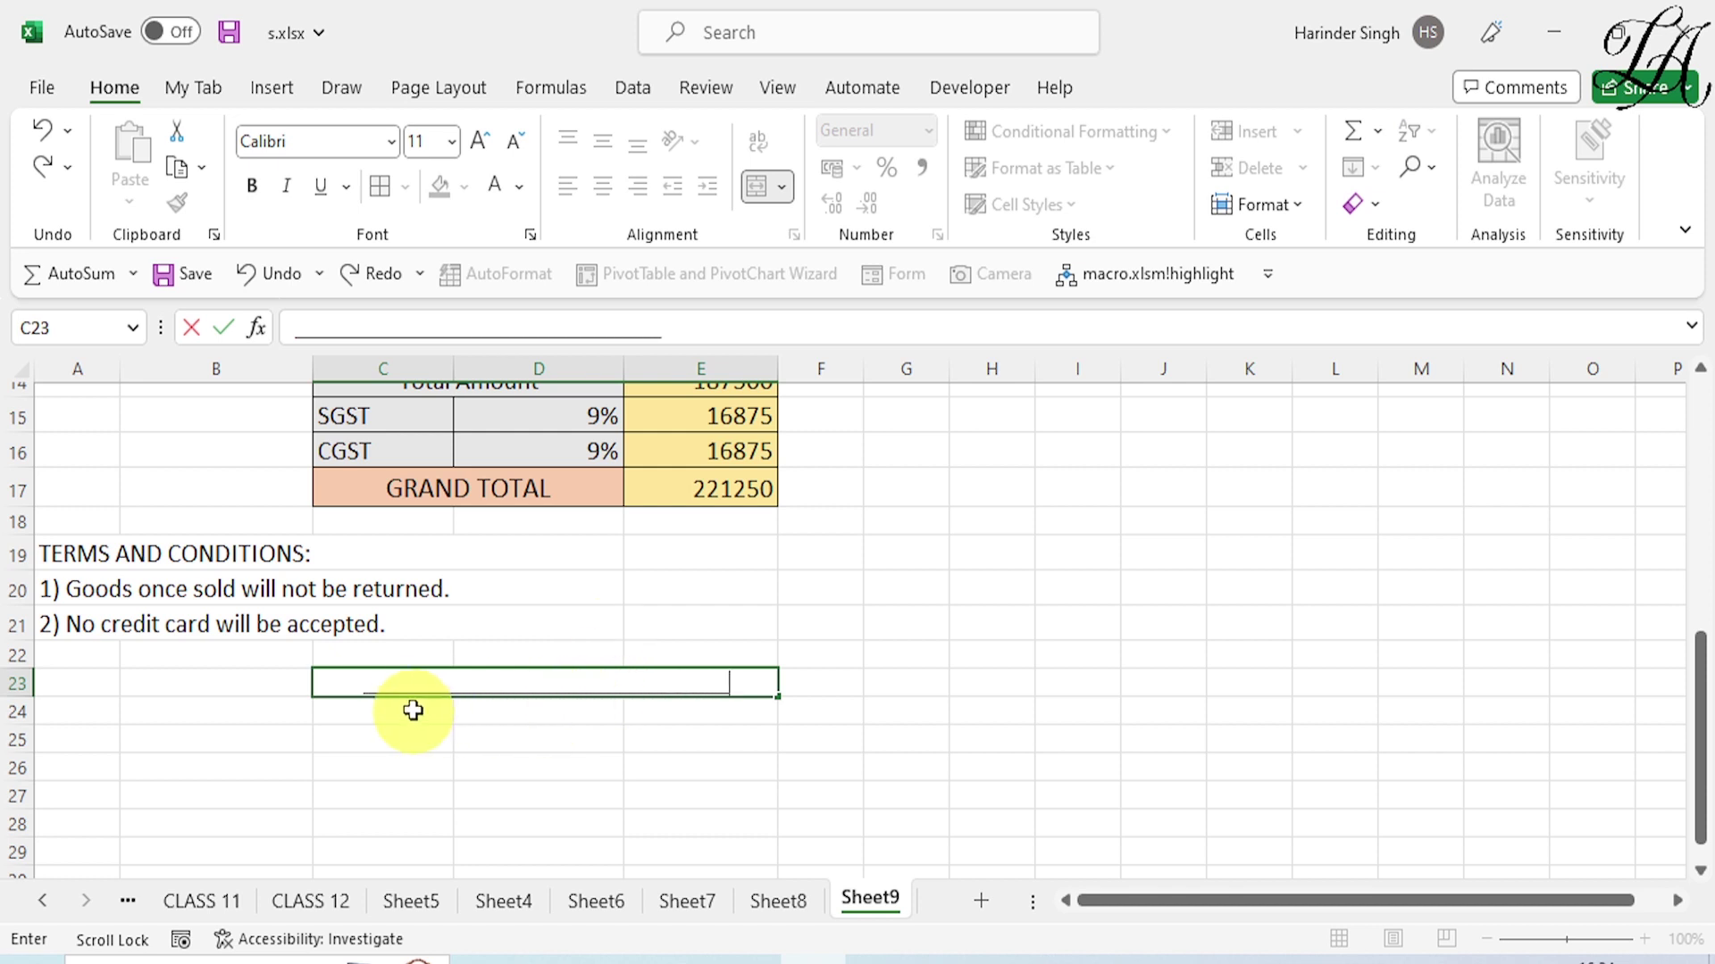
# Merge C24:E25 below it and start typing the 'Authorised Signatory' caption.
pyautogui.moveTo(371, 714); pyautogui.dragTo(681, 723)
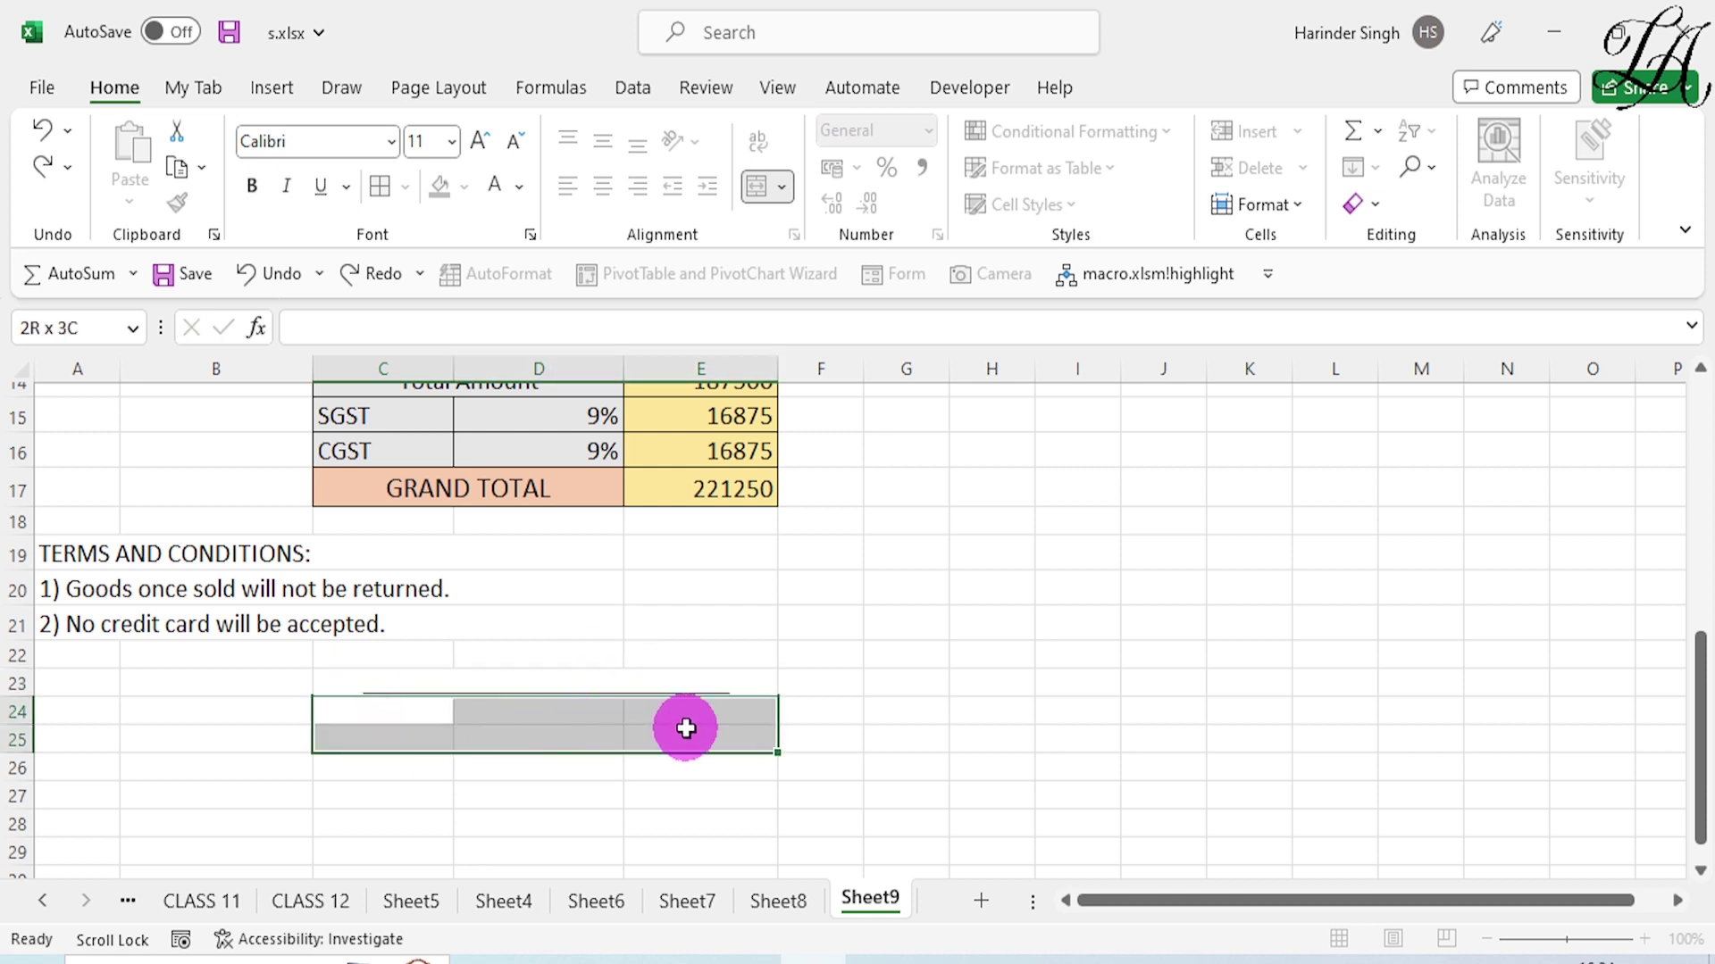
pyautogui.click(754, 184)
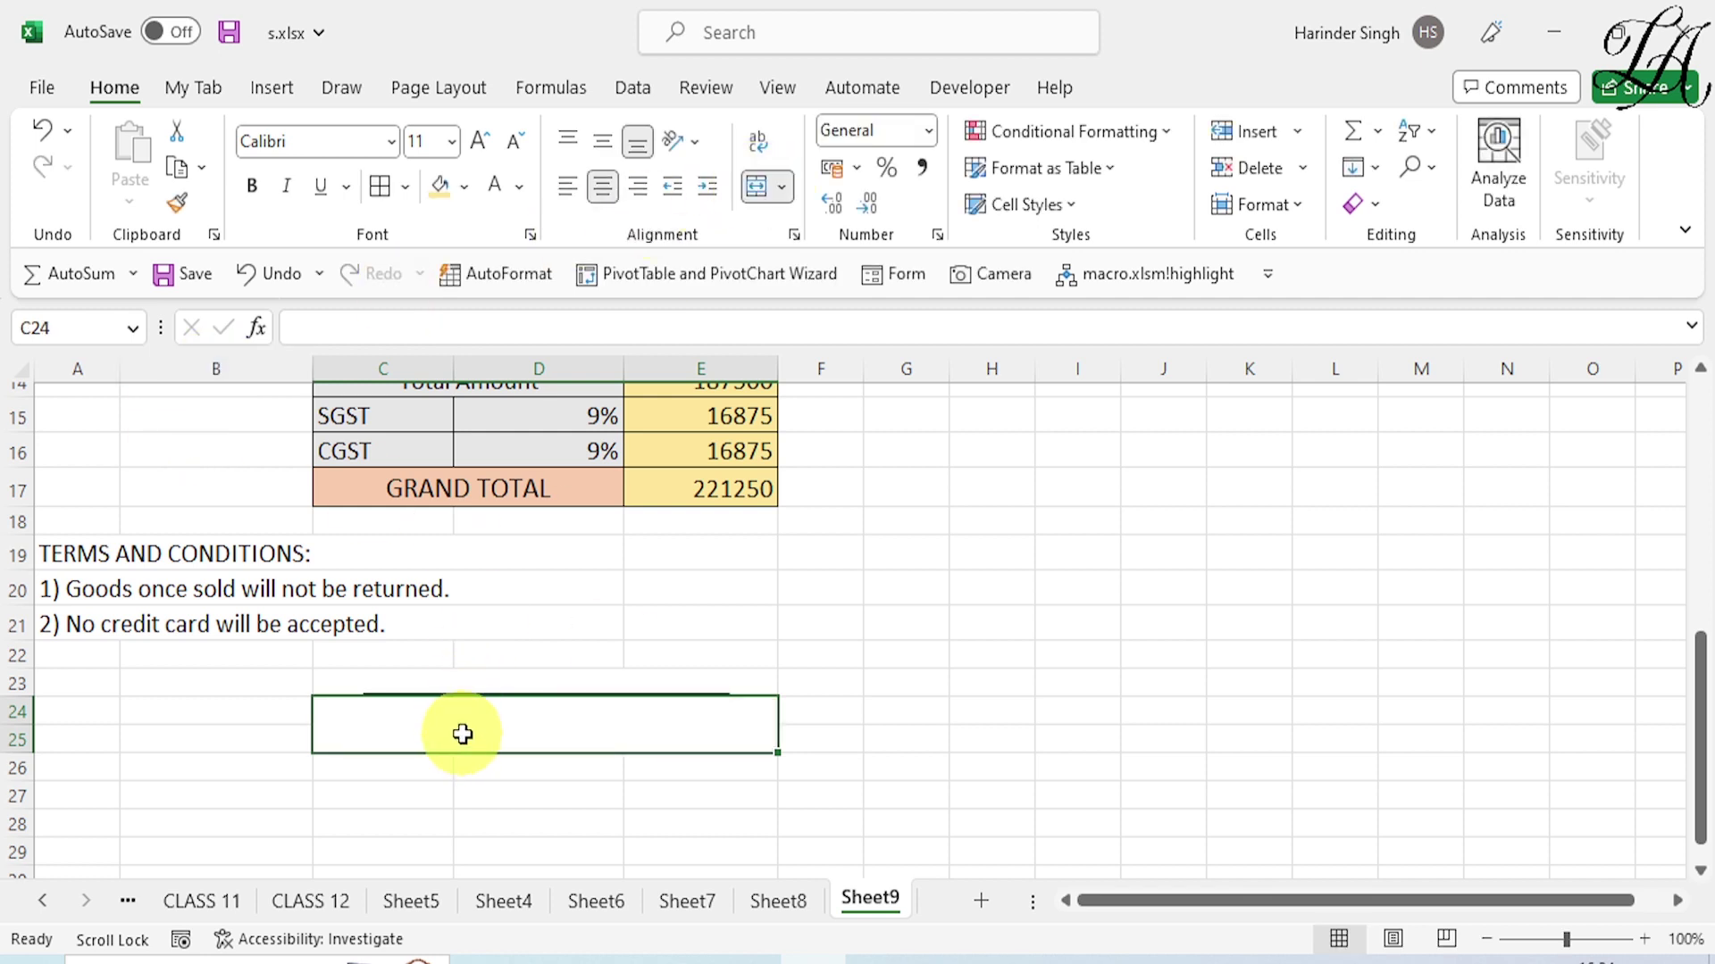
pyautogui.write('Au')
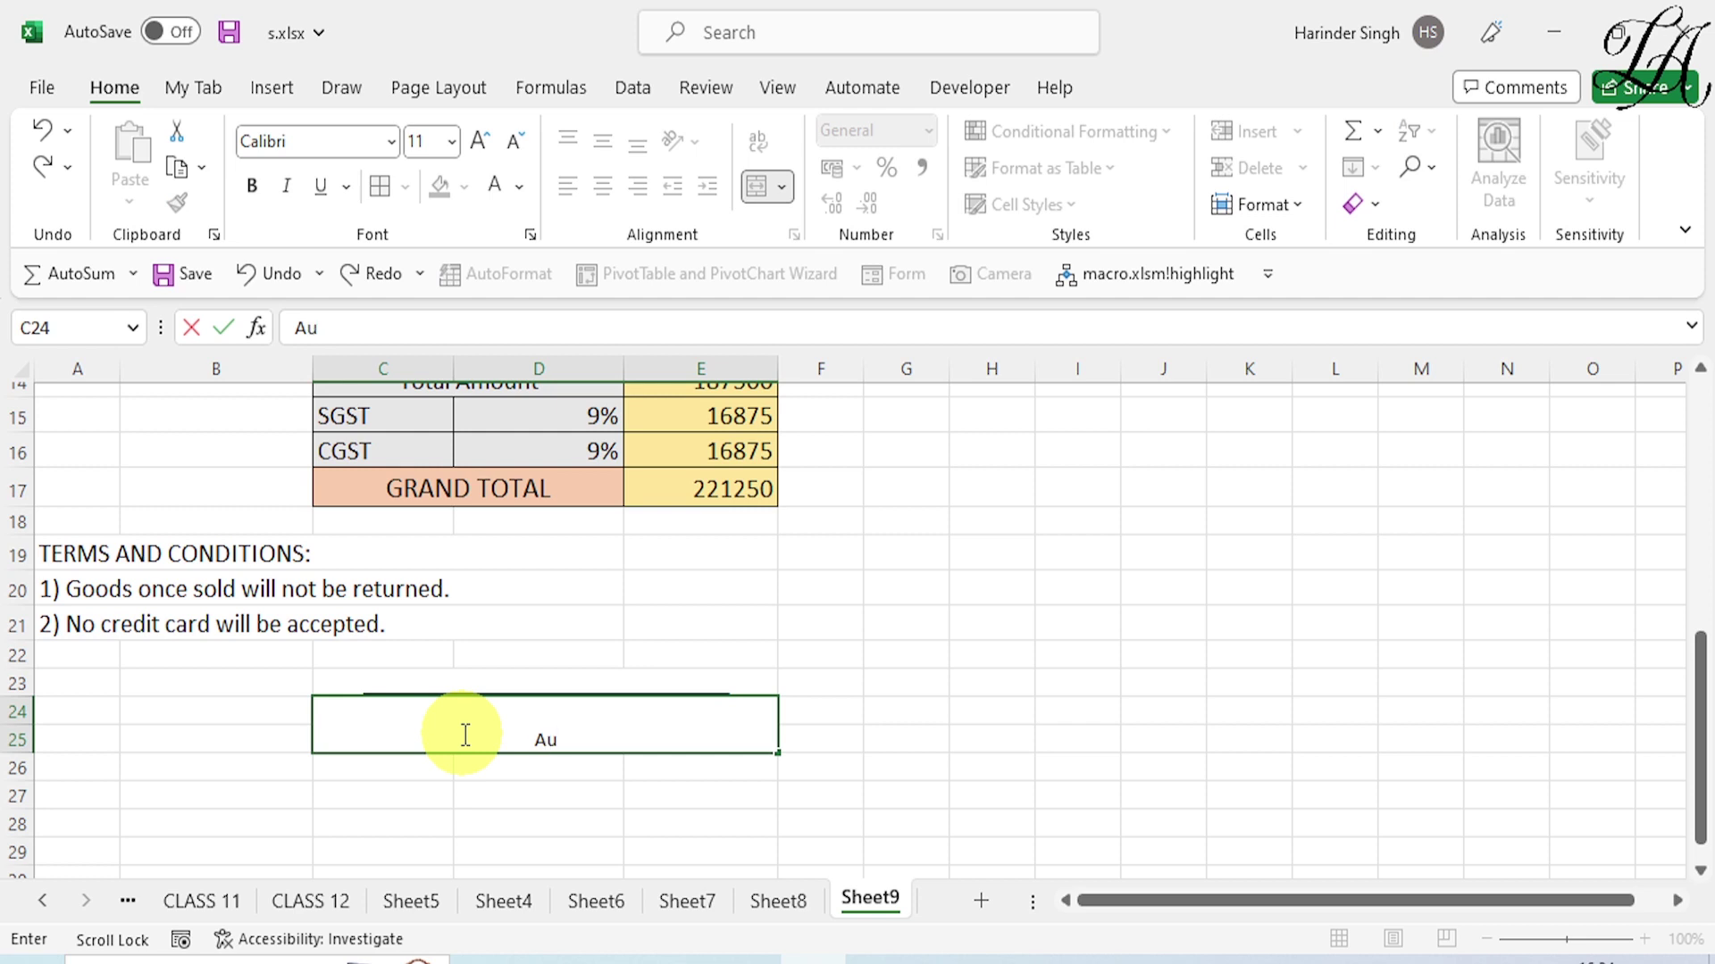
pyautogui.write('tho')
pyautogui.write('ri')
pyautogui.write('sed Si')
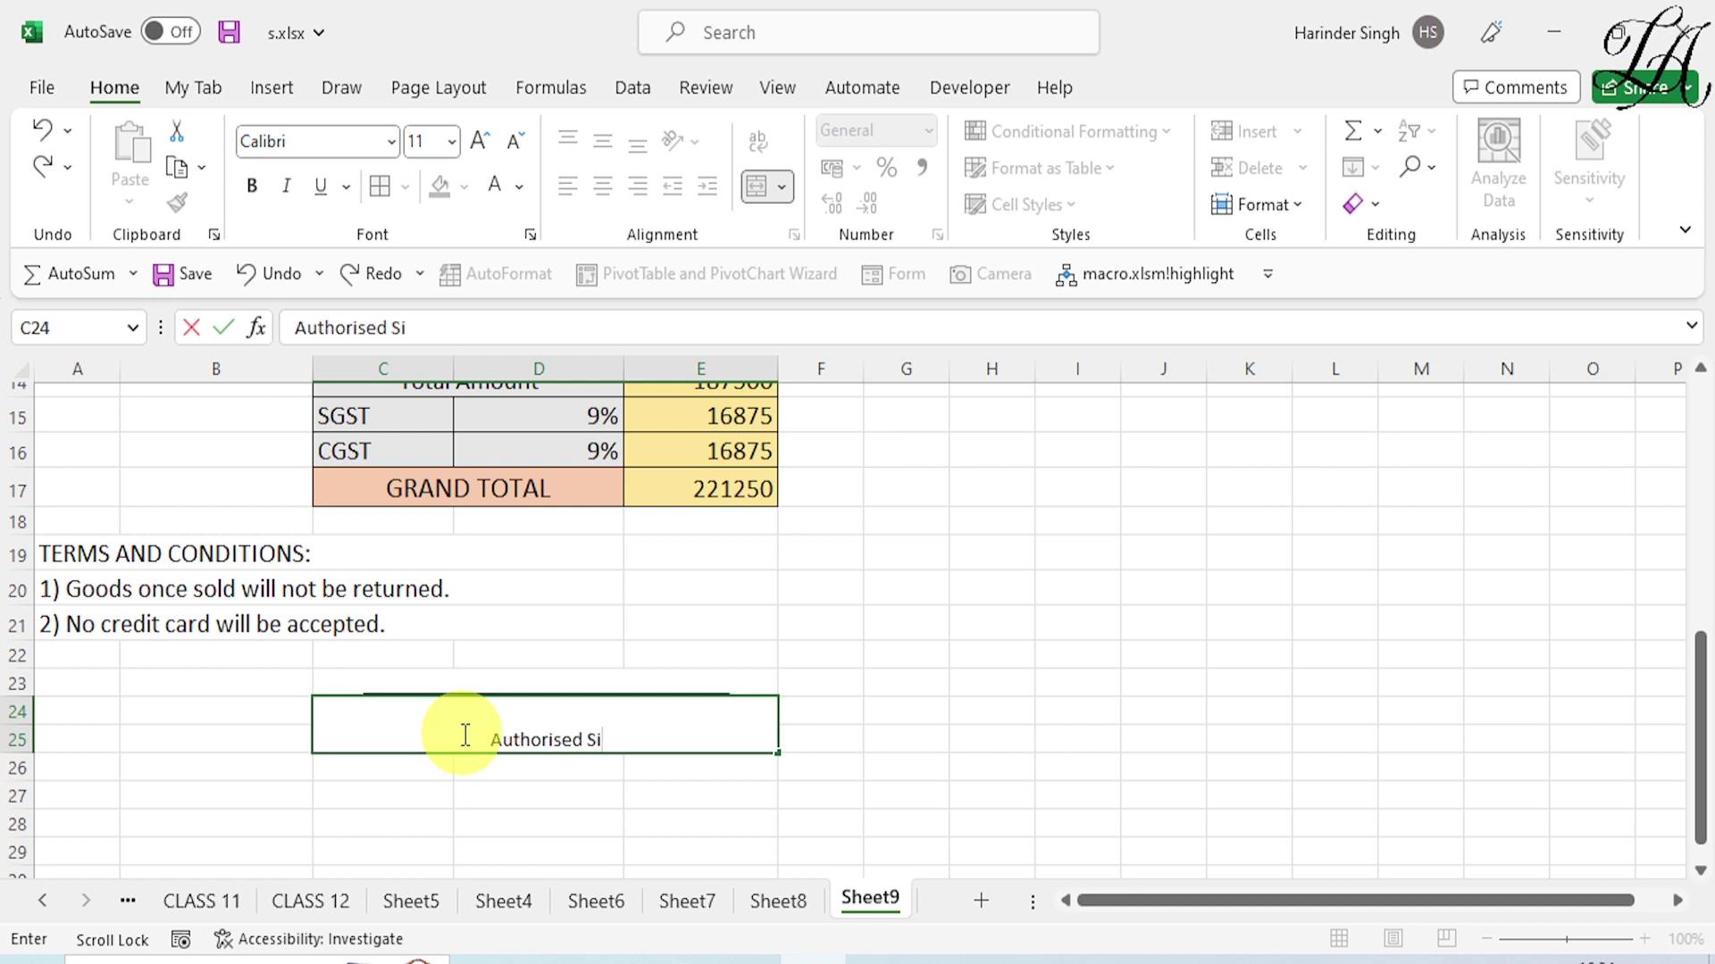
pyautogui.write('g')
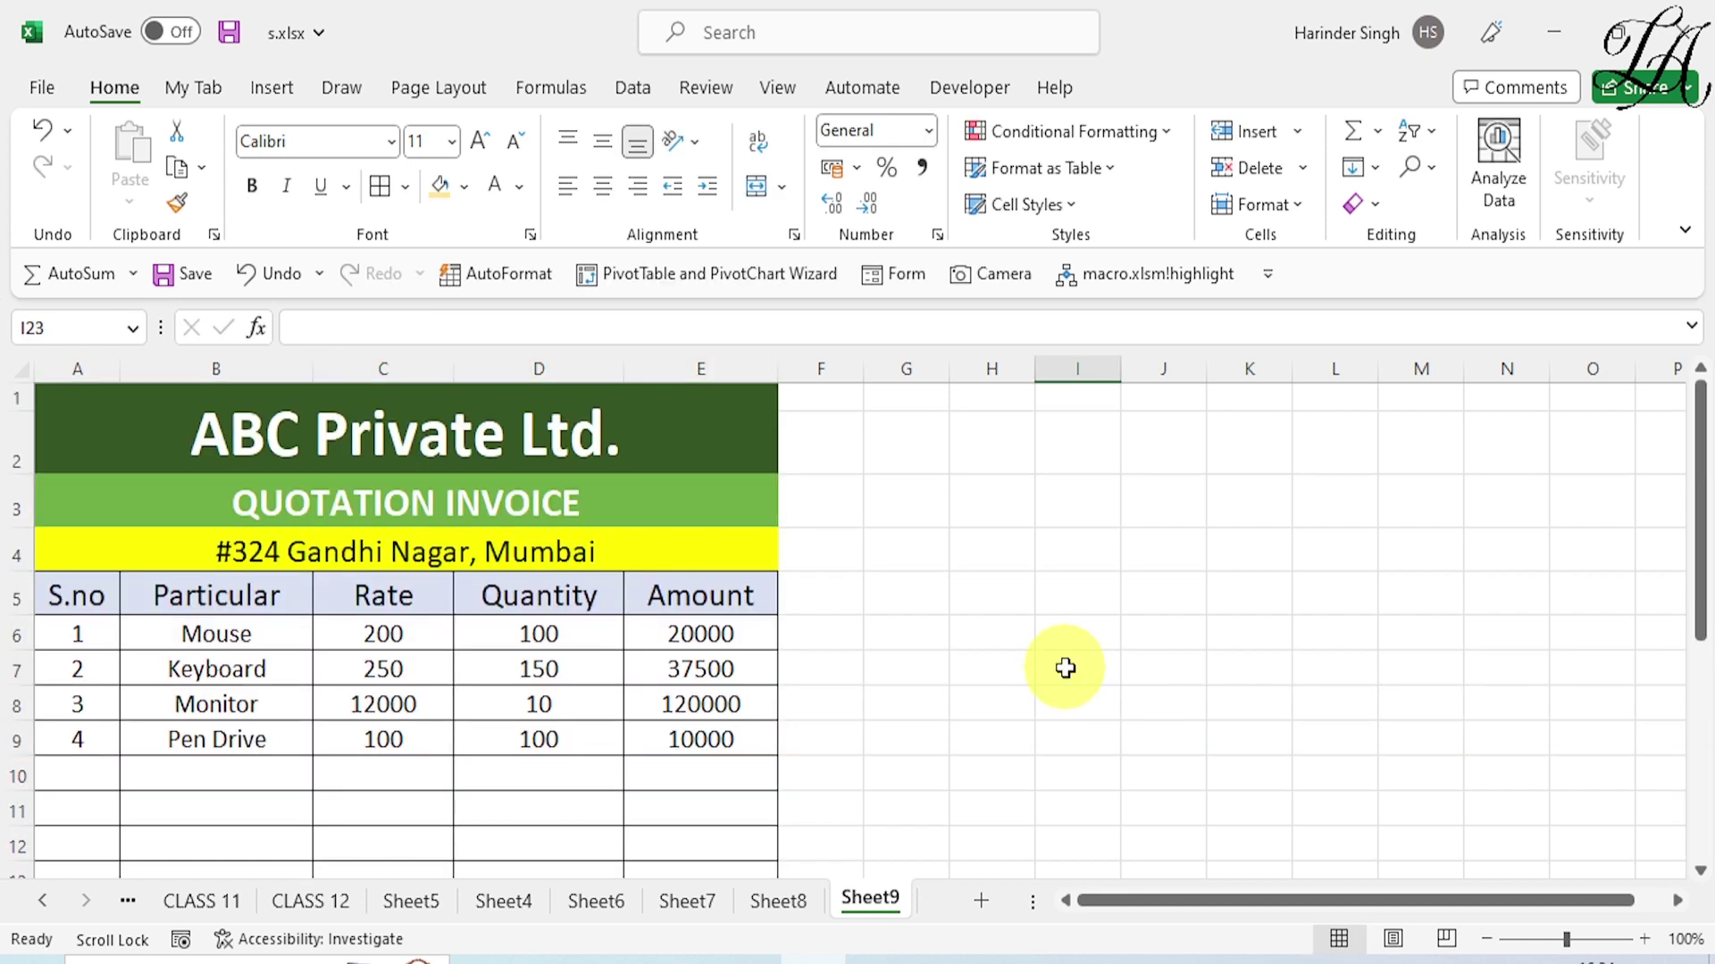
pyautogui.scroll(-1, 1065, 668)
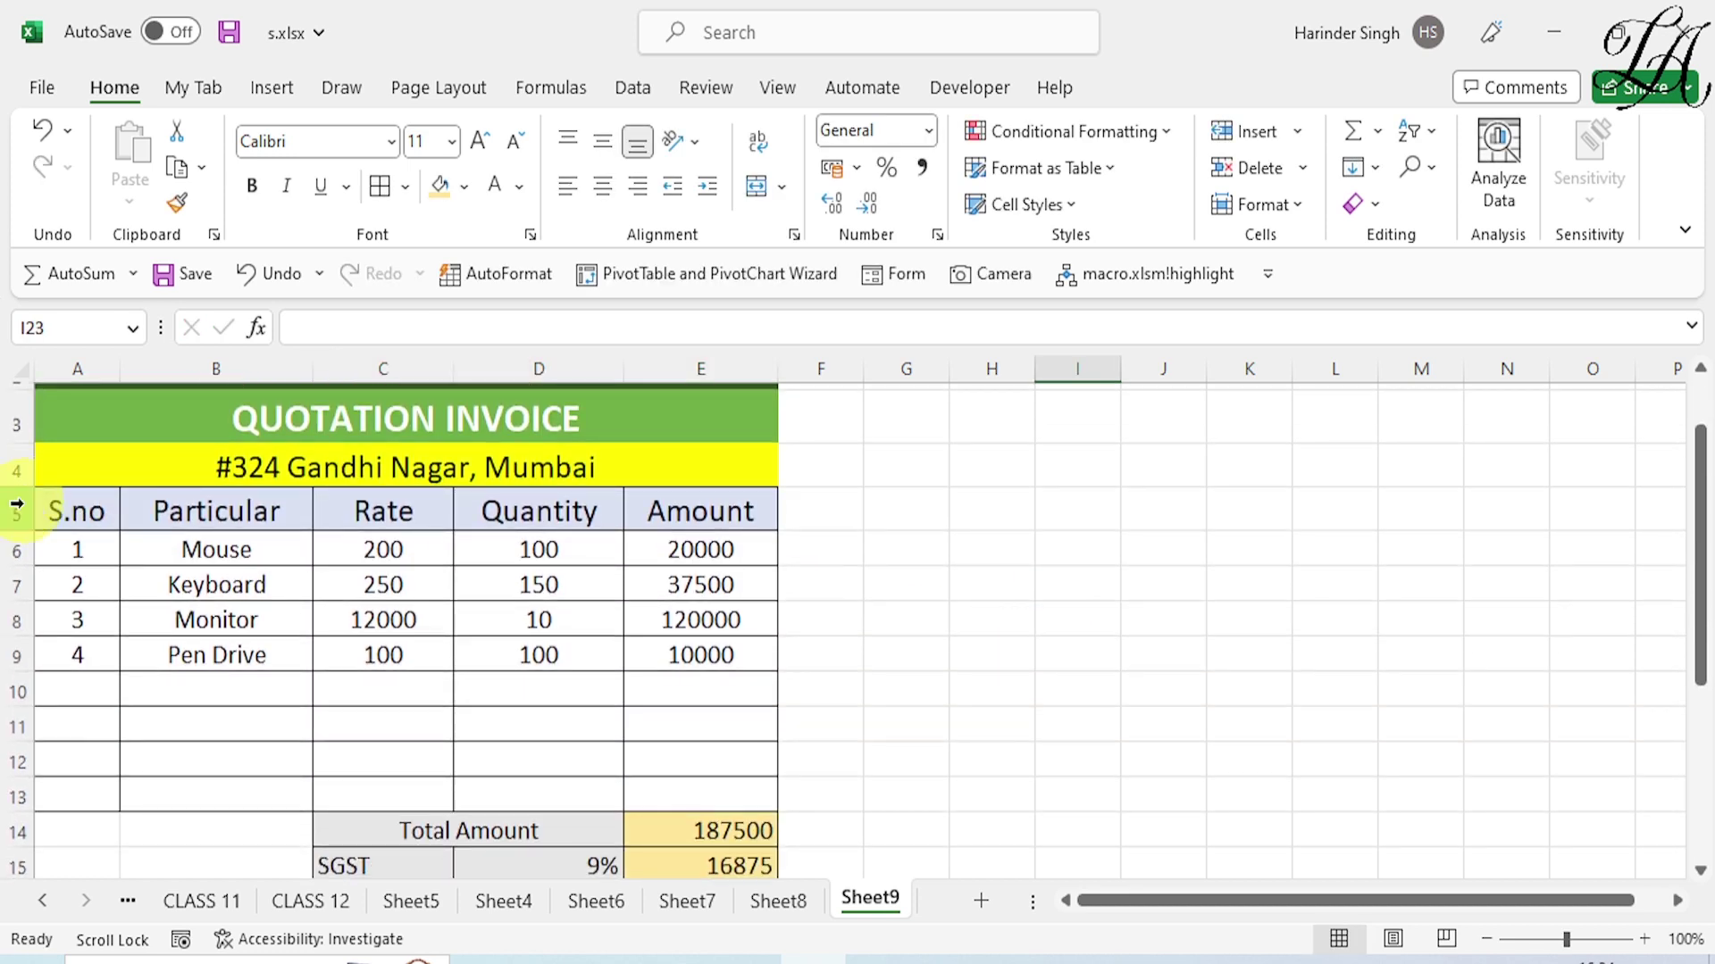
# Bold the row 5 column headings and the address line in row 4.
pyautogui.moveTo(45, 505)
pyautogui.mouseDown()
pyautogui.moveTo(520, 487)
pyautogui.moveTo(658, 501)
pyautogui.mouseUp()
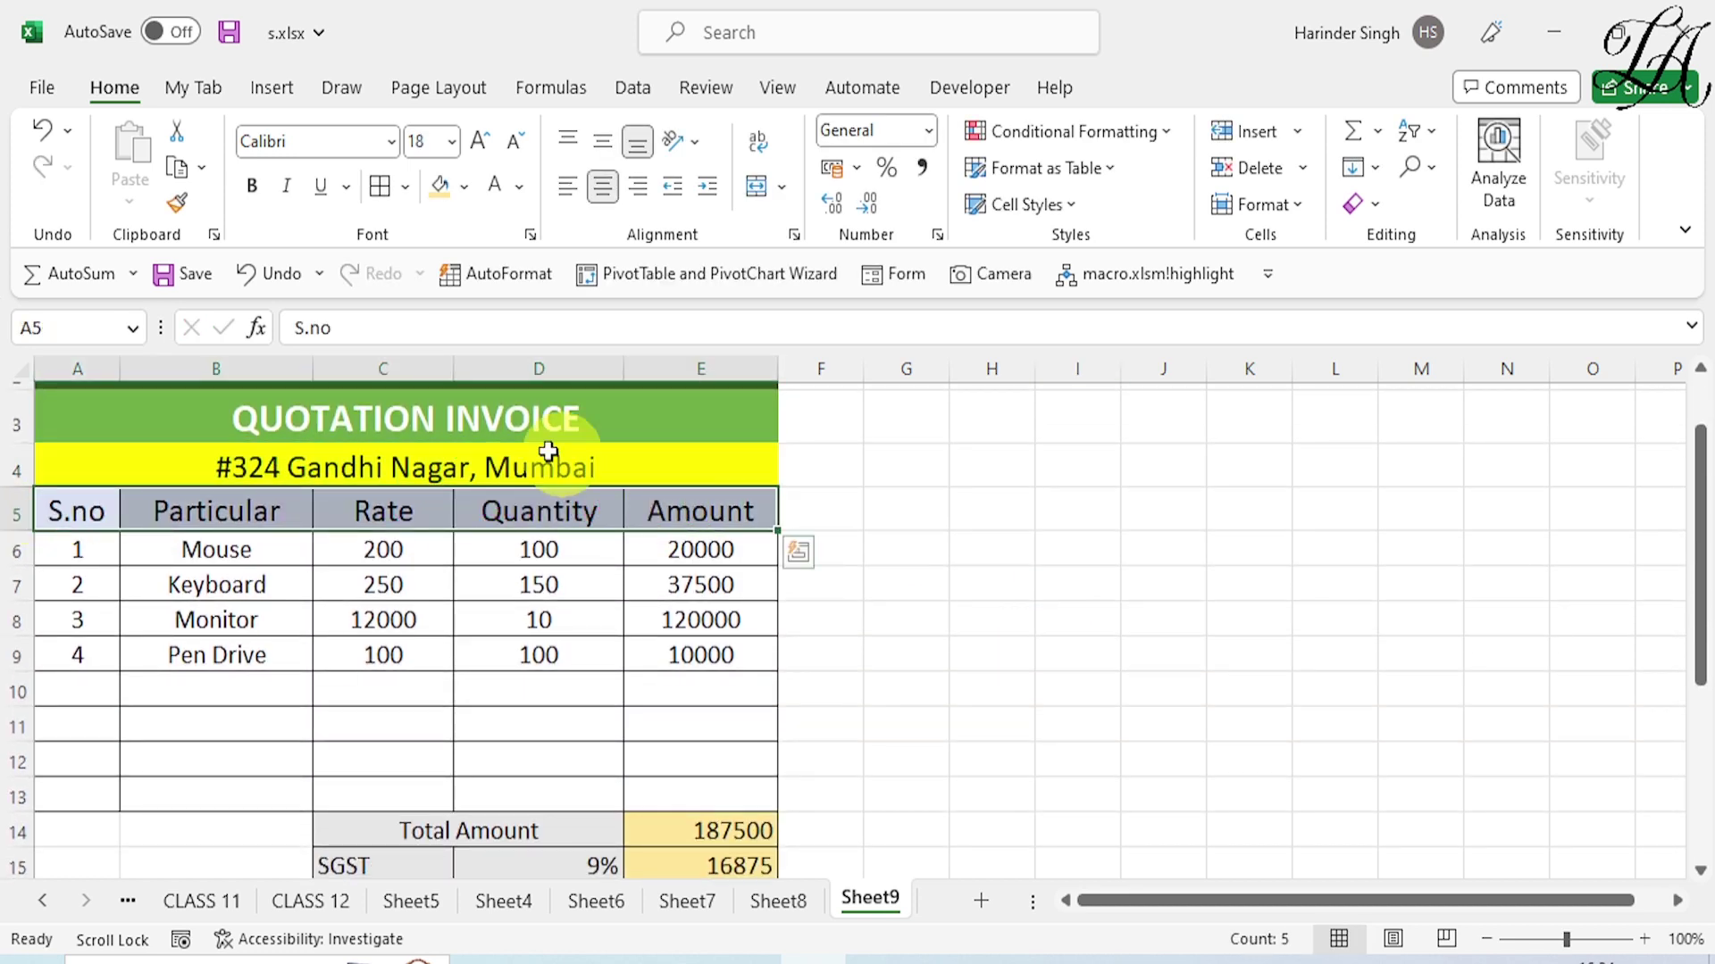
pyautogui.click(252, 186)
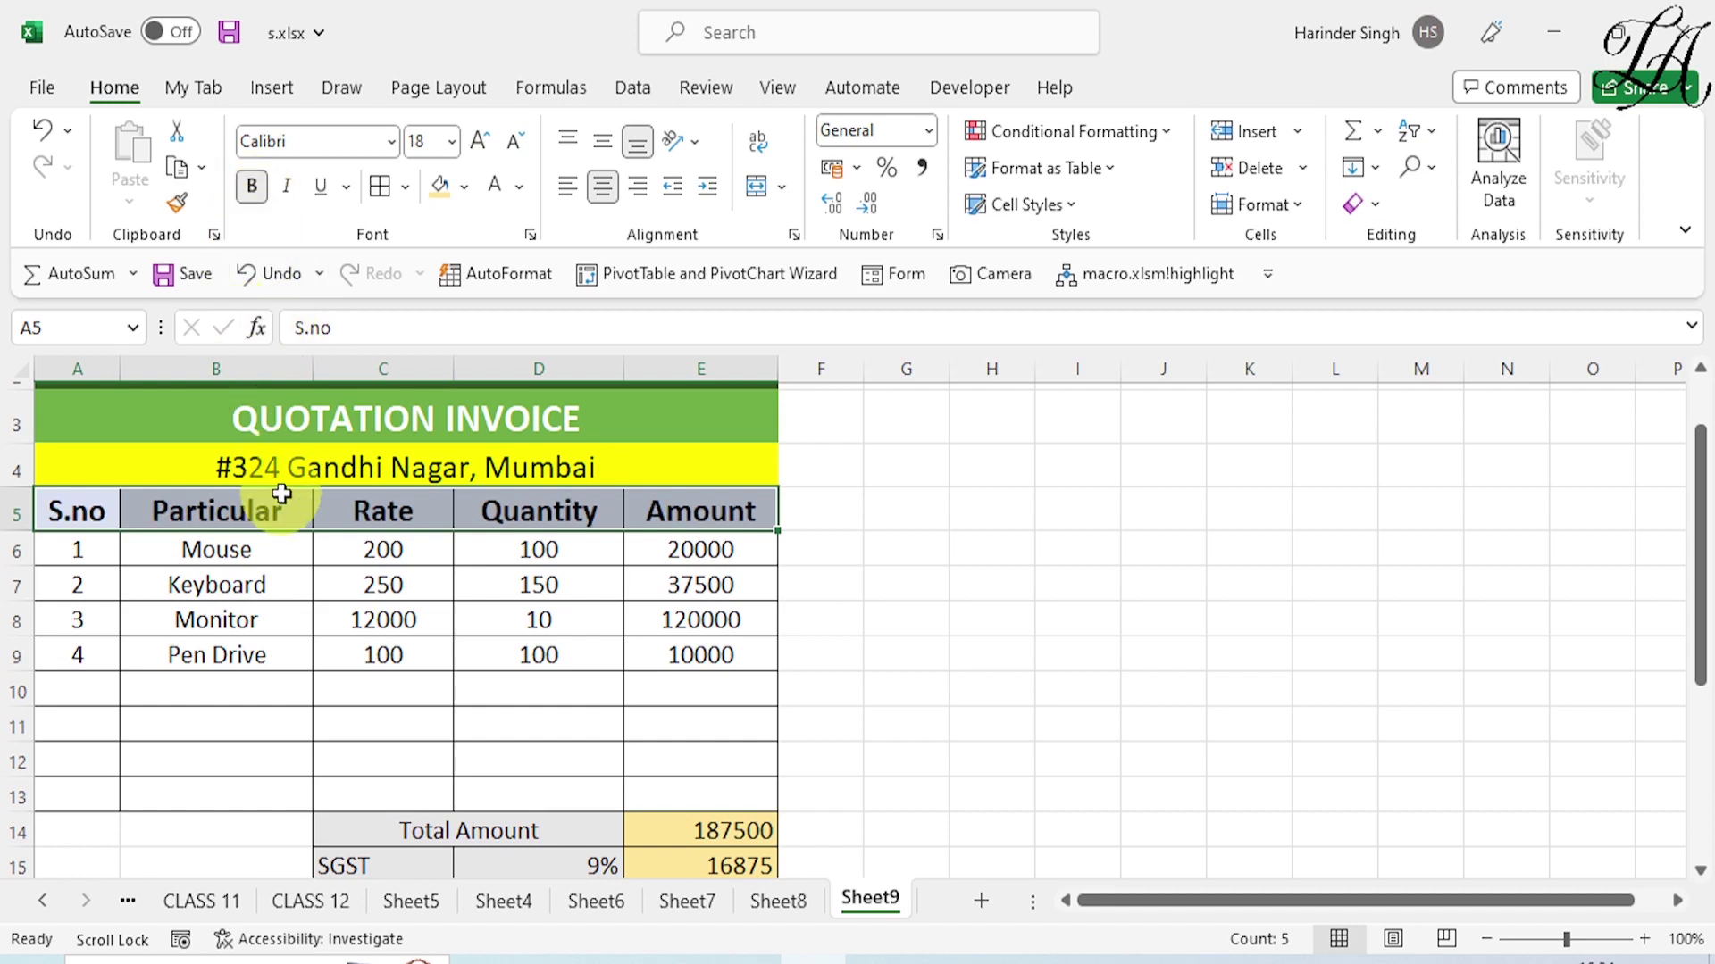
pyautogui.scroll(1, 336, 452)
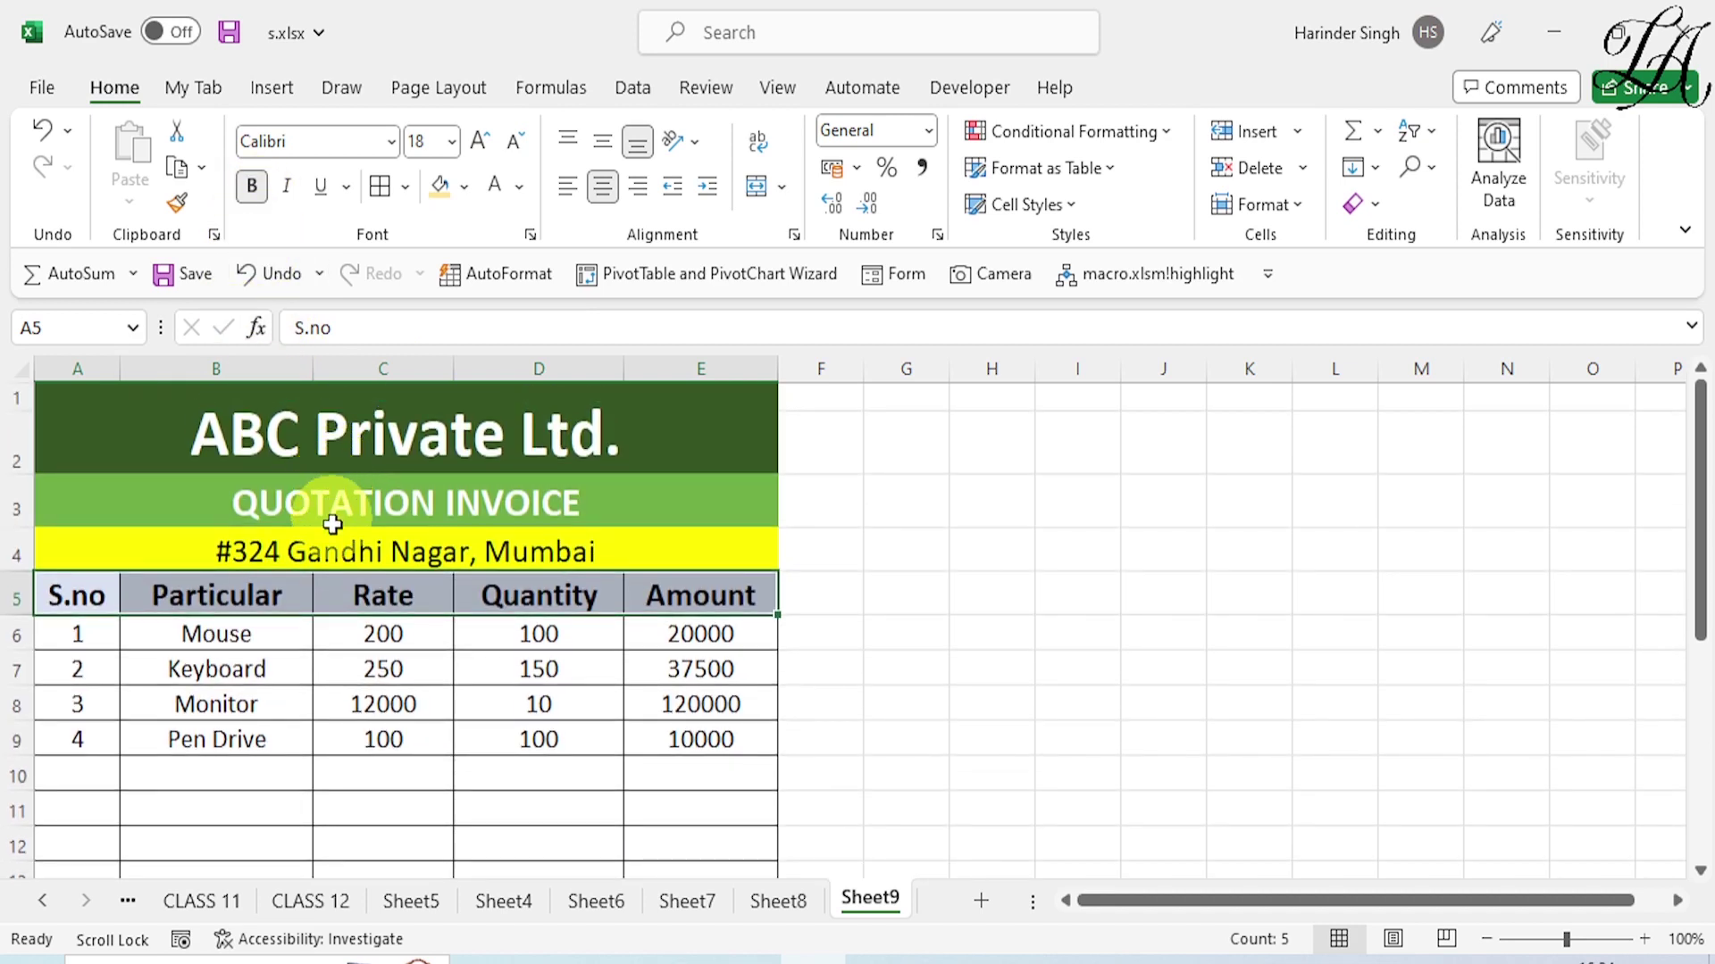
pyautogui.click(332, 552)
pyautogui.click(251, 185)
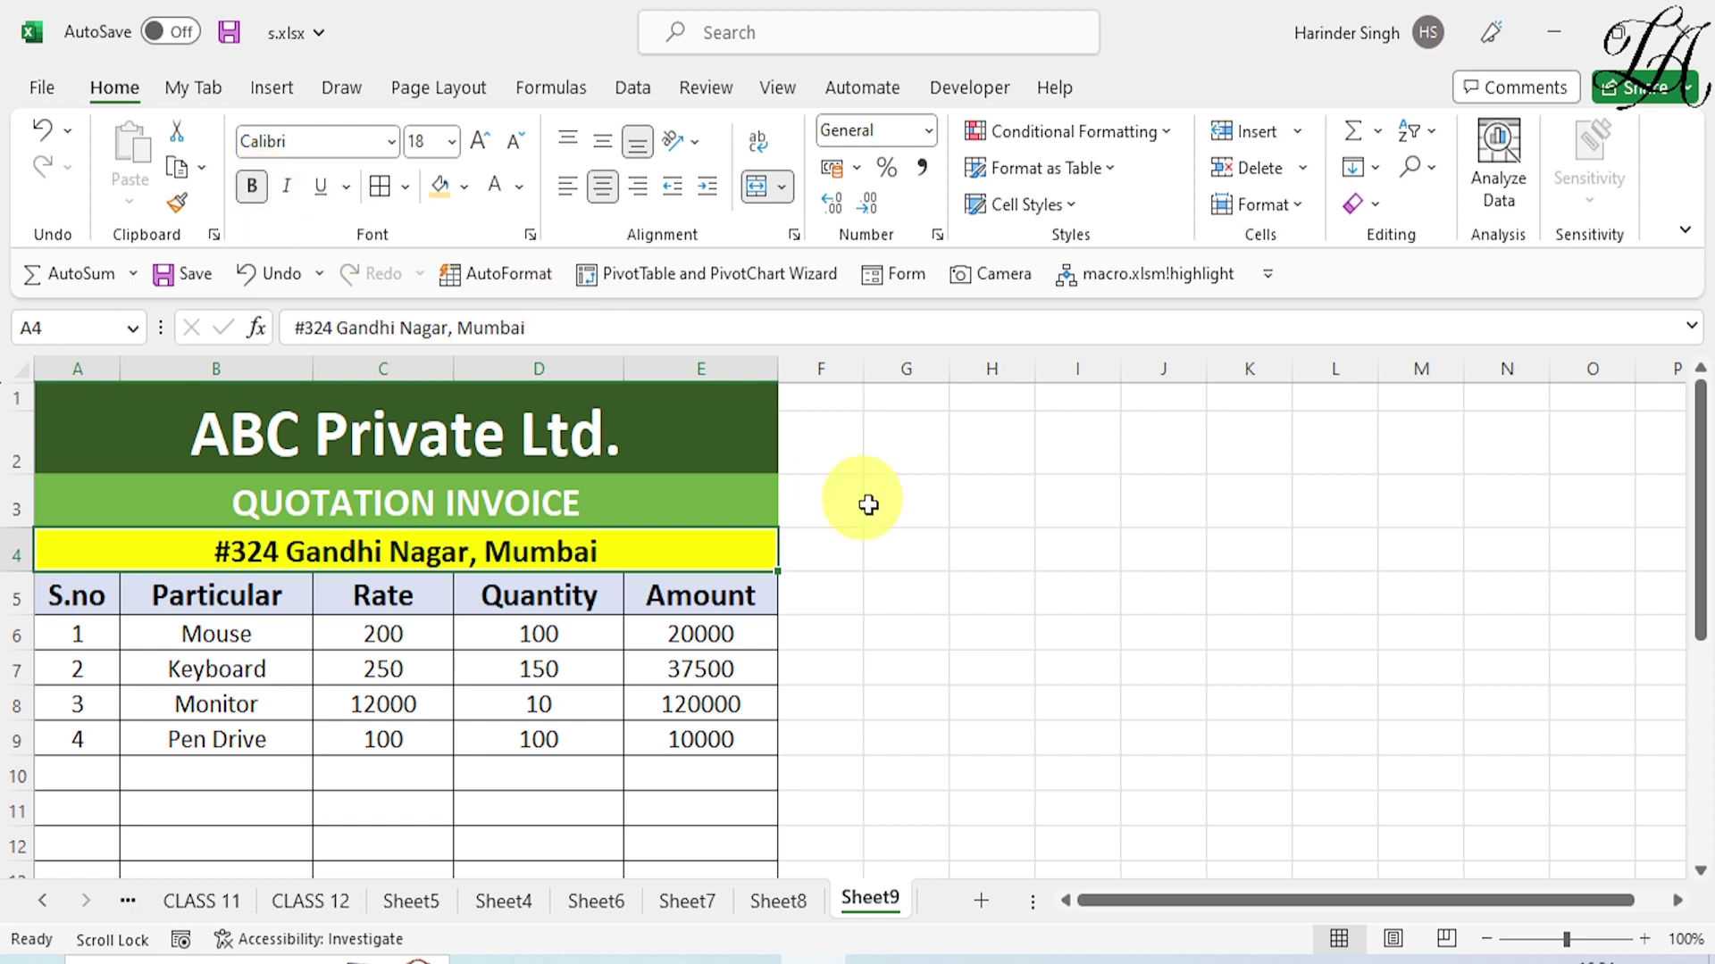
pyautogui.click(537, 511)
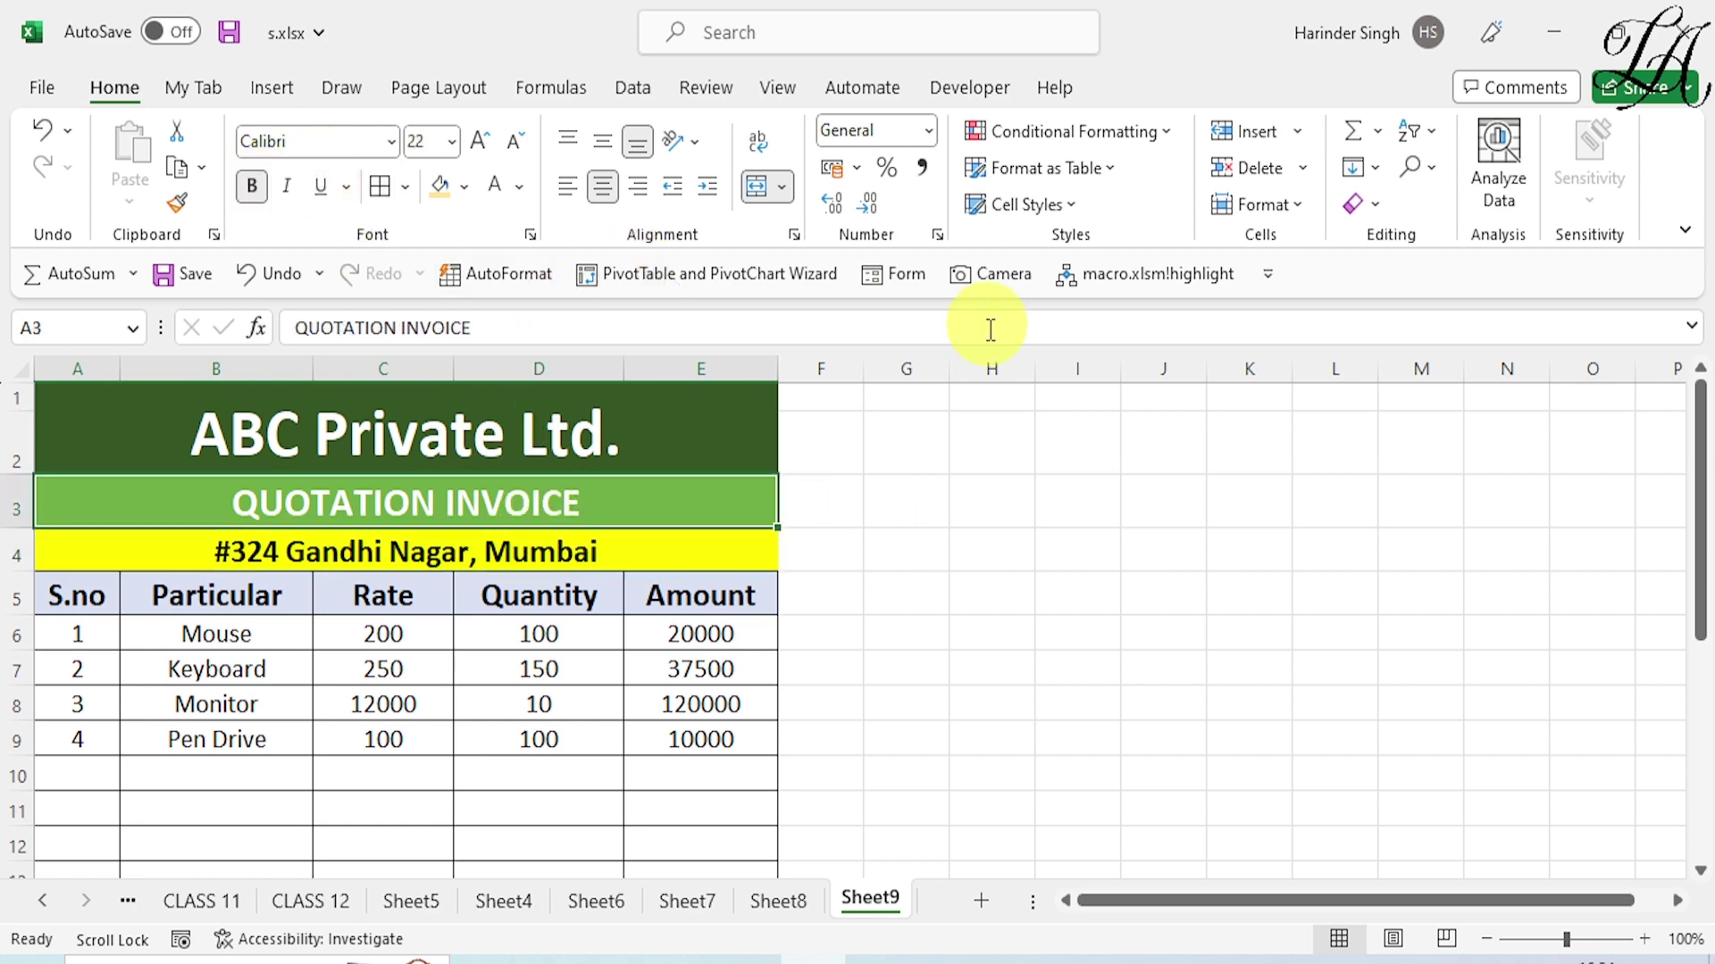
pyautogui.click(971, 489)
pyautogui.scroll(-1, 1090, 551)
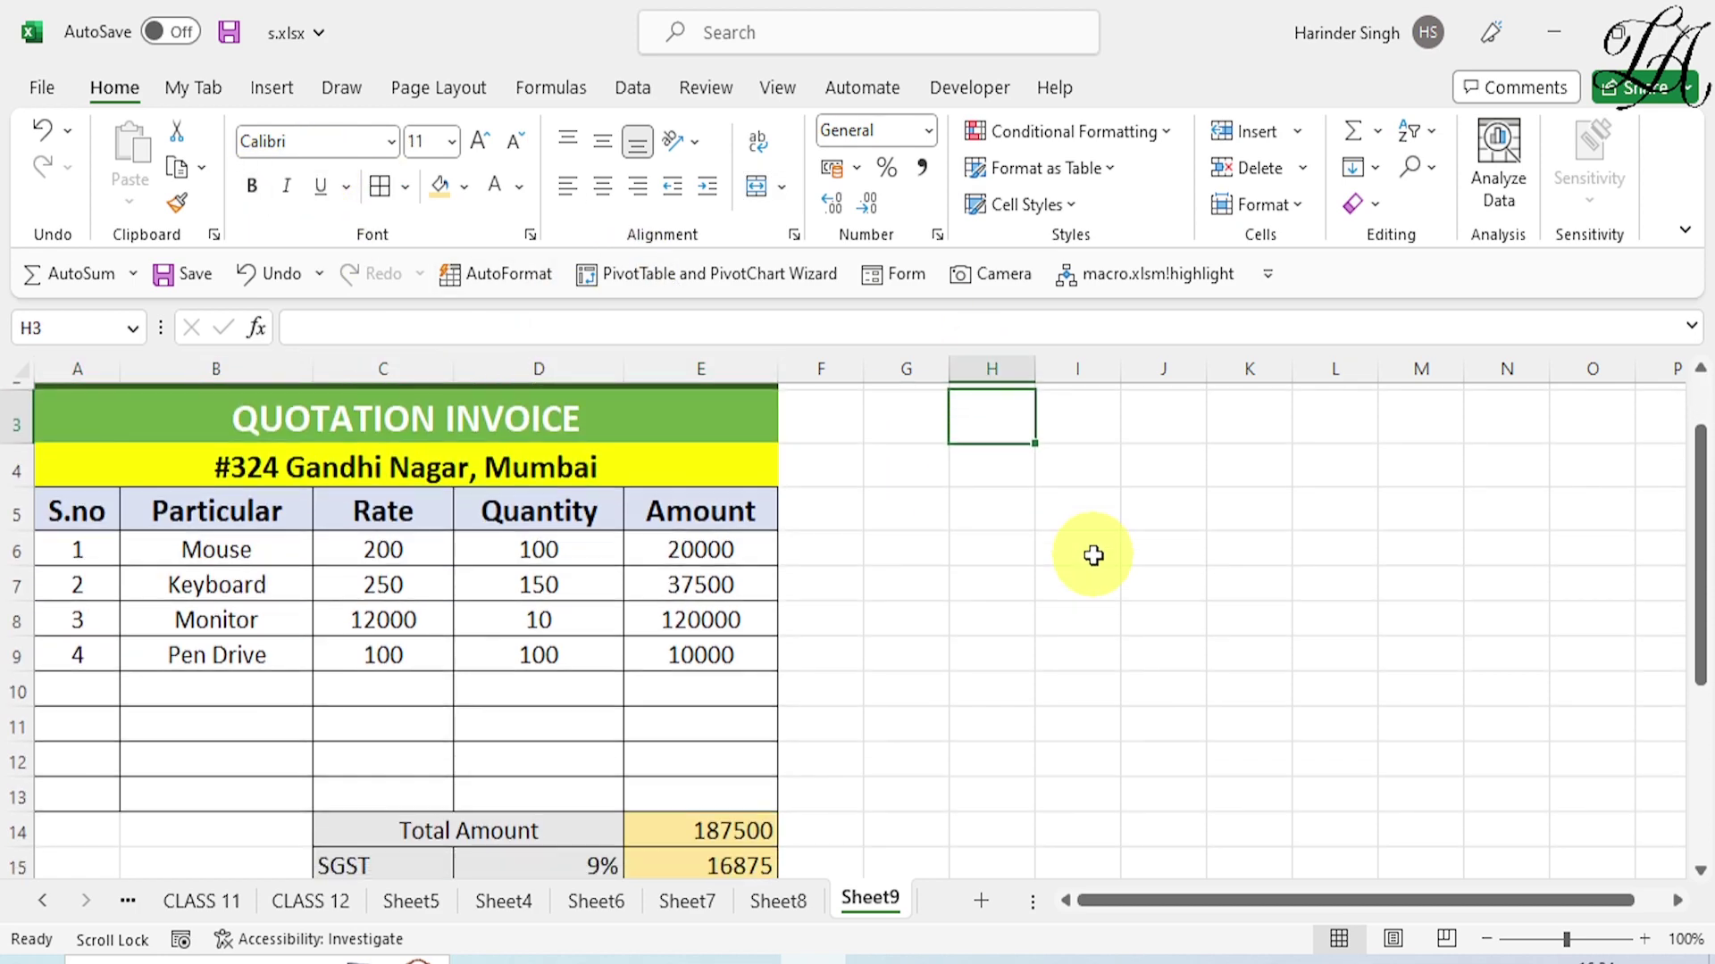
pyautogui.scroll(-2, 1091, 551)
pyautogui.scroll(-1, 1093, 555)
pyautogui.scroll(-2, 1093, 555)
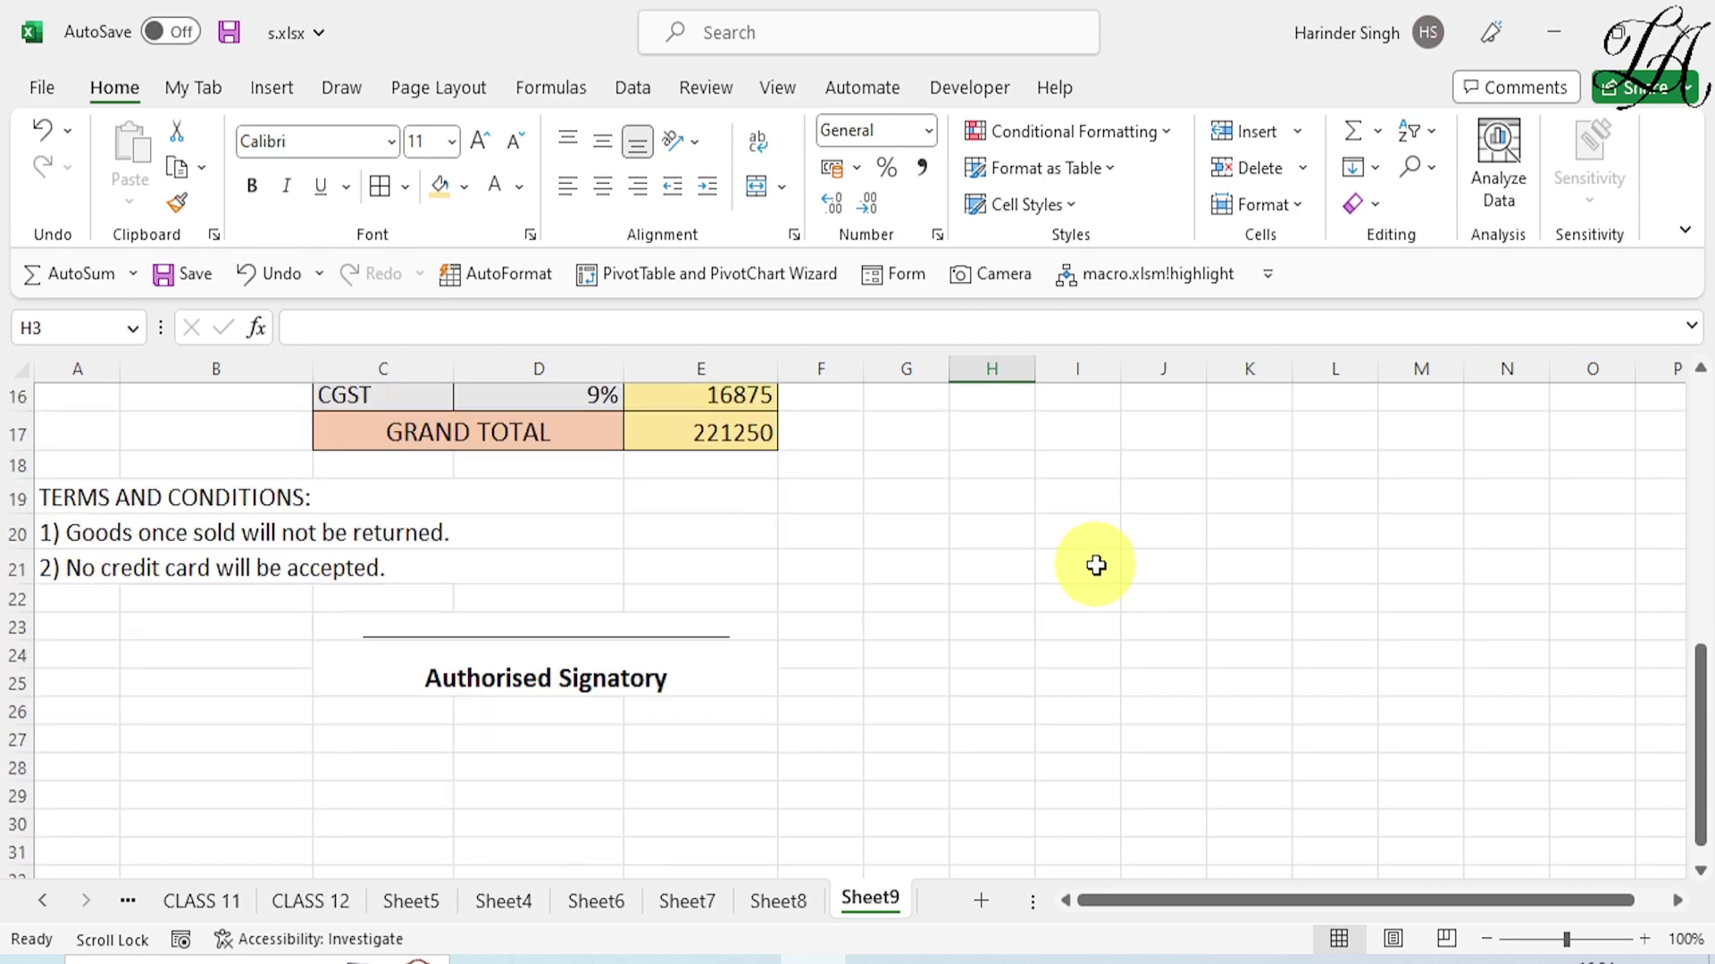
pyautogui.scroll(4, 1095, 556)
pyautogui.scroll(1, 1097, 557)
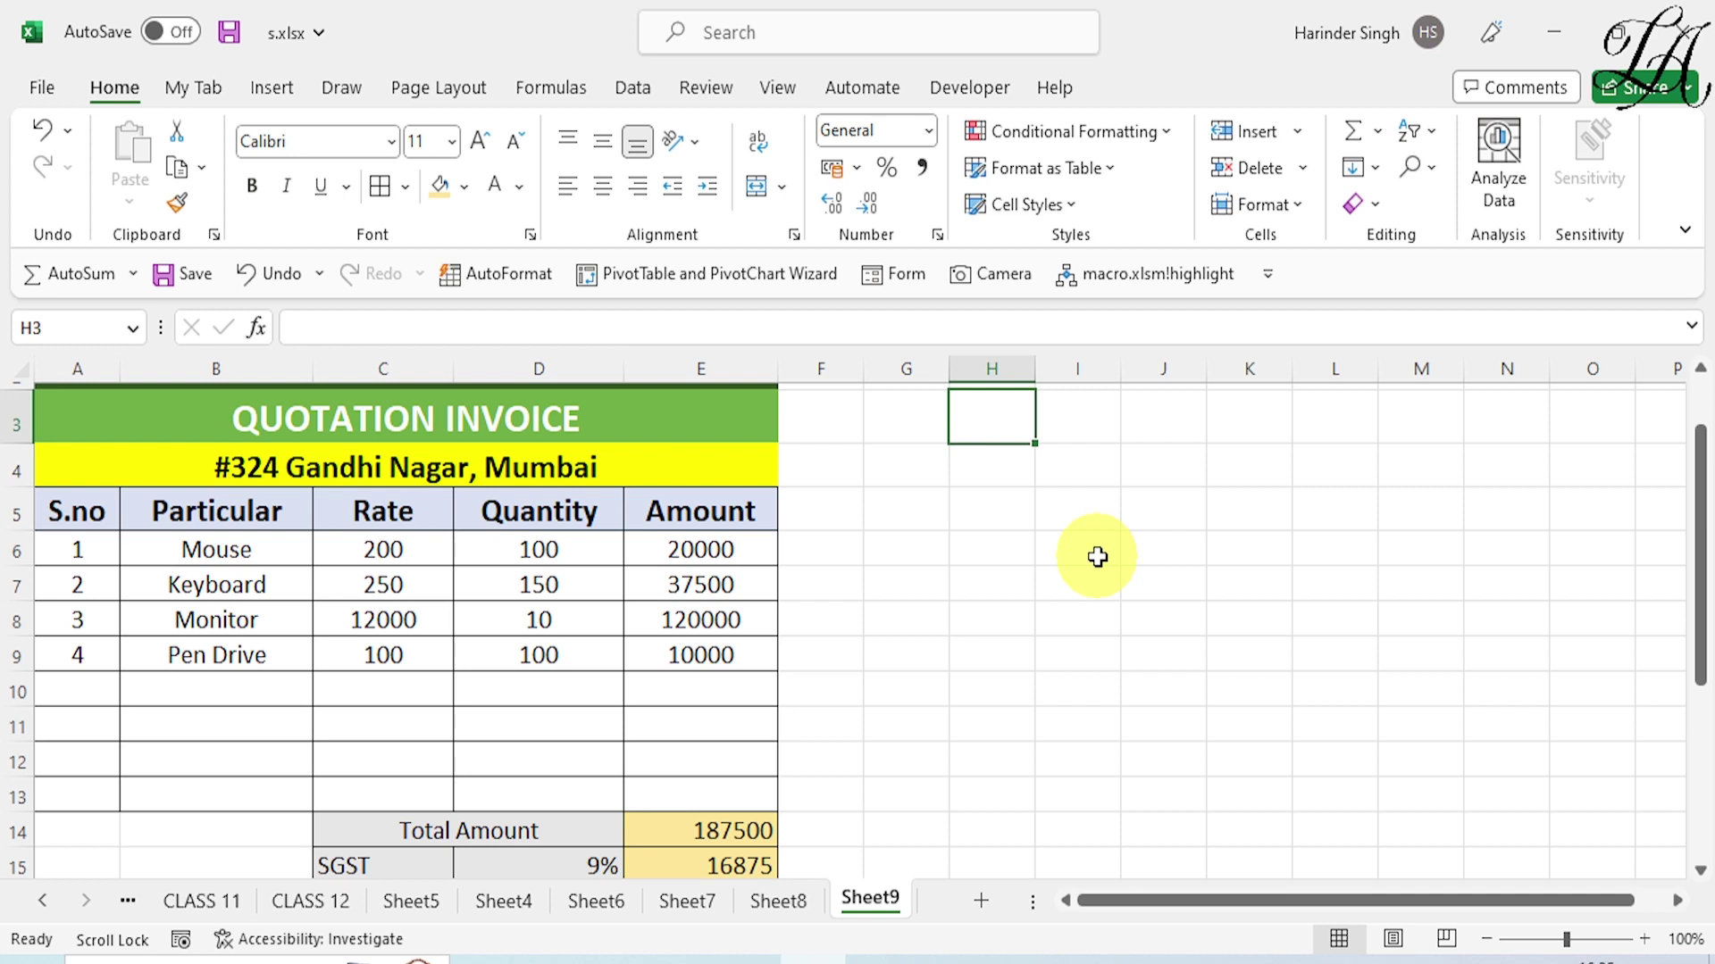
pyautogui.scroll(-1, 1098, 557)
pyautogui.scroll(-2, 1098, 558)
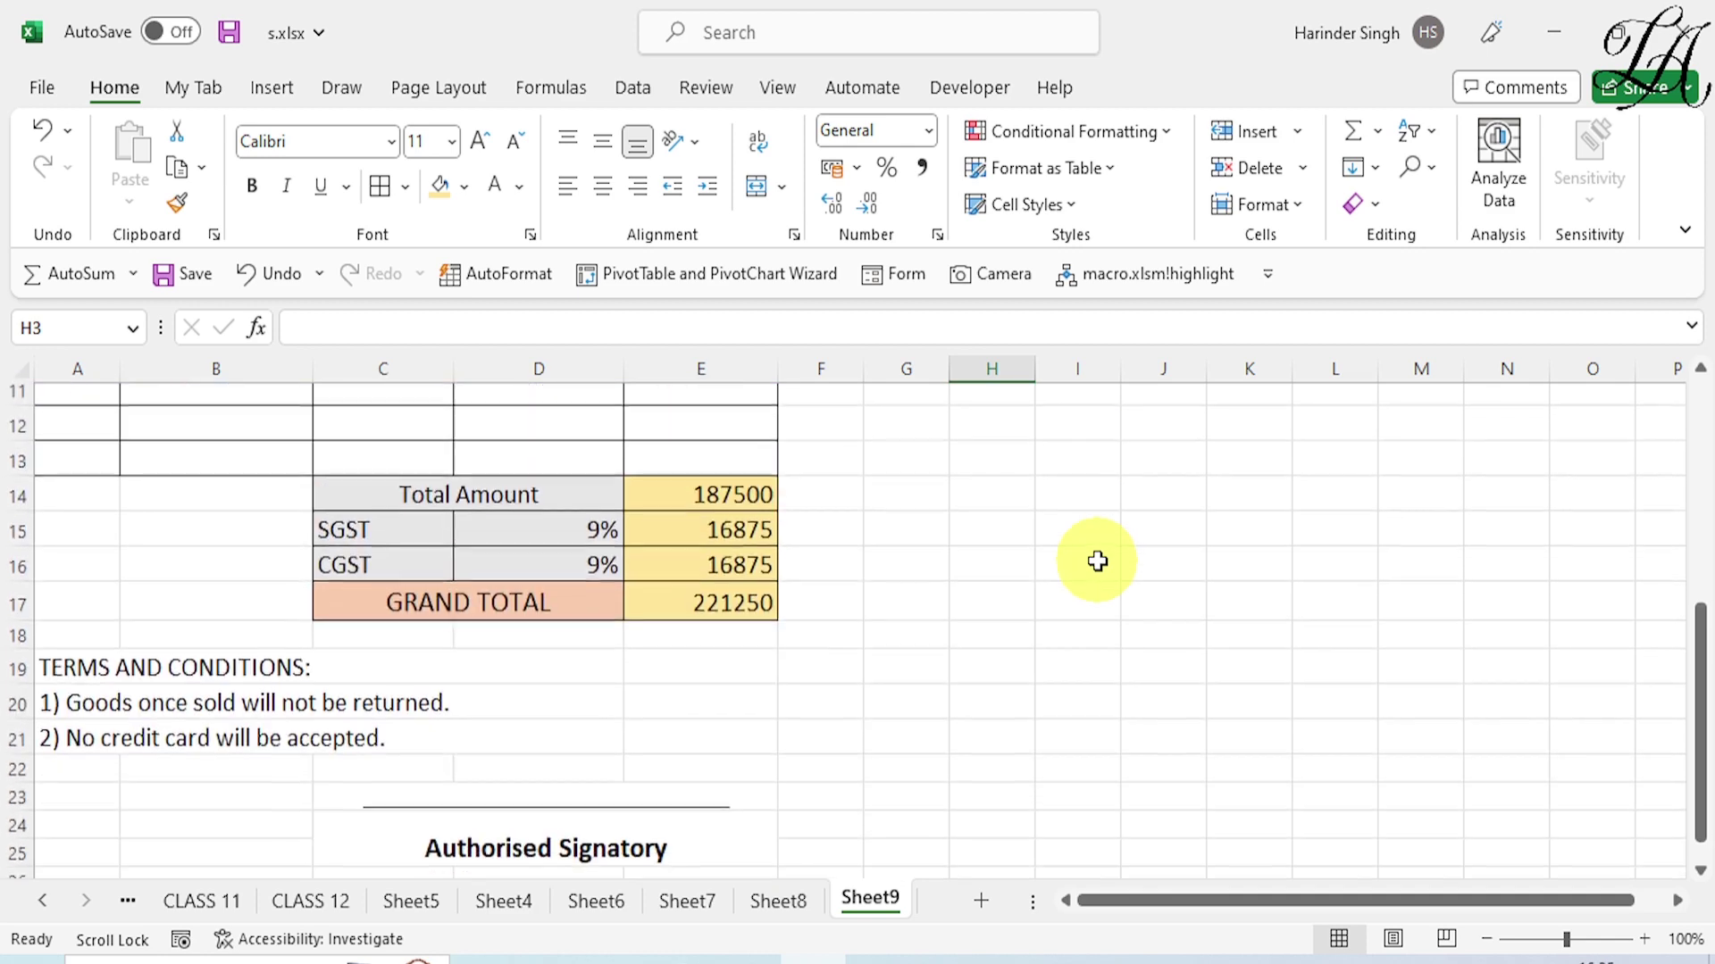
pyautogui.scroll(-2, 1097, 559)
pyautogui.scroll(1, 1097, 561)
pyautogui.scroll(1, 1098, 561)
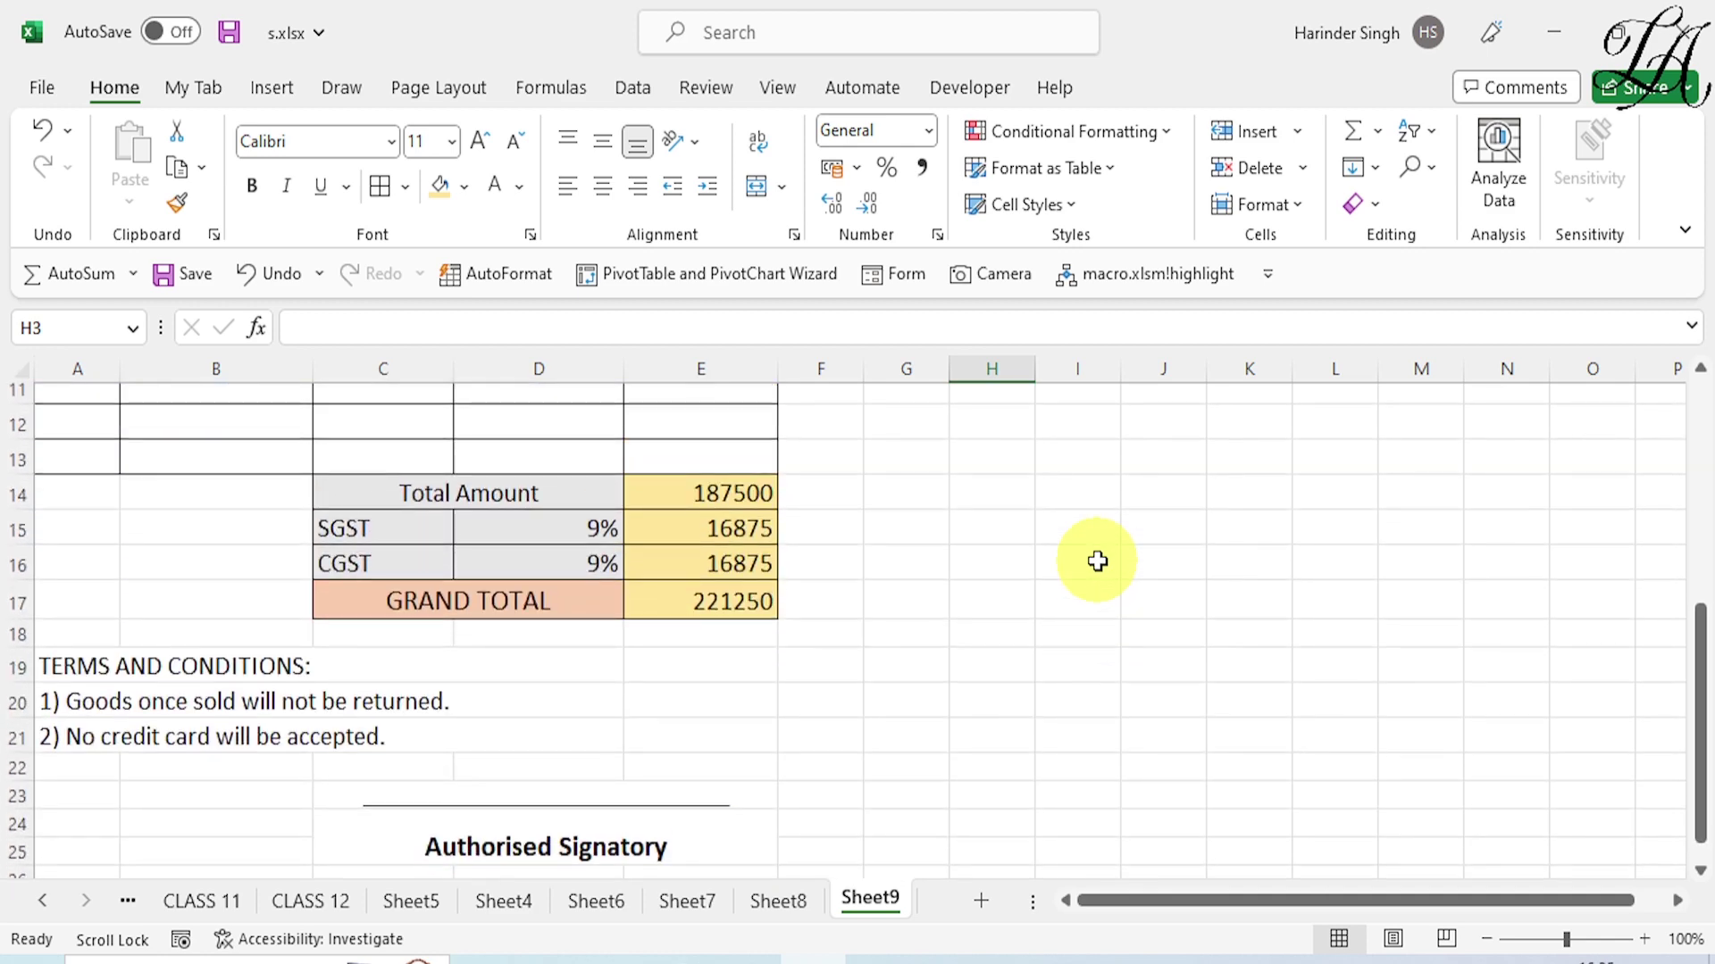